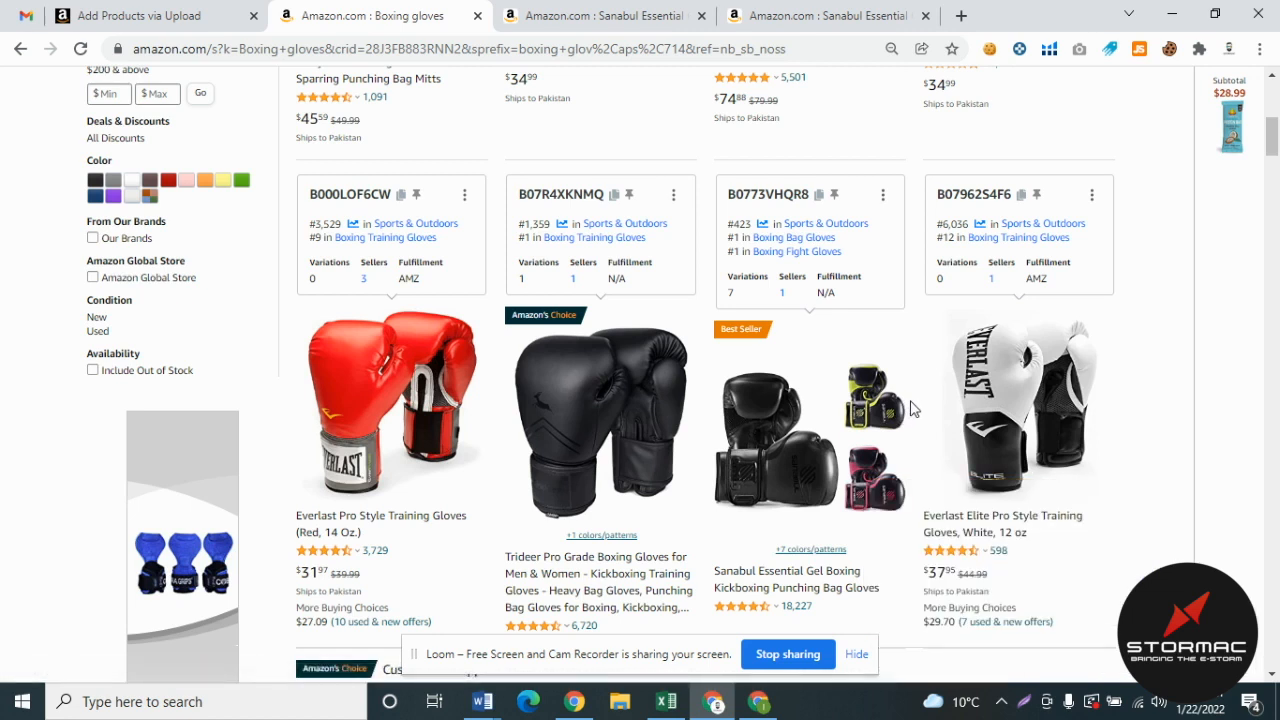
- Look over the top boxing gloves search results and close the duplicate Sanabul product page
scroll(905, 405, "up", 5)
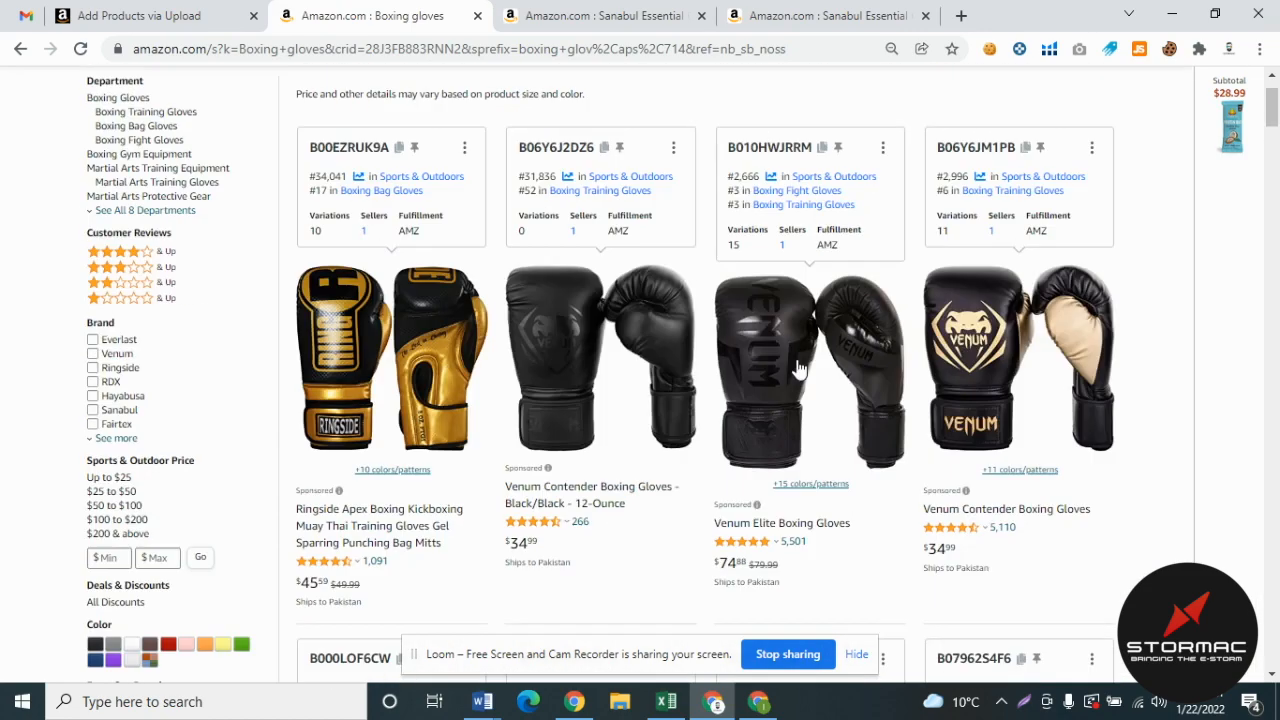
scroll(770, 375, "down", 5)
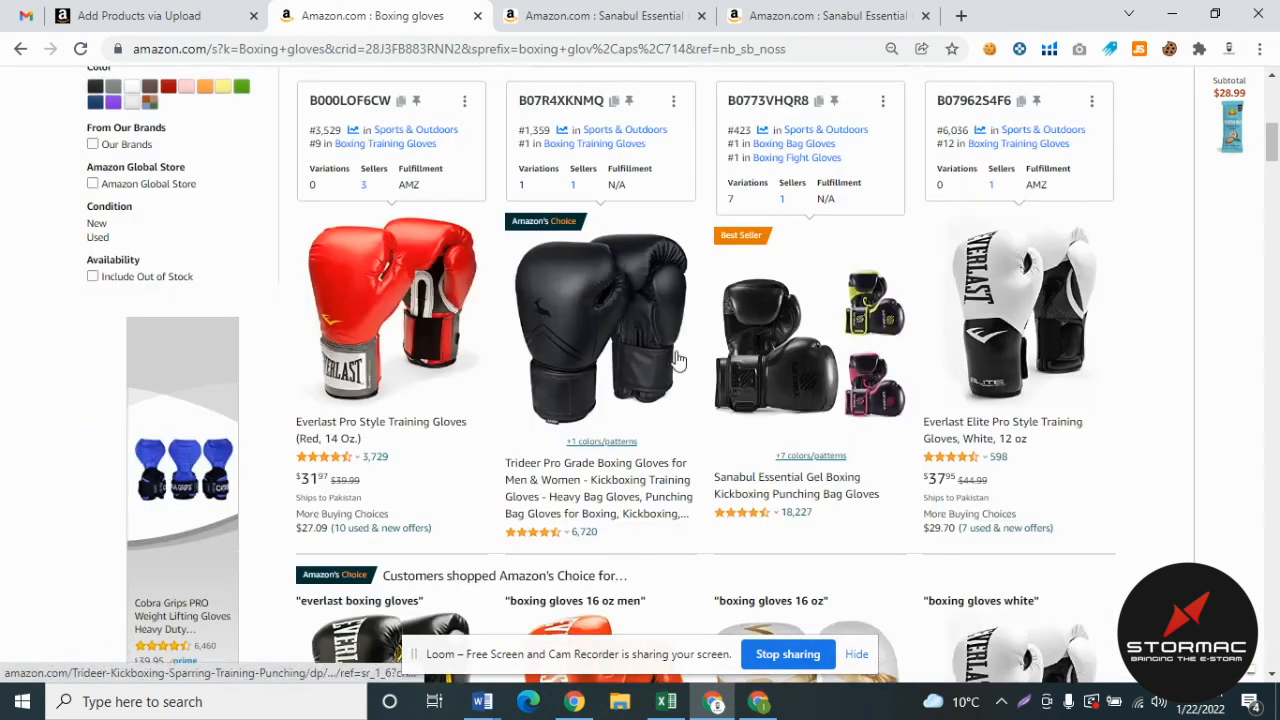
mouse_move(840, 270)
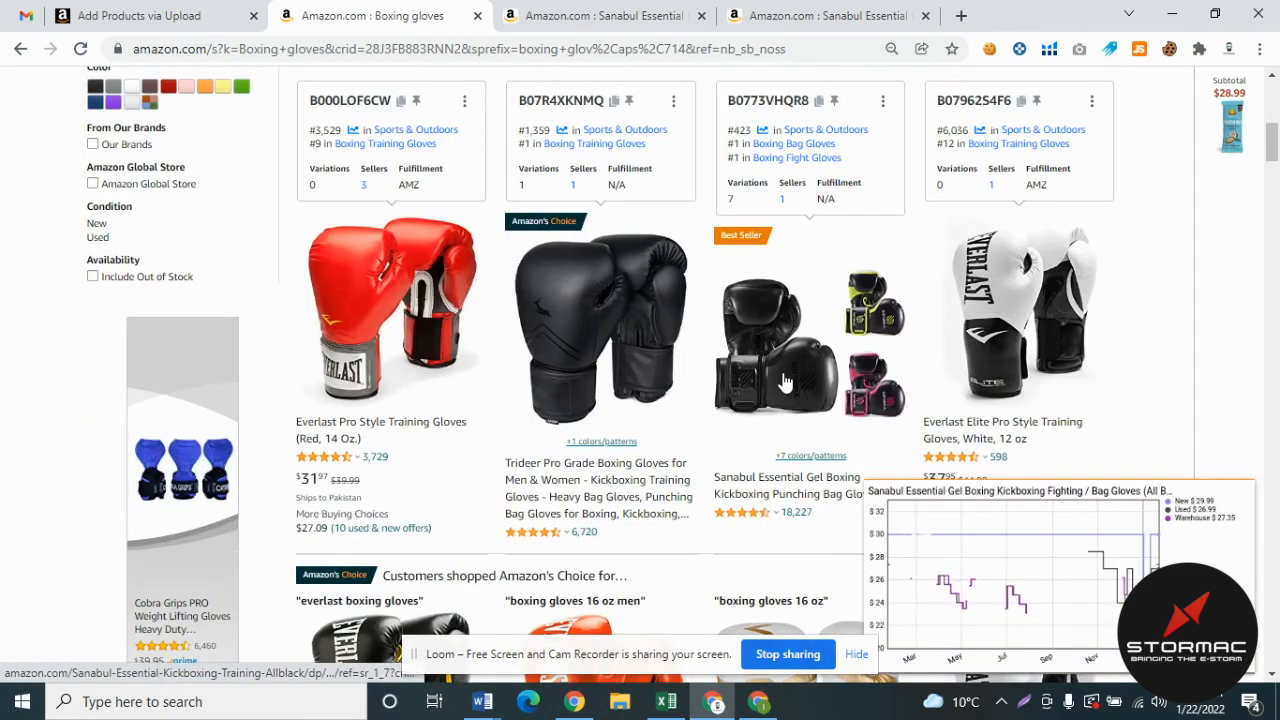
left_click(565, 10)
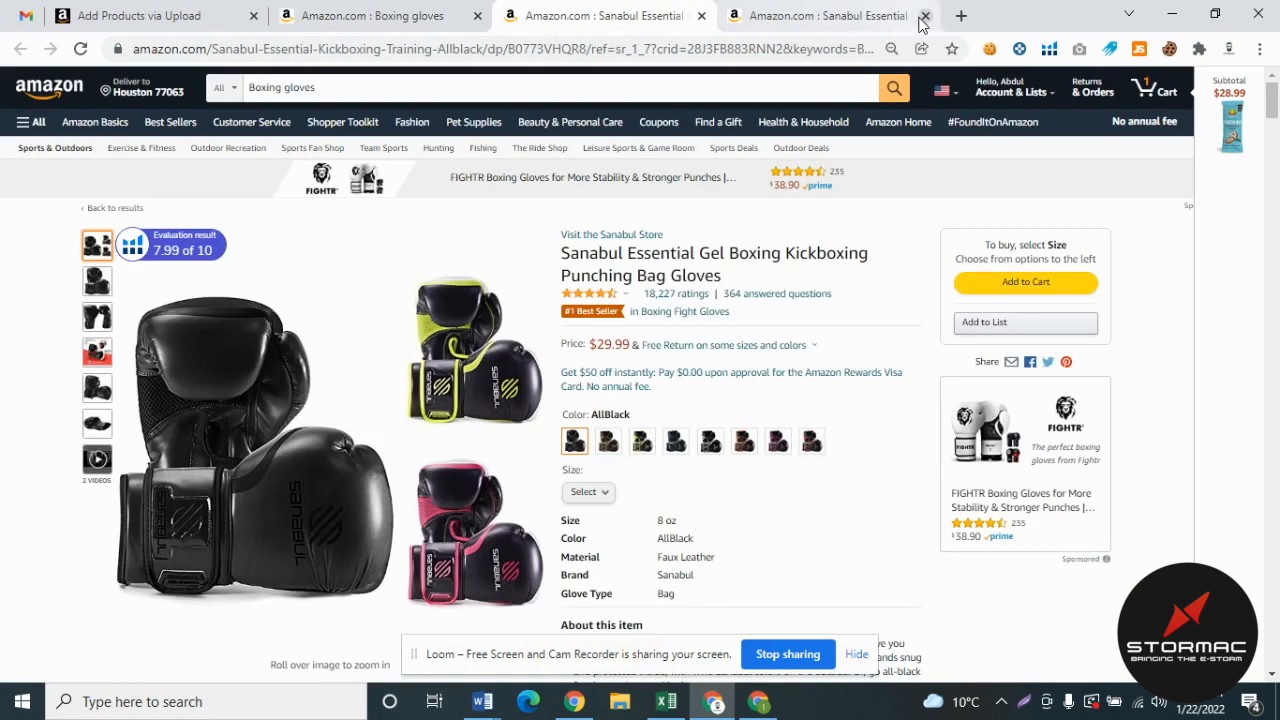
left_click(925, 16)
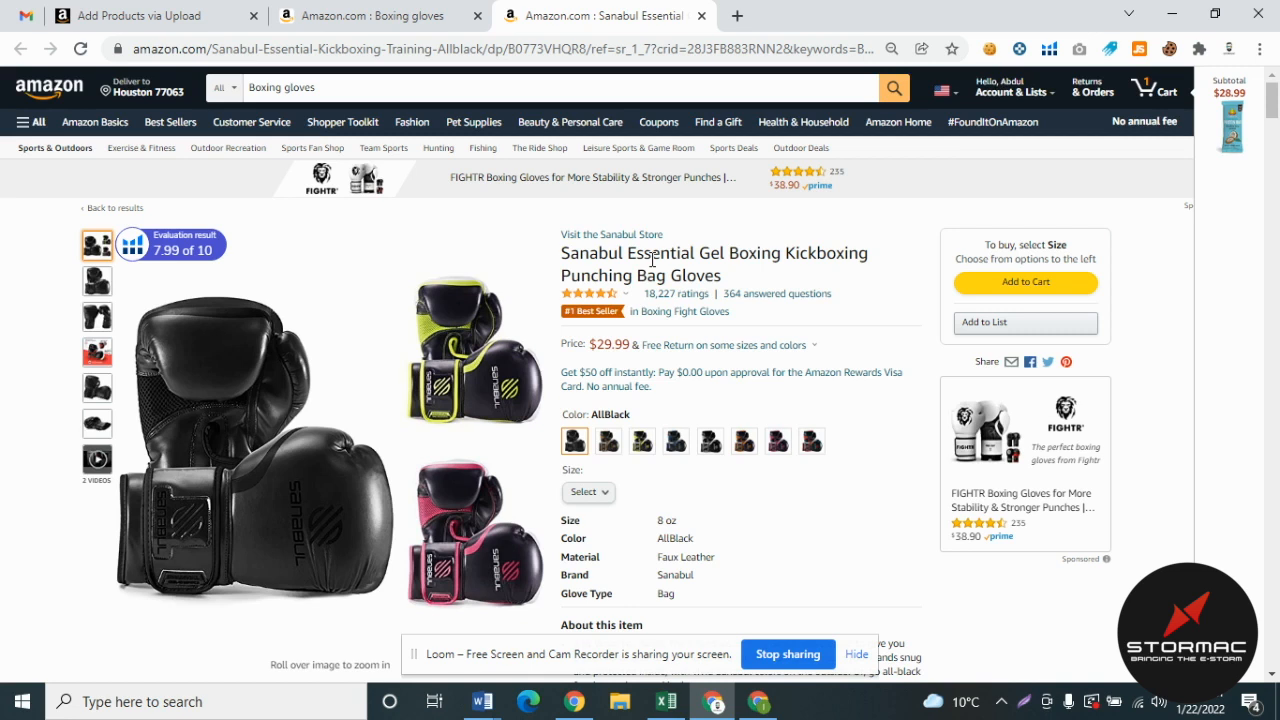
- Open the Everlast Pro Style, Trideer Pro Grade and Everlast Elite gloves from the boxing gloves results in separate tabs
left_click(418, 27)
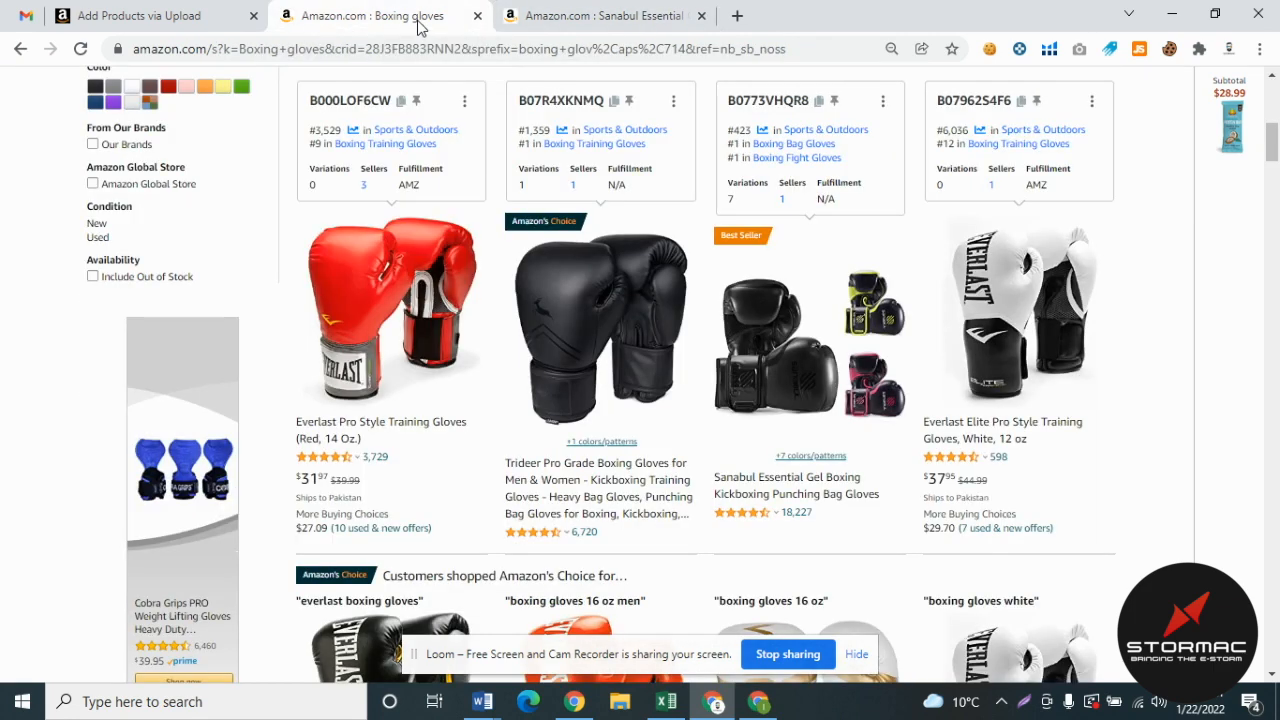
mouse_move(718, 410)
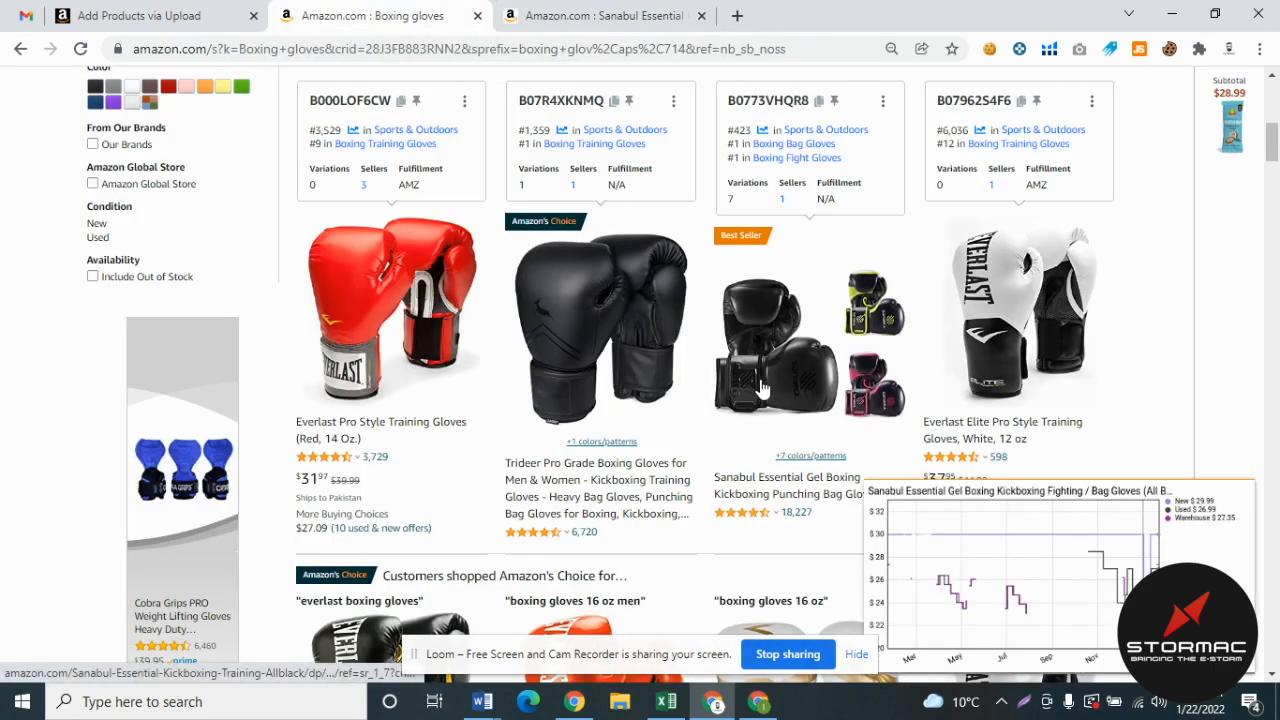
mouse_move(692, 352)
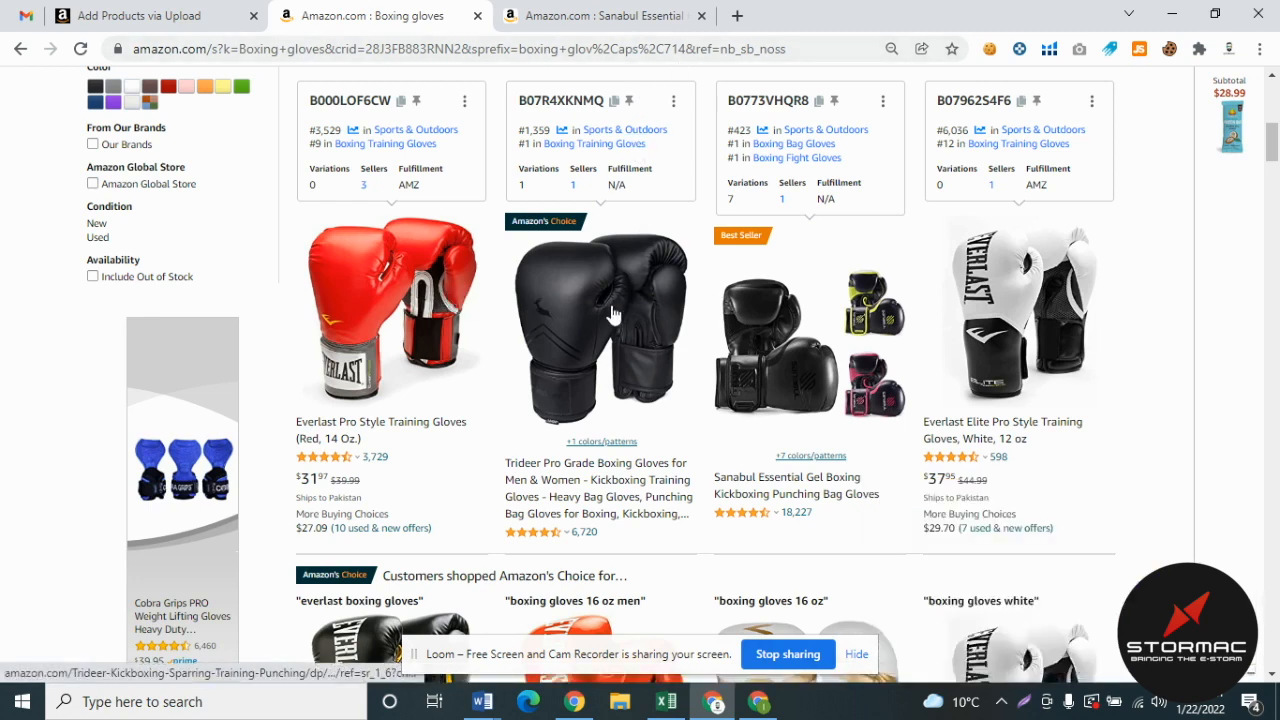
mouse_move(930, 352)
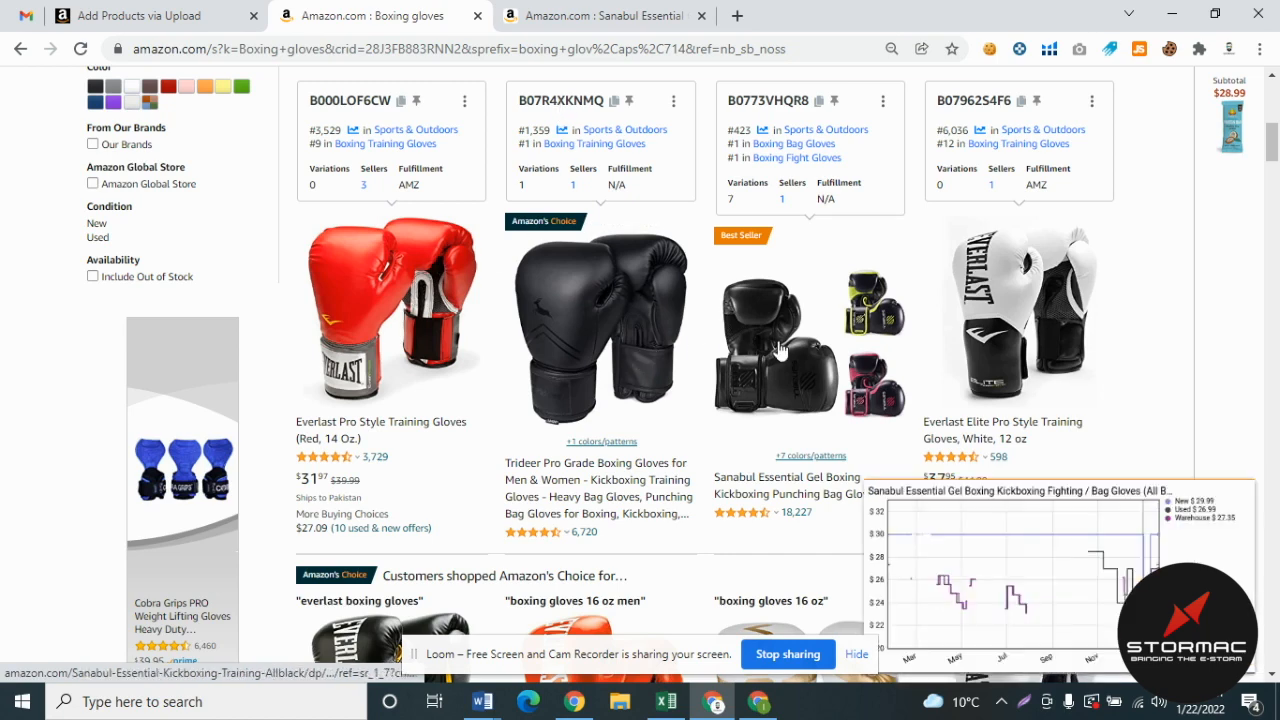
left_click(600, 15)
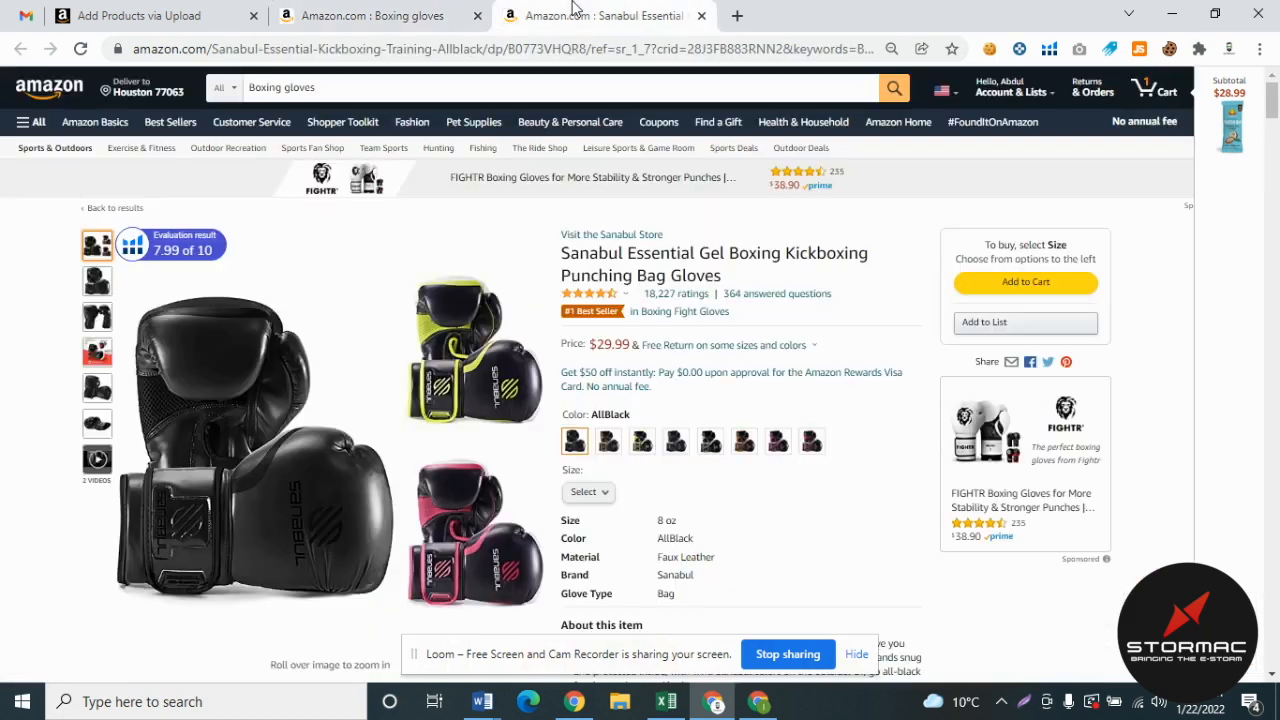
left_click(375, 12)
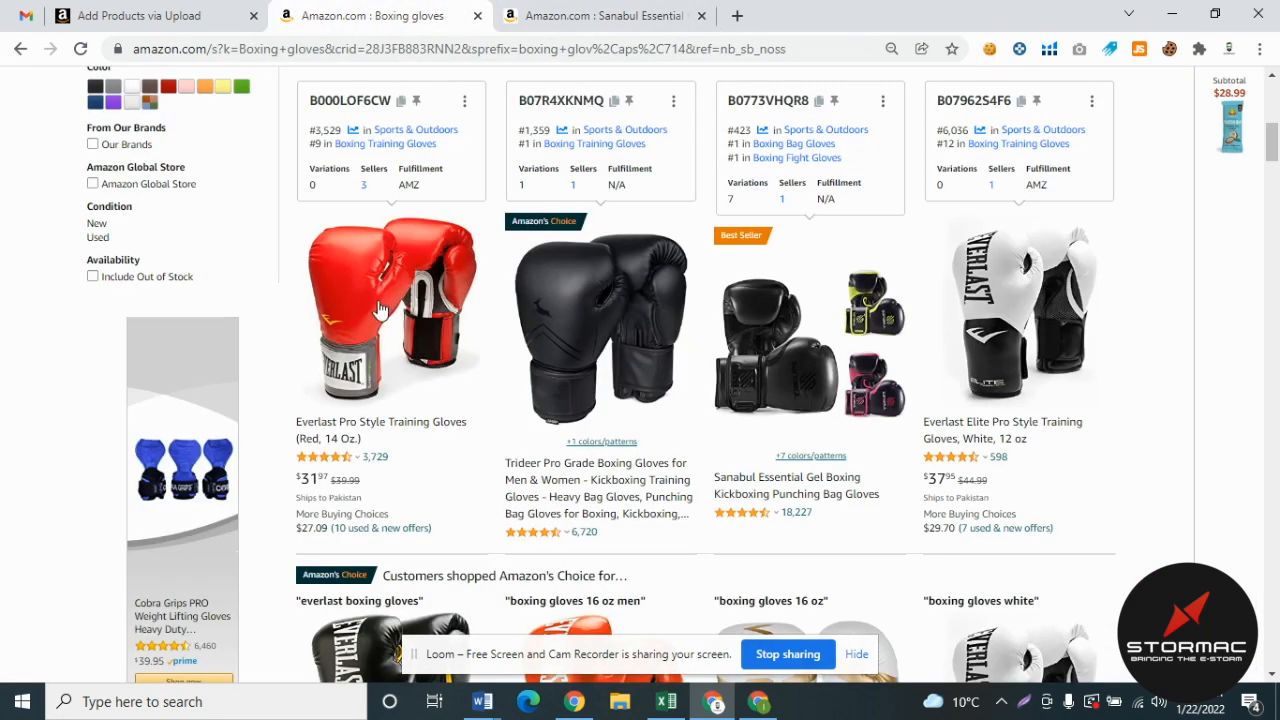
middle_click(605, 295)
middle_click(905, 305)
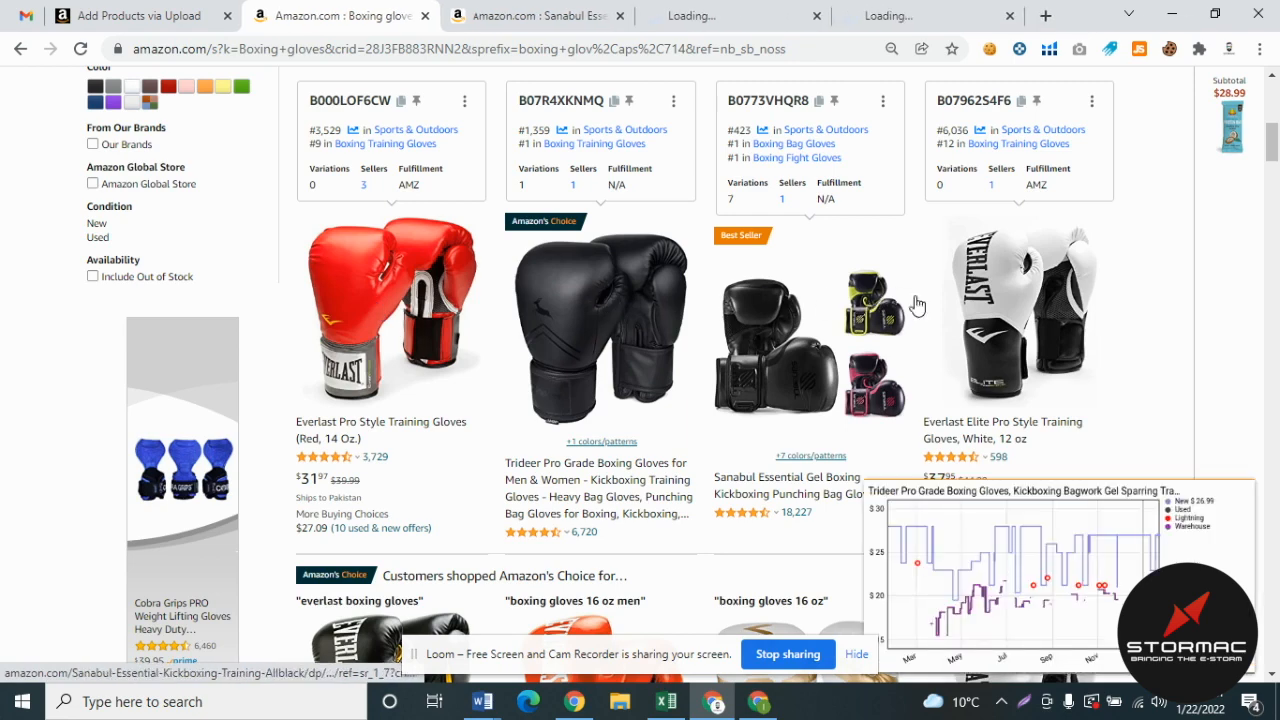
middle_click(1020, 312)
- Shorten the Sanabul gloves' page address to end at ASIN B0773VHQR8 and reload it
left_click(408, 15)
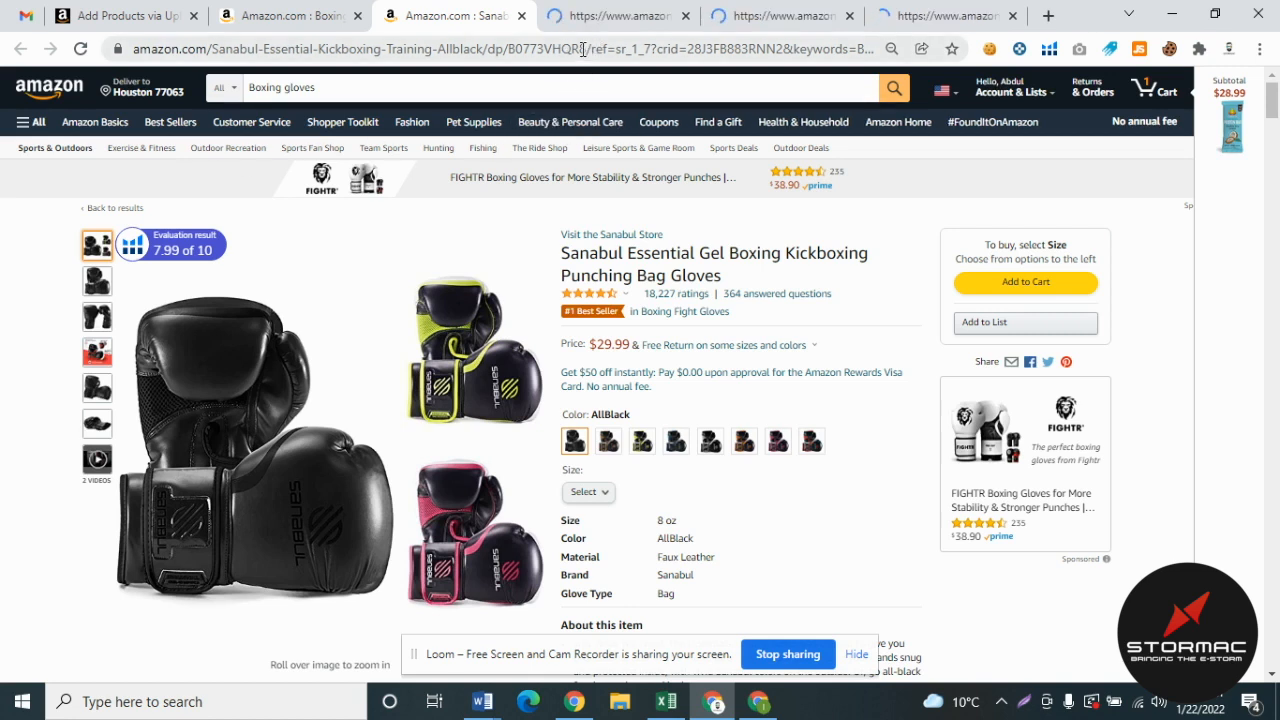
left_click_drag(589, 48, 1005, 67)
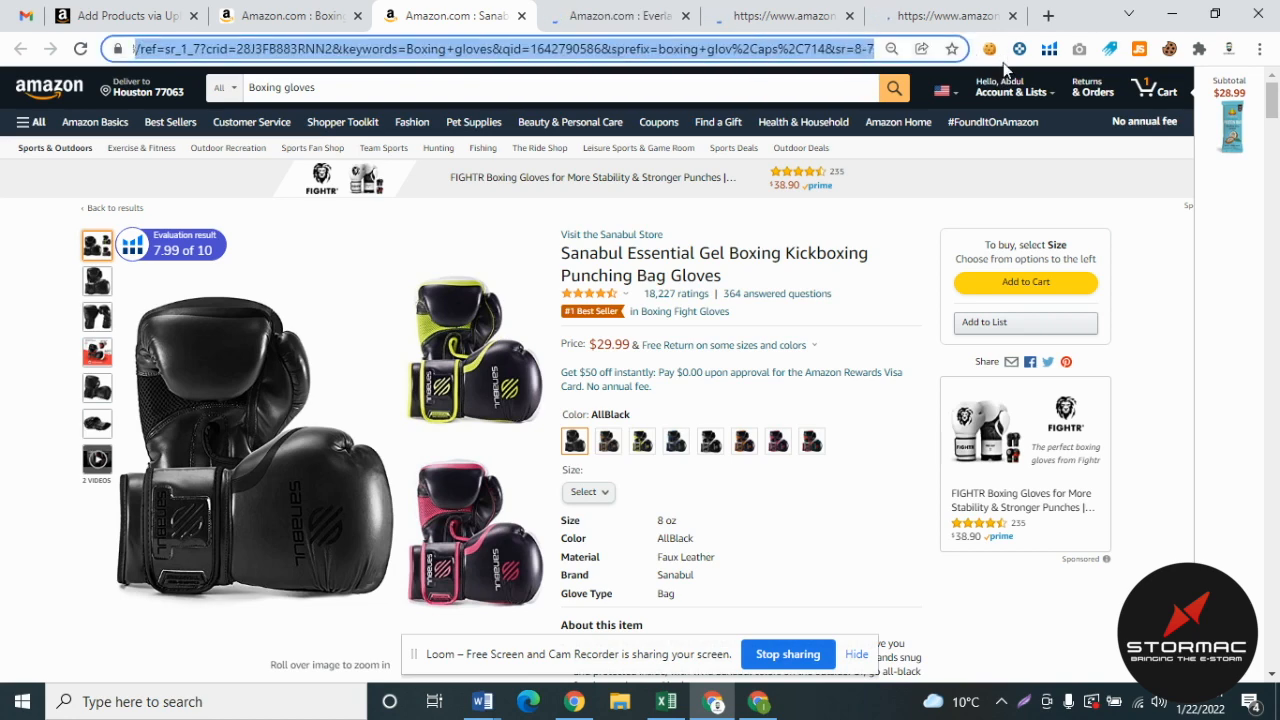
key("BackSpace")
key("Return")
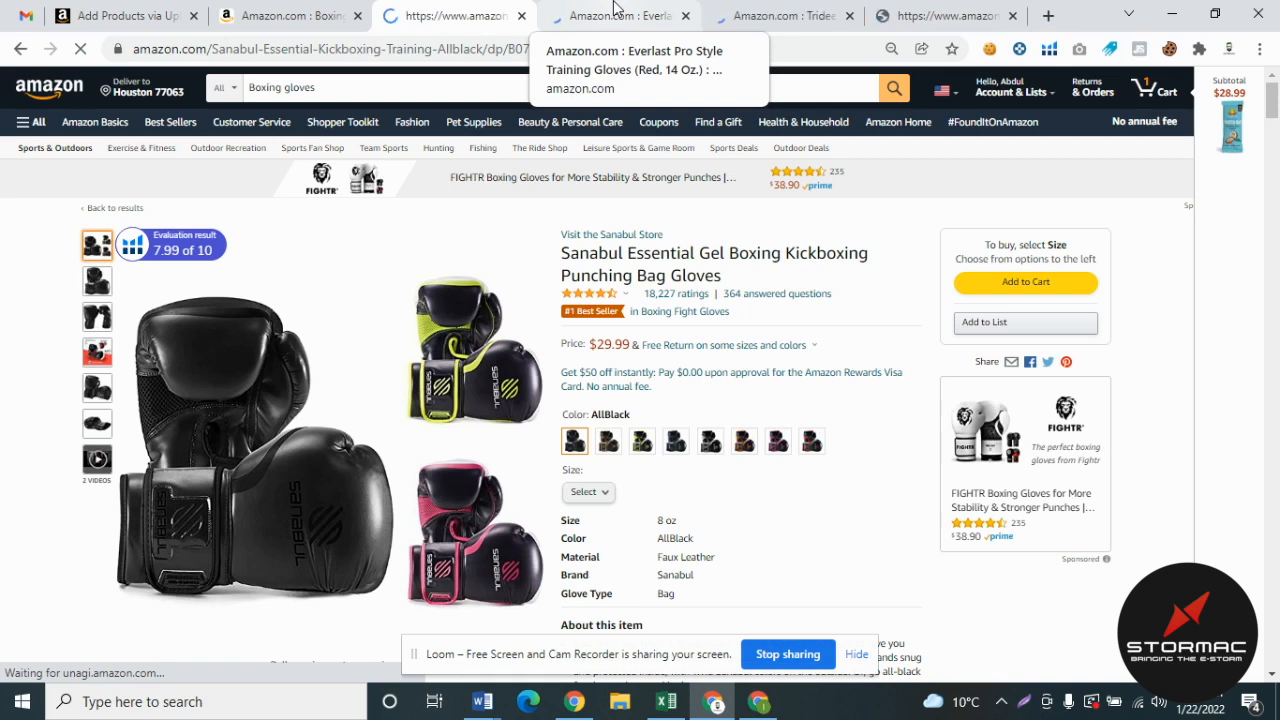
- Shorten the Everlast Pro Style gloves' page address to end at ASIN B000LOF6CW and reload it
left_click(614, 8)
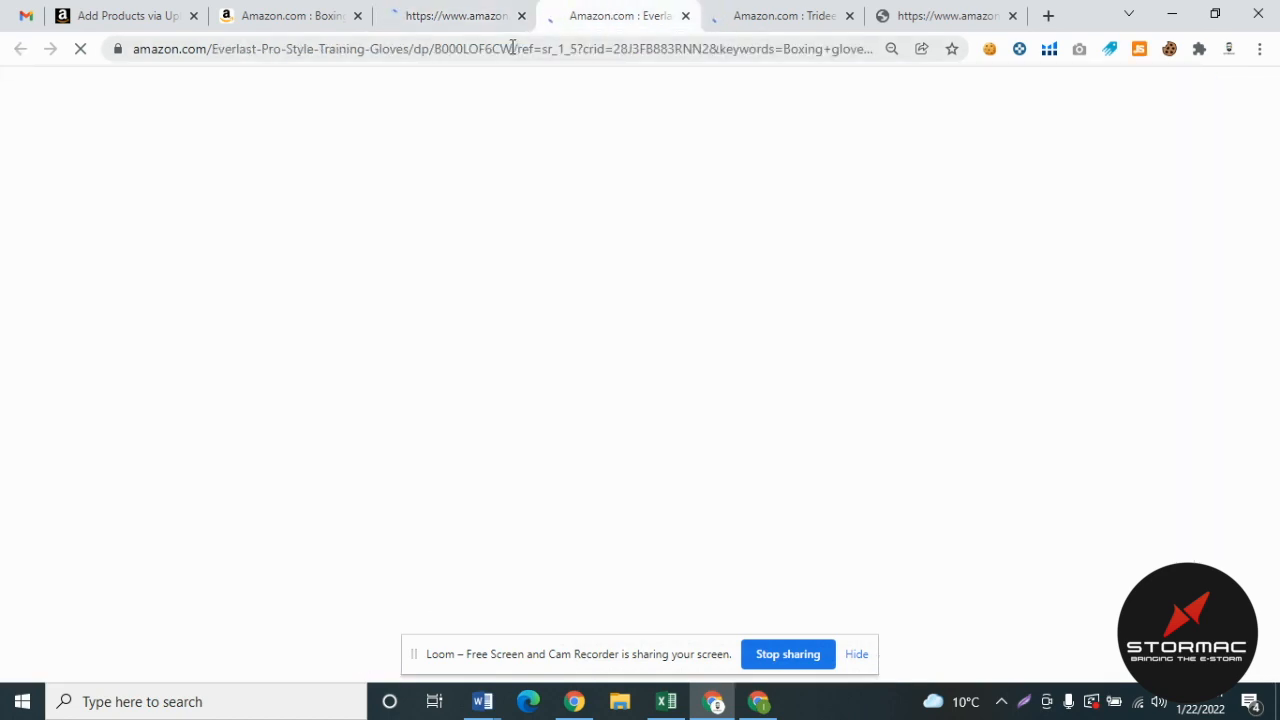
left_click(449, 12)
left_click(600, 8)
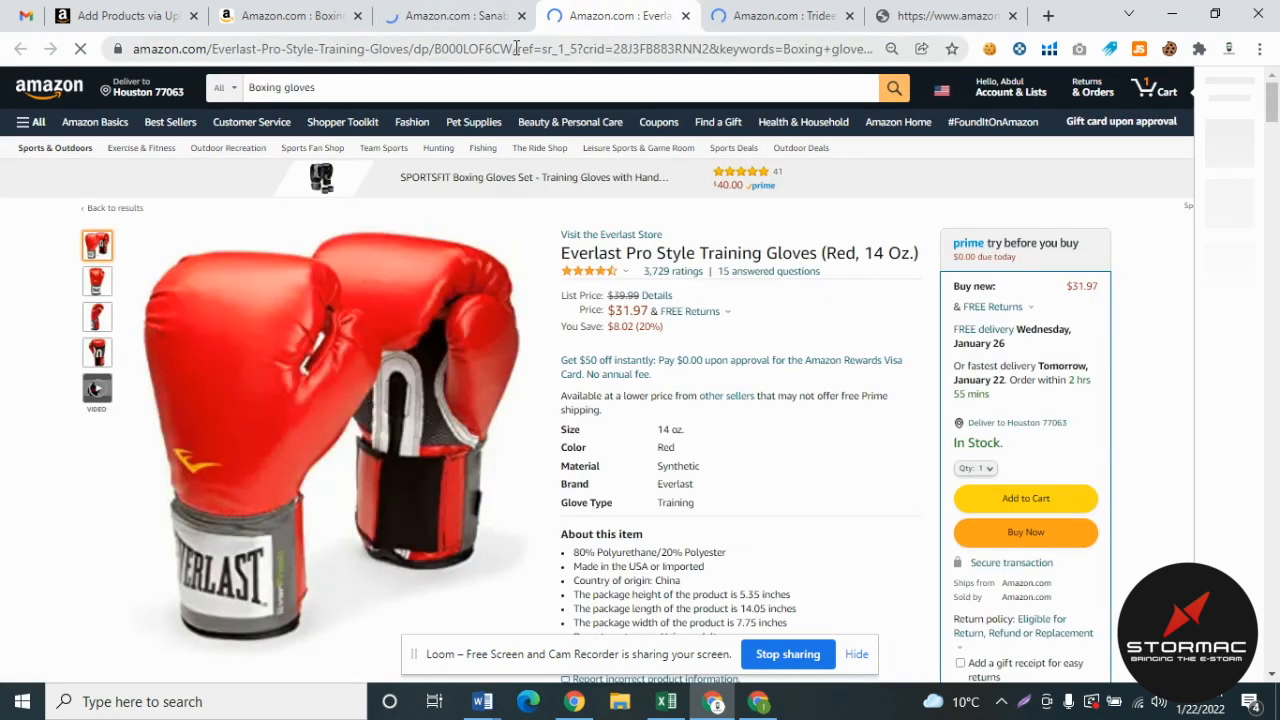
left_click_drag(512, 49, 906, 45)
key("BackSpace")
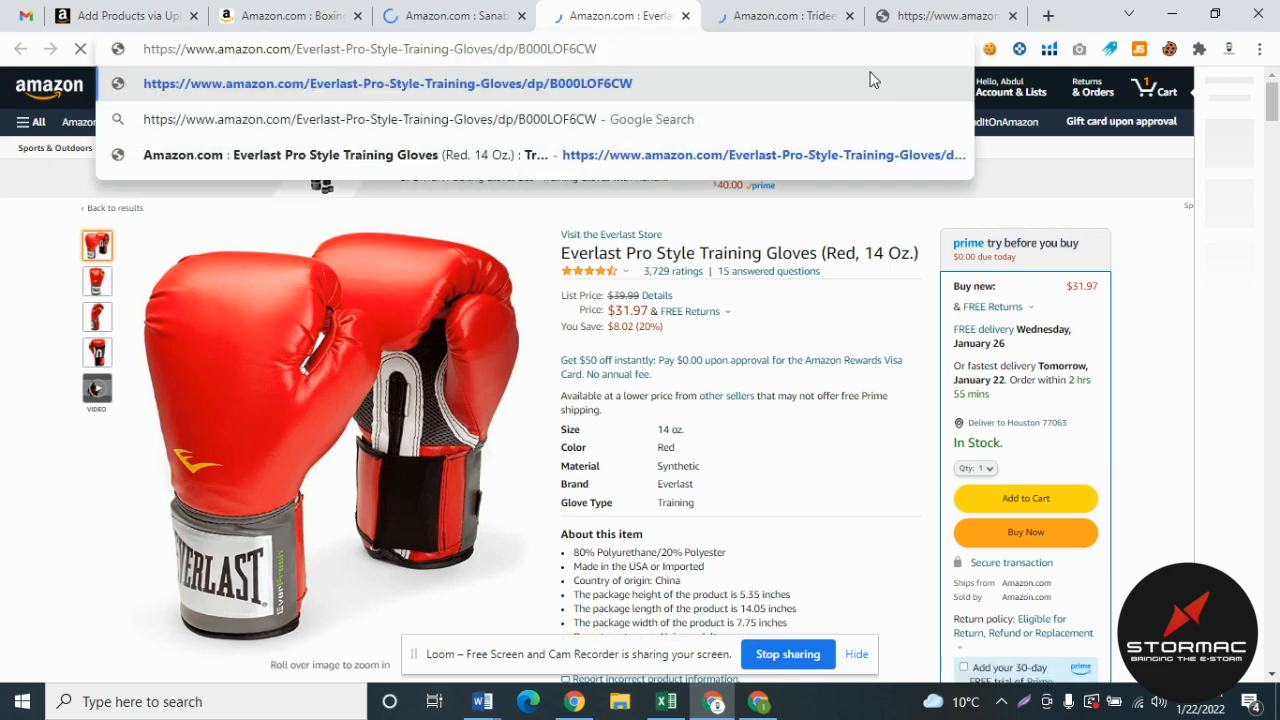
key("Return")
- Shorten the Trideer gloves' page address to end at ASIN B07R4XKNMQ and reload it
left_click(777, 12)
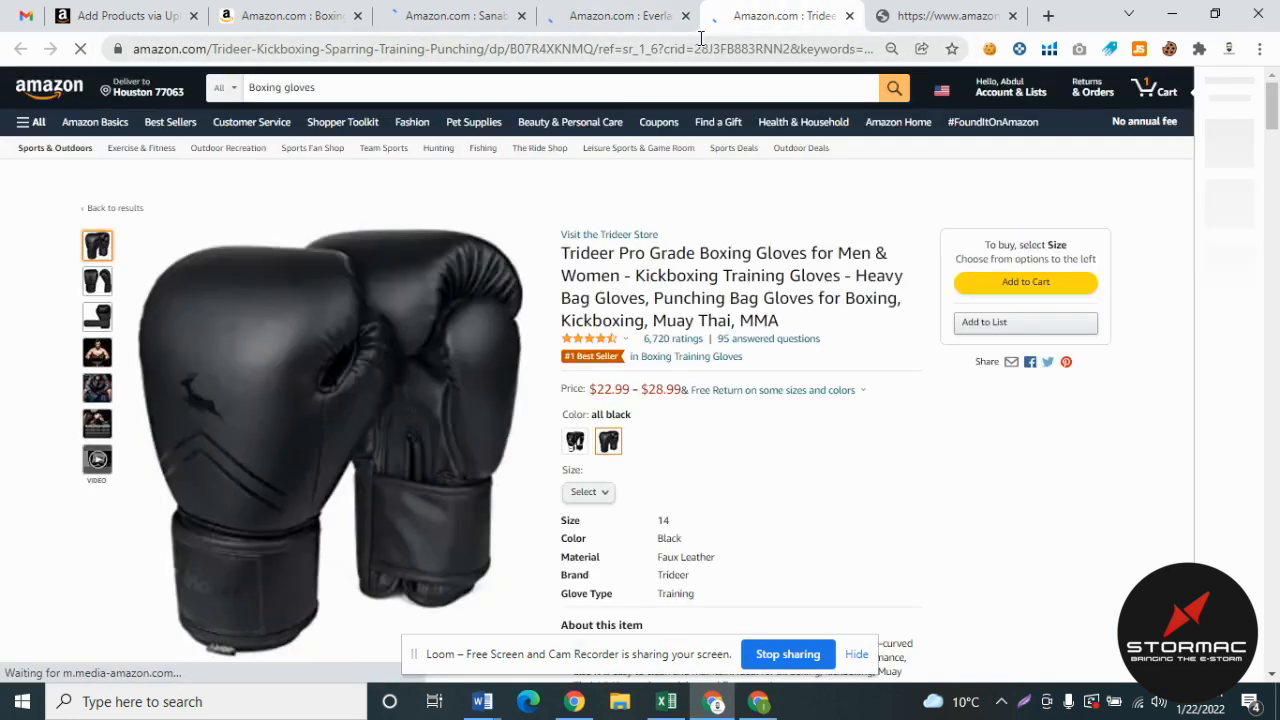
left_click(594, 47)
left_click_drag(594, 47, 930, 47)
key("BackSpace")
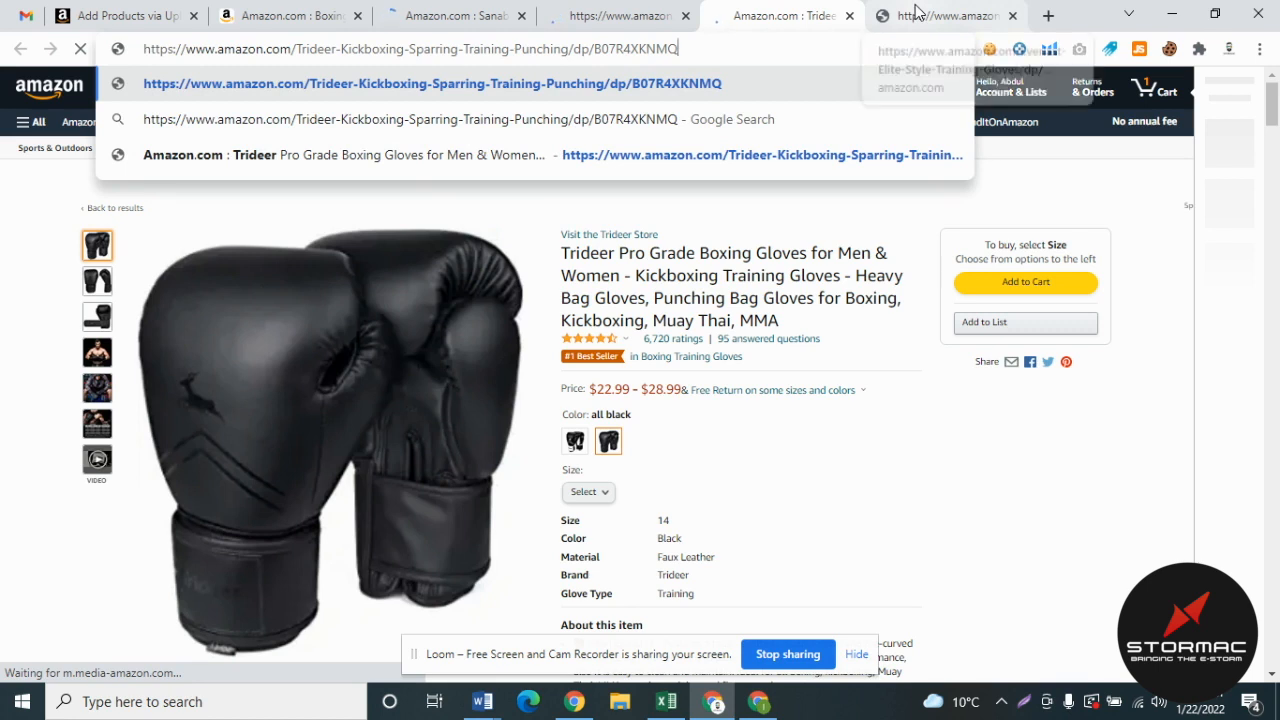
key("Return")
- Remove the search reference after the ASIN from the Everlast Elite gloves' page address and reload it
left_click(915, 14)
left_click_drag(519, 48, 925, 55)
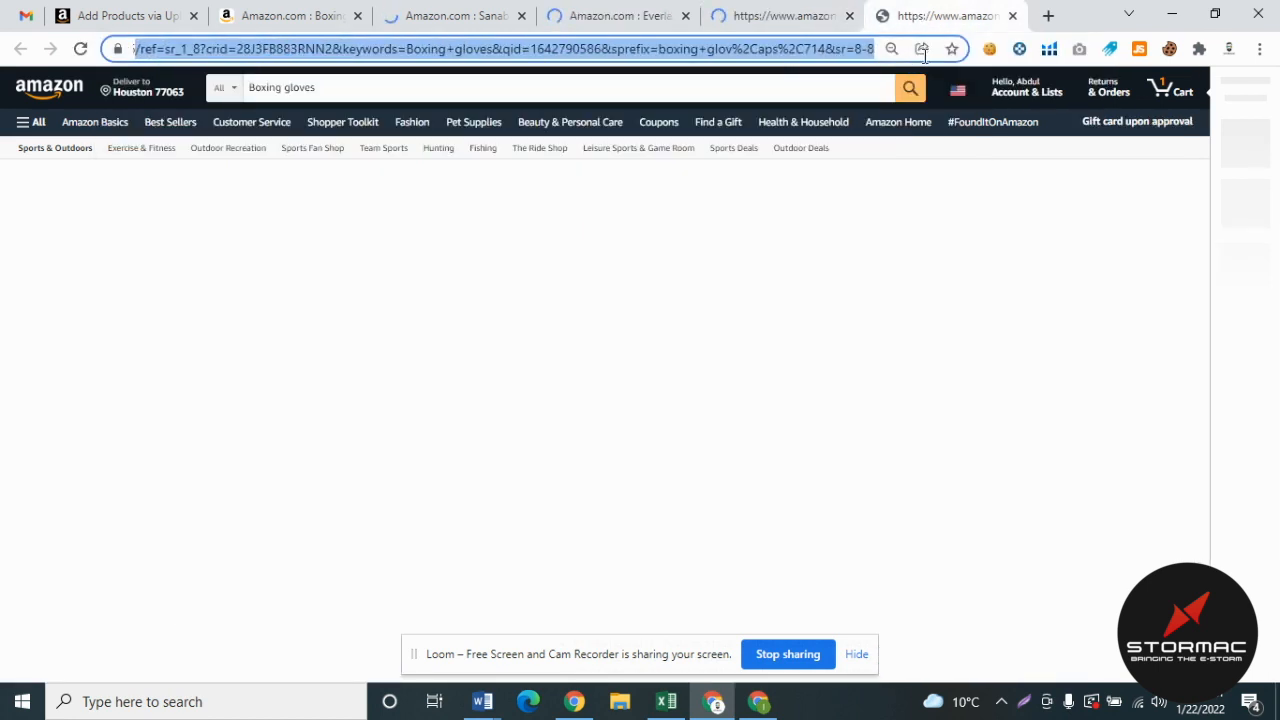
key("BackSpace")
key("Return")
- Check the category path on the Sanabul page and the product details of the Everlast Pro Style gloves
left_click(447, 8)
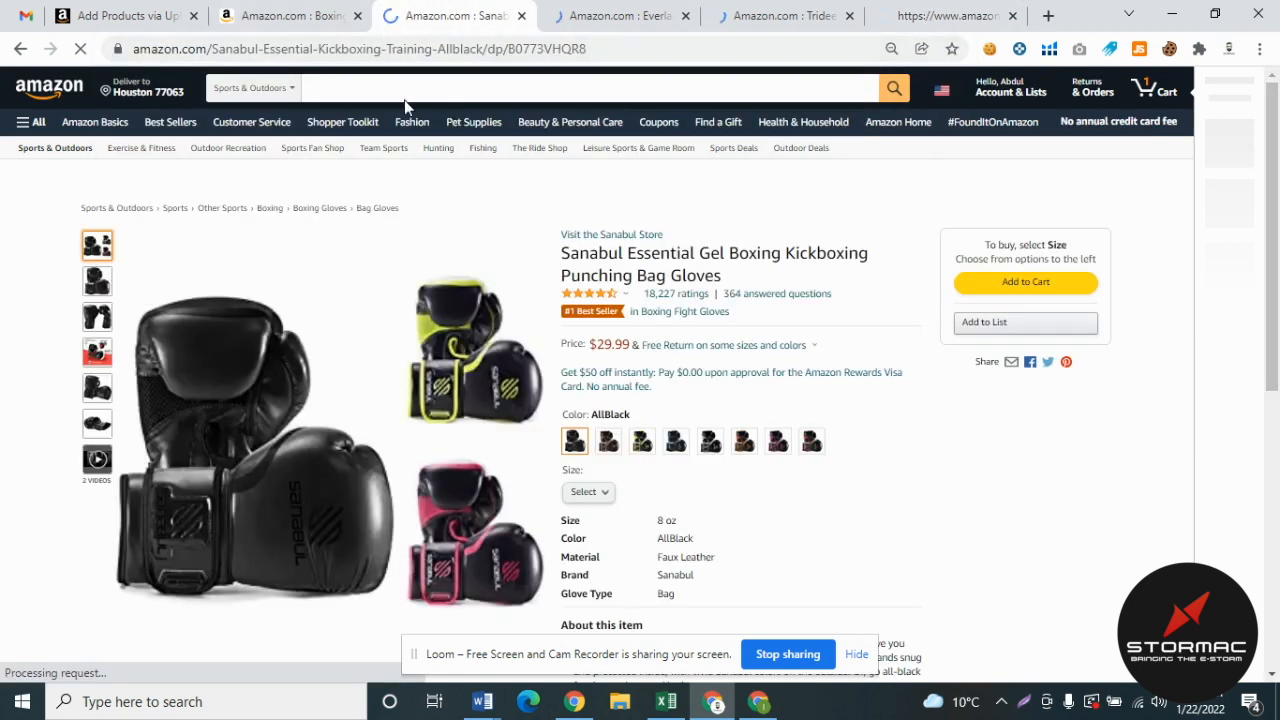
left_click(285, 12)
left_click(433, 10)
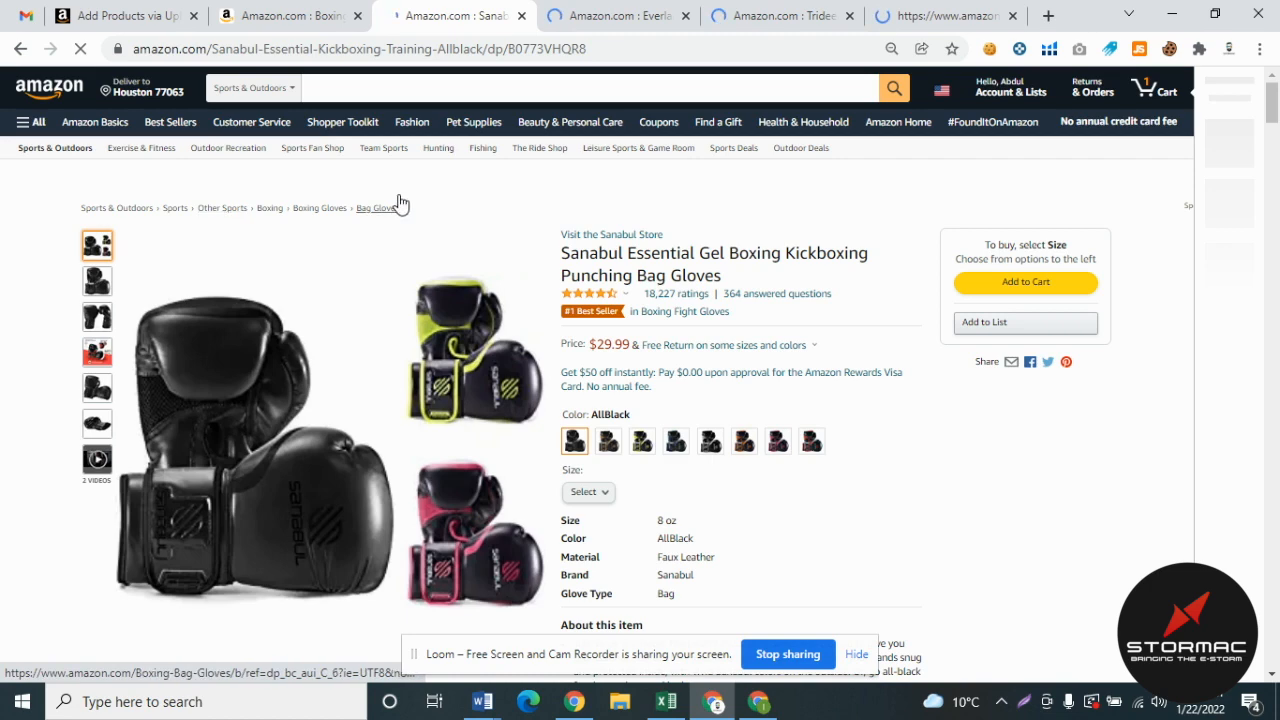
left_click(613, 12)
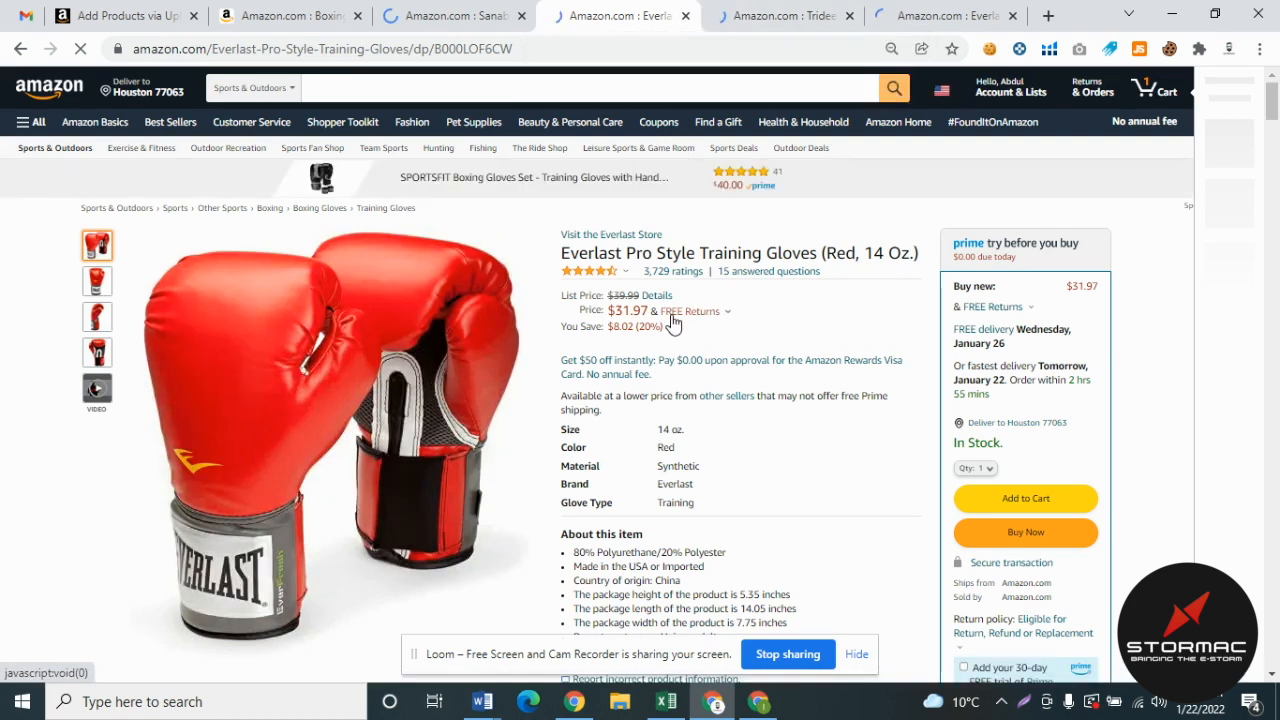
scroll(671, 322, "down", 20)
scroll(671, 322, "down", 3)
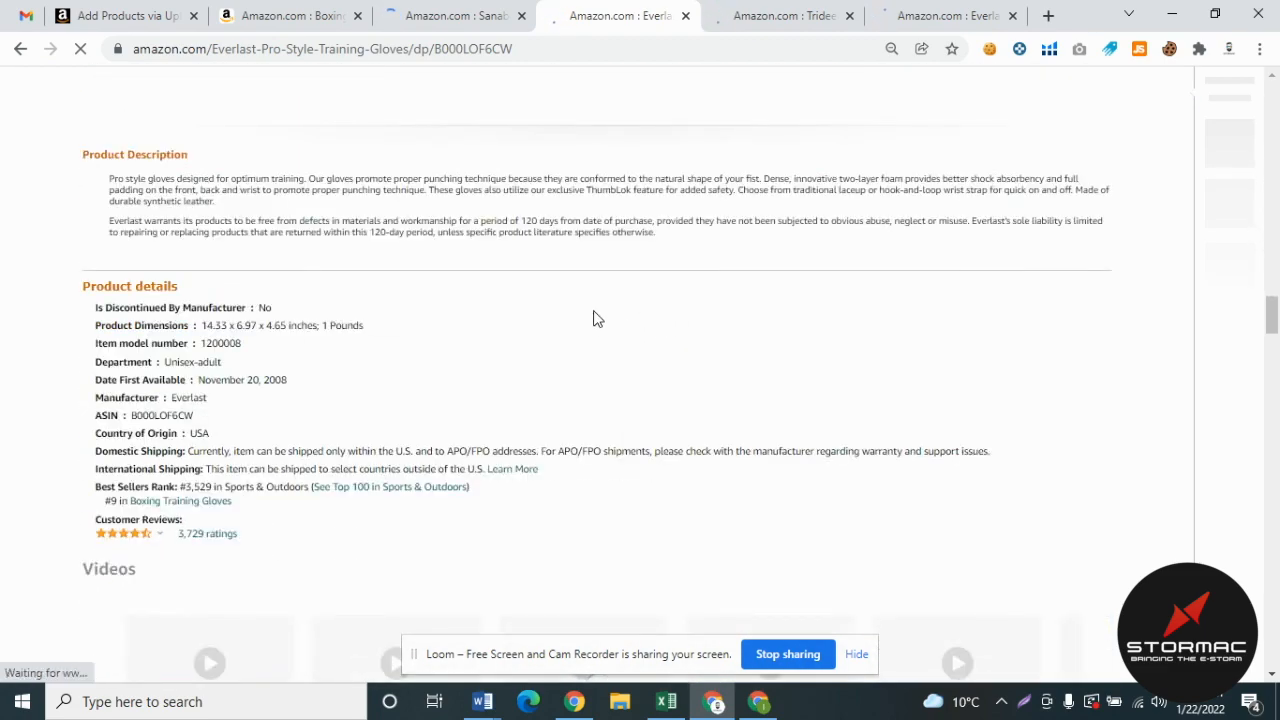
- Open the Boxing Bag Gloves best sellers list from the Sanabul gloves' product details and browse its products
left_click(455, 12)
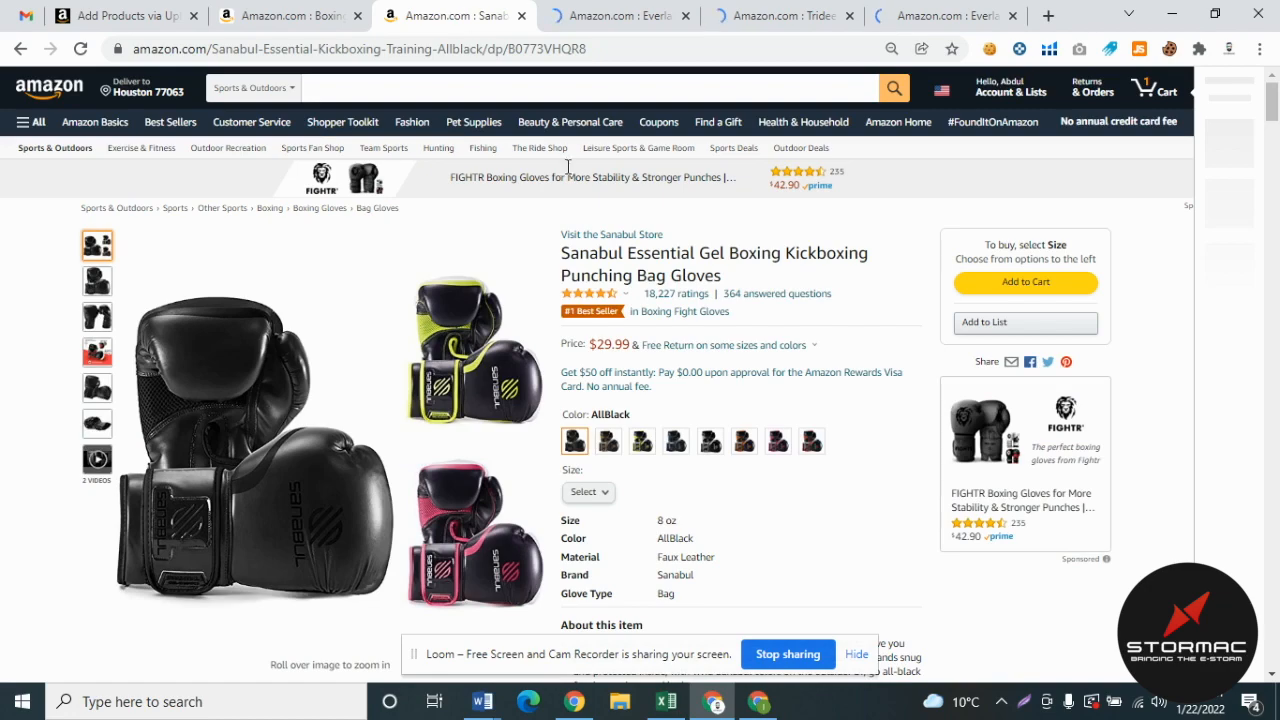
scroll(661, 324, "down", 10)
scroll(621, 300, "down", 10)
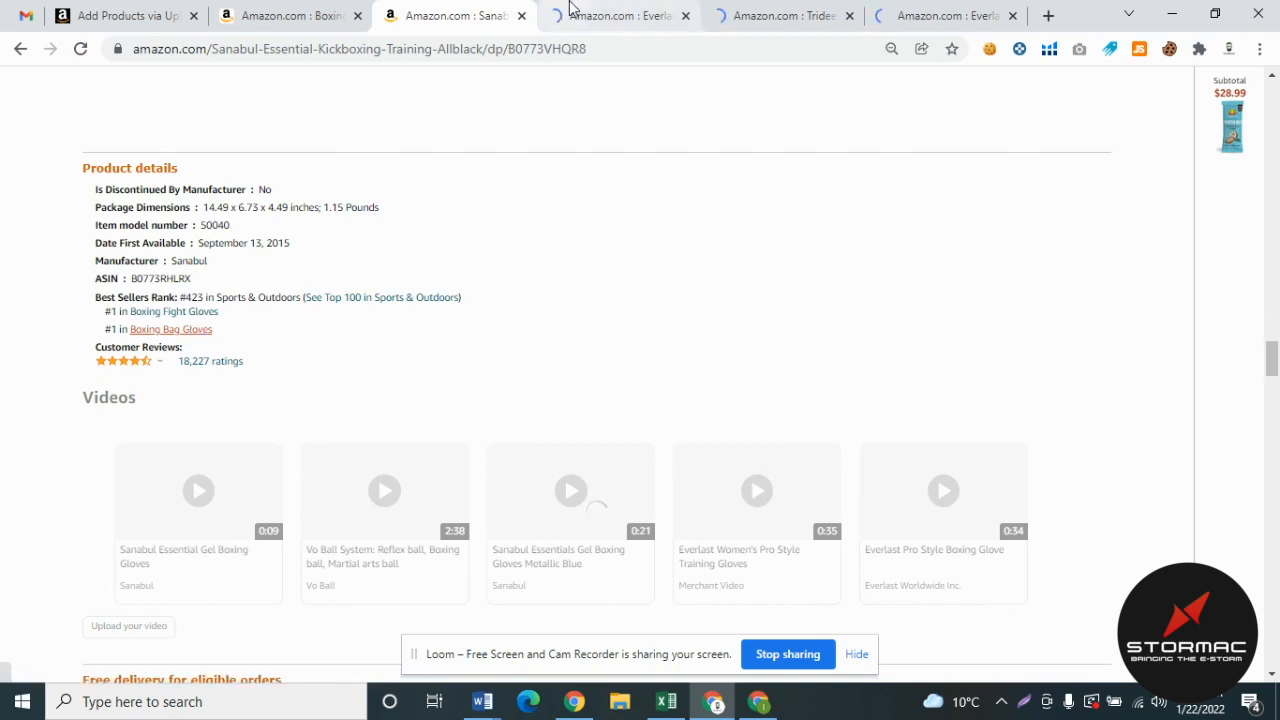
left_click(533, 10)
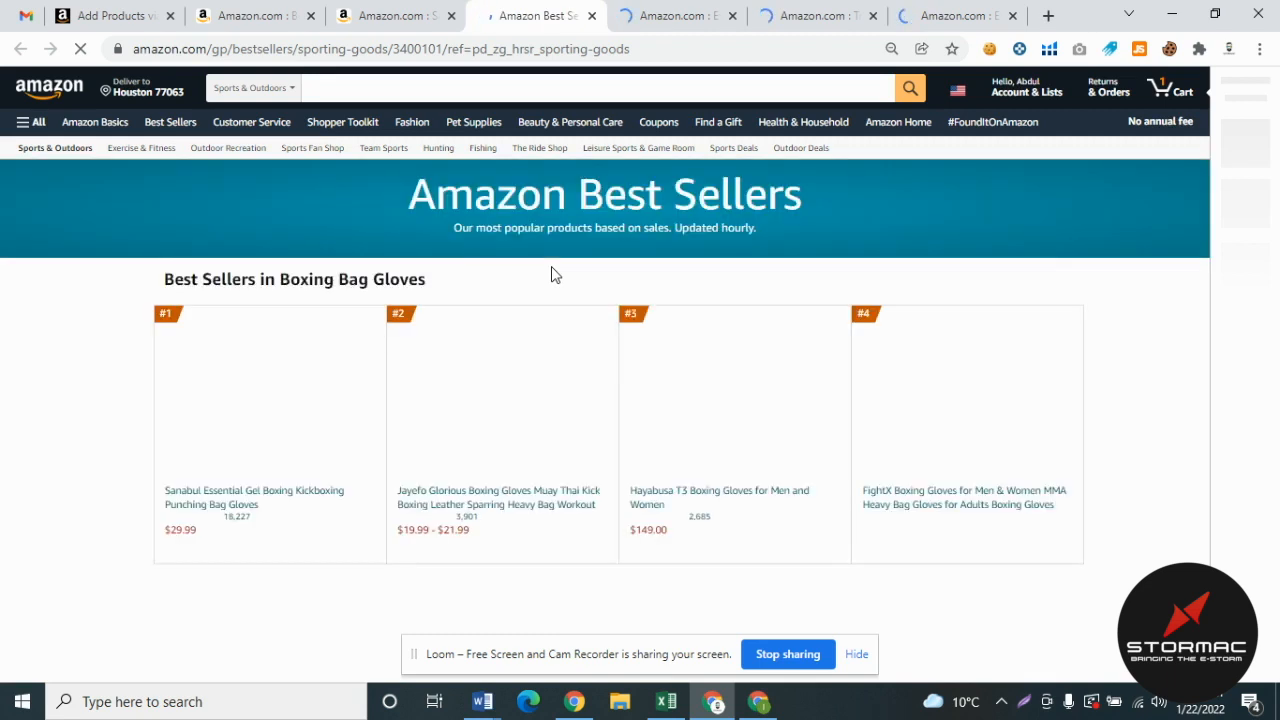
scroll(711, 341, "down", 3)
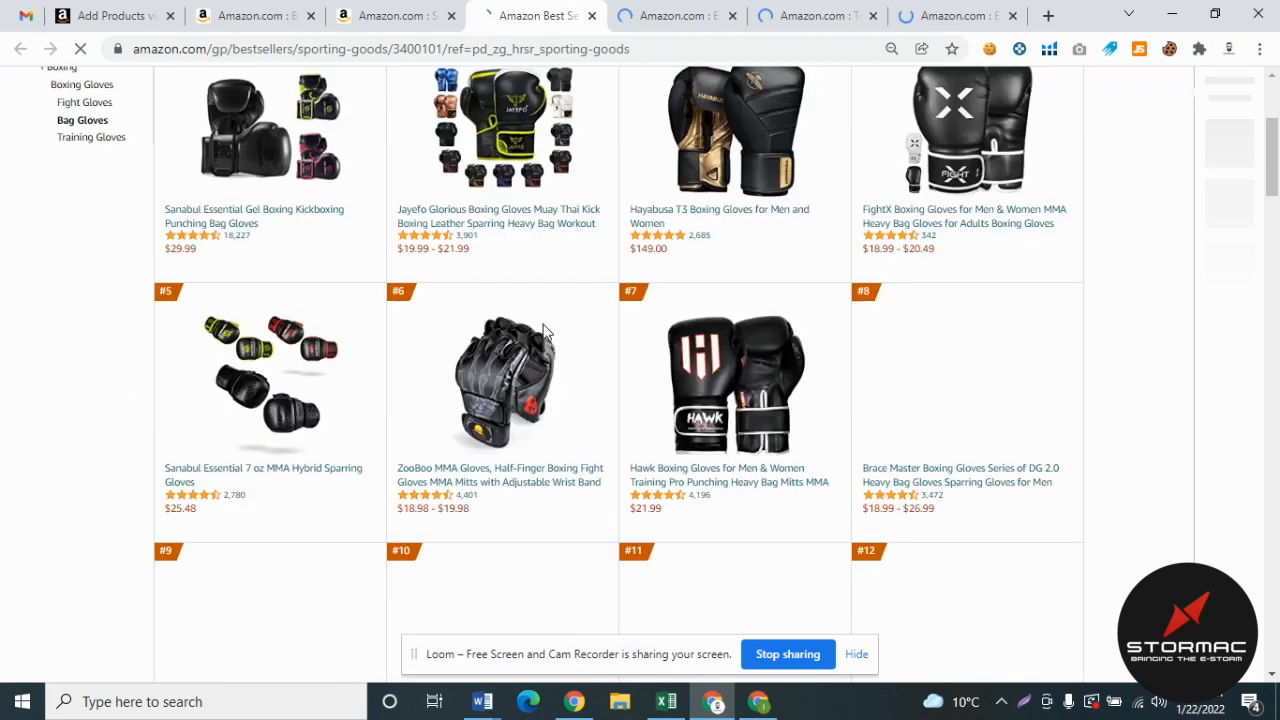
scroll(778, 291, "down", 8)
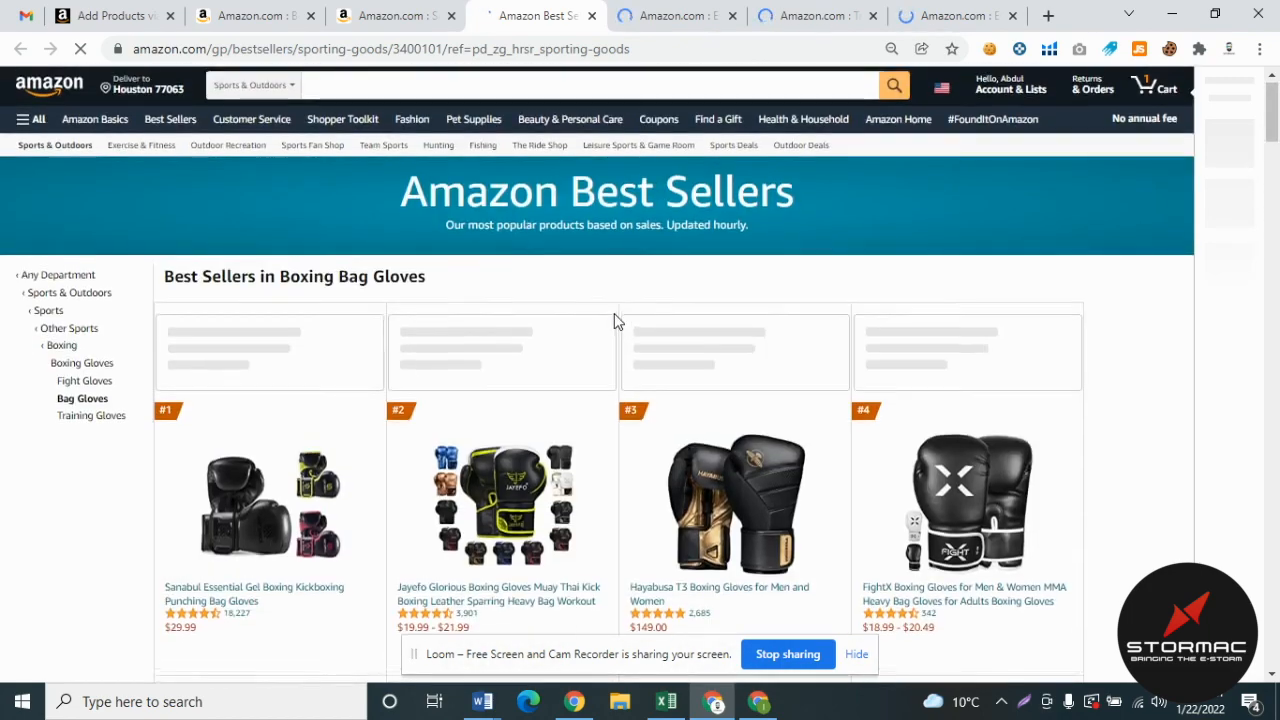
left_click(395, 16)
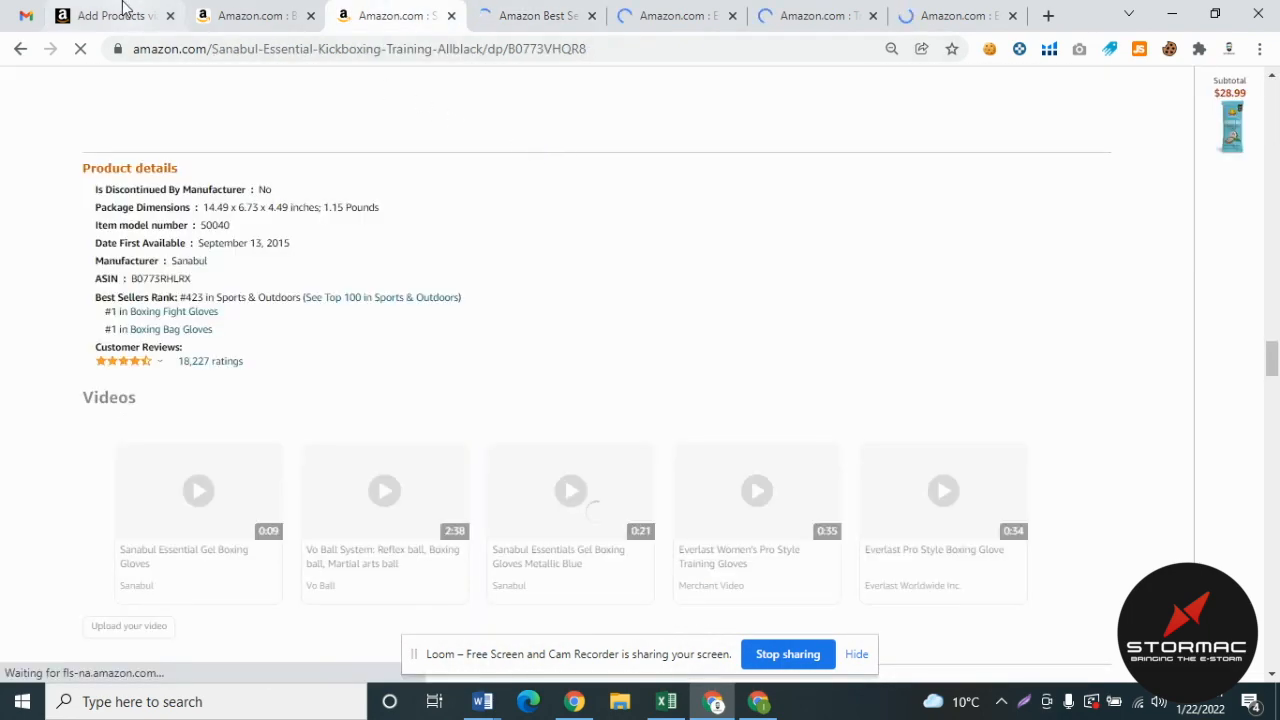
- Examine the product type selection for the inventory file template on Seller Central's Add Products via Upload page
left_click(128, 14)
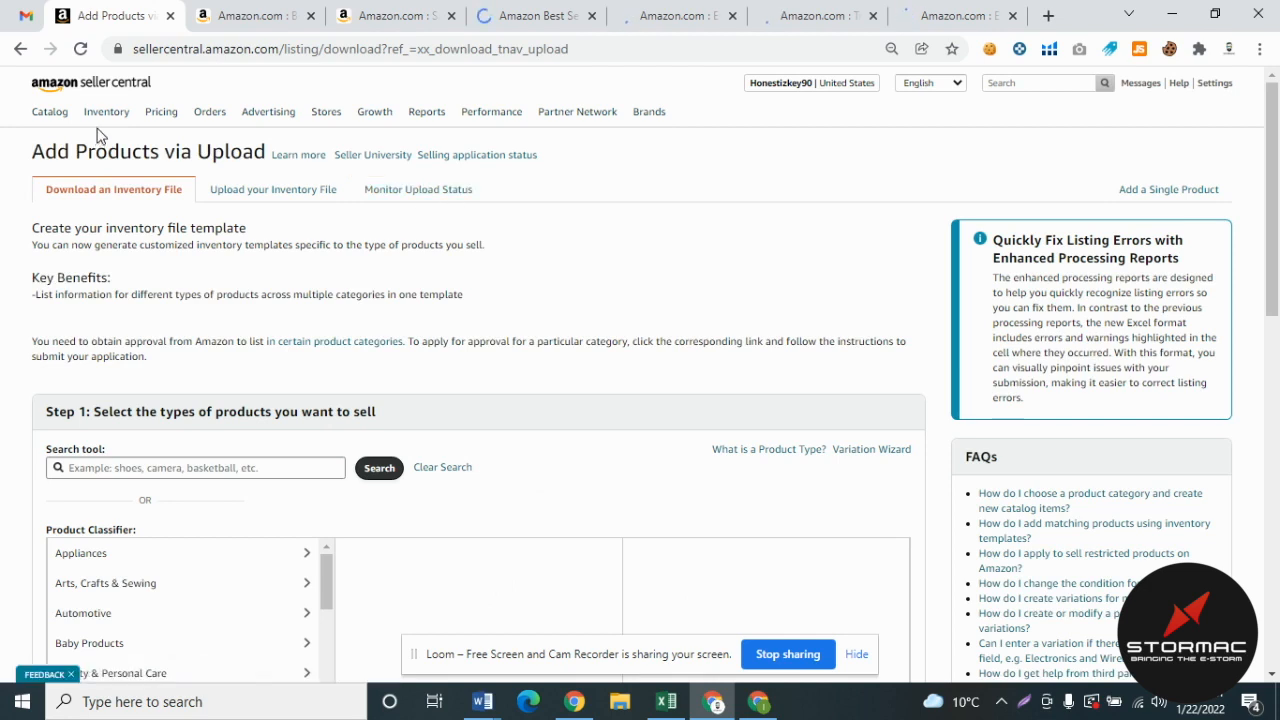
mouse_move(106, 124)
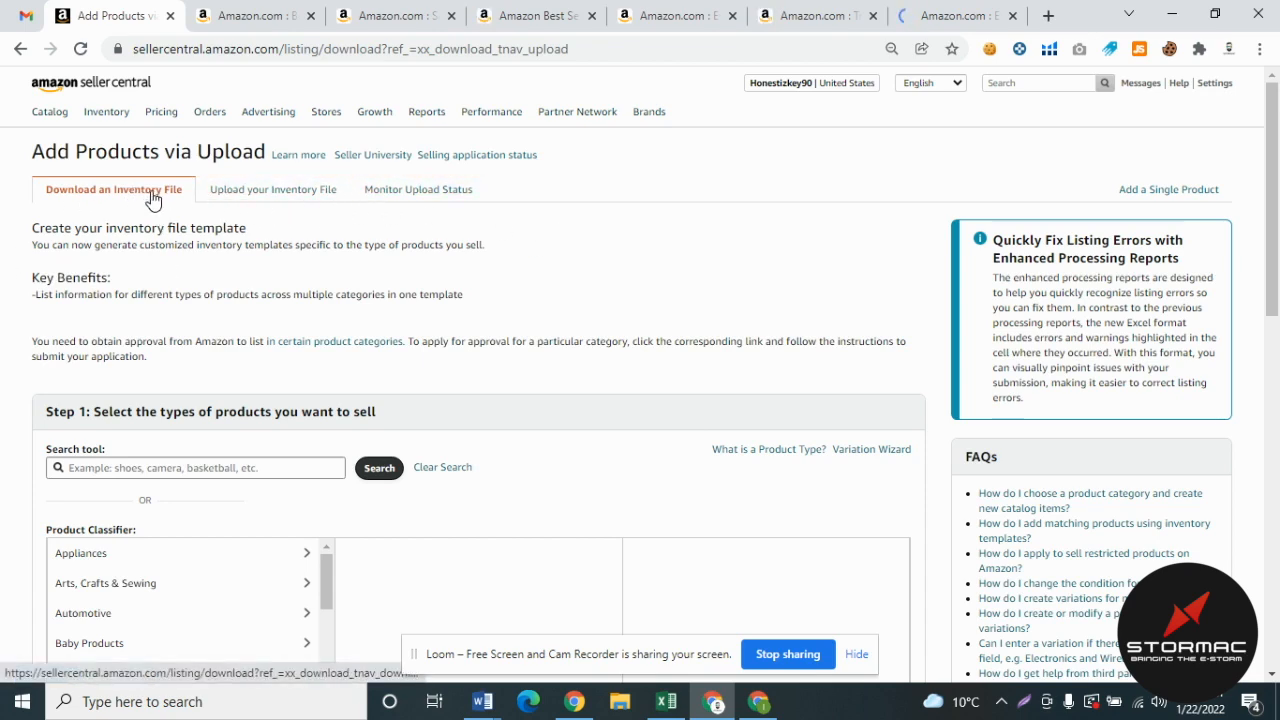
scroll(190, 210, "down", 3)
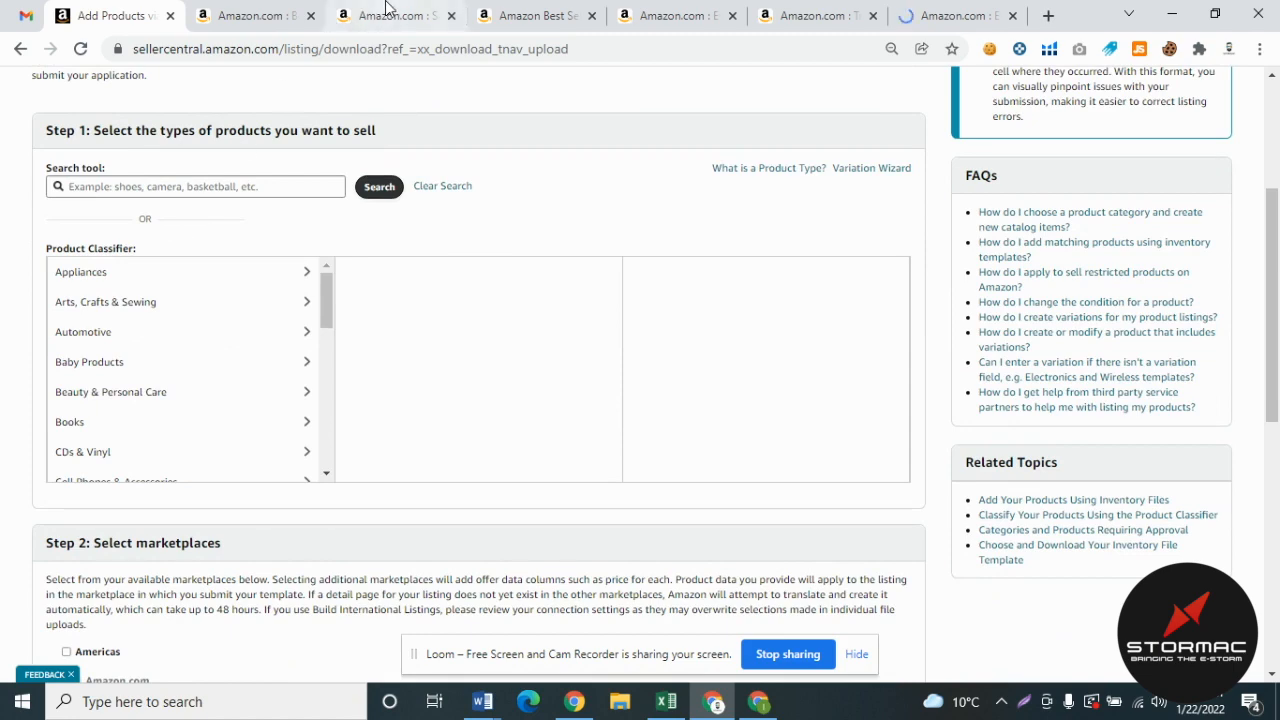
- Return to the Sanabul gloves' product details to recheck their best seller categories
left_click(386, 8)
left_click(532, 15)
left_click(420, 12)
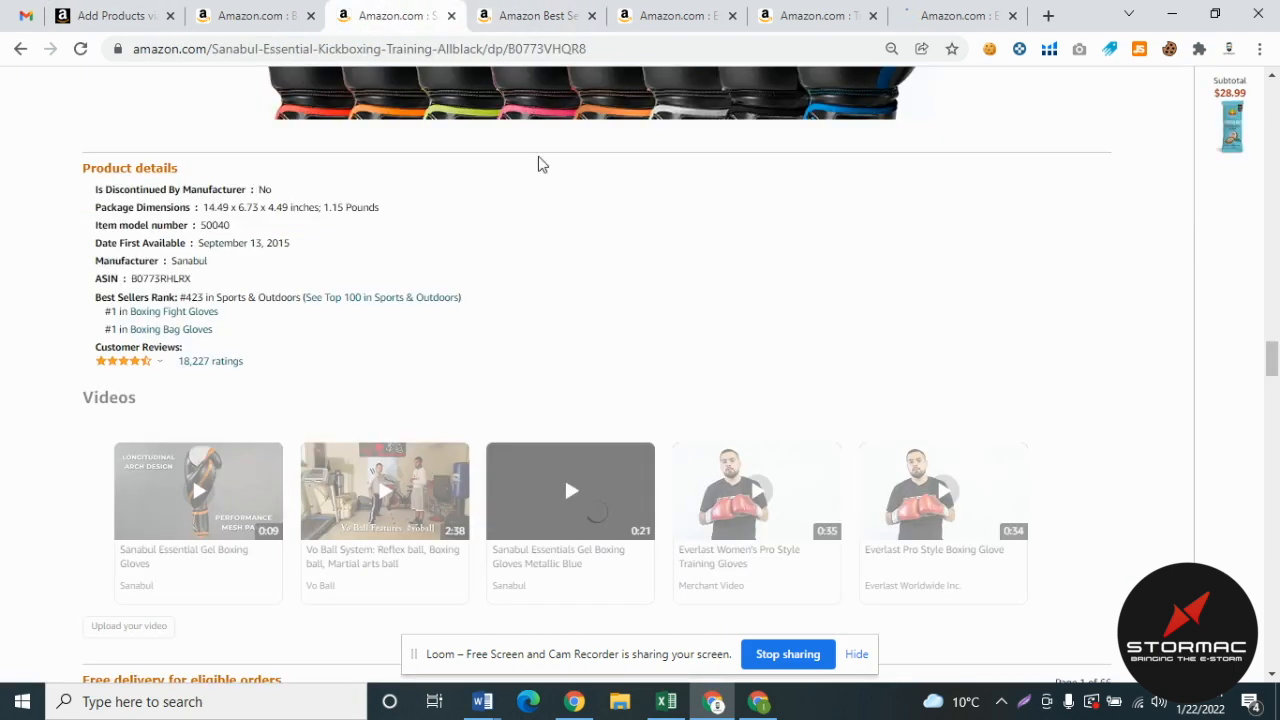
- Recheck the category path on the Sanabul gloves page and search Seller Central's product types for "Boxing Gloves"
left_click_drag(1263, 366, 1273, 85)
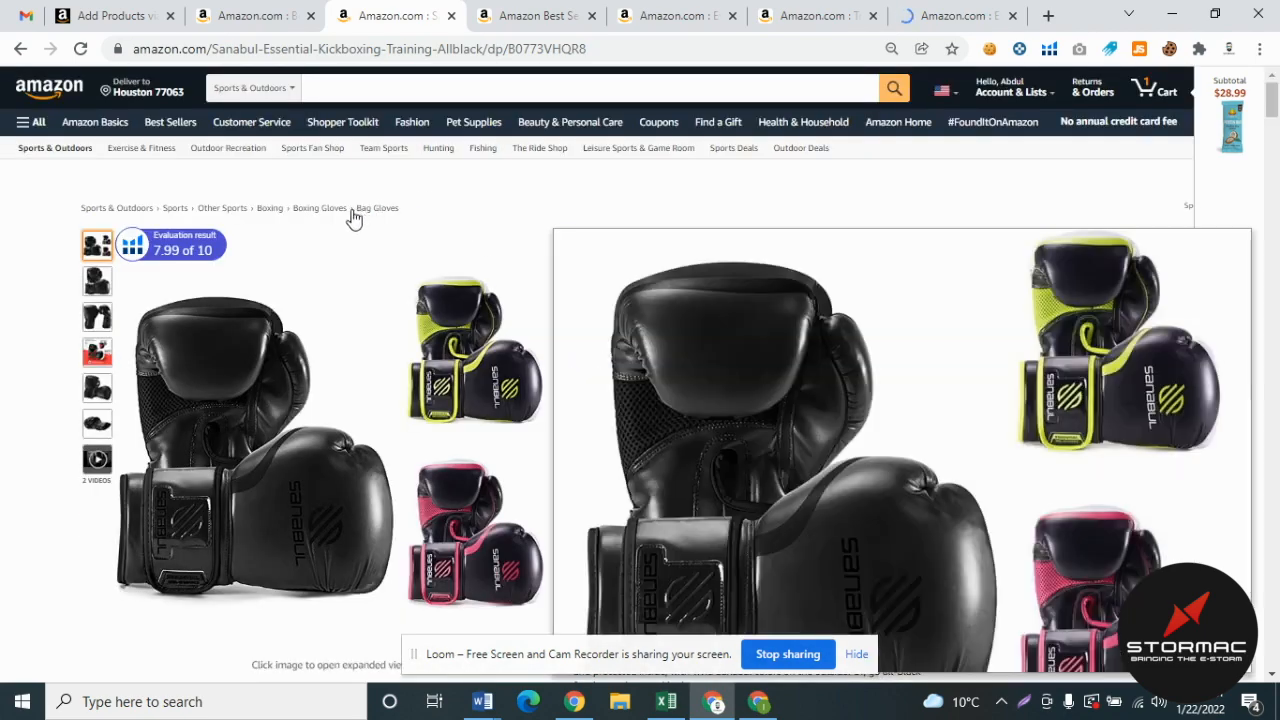
left_click(160, 8)
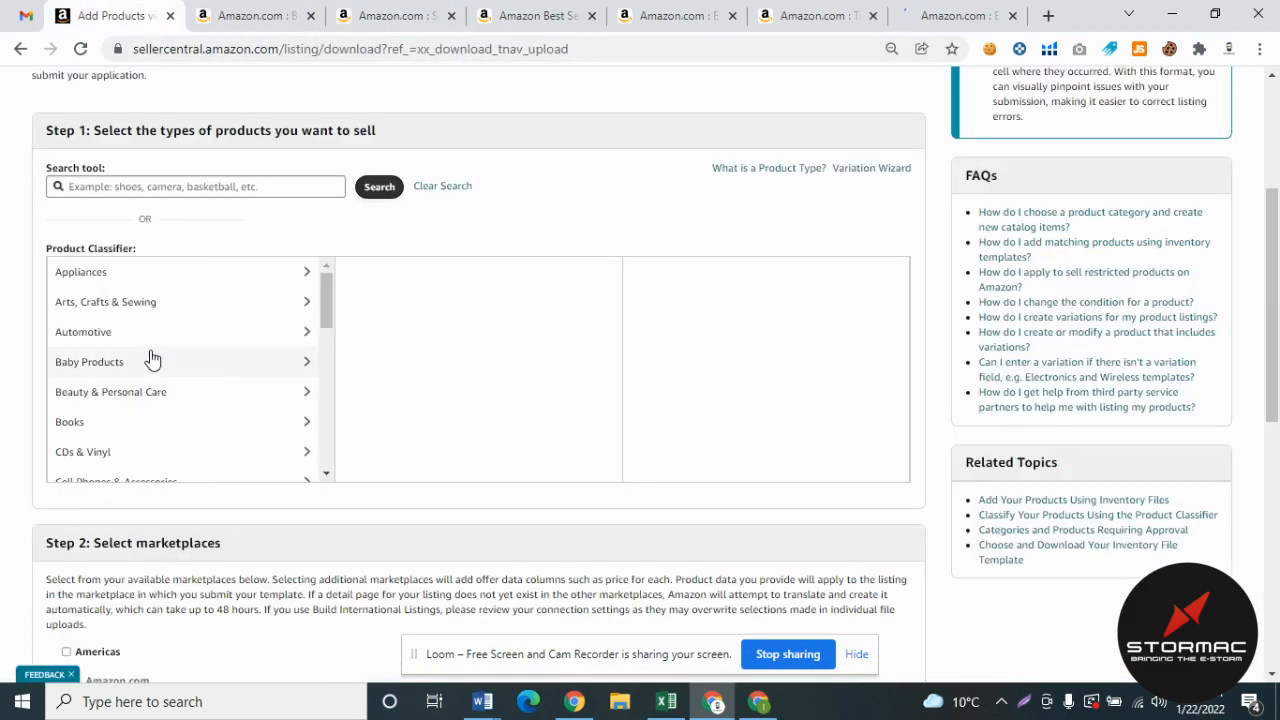
left_click(148, 188)
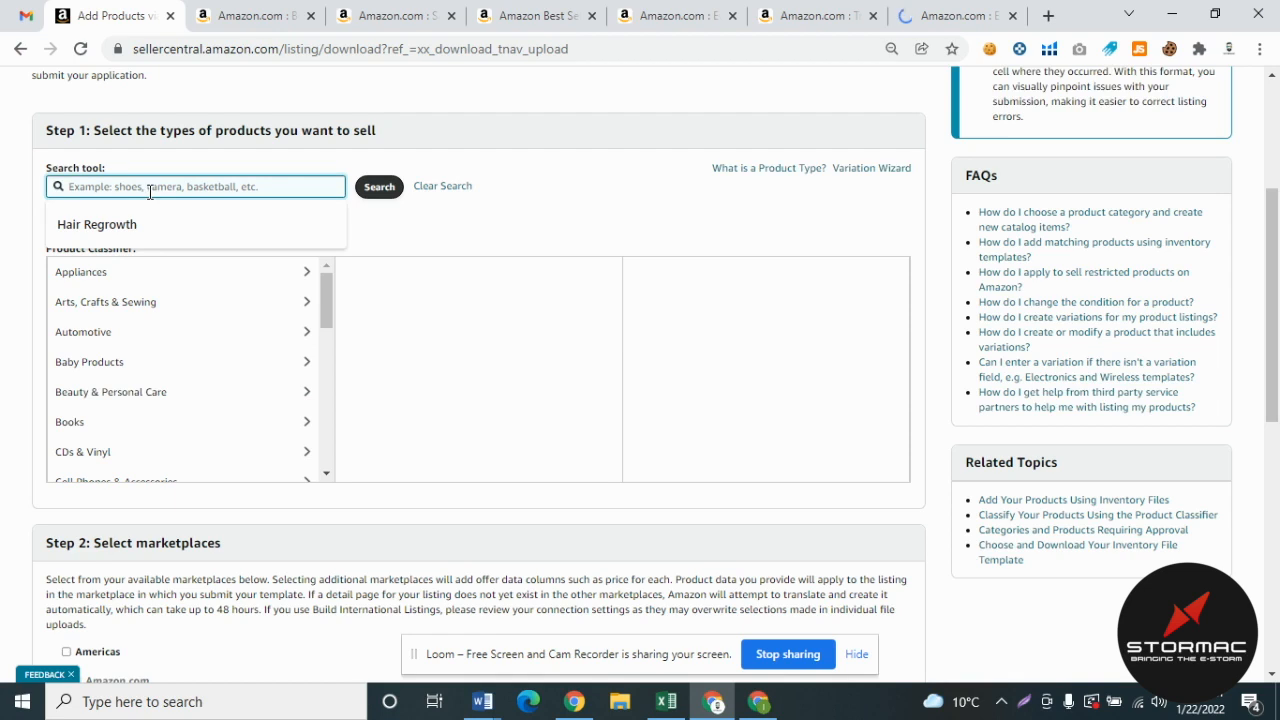
type("Boxing Gloves")
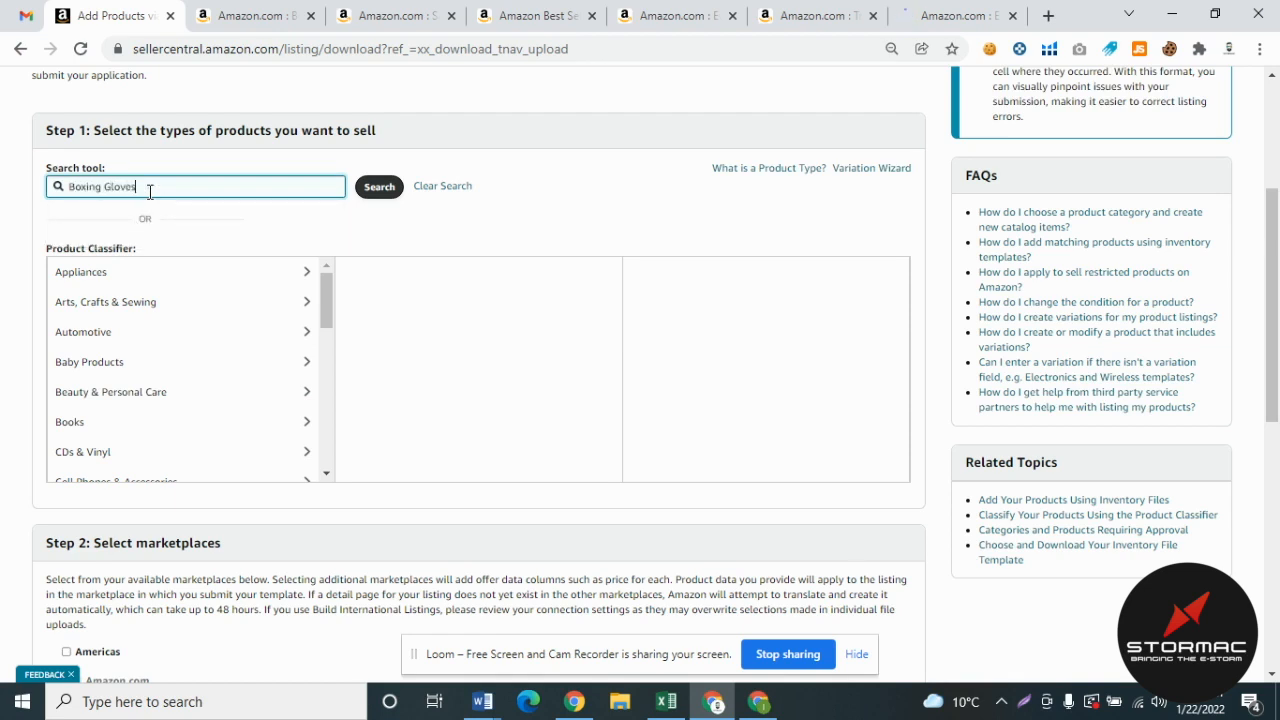
key("Return")
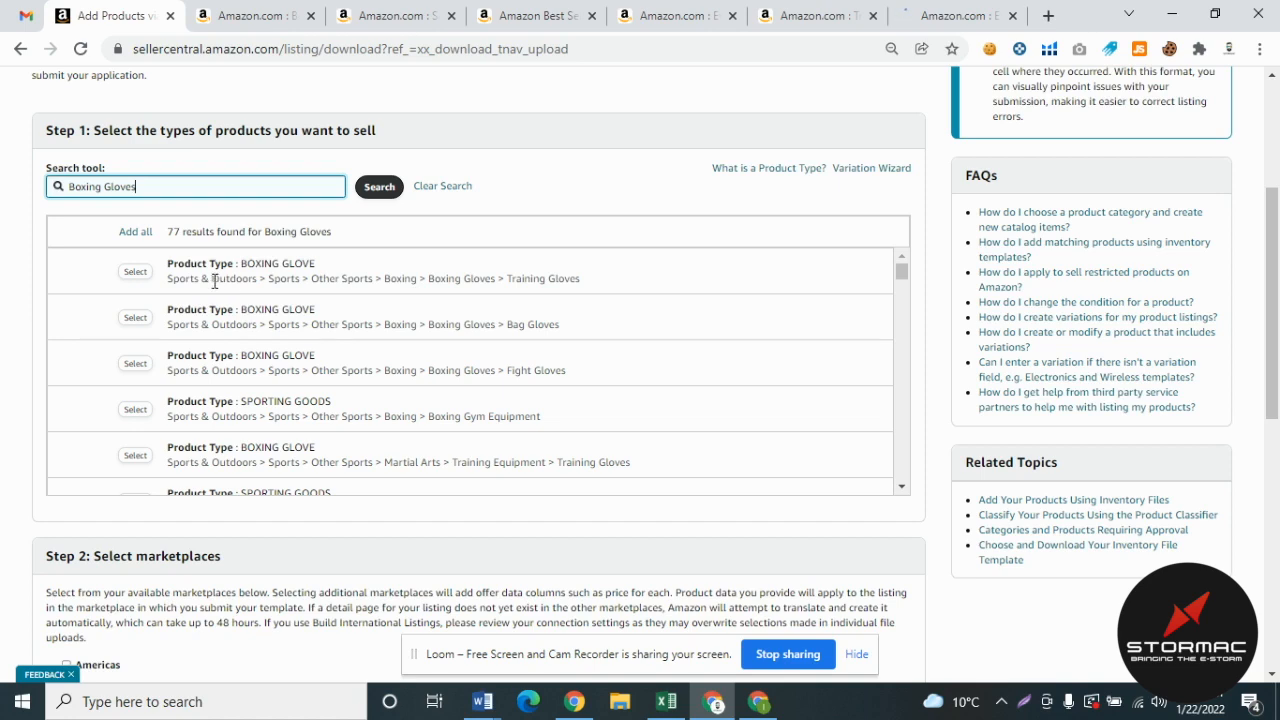
- Select the Boxing > Boxing Gloves > Training Gloves product type and generate its inventory file template for Amazon.com
left_click(136, 272)
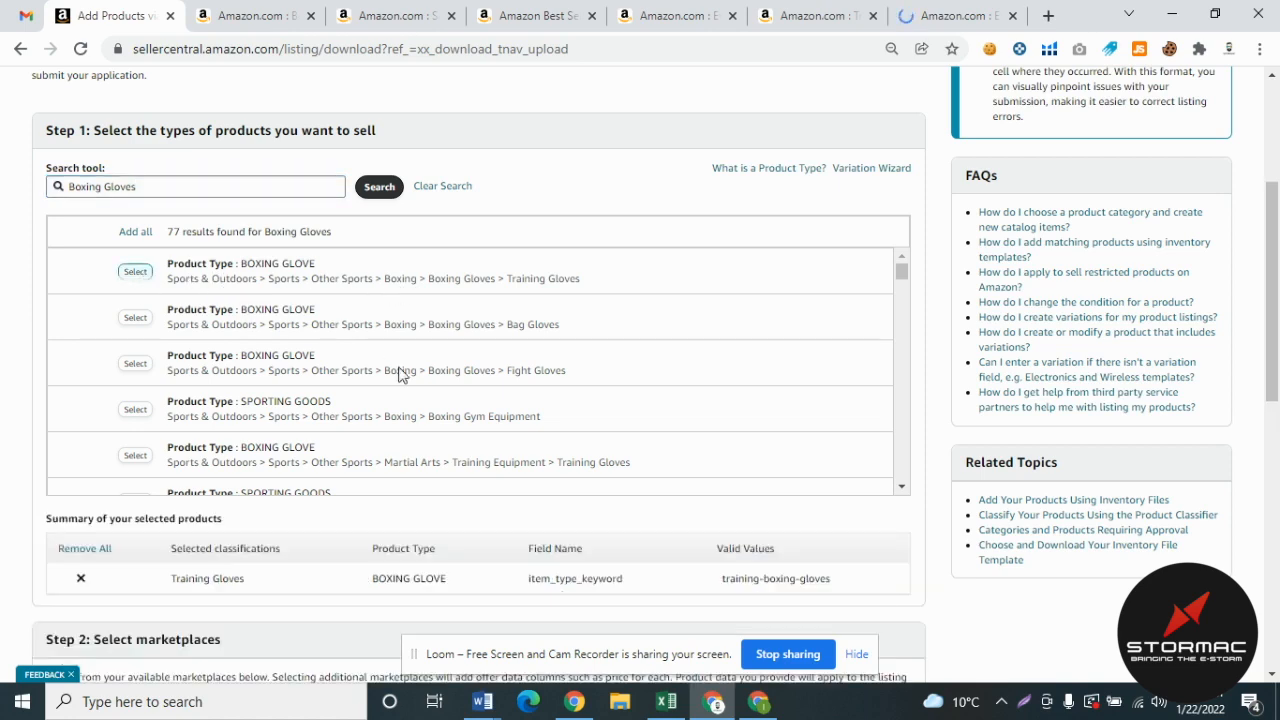
scroll(546, 460, "down", 2)
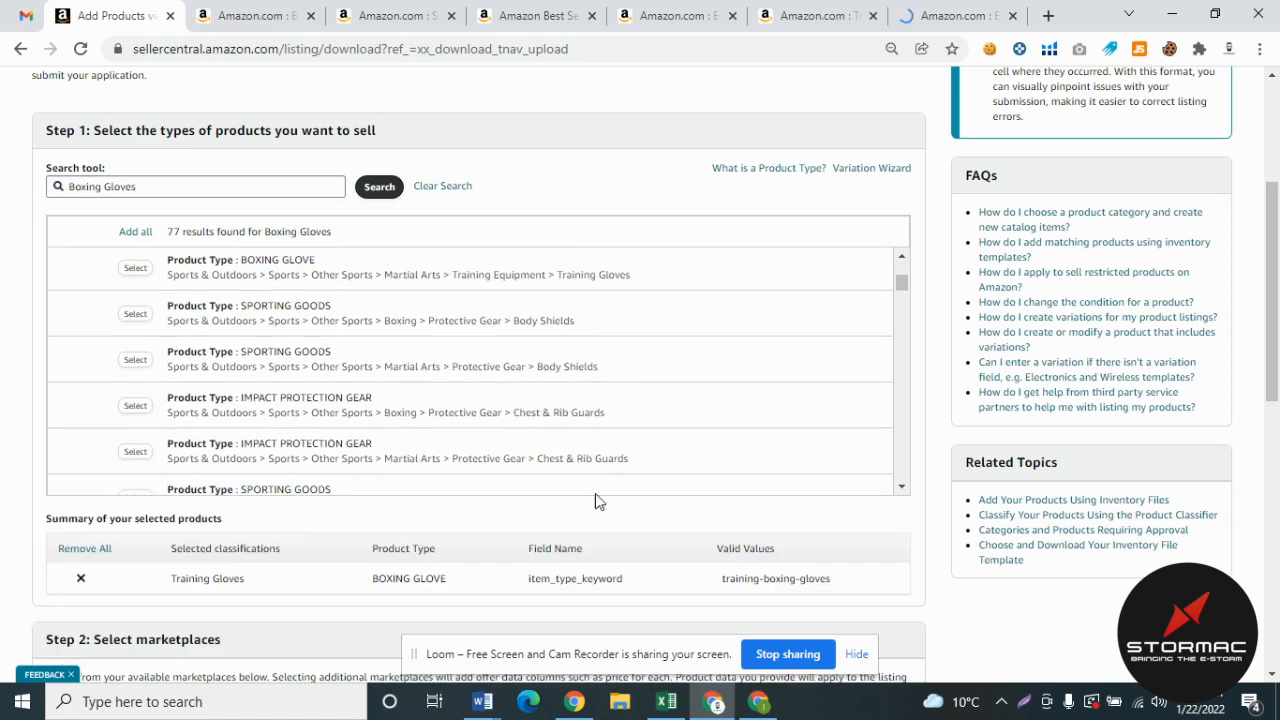
scroll(458, 483, "down", 2)
scroll(270, 410, "down", 5)
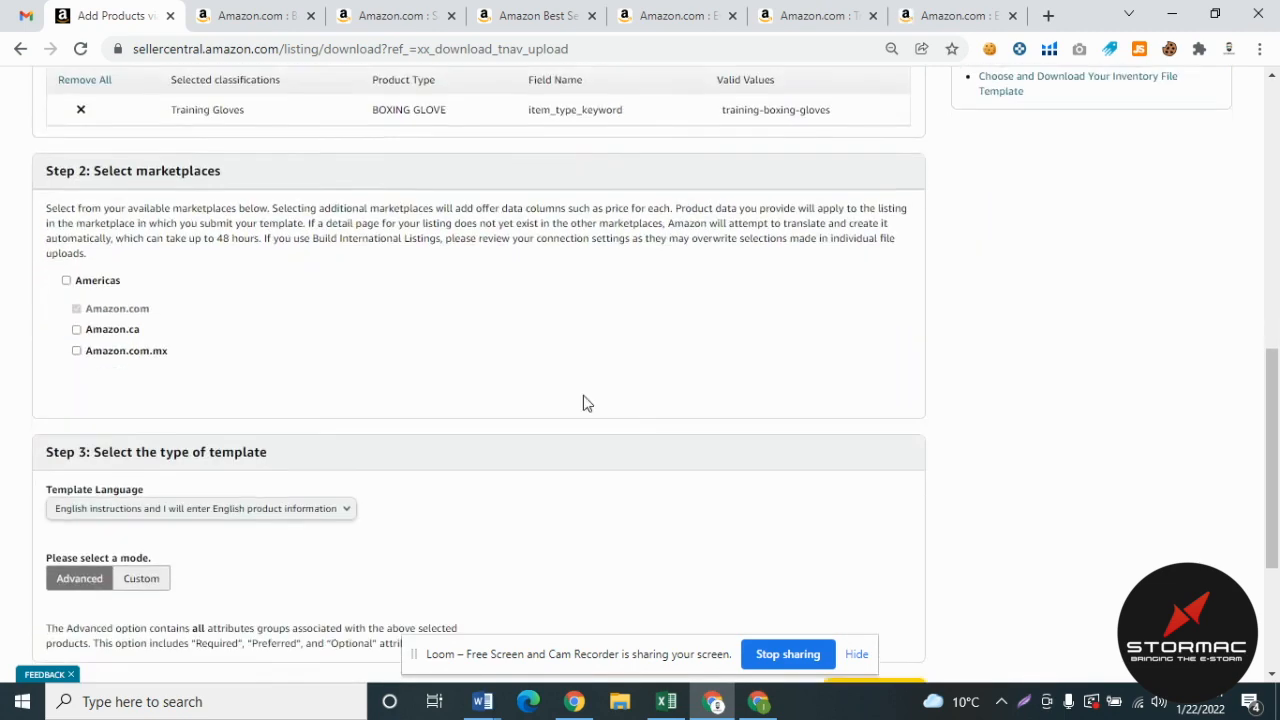
left_click(855, 508)
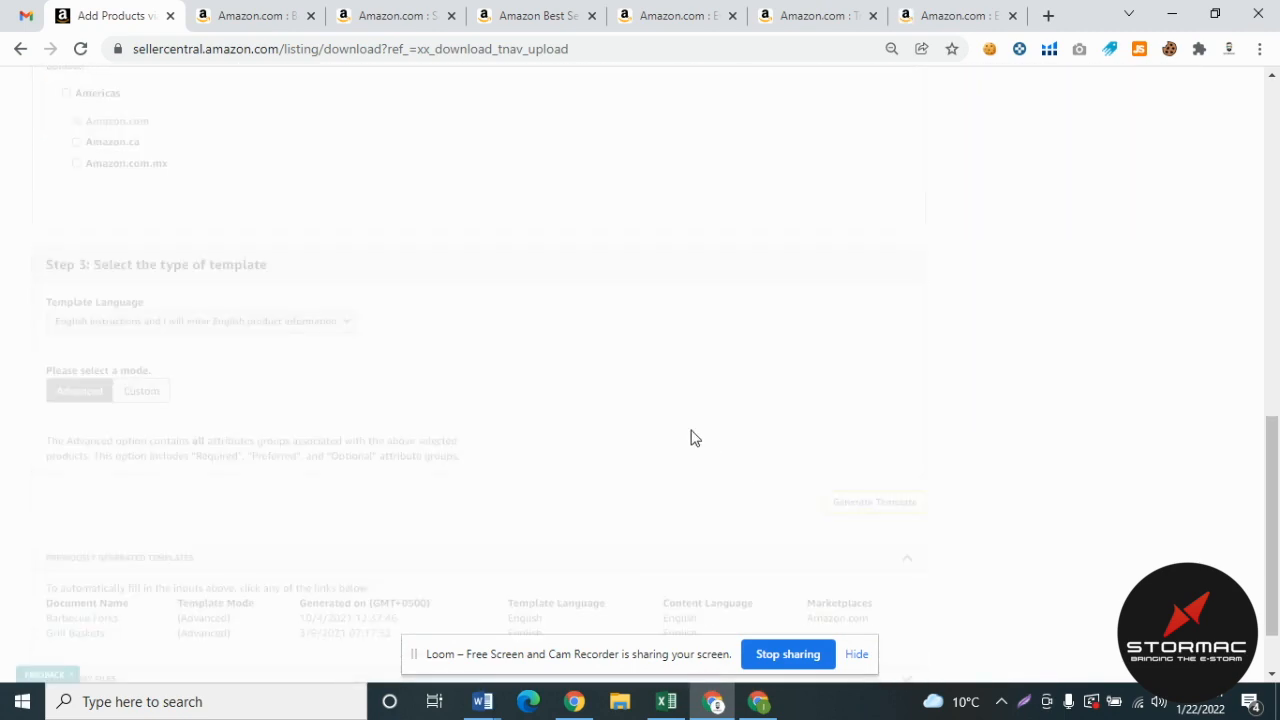
scroll(697, 438, "up", 1)
scroll(700, 440, "up", 1)
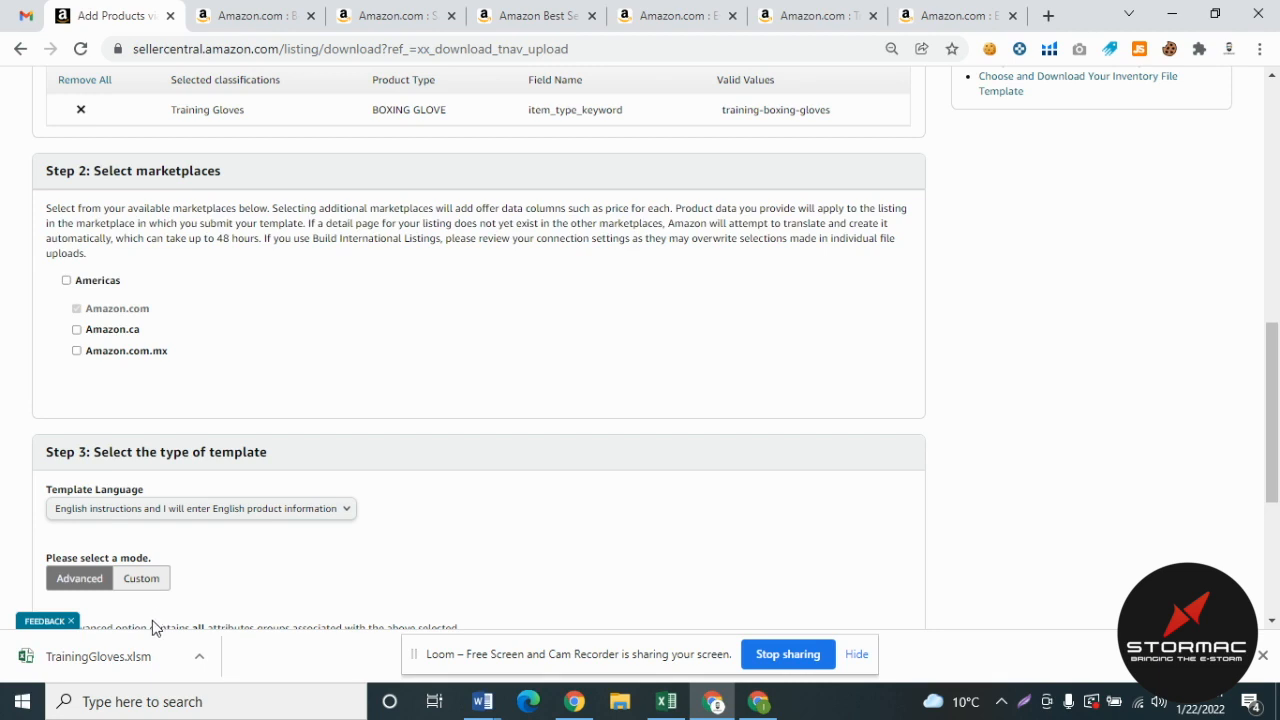
- Open the downloaded TrainingGloves.xlsm in Excel, enable editing and unprotect its Template sheet
left_click(127, 667)
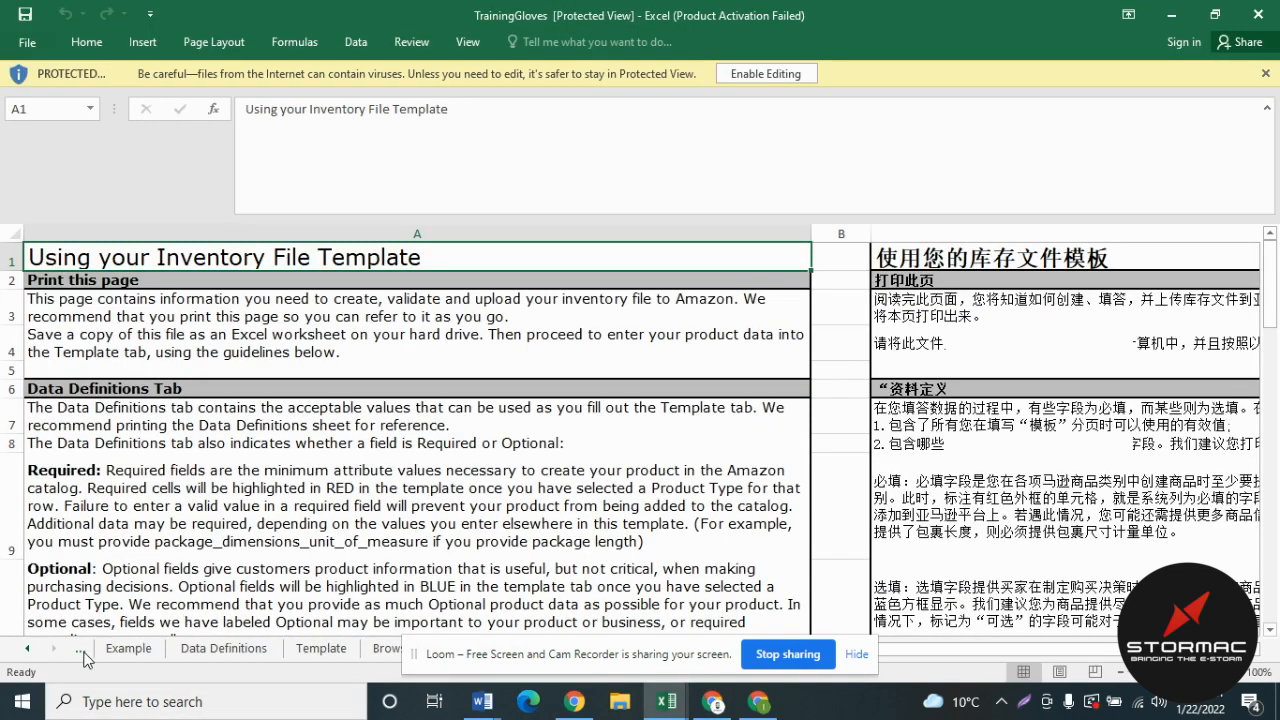
left_click(80, 650)
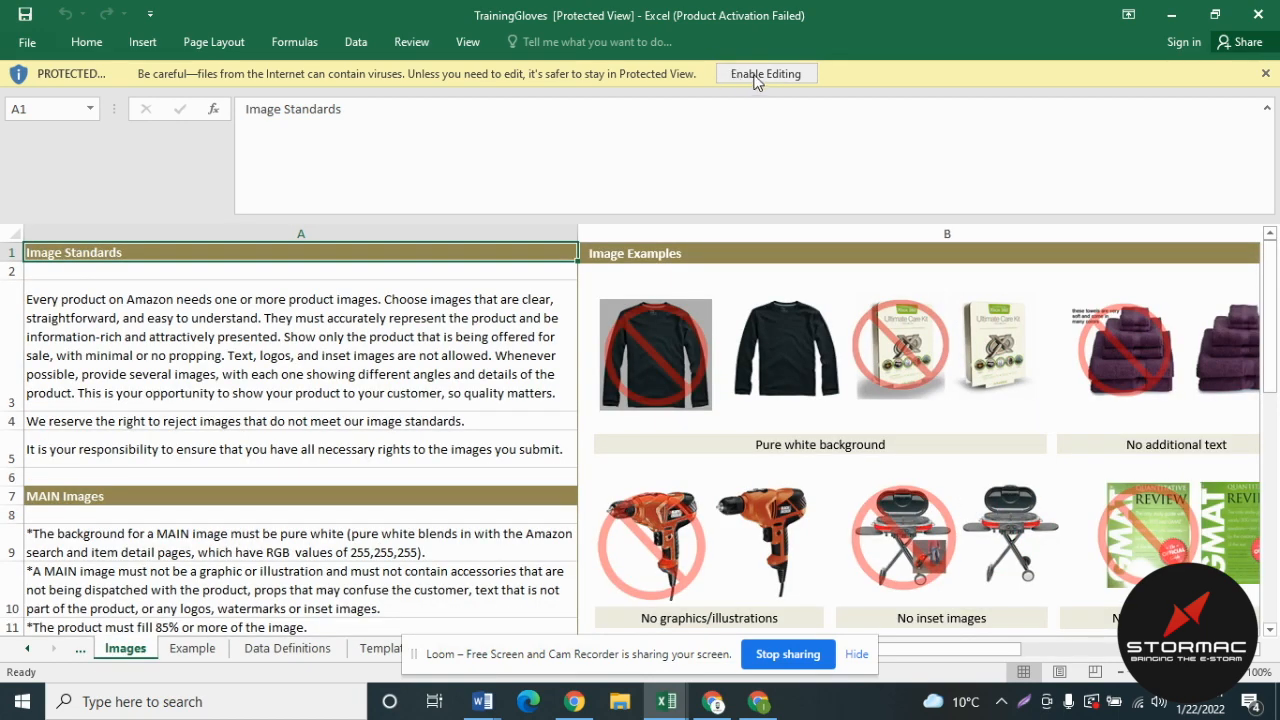
left_click(752, 75)
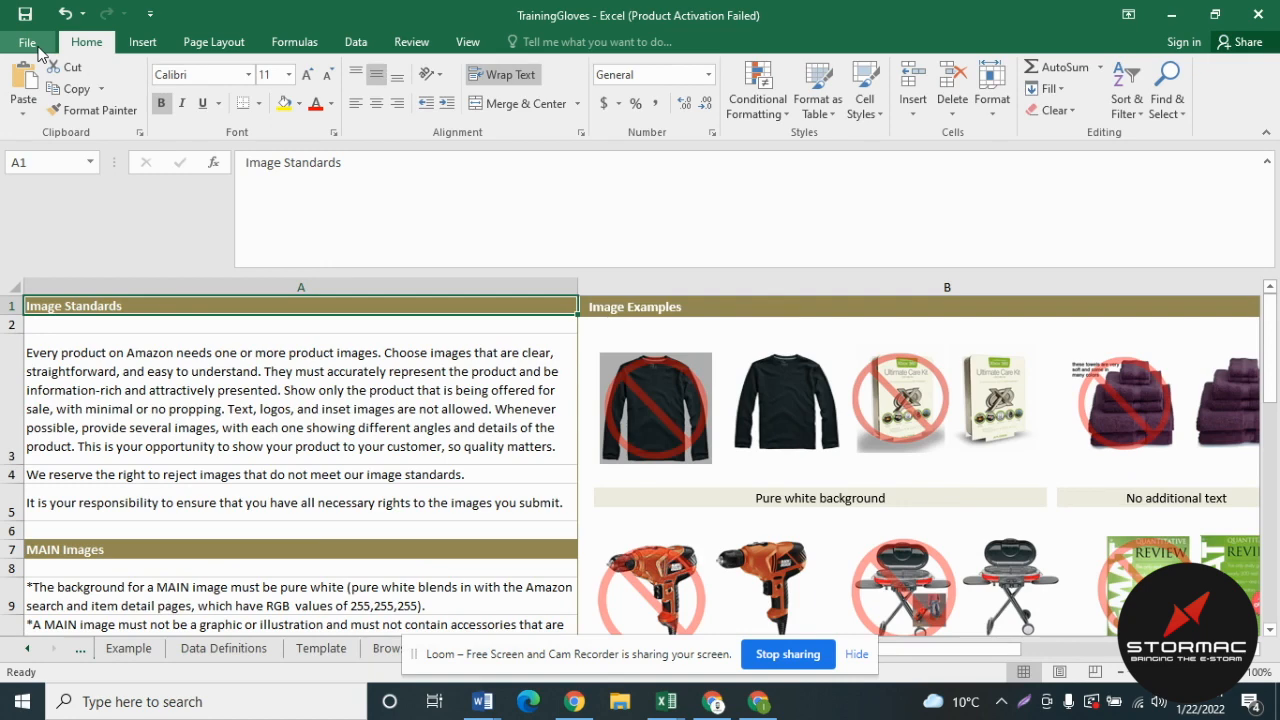
left_click(28, 44)
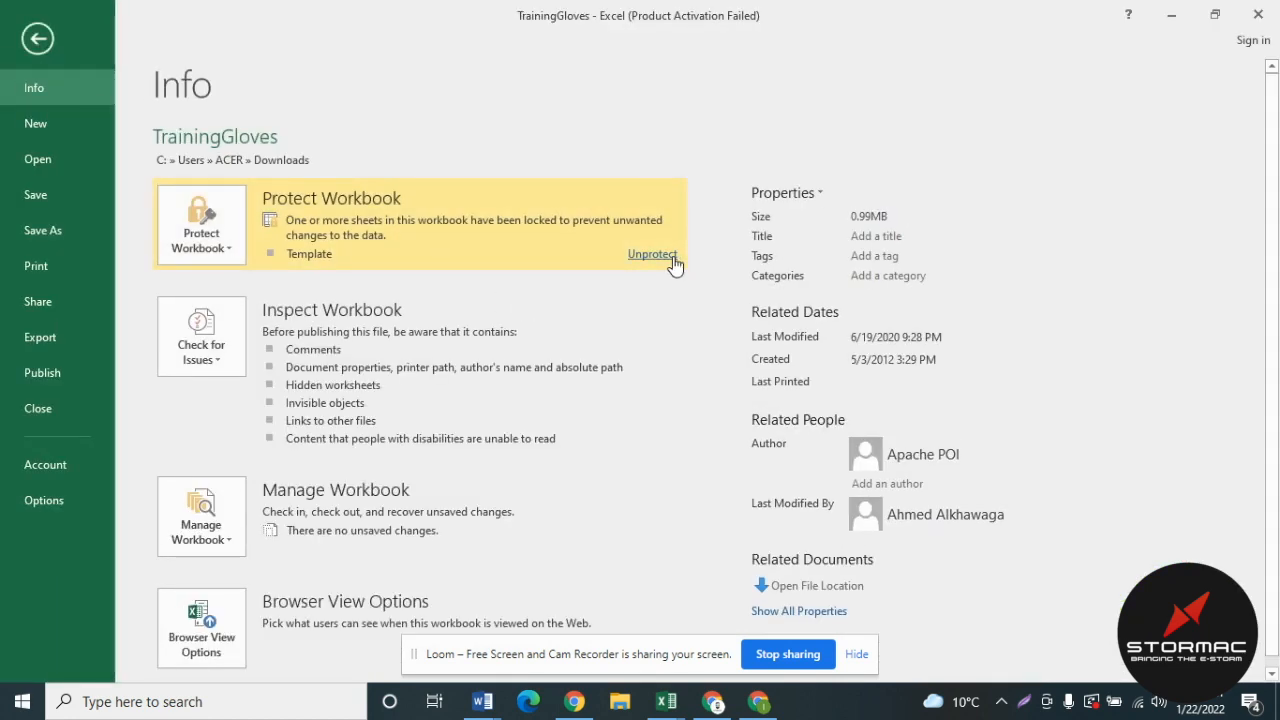
left_click(672, 259)
left_click(40, 41)
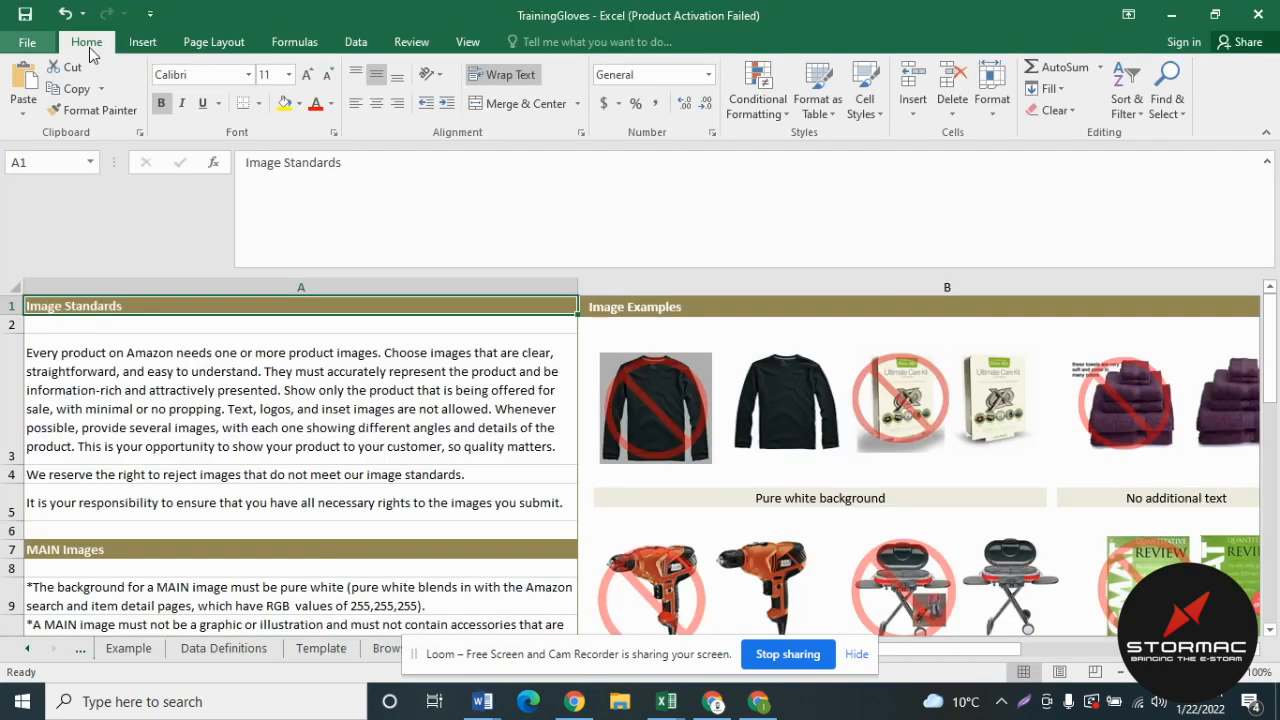
- Read the Instructions sheet's guidance on data definitions and valid values, and view the image standards on the Images sheet
left_click(80, 650)
left_click(84, 652)
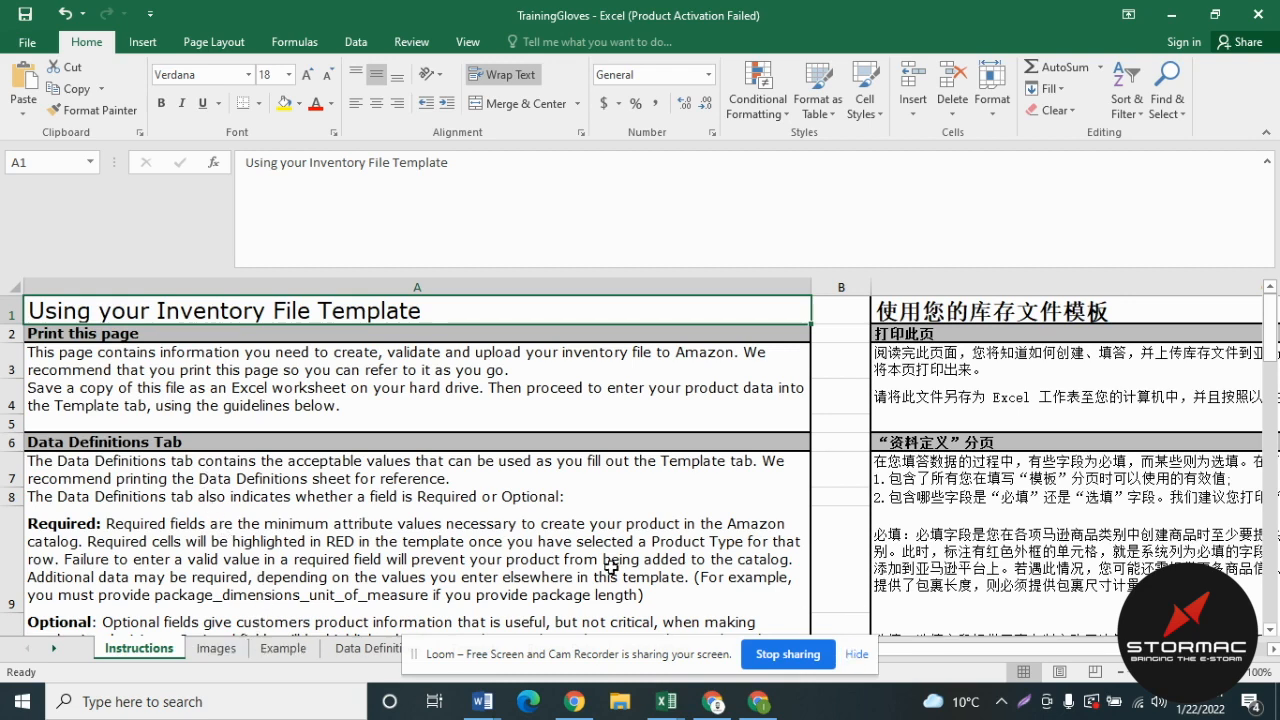
scroll(498, 520, "down", 1)
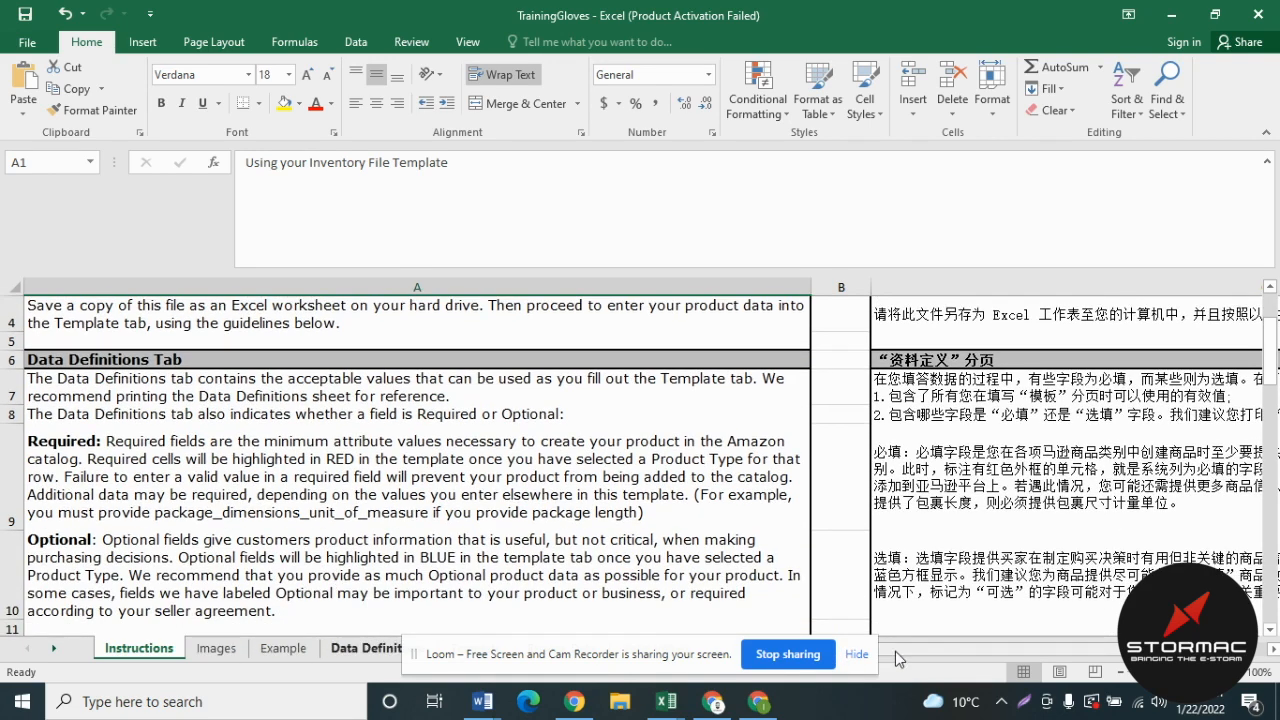
left_click(857, 654)
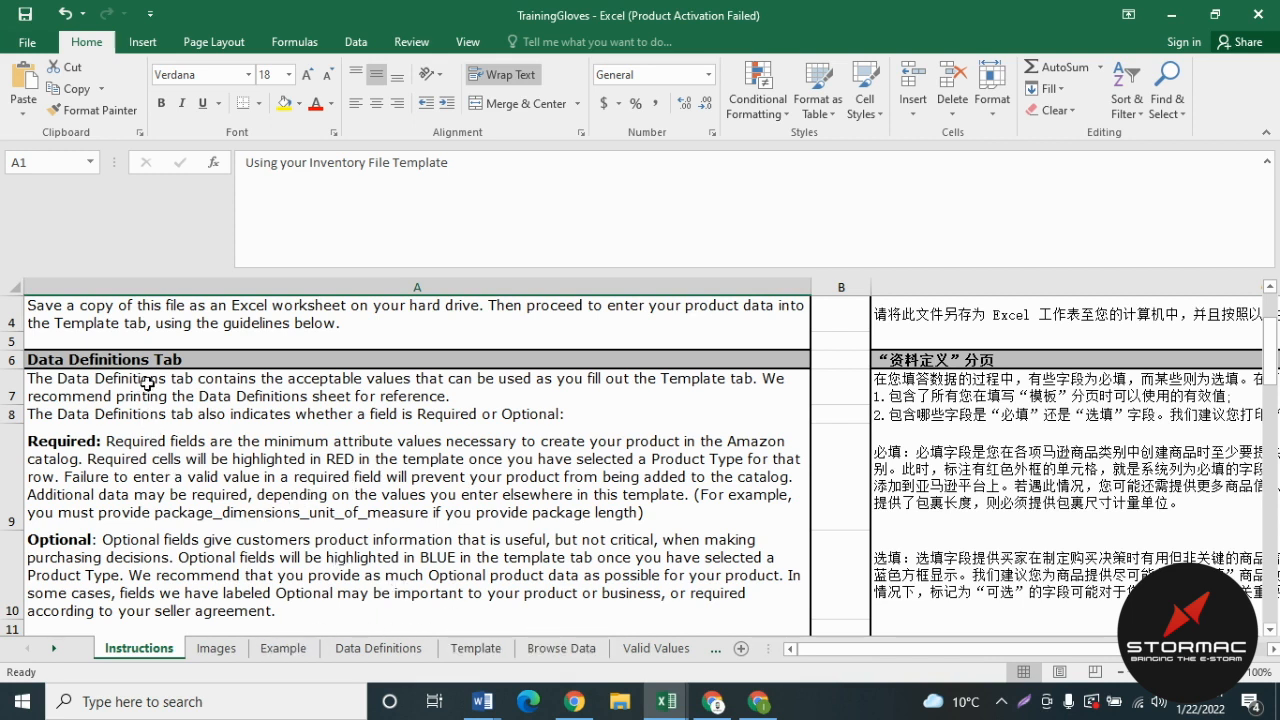
scroll(365, 460, "down", 2)
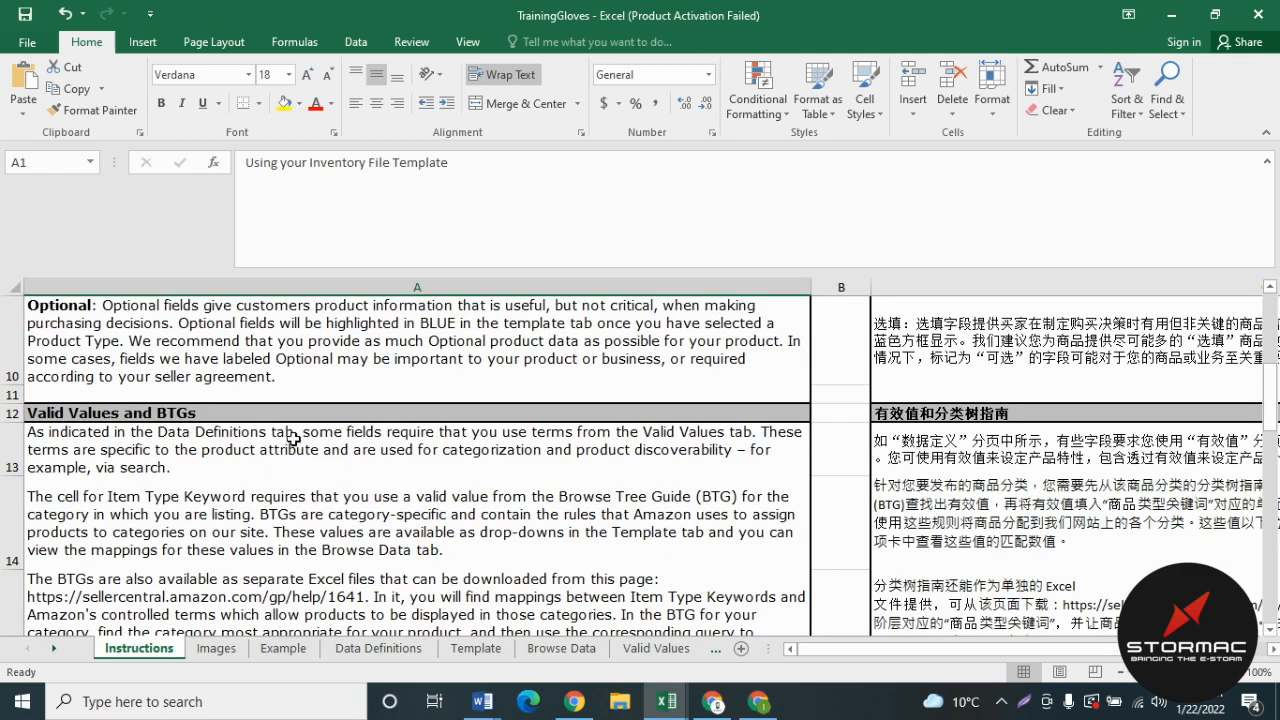
scroll(300, 440, "up", 3)
left_click(216, 648)
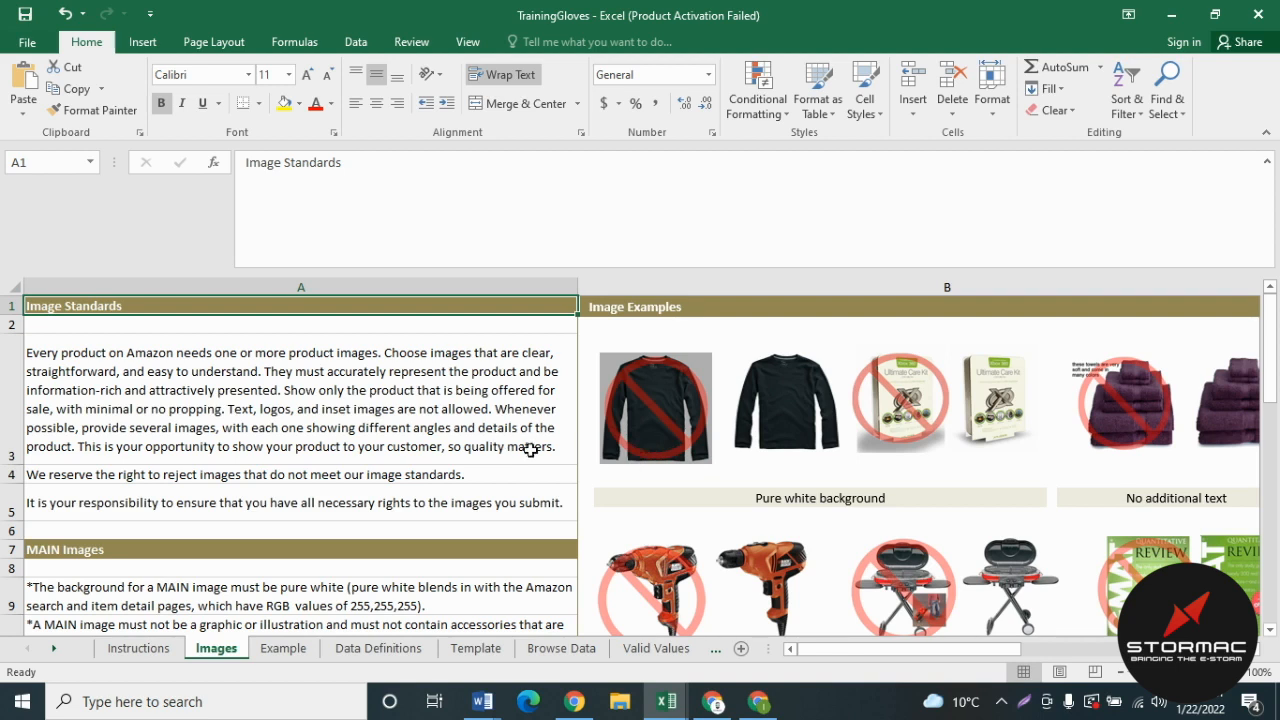
- Examine Example 1 on the Example sheet, going through its row of single-product fields from sku to bullet points
left_click(284, 648)
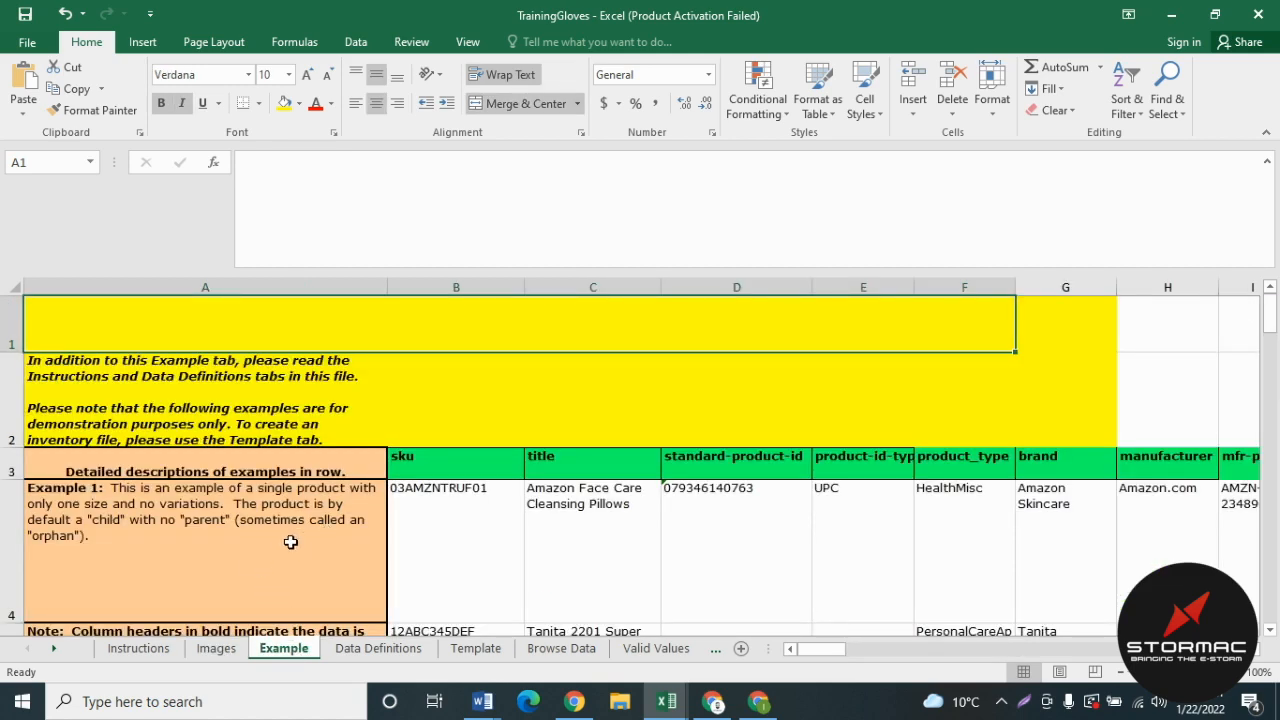
left_click(282, 544)
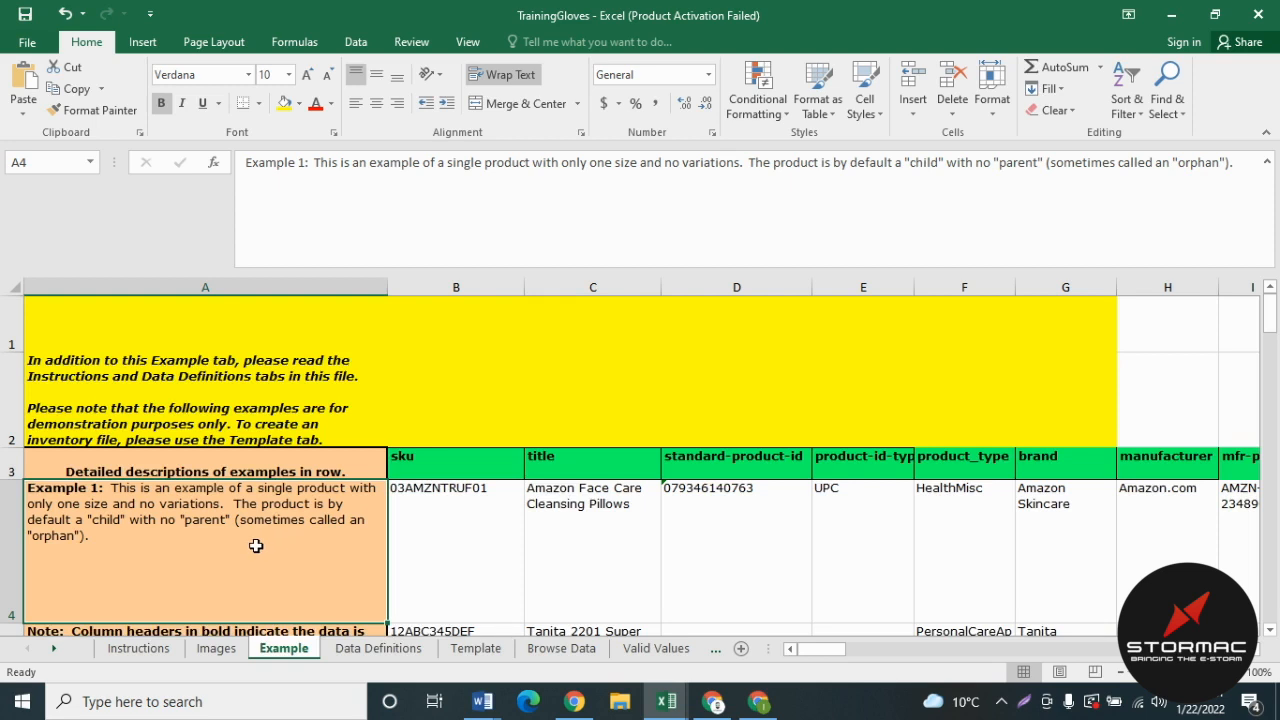
key("Right")
key("Right")
key("Right")
key("Right")
key("Right")
key("Right")
key("Right")
key("Right")
key("Right")
key("Right")
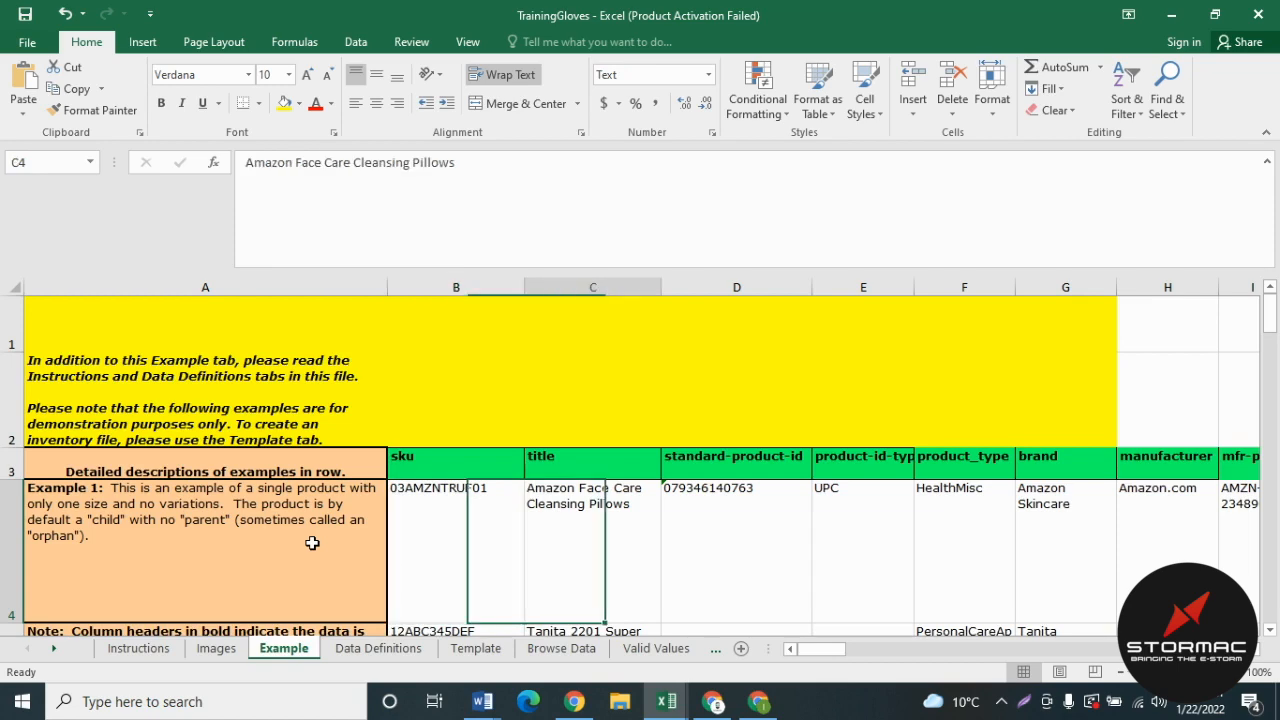
key("Right")
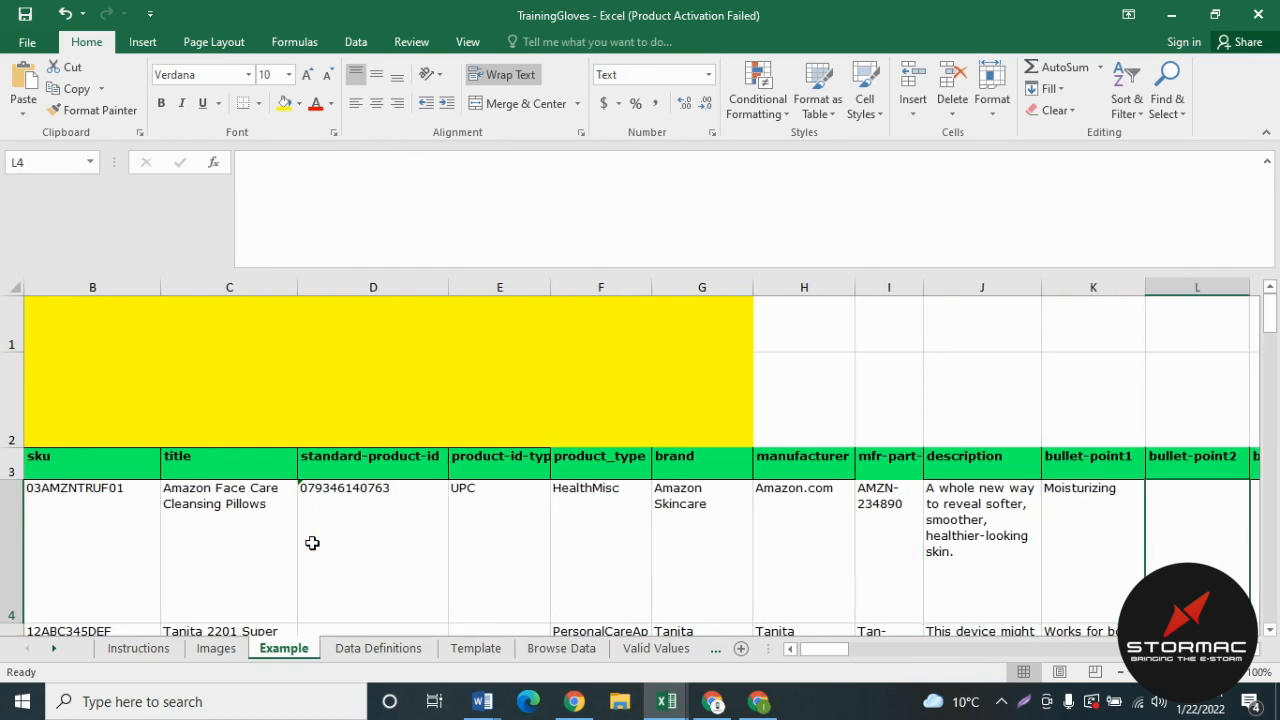
key("Left")
key("Left")
key("Left")
key("Left")
key("Left")
key("Left")
key("Left")
key("Left")
key("Left")
key("Left")
key("Left")
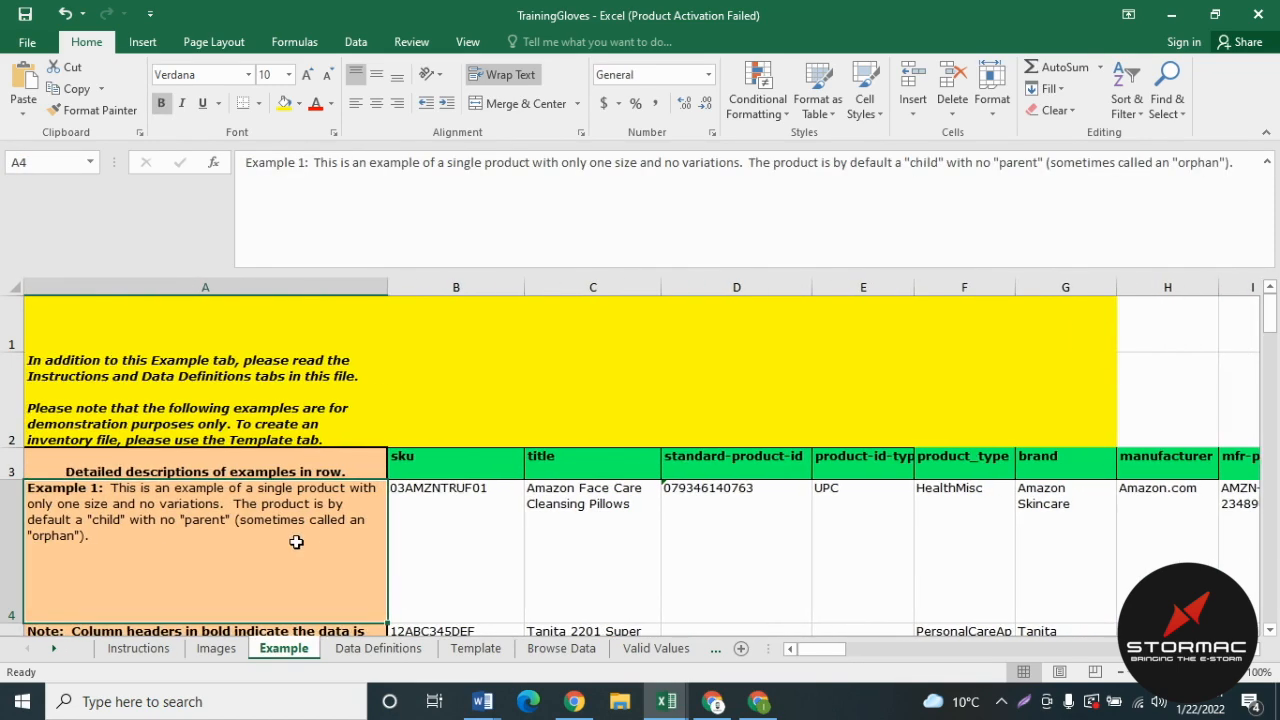
- Examine Example 2 on the Example sheet, reading the parent-with-children description and its row's fields
scroll(223, 528, "down", 2)
left_click(220, 457)
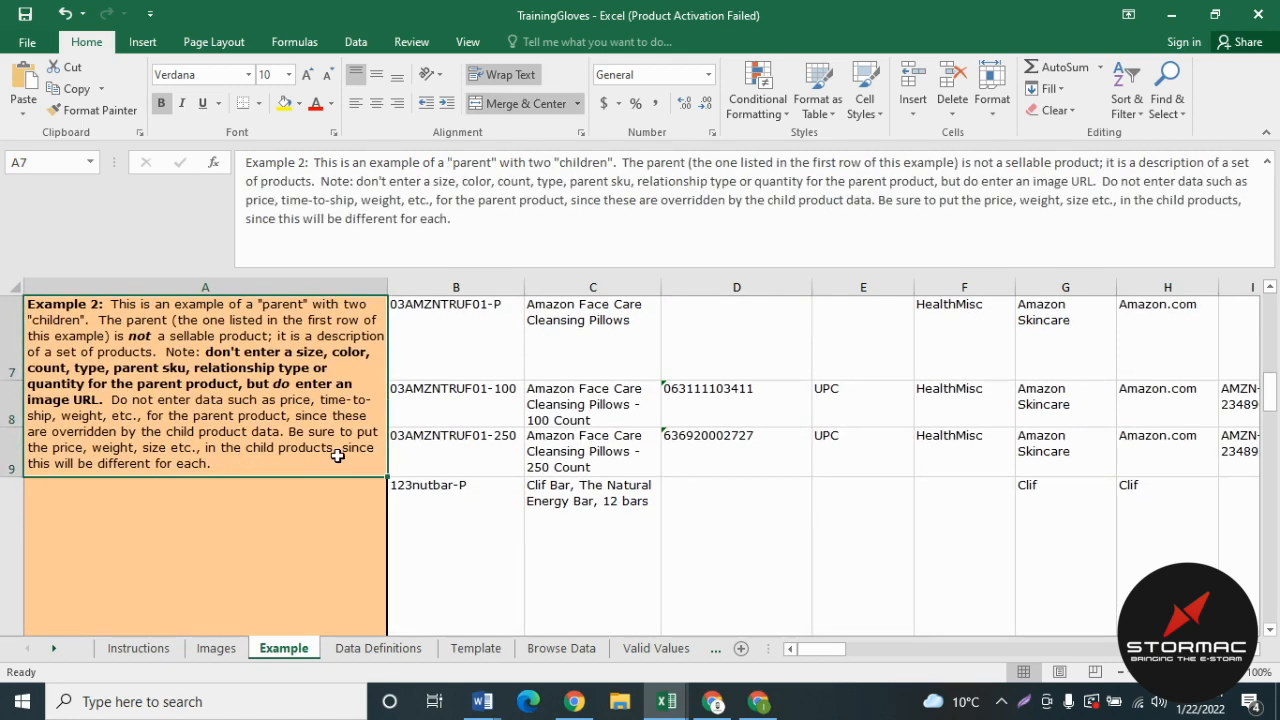
key("Right")
key("Right")
key("Right")
key("Right")
key("Right")
key("Right")
key("Right")
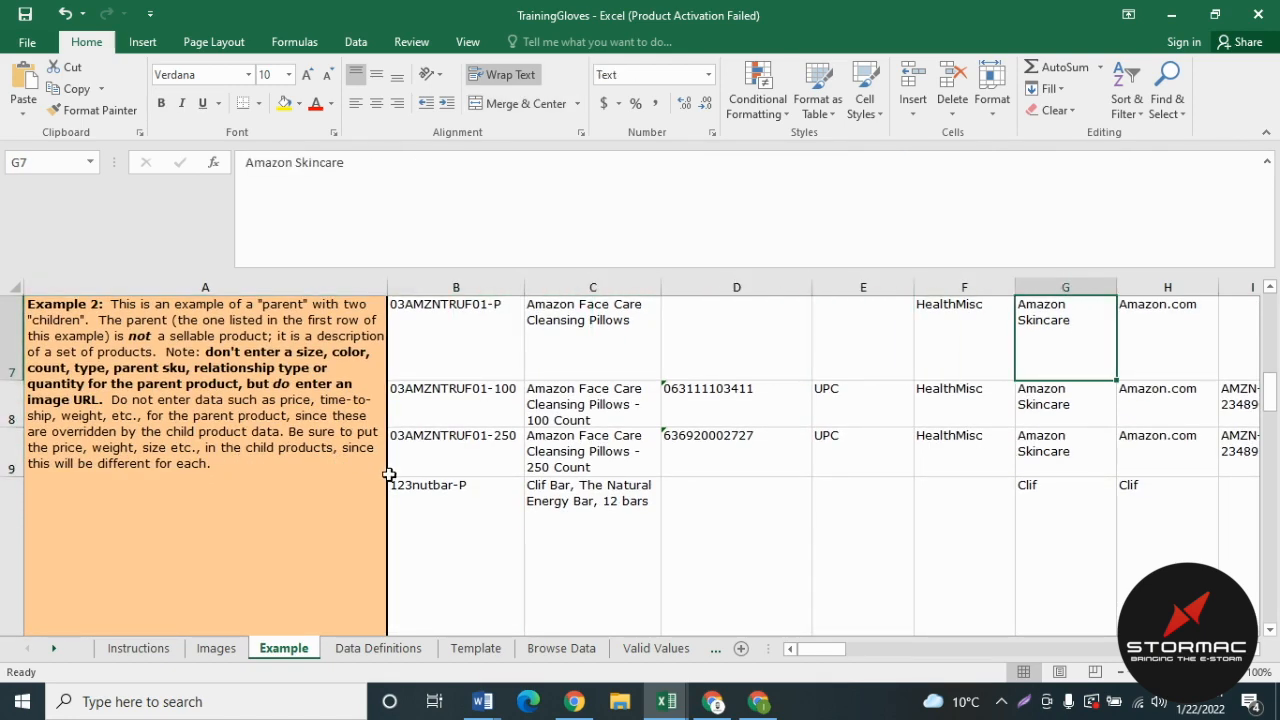
- Compare the field names in row 3 of the Template sheet with the definitions on the Data Definitions sheet
left_click(400, 651)
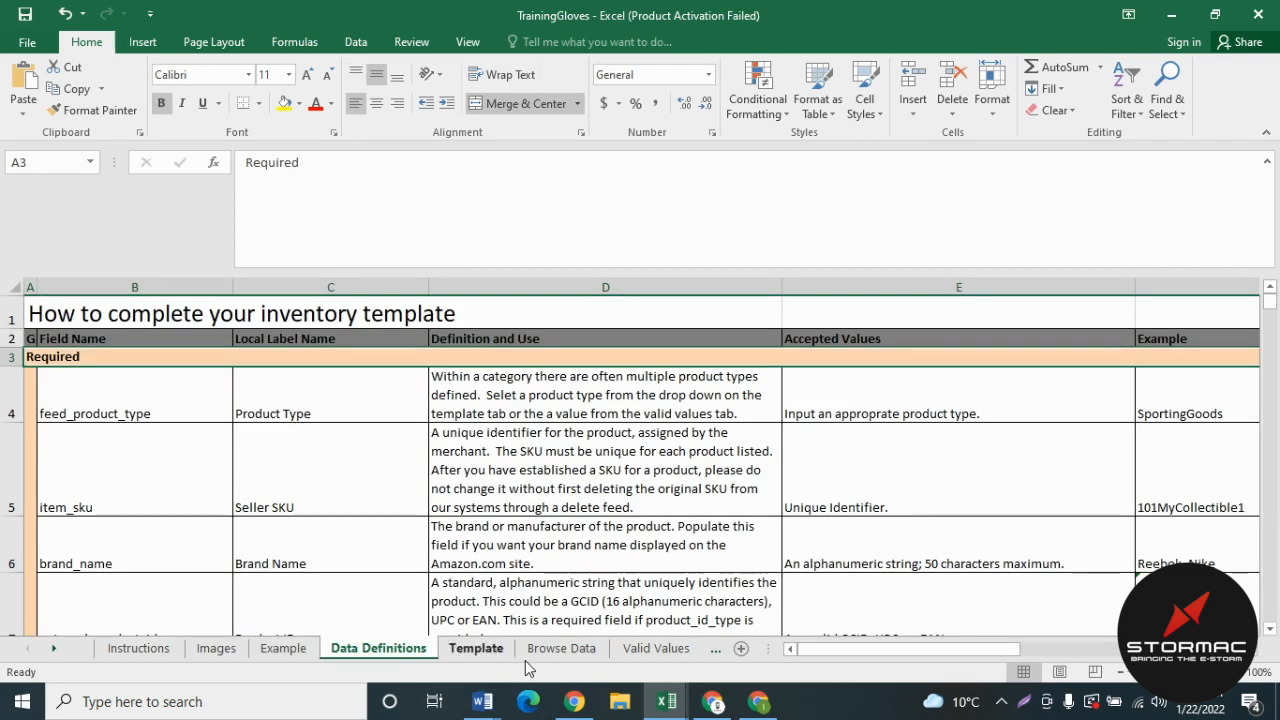
left_click(628, 649)
left_click(385, 650)
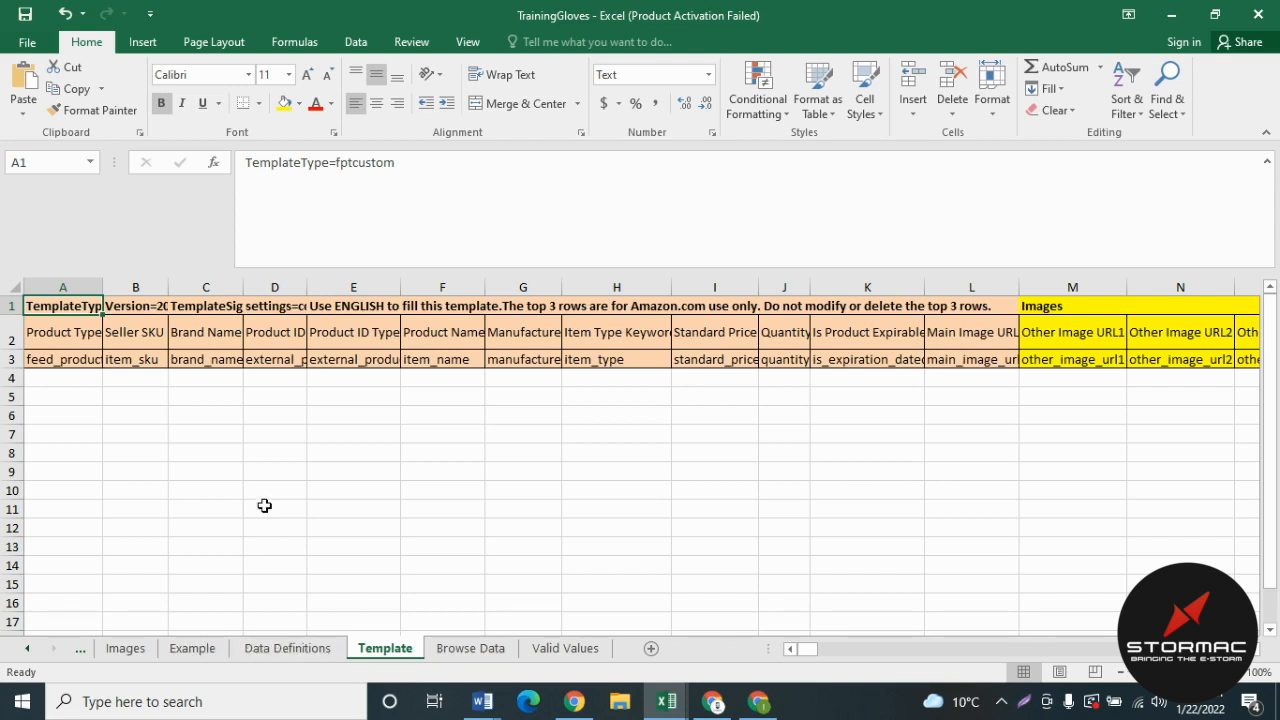
left_click(308, 647)
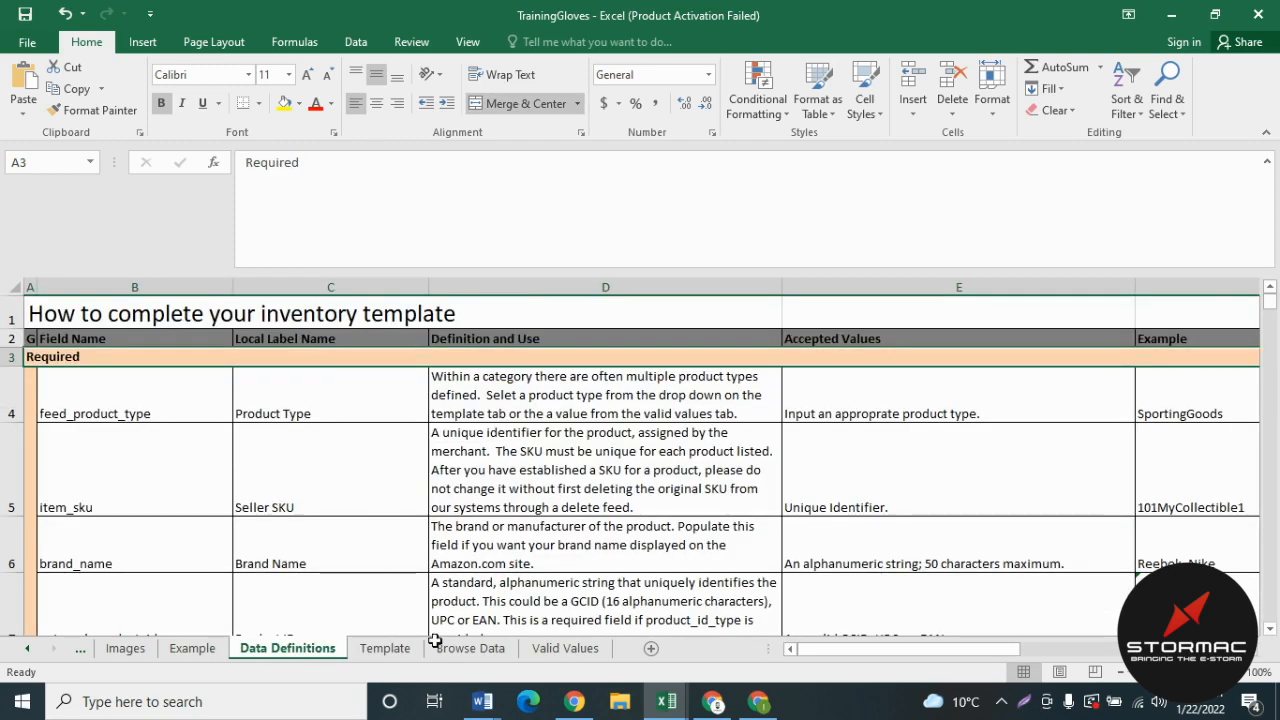
left_click(385, 647)
left_click(88, 359)
left_click(135, 359)
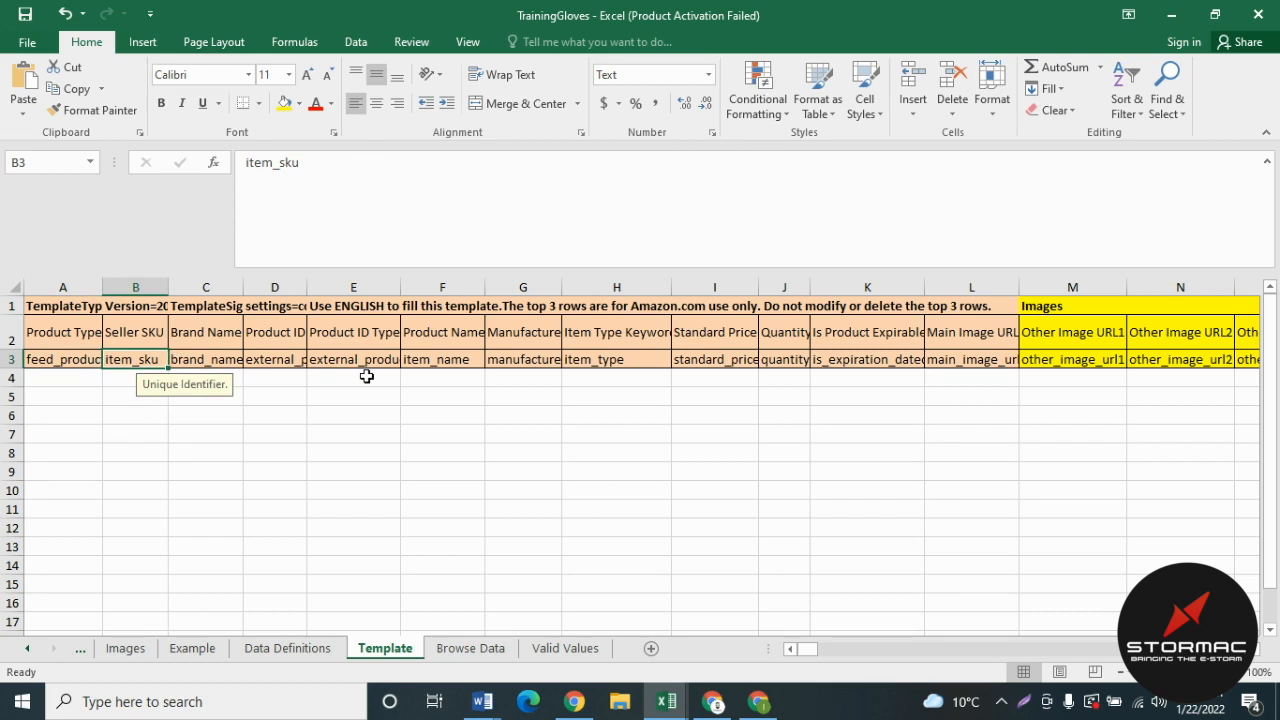
left_click(366, 372)
left_click(300, 648)
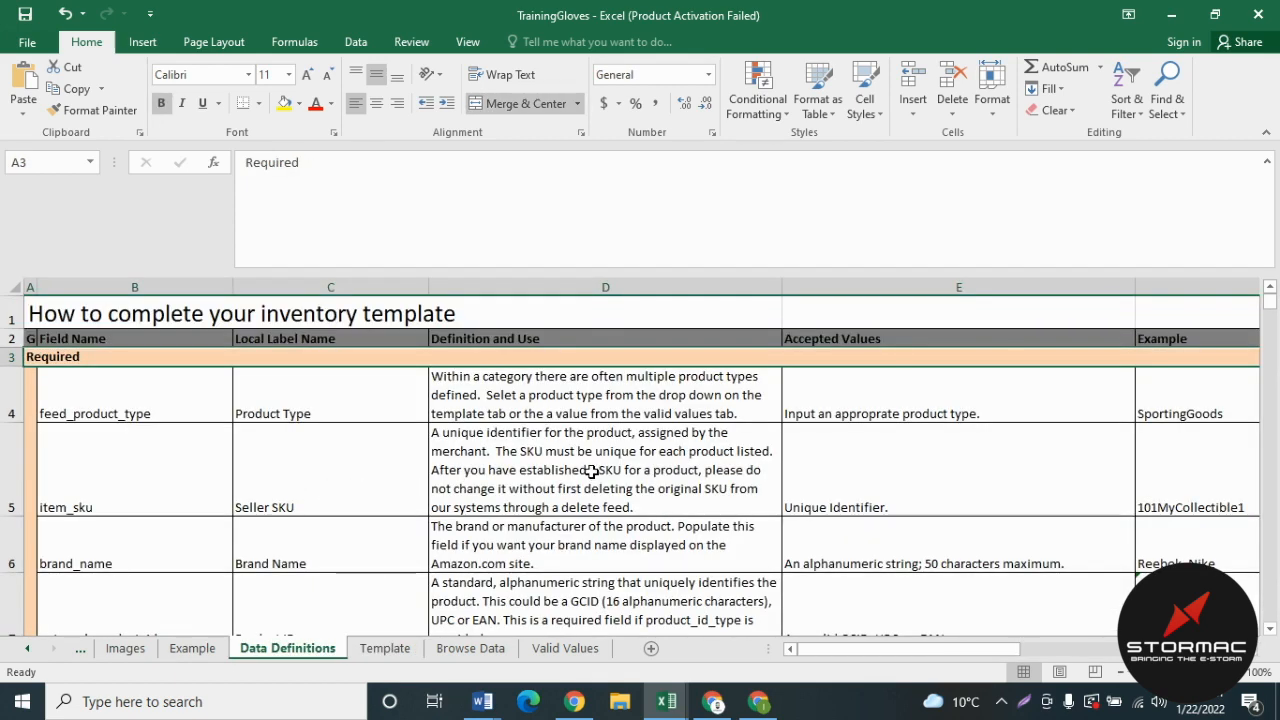
- Copy the field name "manufacturer" from cell G3 of the Template sheet
left_click(415, 649)
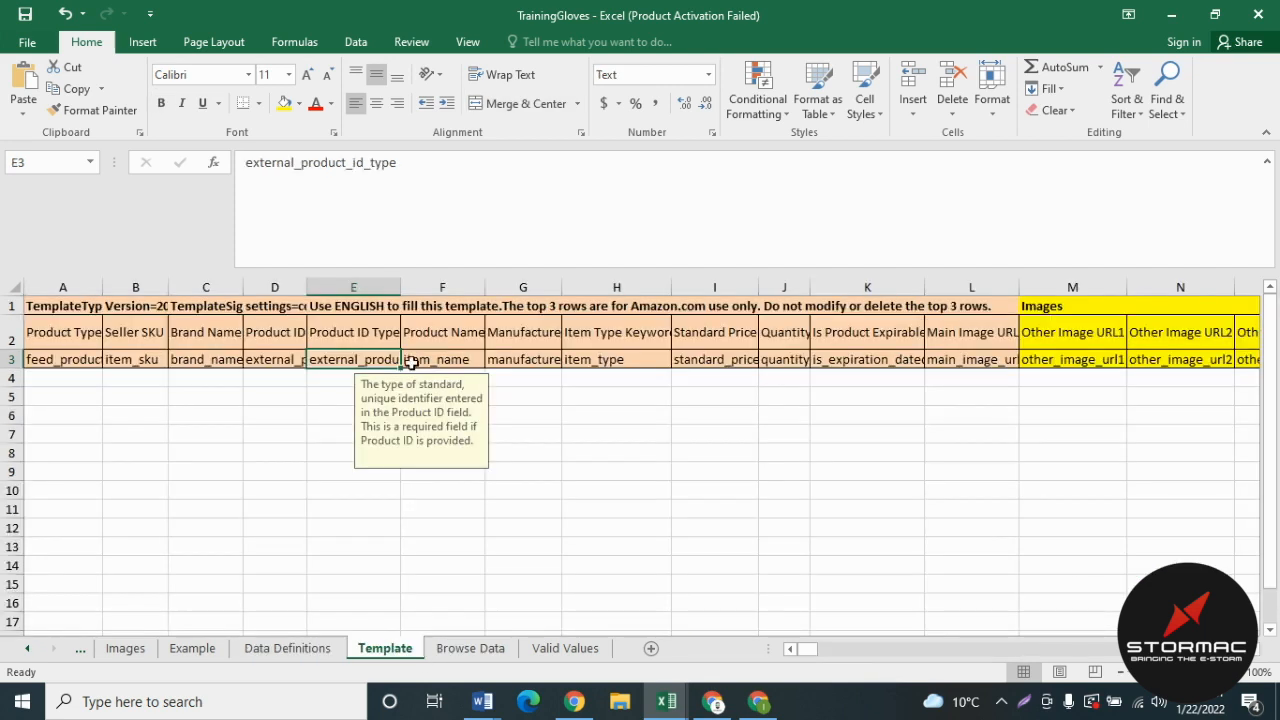
key("Right")
key("Right")
key("Right")
key("Left")
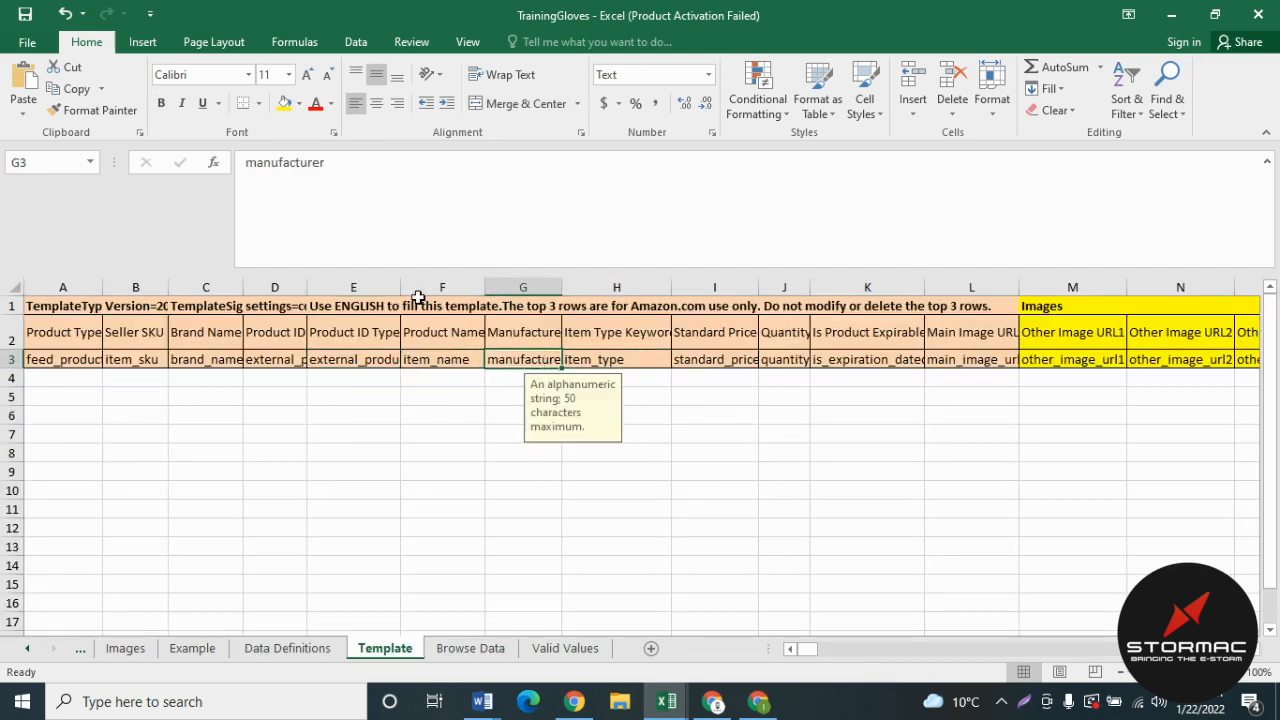
double_click(302, 164)
key("ctrl+c")
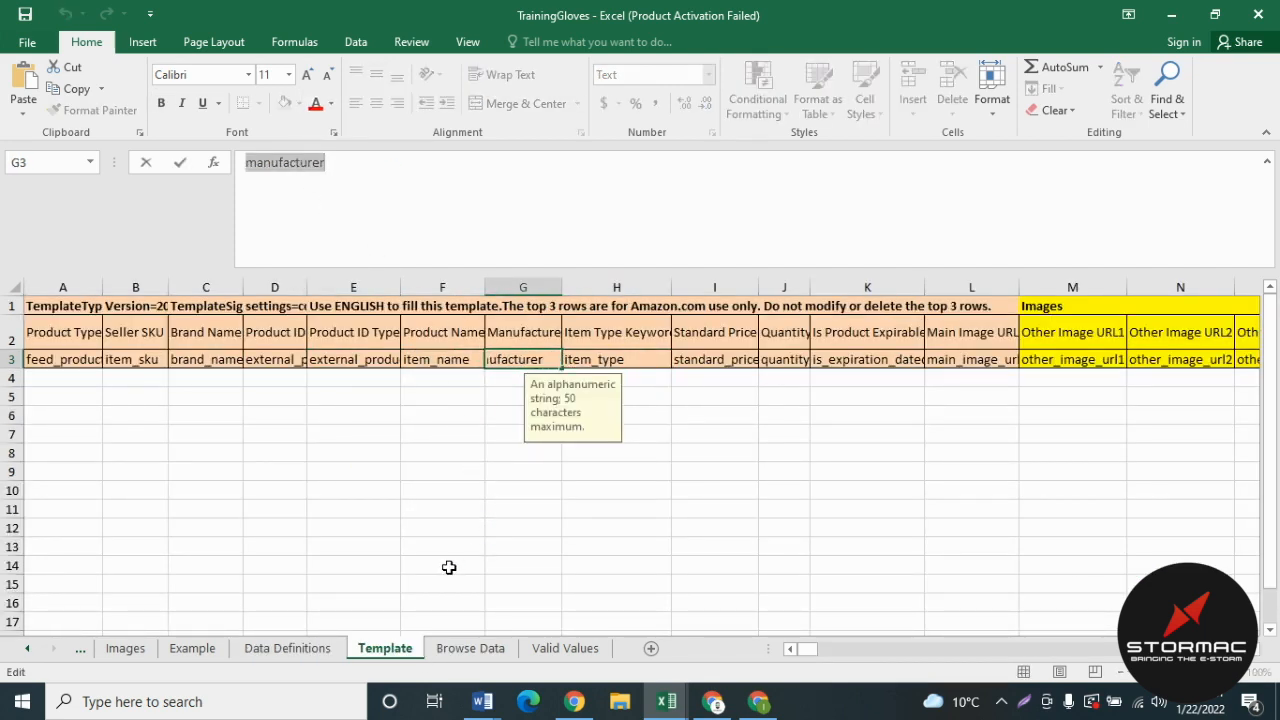
- Search the Data Definitions sheet for the copied field name "manufacturer" until reaching its own Field Name entry
left_click(287, 648)
left_click(316, 477)
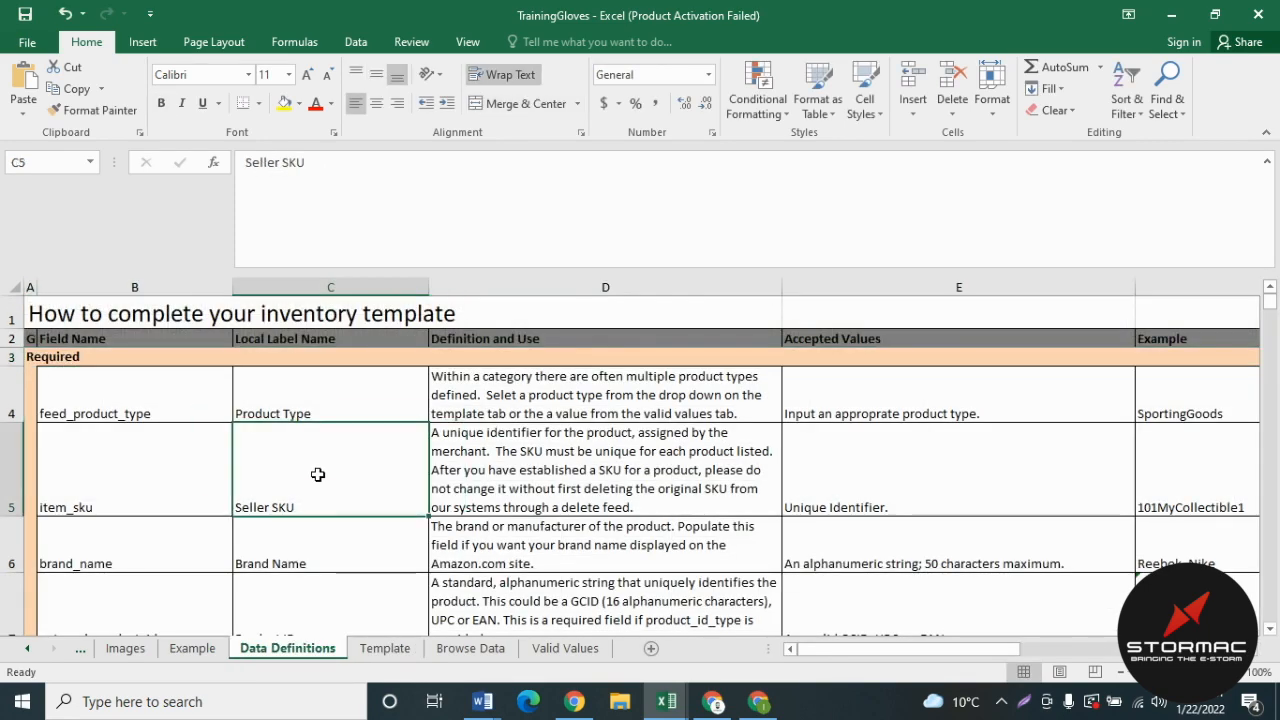
key("ctrl+f")
key("ctrl+v")
left_click(518, 566)
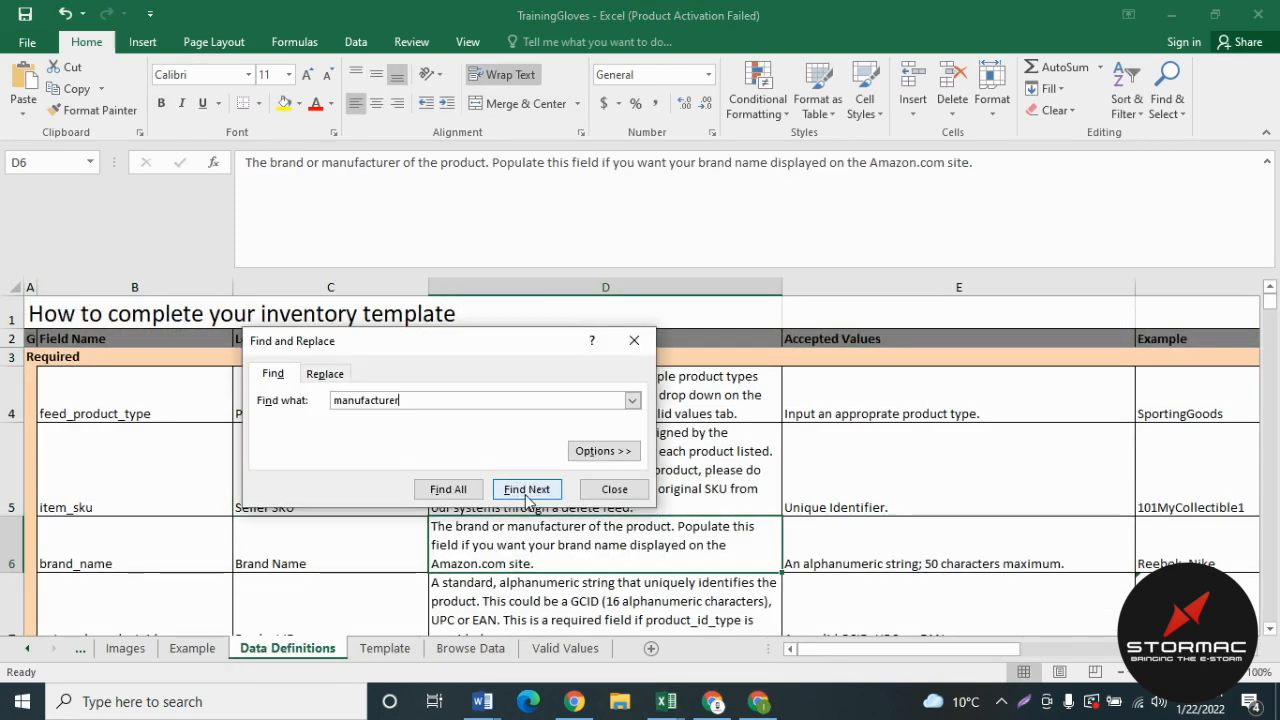
left_click_drag(466, 338, 519, 214)
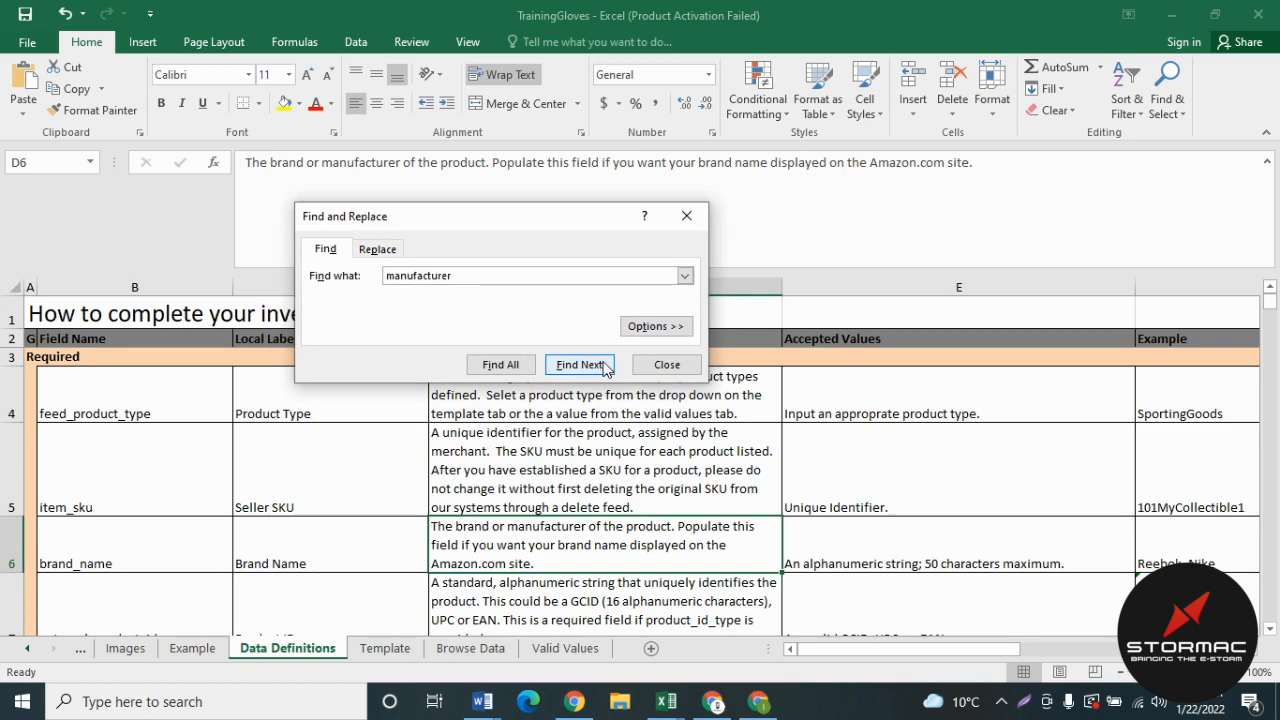
left_click(590, 368)
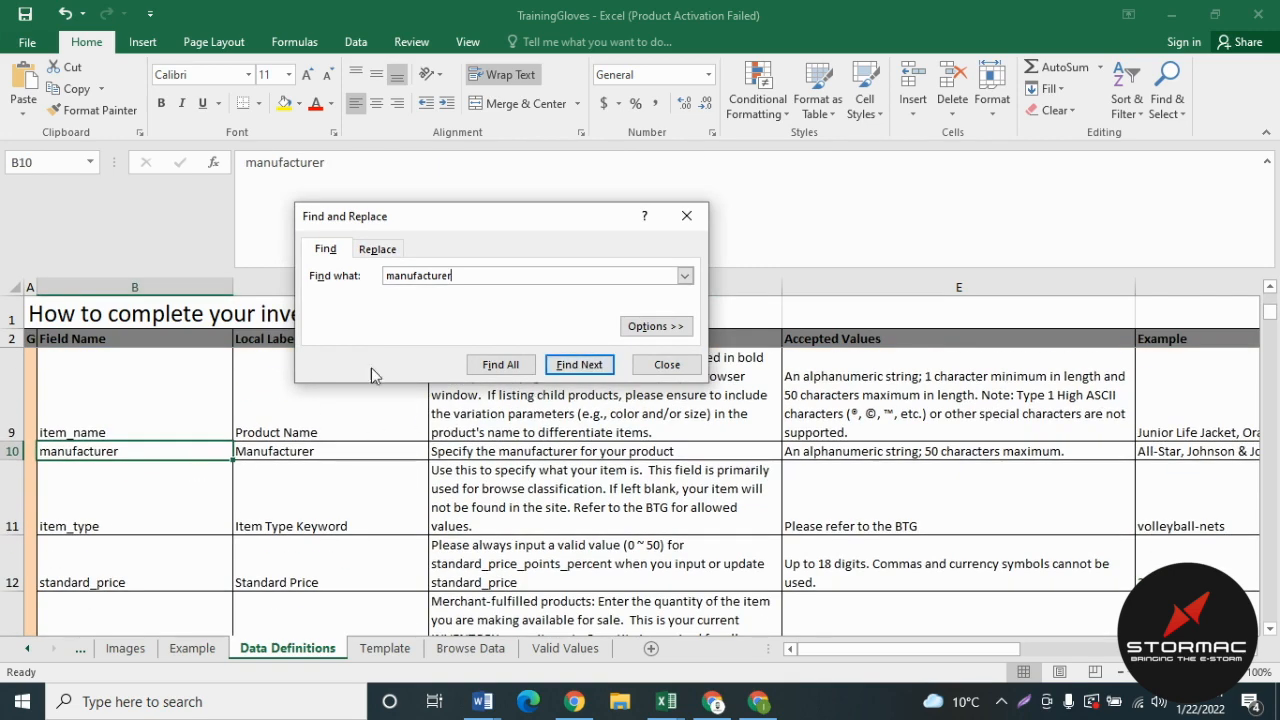
- Examine the manufacturer field's definition, accepted values, example and requirement status on the Data Definitions sheet
left_click_drag(476, 220, 423, 126)
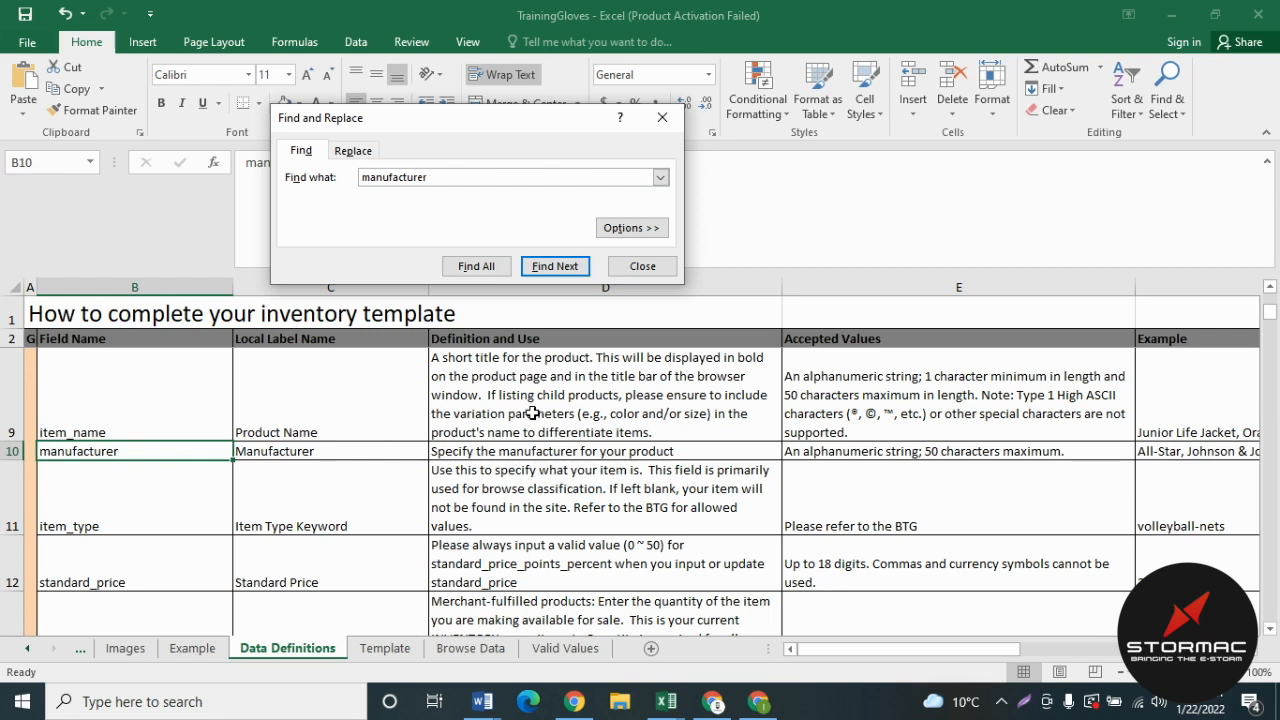
left_click(833, 447)
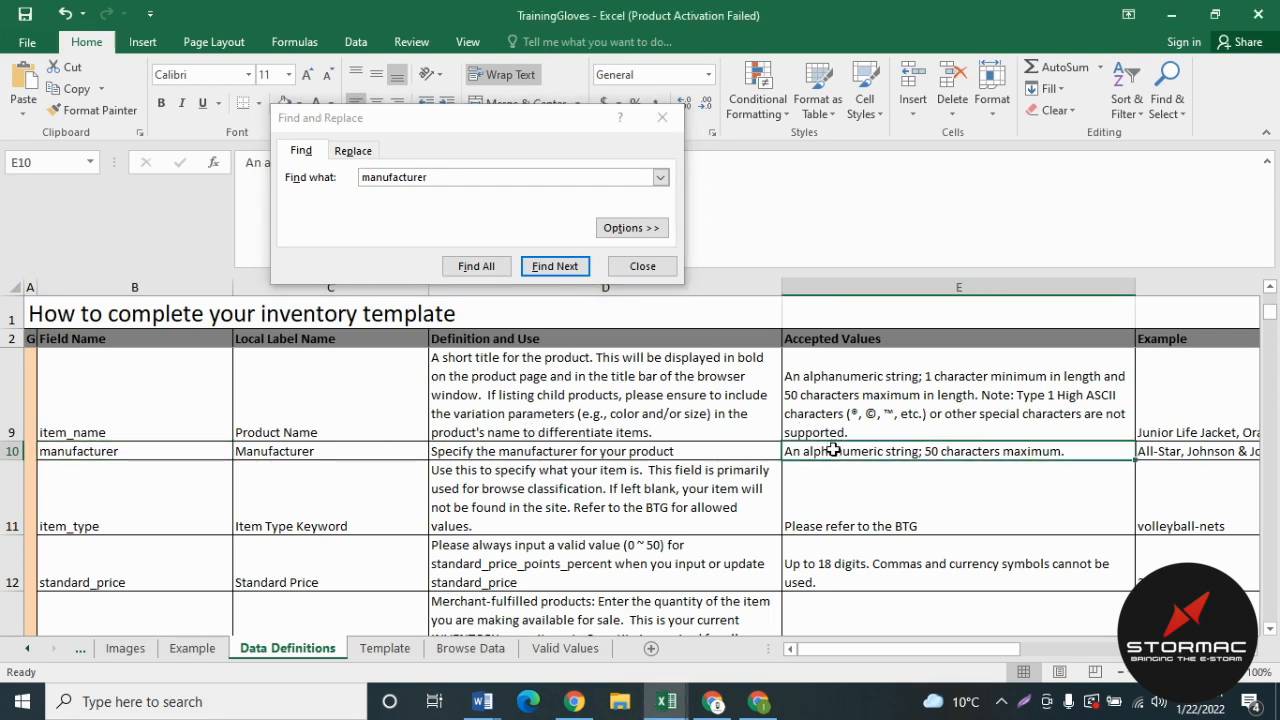
left_click(1170, 452)
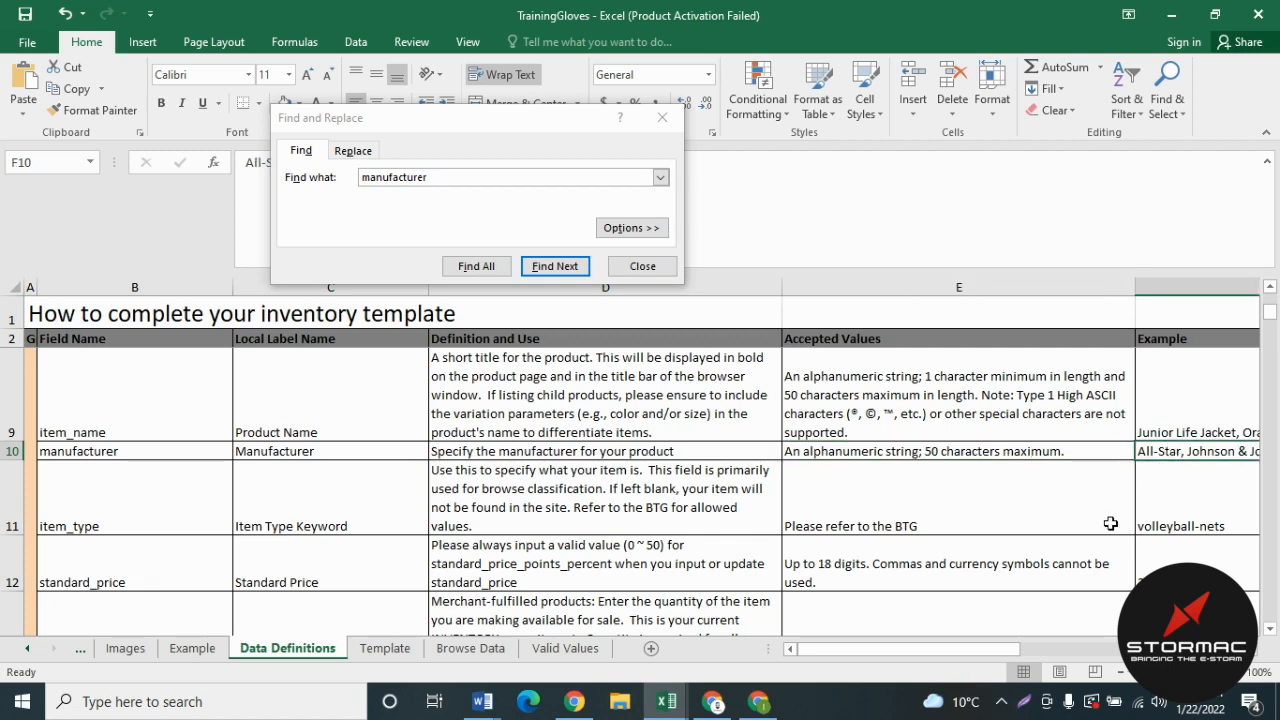
scroll(1110, 524, "right", 3)
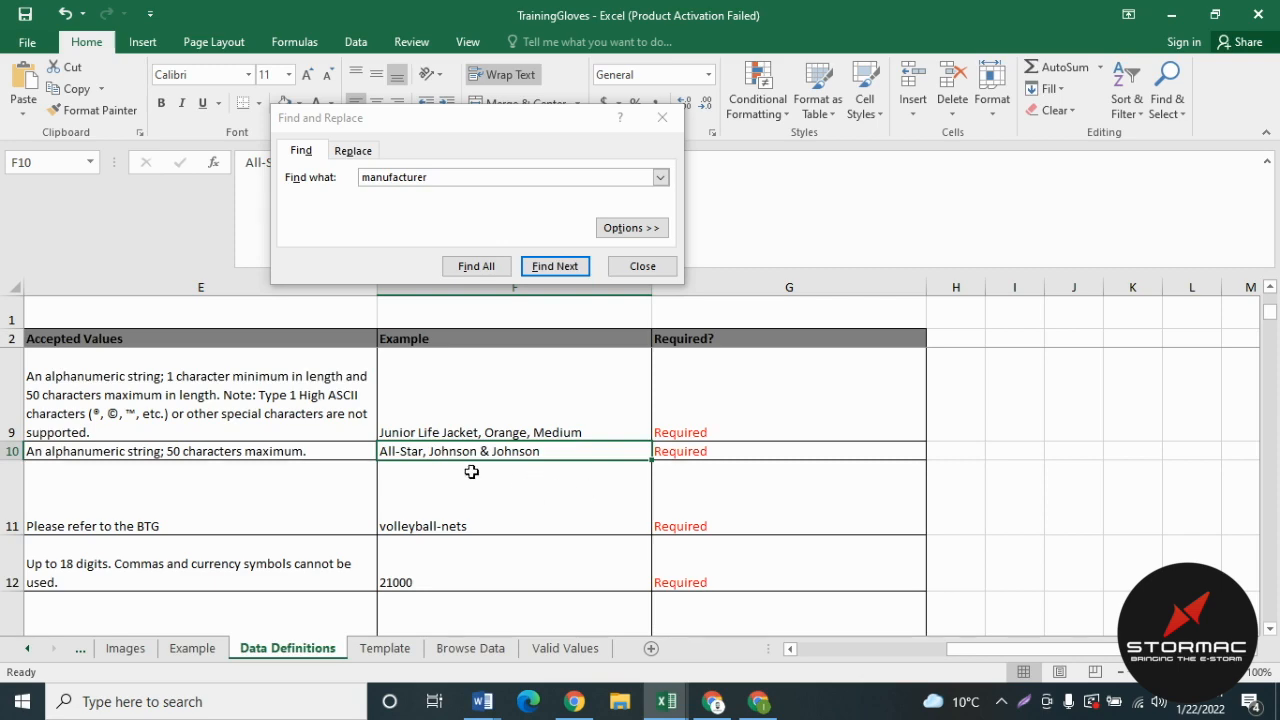
key("Return")
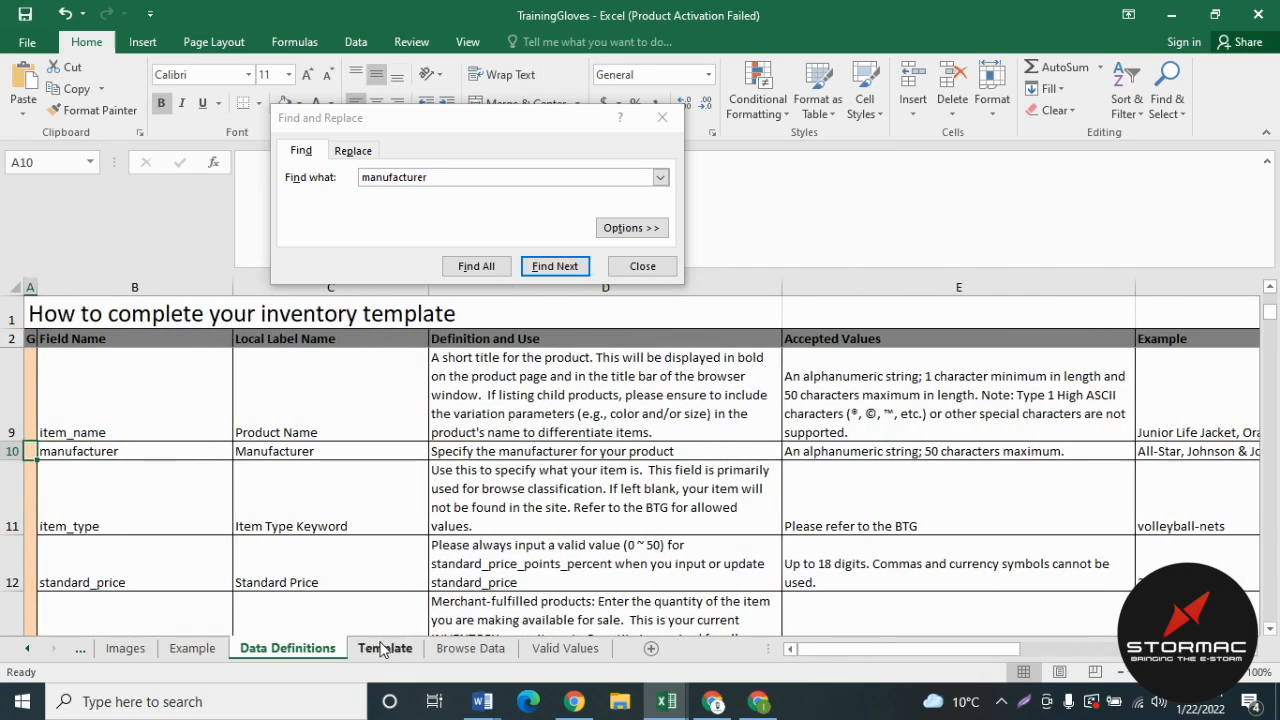
- Examine the Browse Data and Valid Values sheets, closing the Find and Replace dialog
left_click(470, 648)
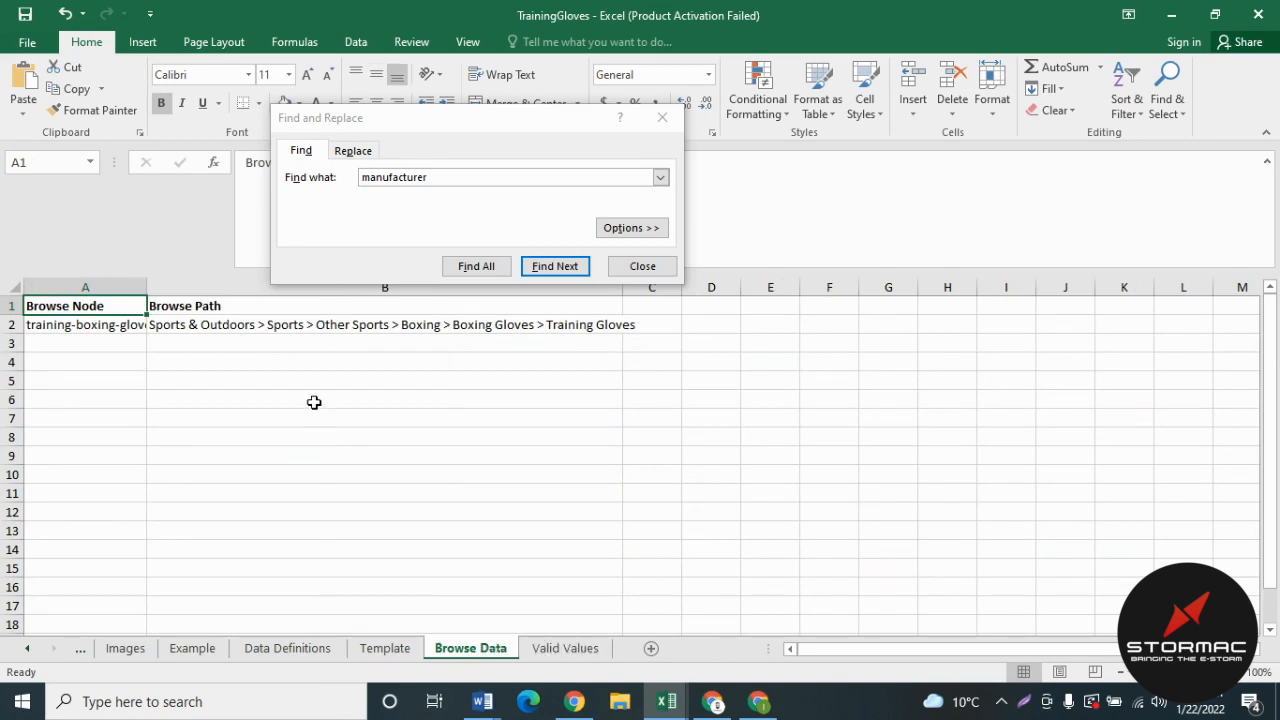
left_click(553, 648)
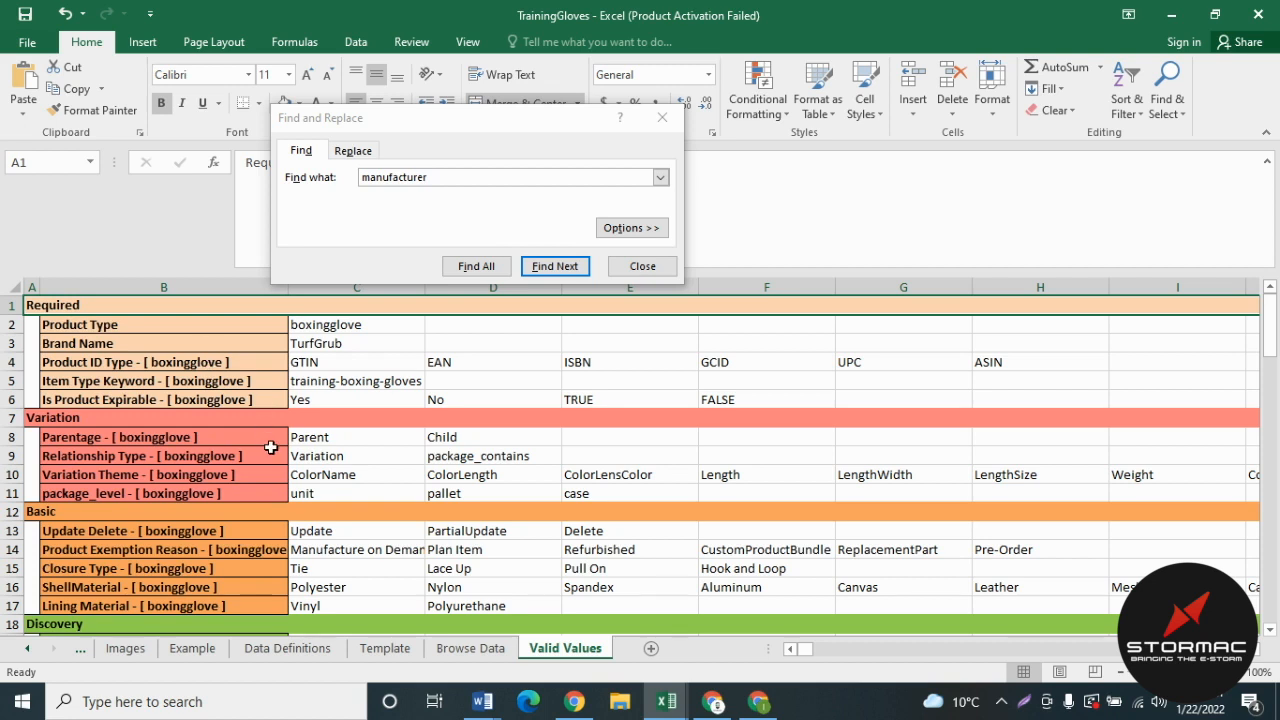
left_click(643, 267)
- Return to the Template sheet and select the first empty Product Type cell, A4
left_click(386, 654)
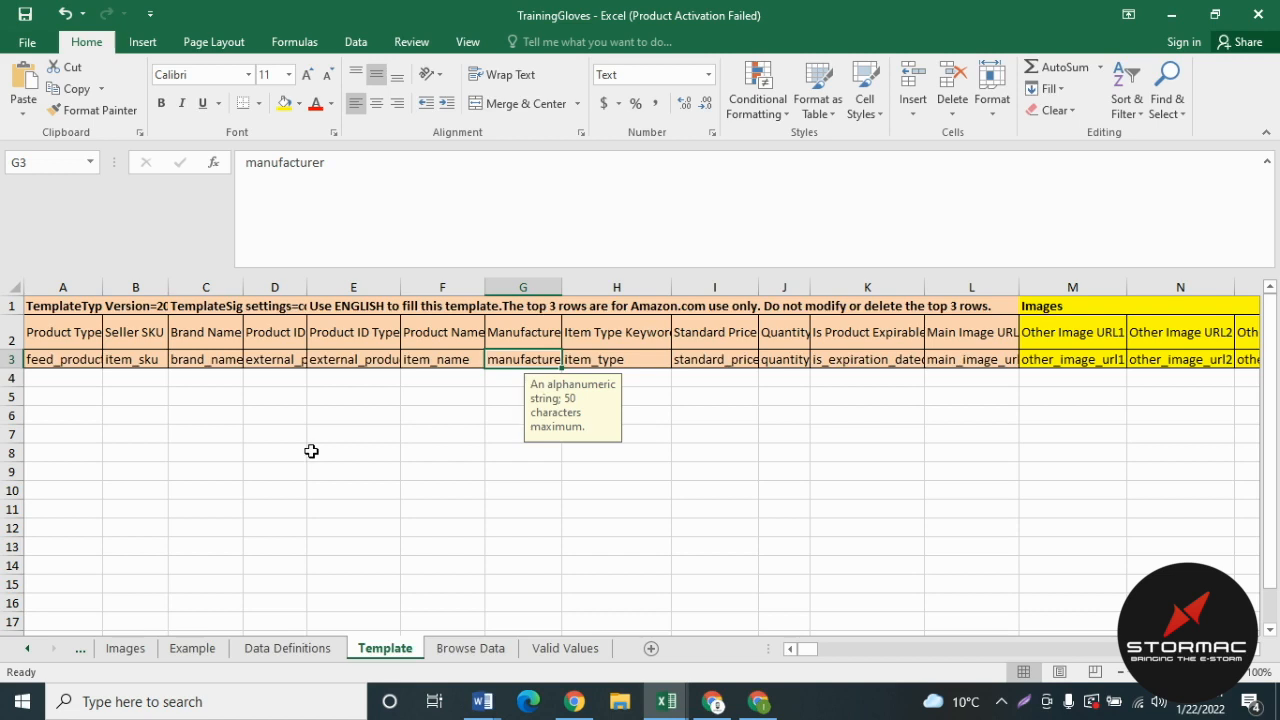
left_click(136, 413)
left_click(86, 384)
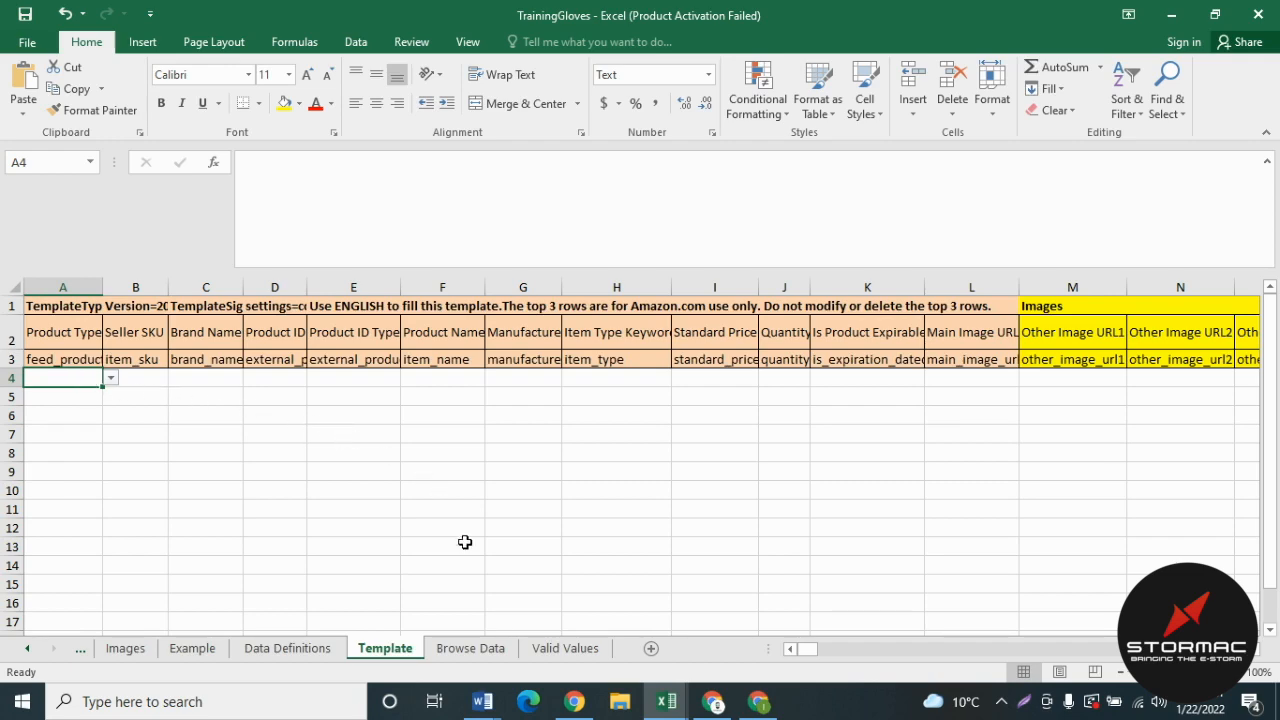
- Go through the field names on the Data Definitions sheet, from feed_product_type through the Images, Variation and Basic groups
left_click(286, 648)
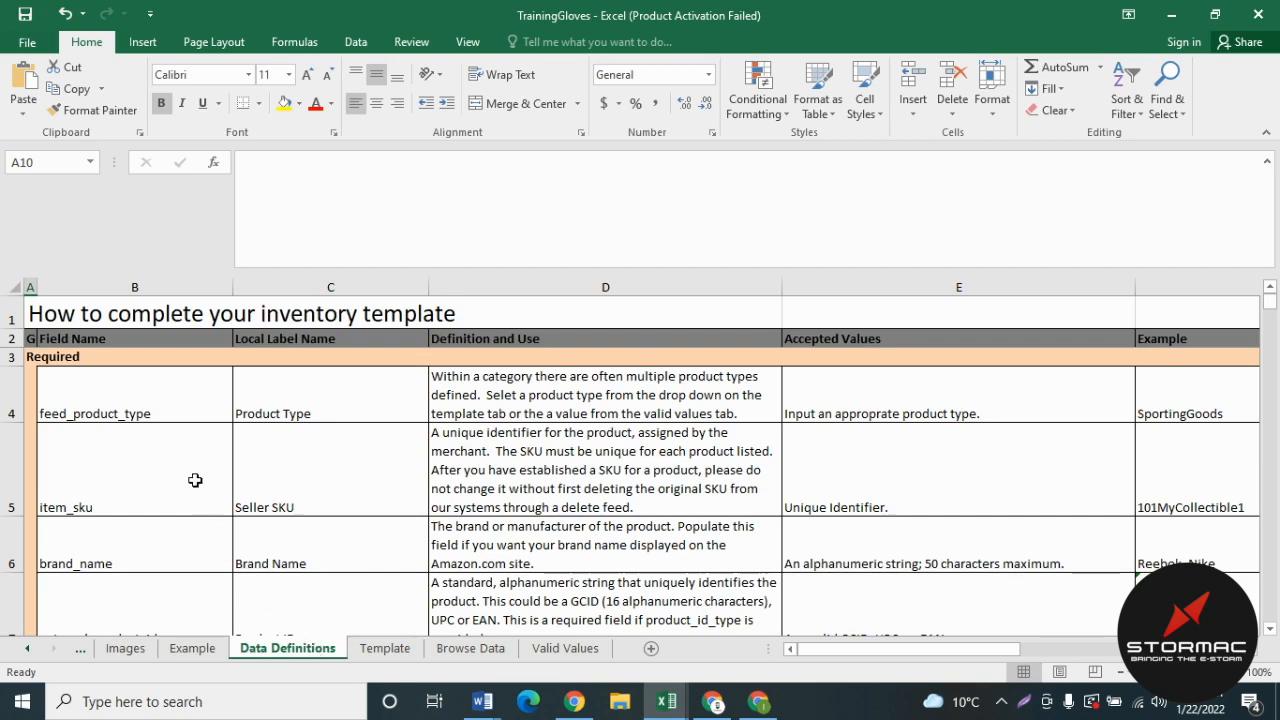
scroll(142, 400, "down", 5)
scroll(176, 505, "up", 1)
scroll(176, 505, "up", 5)
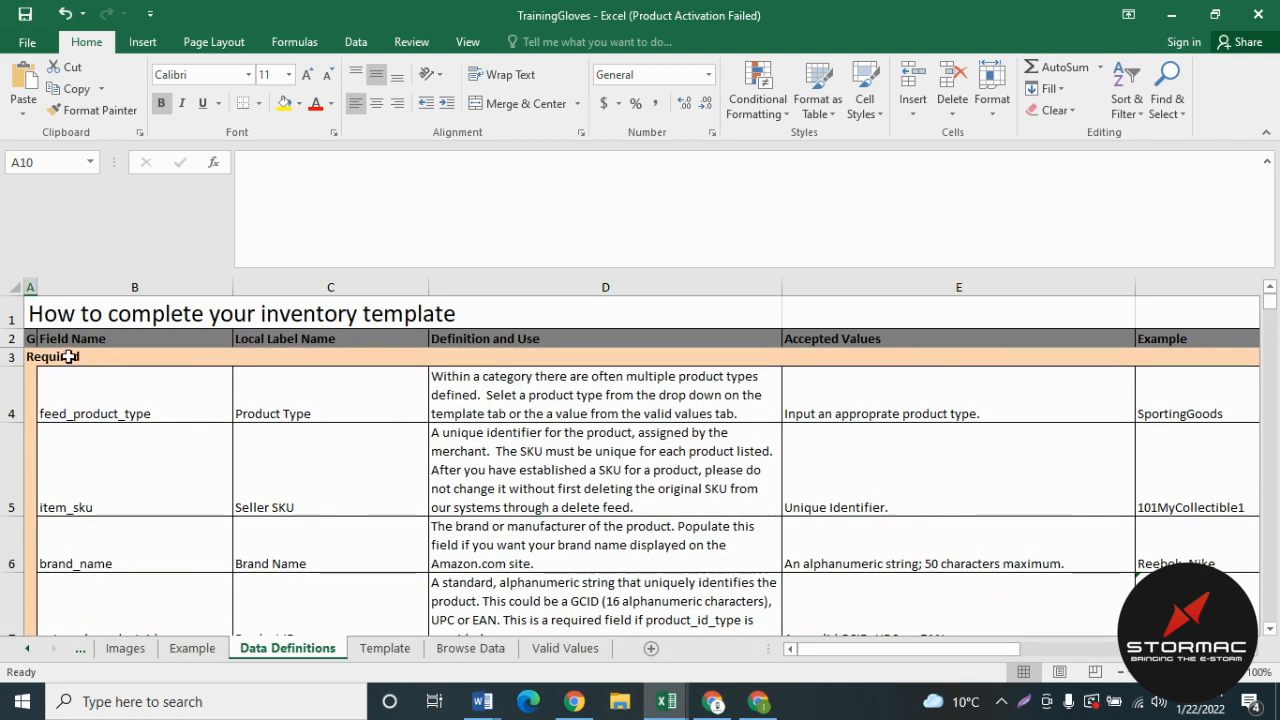
left_click(65, 358)
left_click(164, 420)
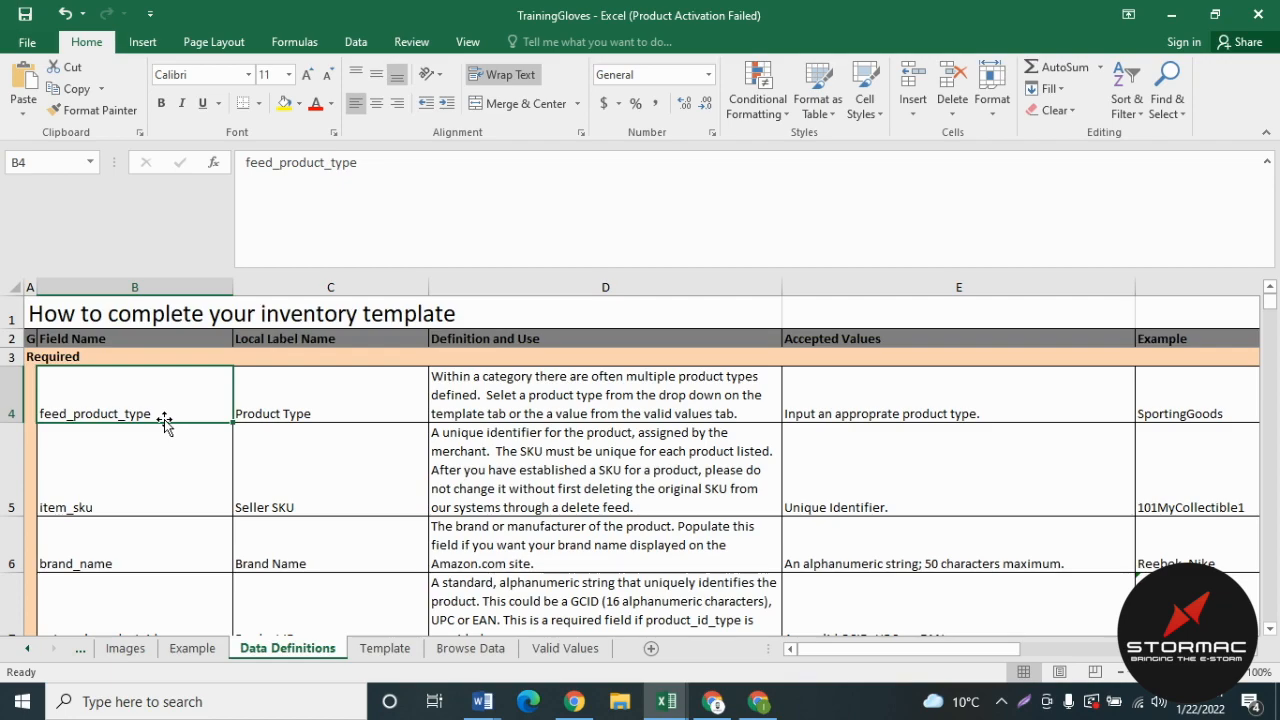
left_click(149, 473)
key("Down")
key("Down")
key("Down")
key("Down")
key("Down")
key("Down")
key("Down")
key("Down")
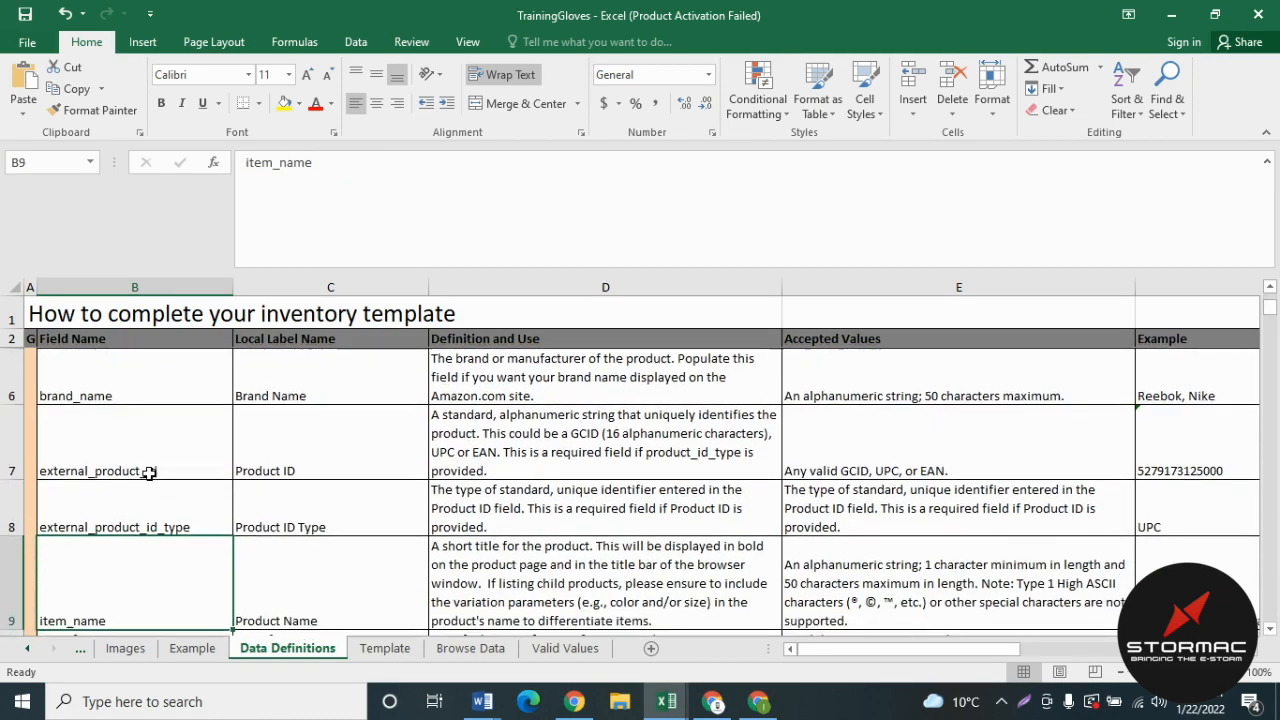
key("Down")
key("Down")
key("Down")
key("Down")
key("Down")
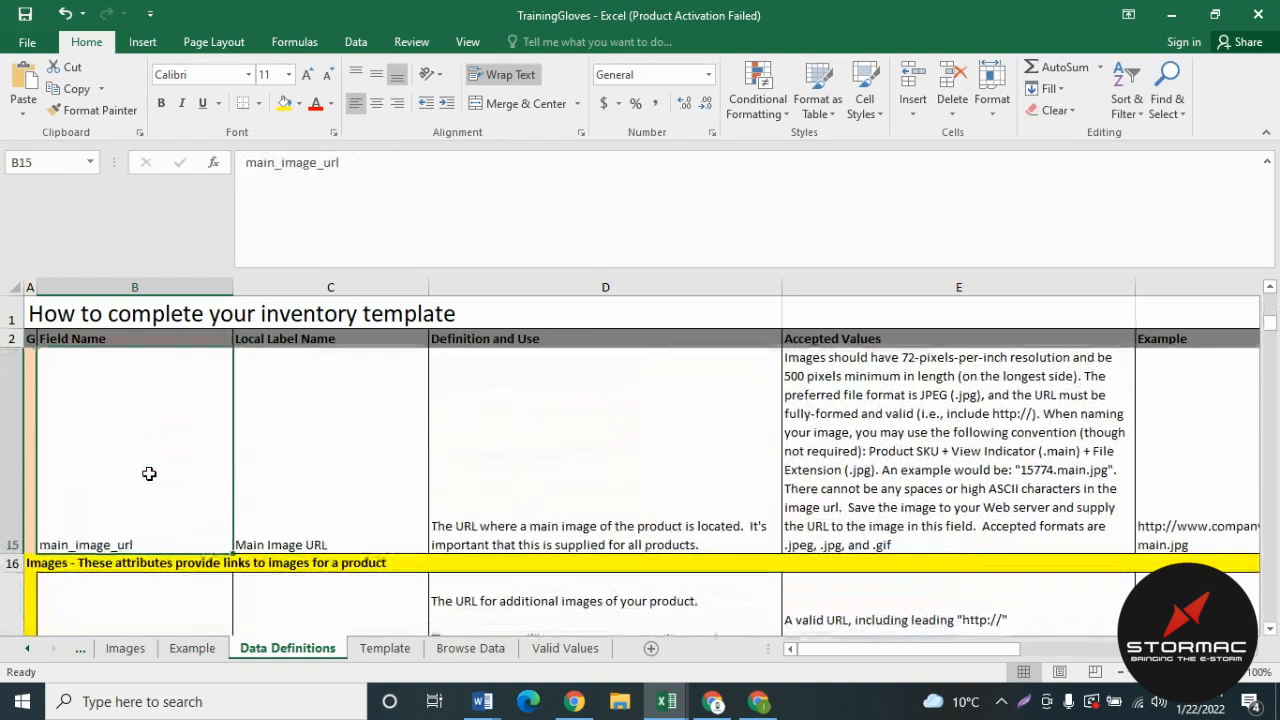
key("Down")
key("Down")
key("Down")
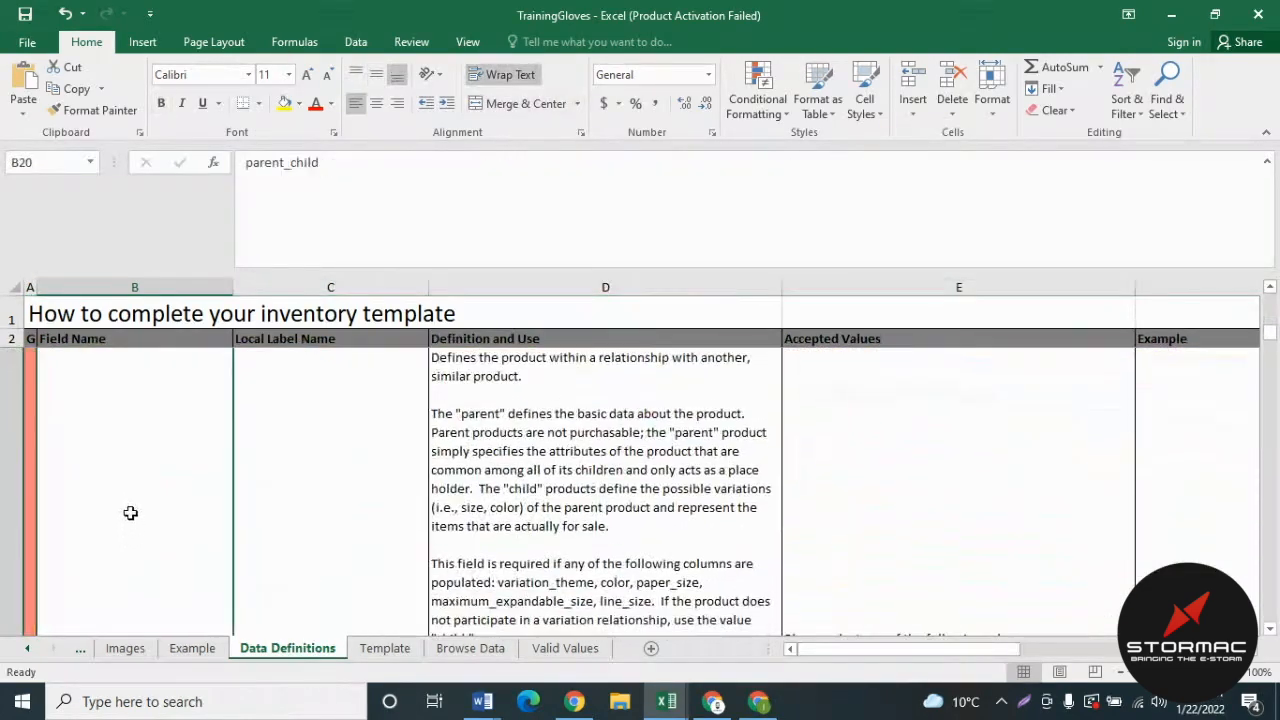
key("Down")
key("Down")
key("Down")
key("Down")
key("Down")
key("Down")
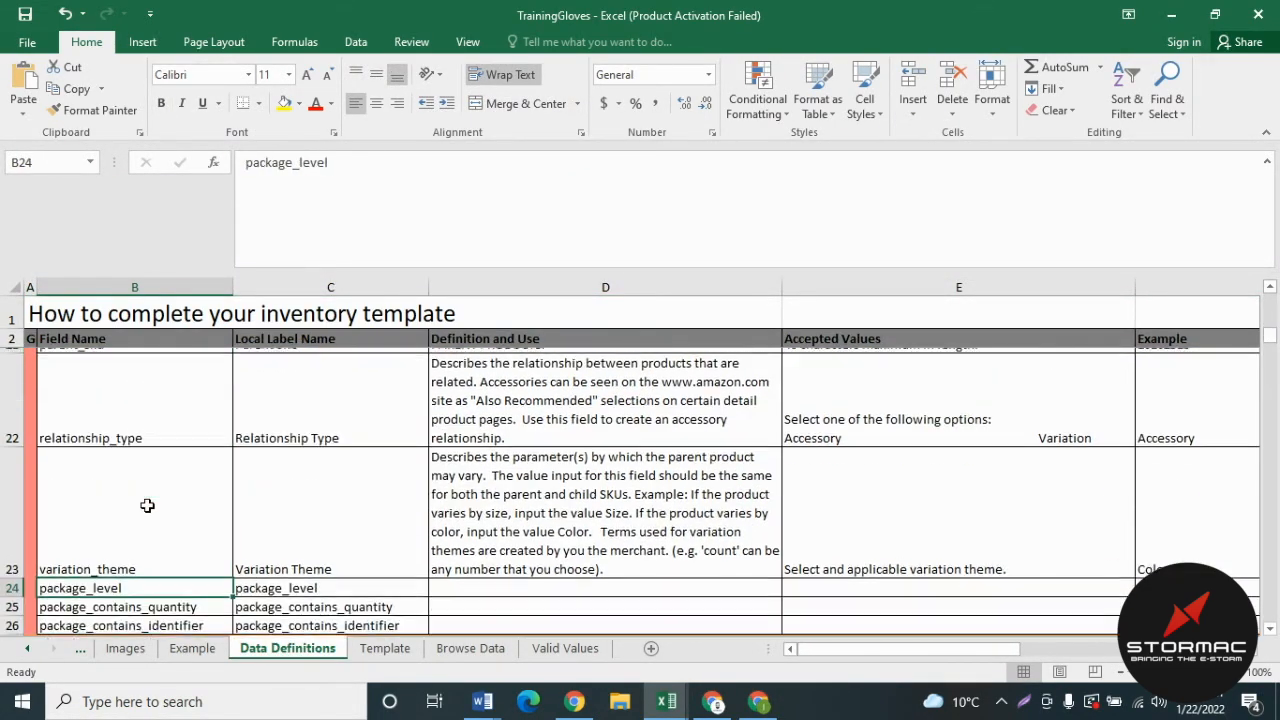
key("Down")
key("Down")
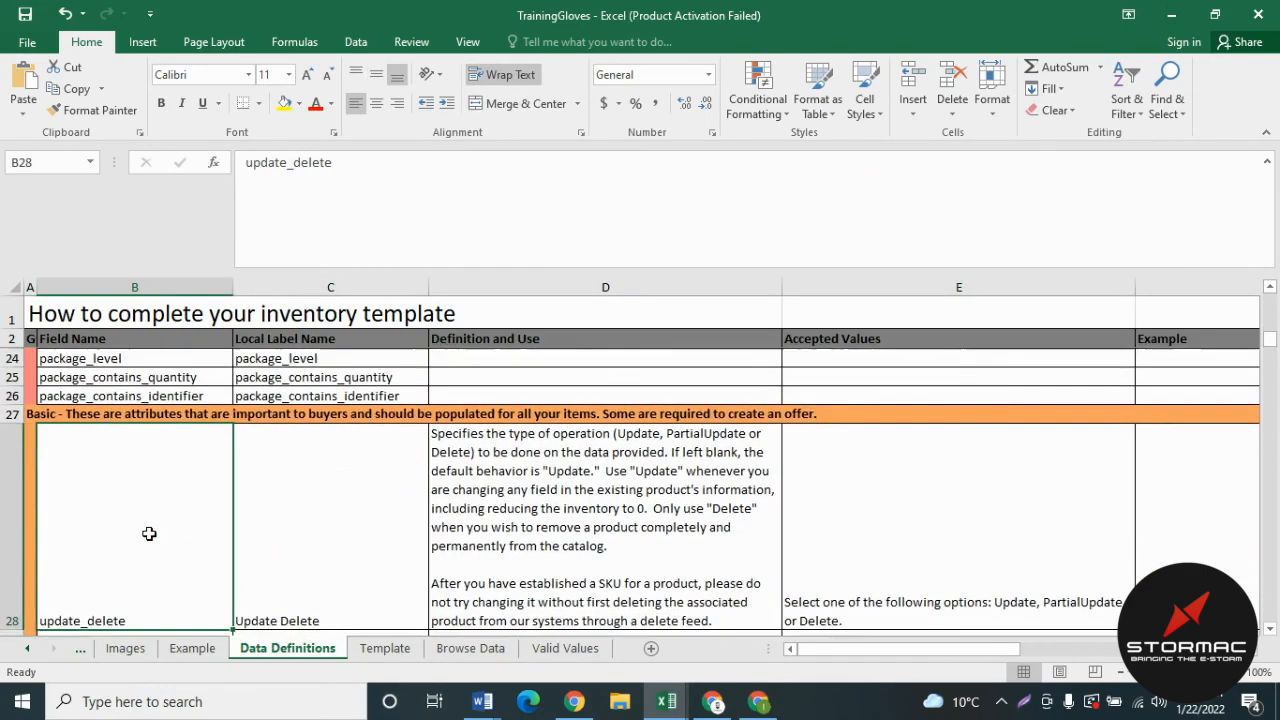
scroll(162, 533, "up", 4)
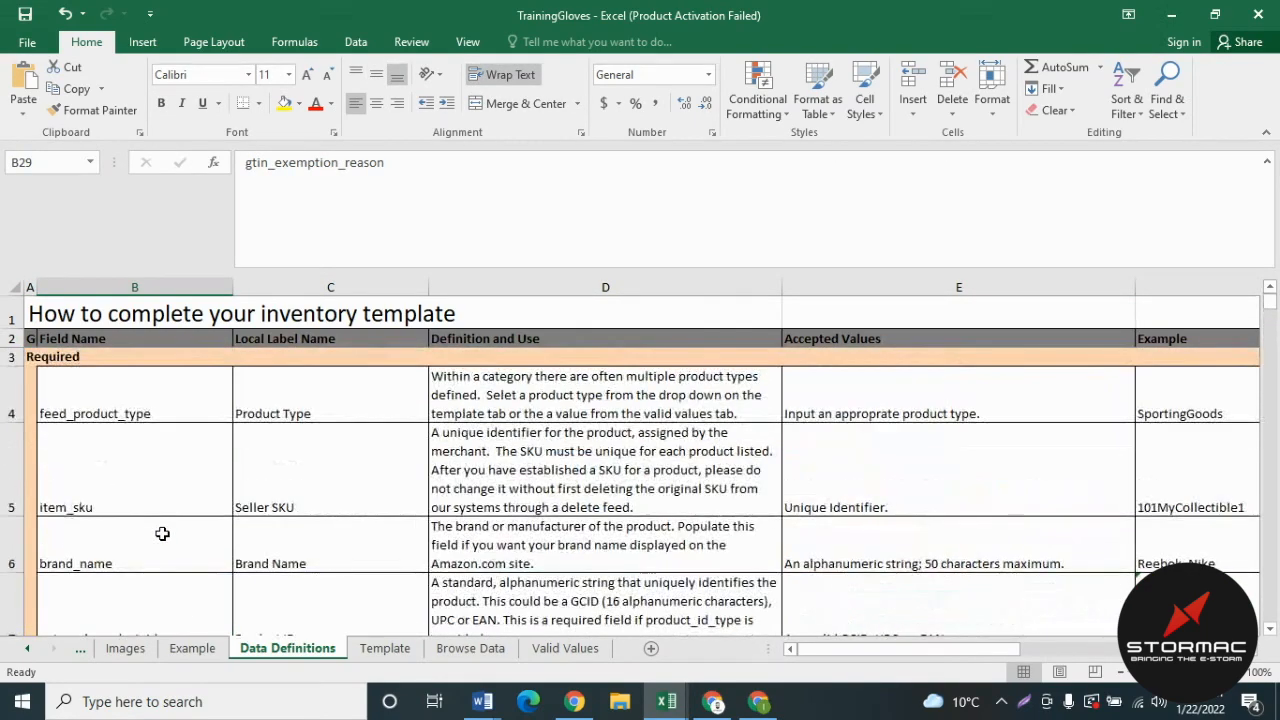
left_click(164, 481)
left_click(176, 414)
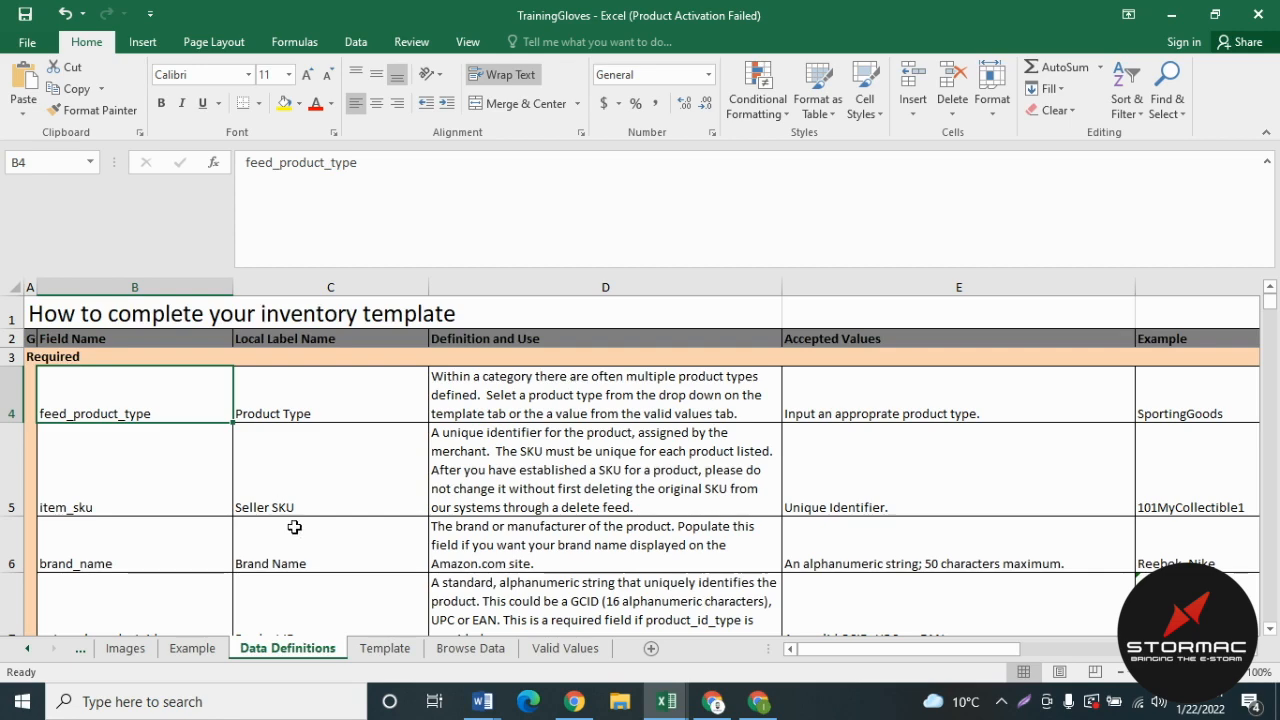
- Set the product type in cell A4 of the Template sheet to boxingglove
left_click(418, 648)
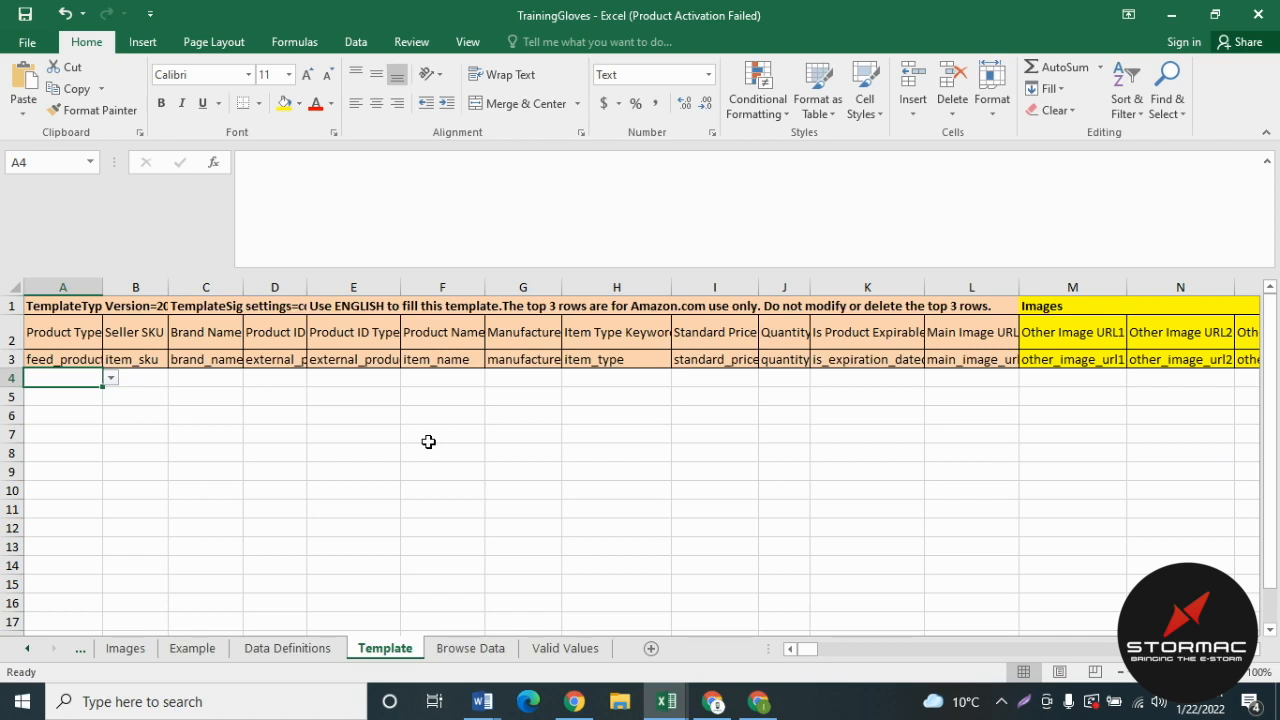
left_click(331, 398)
left_click(62, 377)
left_click(63, 358)
left_click(25, 378)
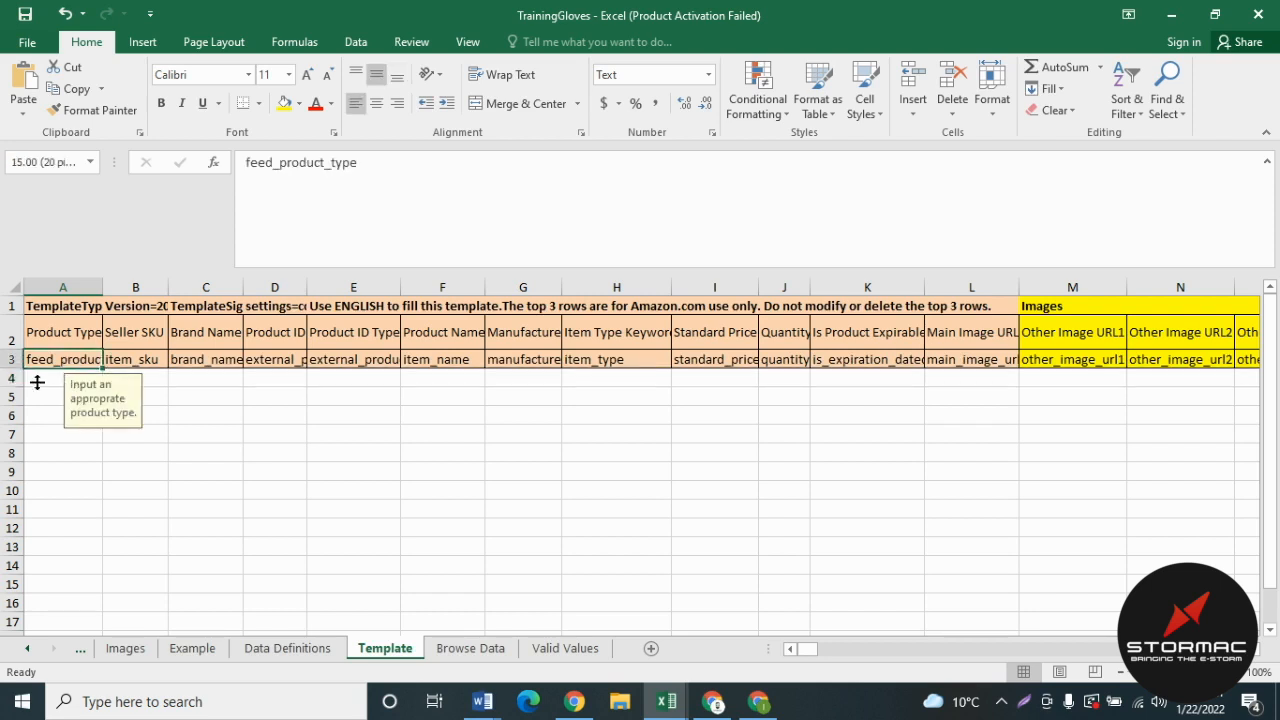
left_click(110, 378)
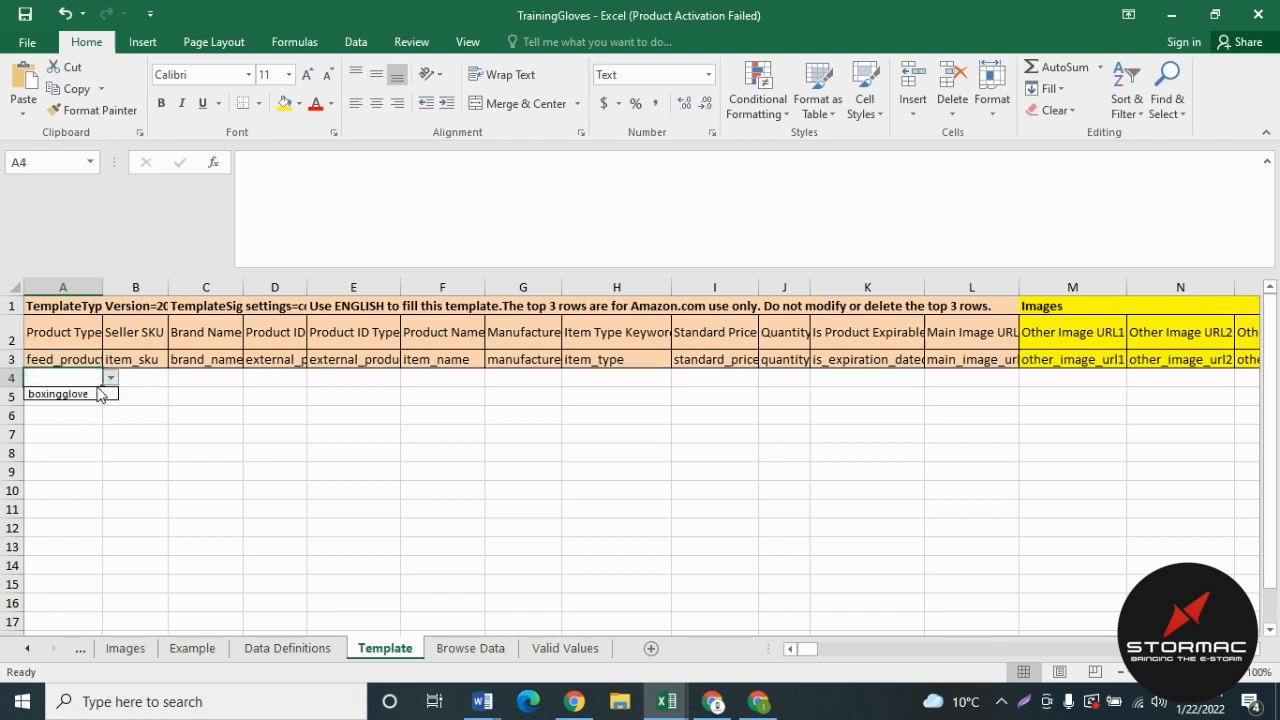
left_click(71, 400)
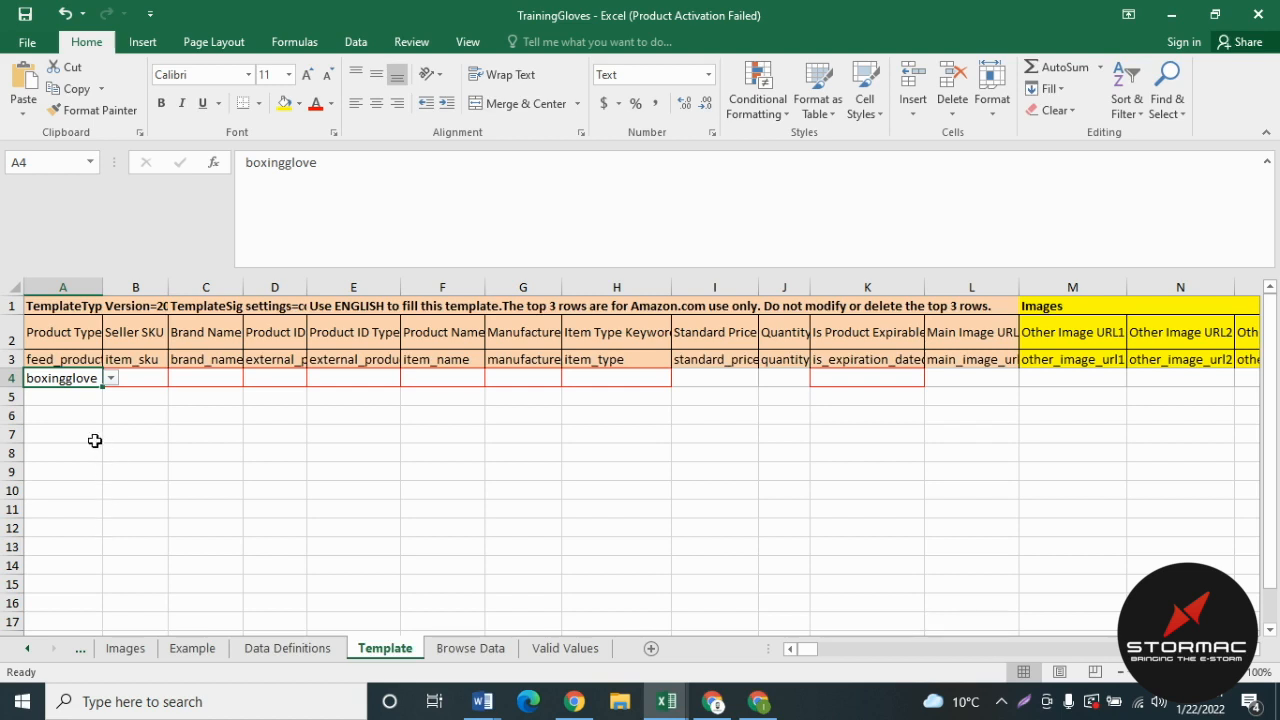
- Fill the boxingglove product type down from cell A4 to A9
left_click(83, 413)
left_click_drag(80, 379, 80, 474)
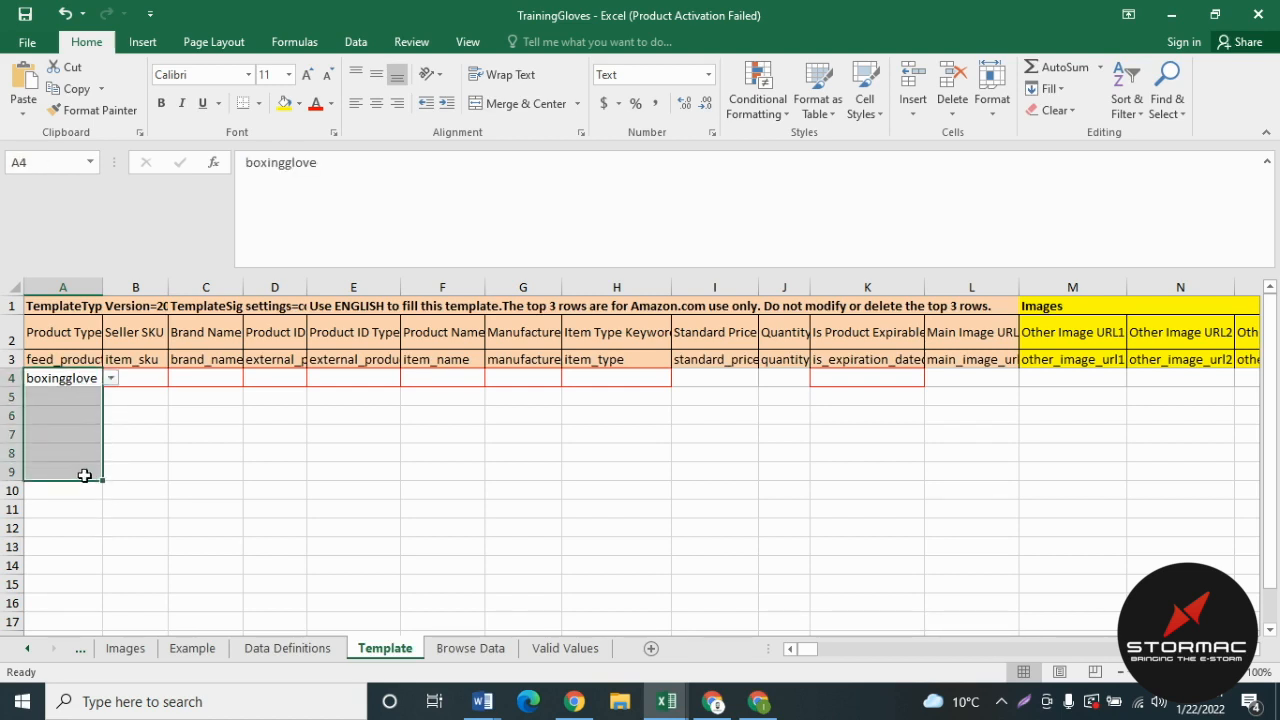
key("ctrl+d")
left_click(143, 434)
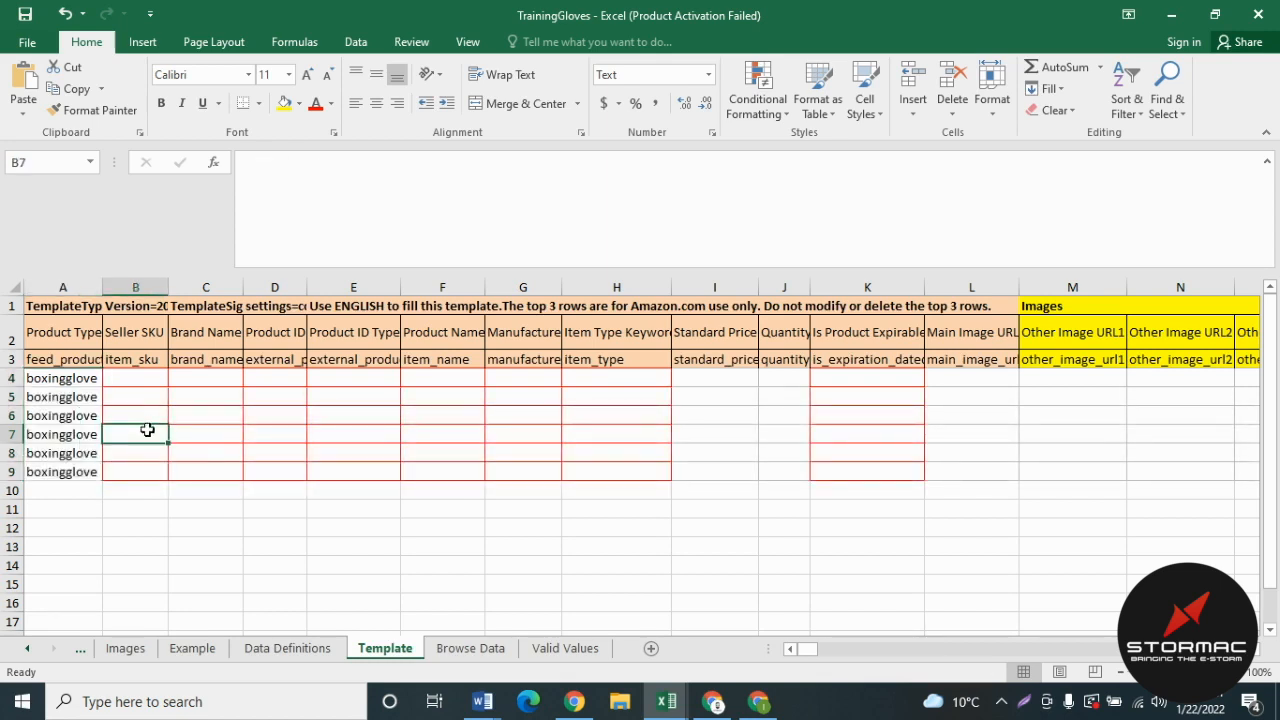
- Select Seller SKU cell B5 and switch to Chrome to view the Sanabul Essential Gel boxing gloves listing
left_click(138, 368)
left_click(117, 378)
left_click(126, 397)
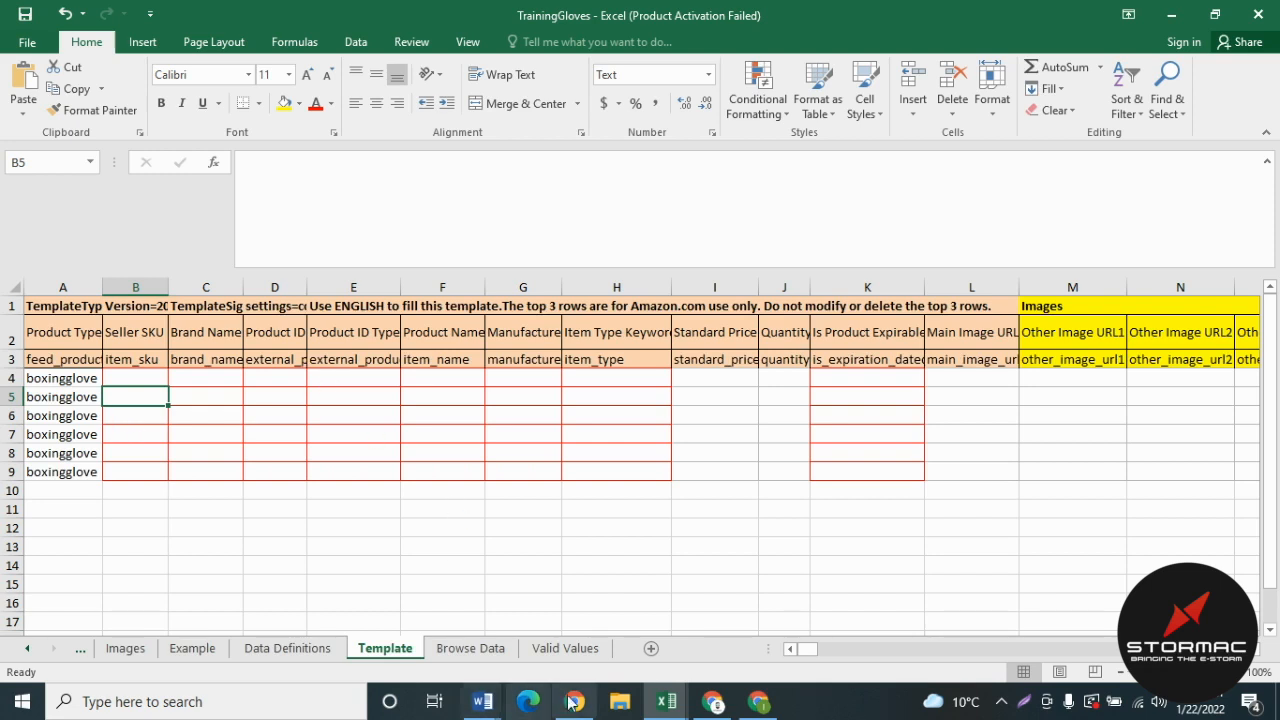
left_click(713, 701)
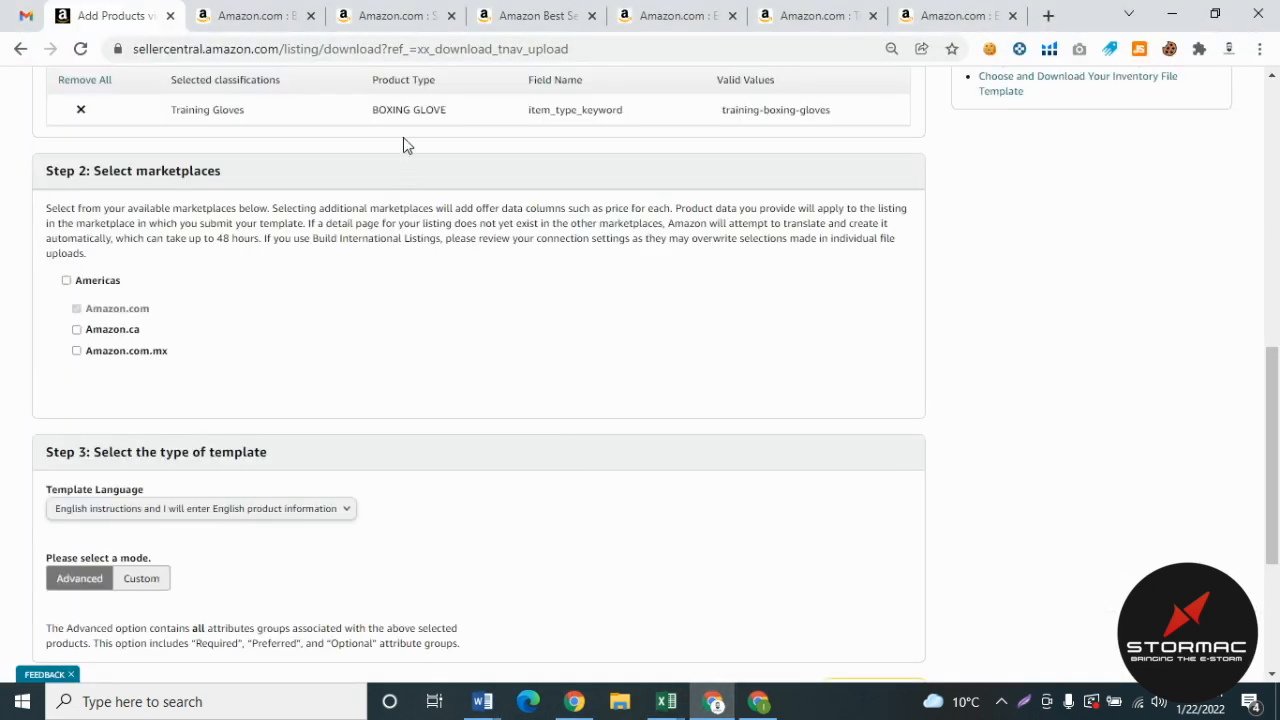
left_click(399, 15)
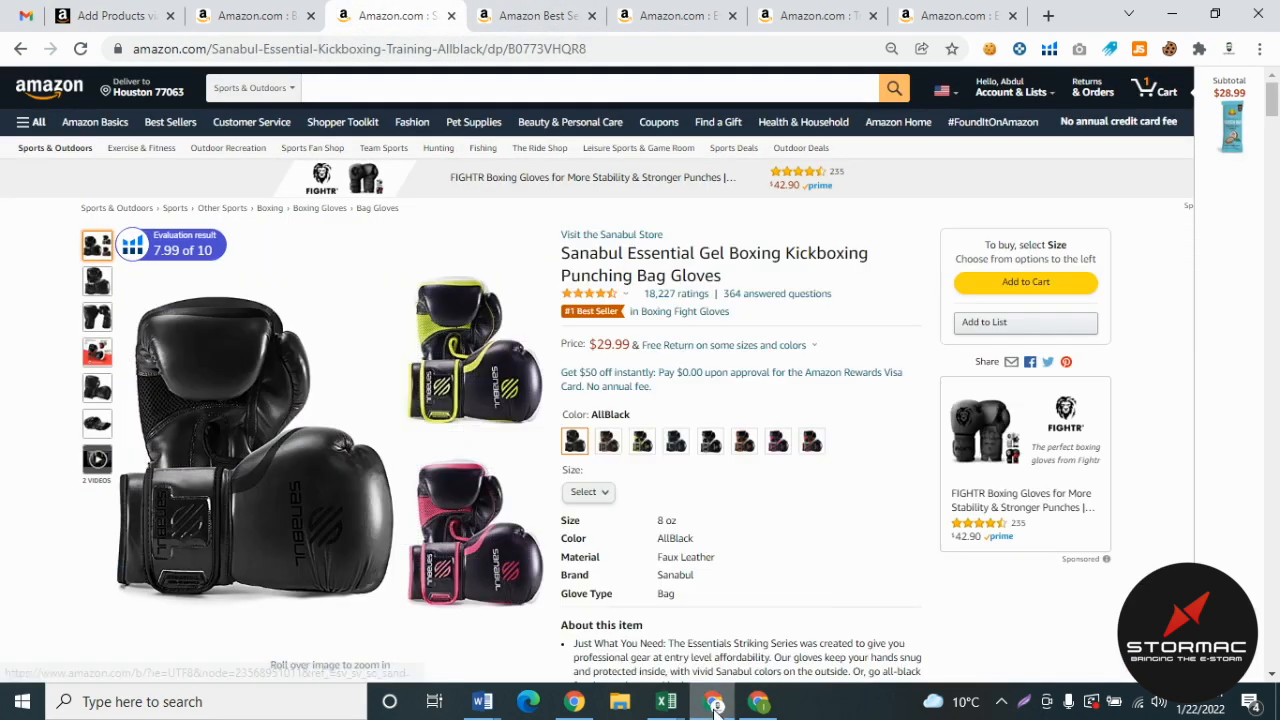
- Enter XYZ-BLK-8OZ as the seller SKU in cell B5, using the Amazon listing's color and size options, and widen column B
left_click(666, 701)
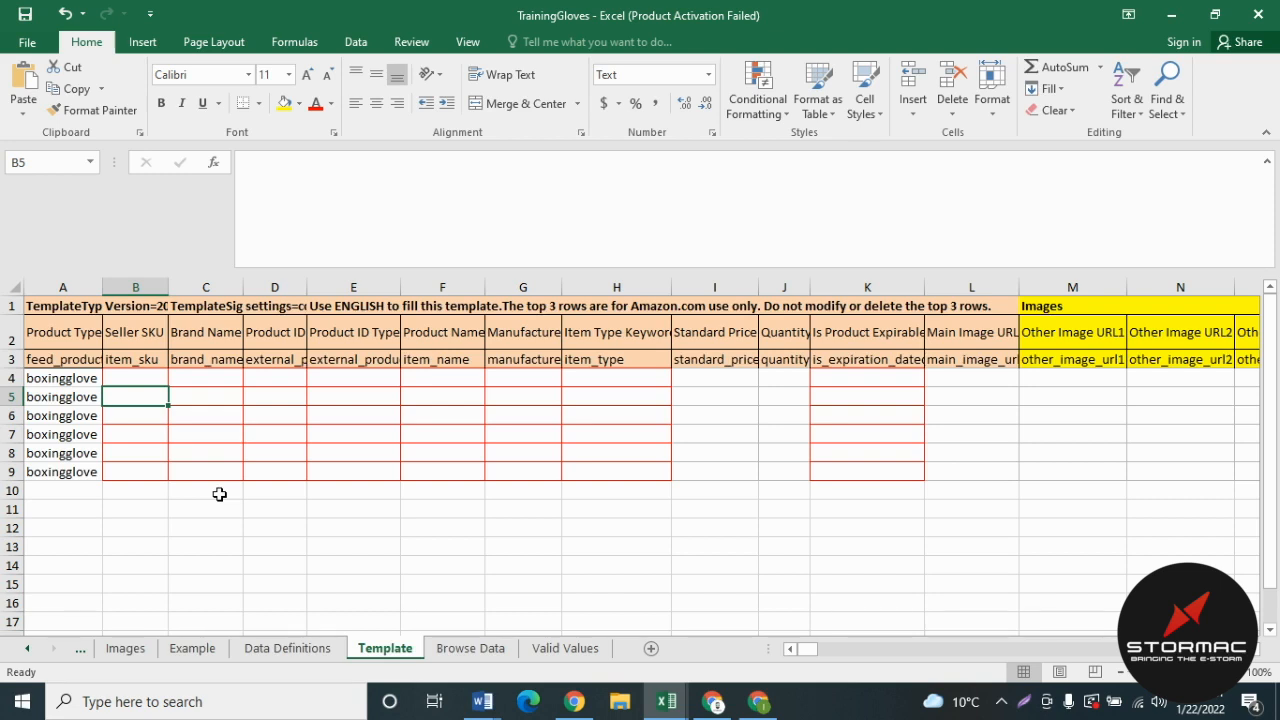
type("XYZ")
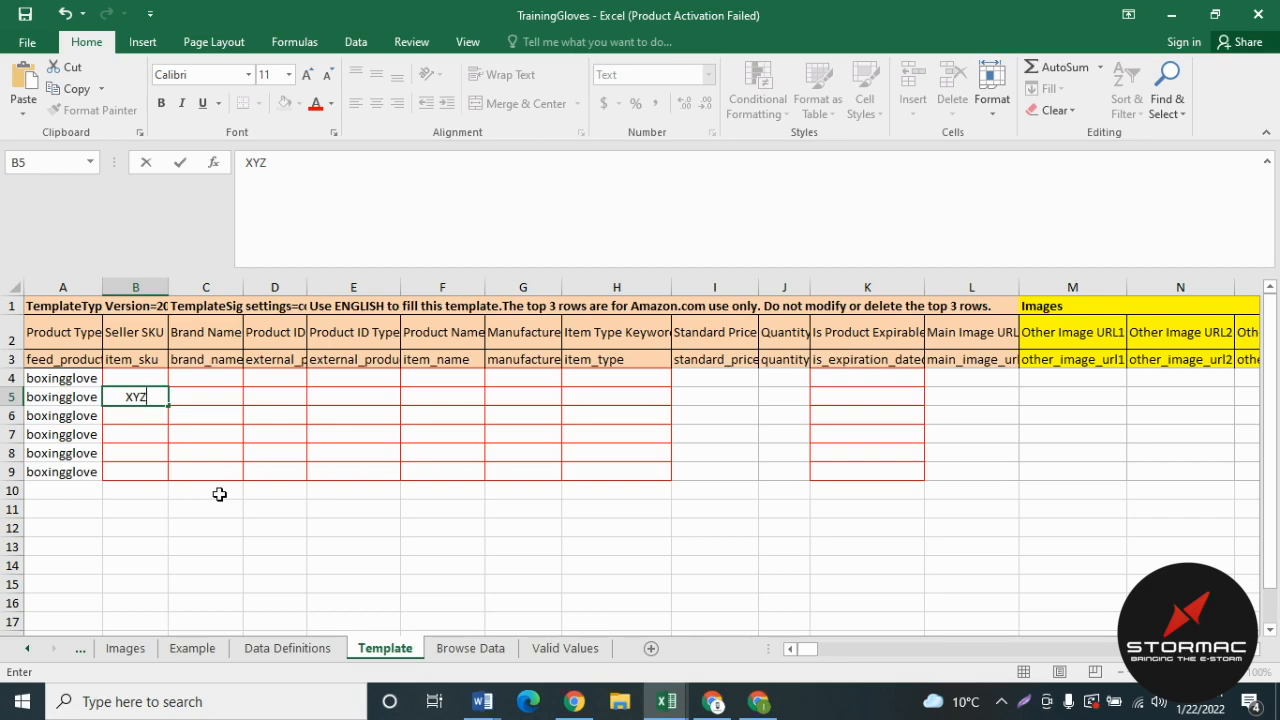
type("-")
left_click(713, 701)
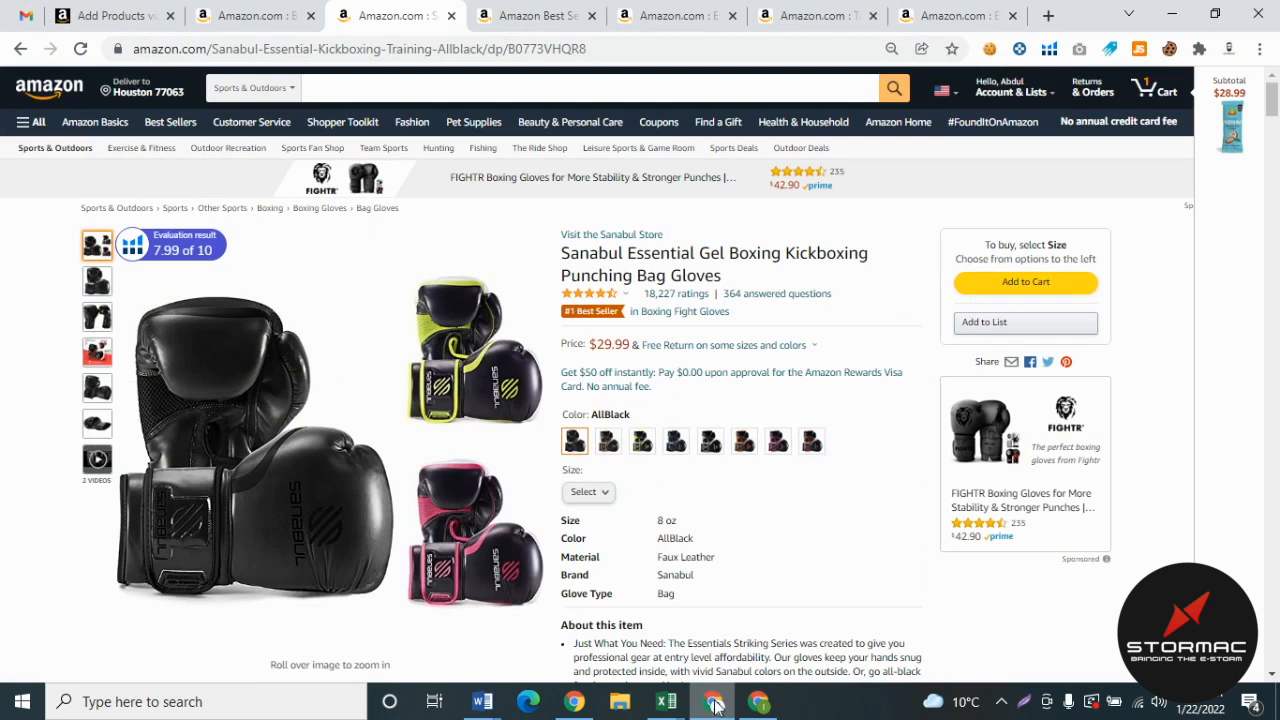
left_click(598, 497)
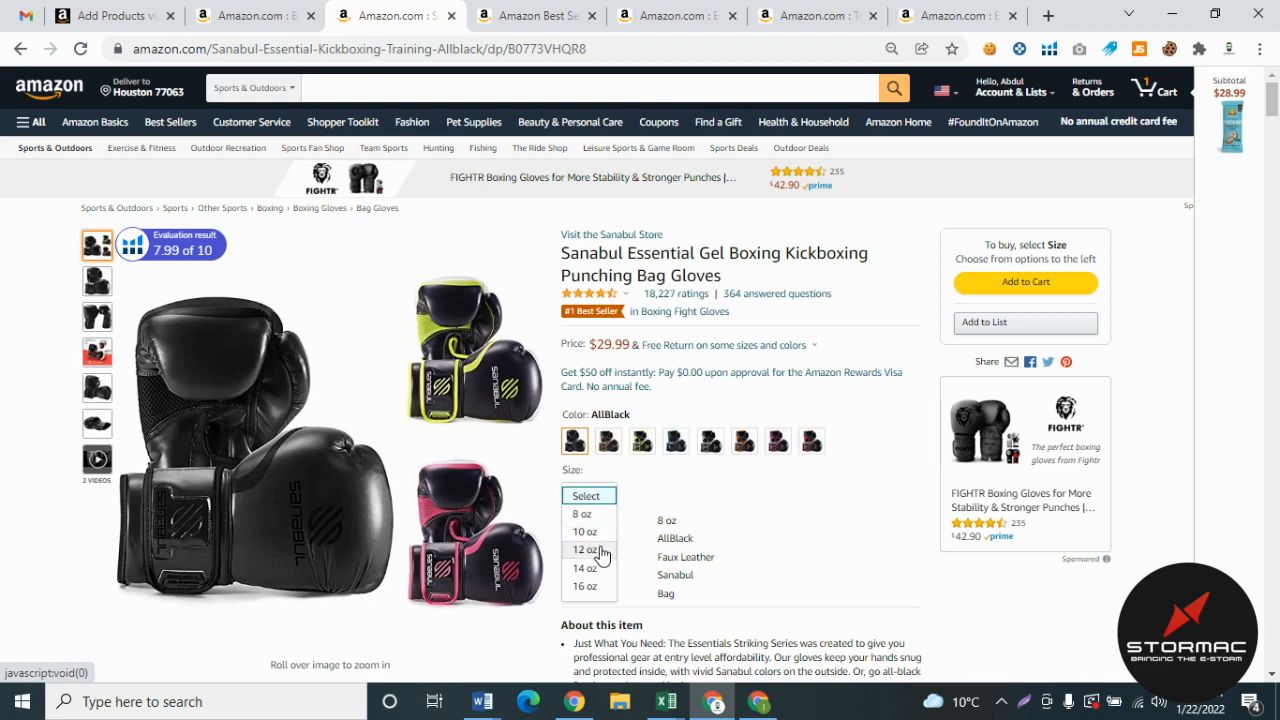
left_click(607, 446)
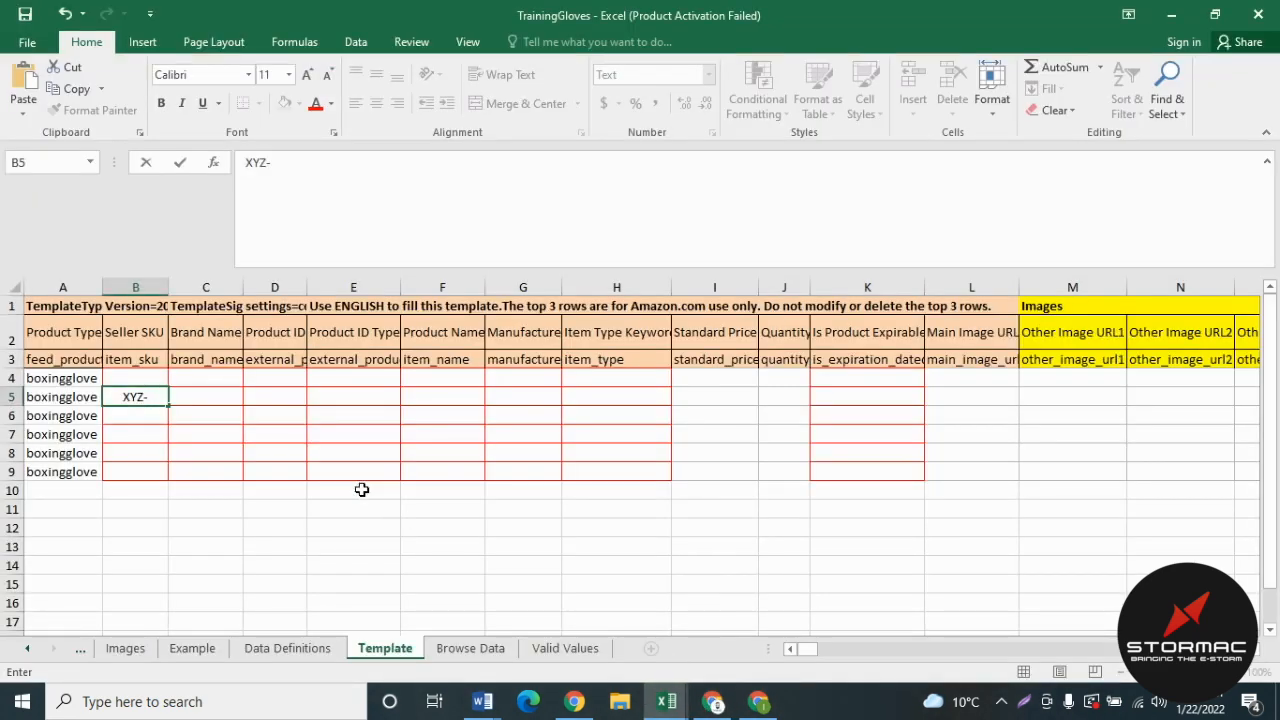
type("-BLK-8OZ")
key("Return")
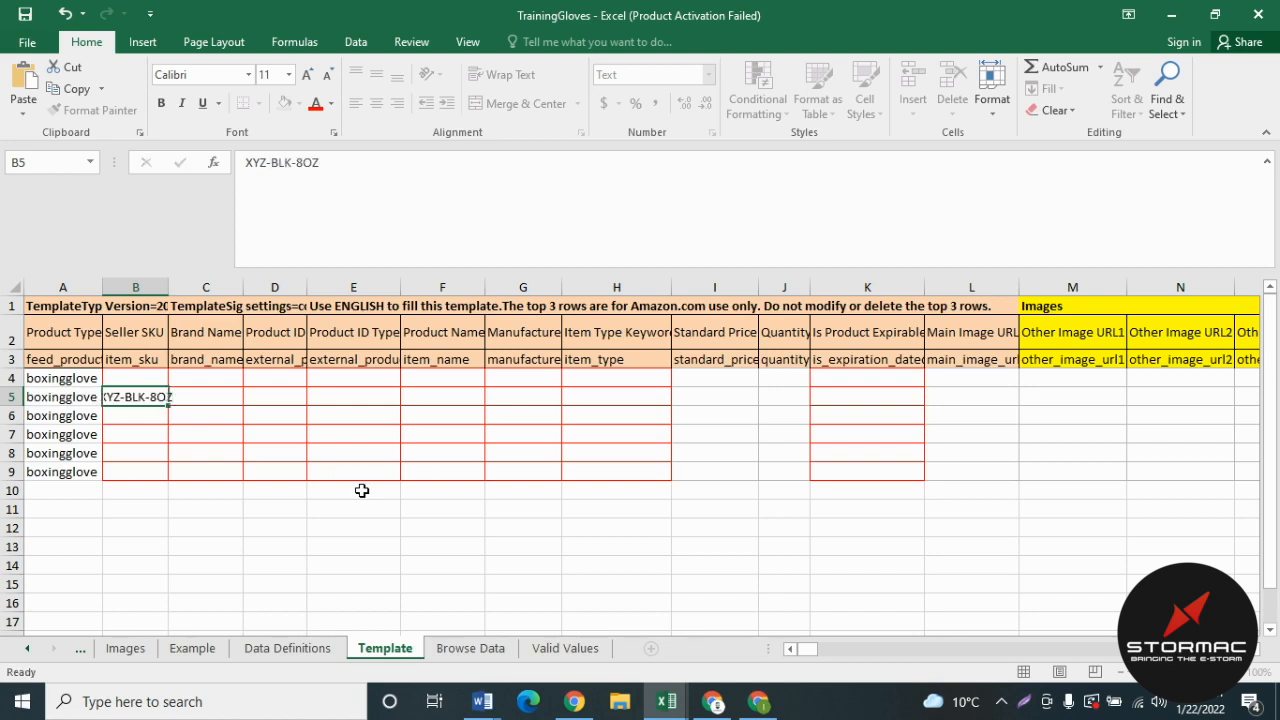
left_click_drag(168, 287, 184, 287)
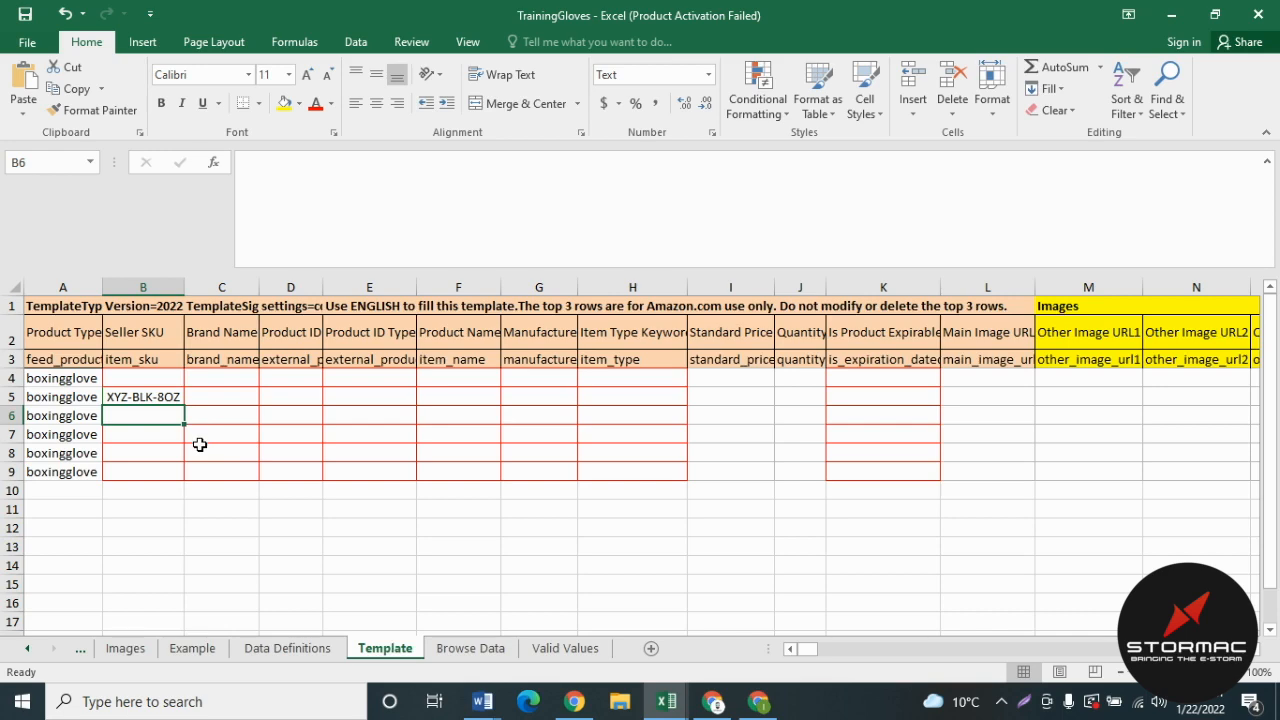
- Review the listing's size options in Chrome and the brand_name entry note in Excel, and check the choices for brand cell C4
left_click(714, 704)
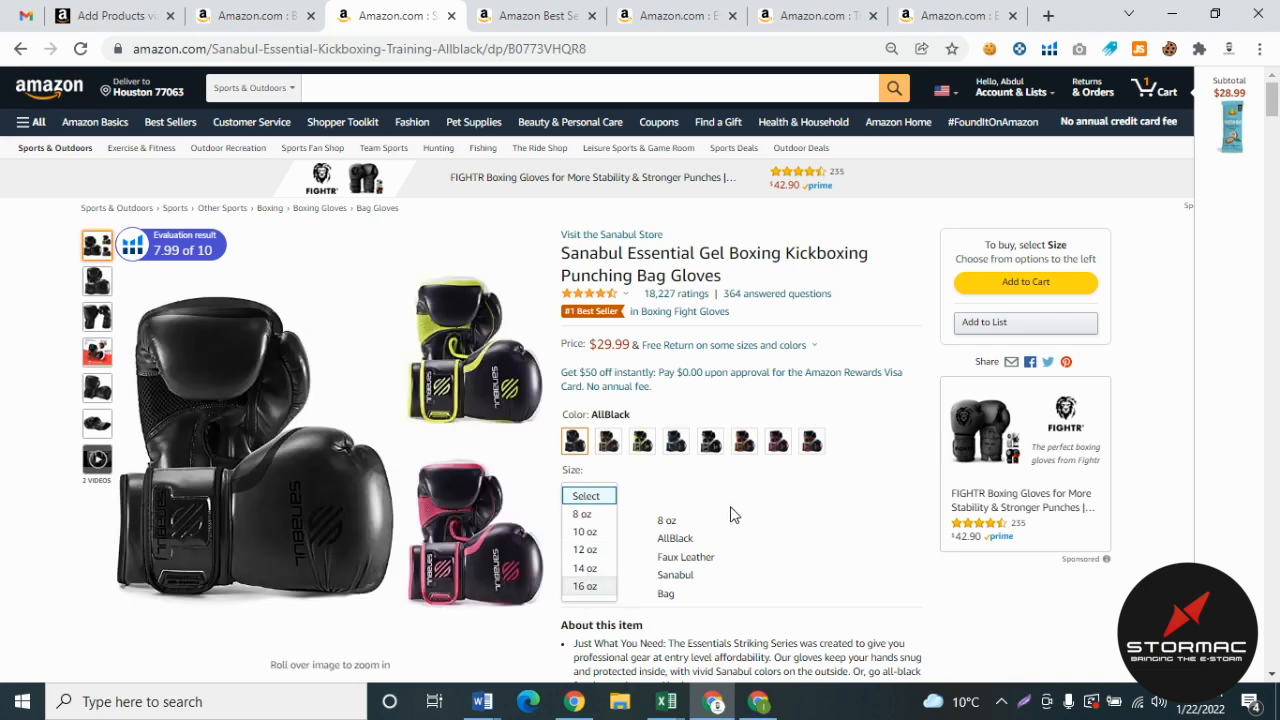
left_click(713, 706)
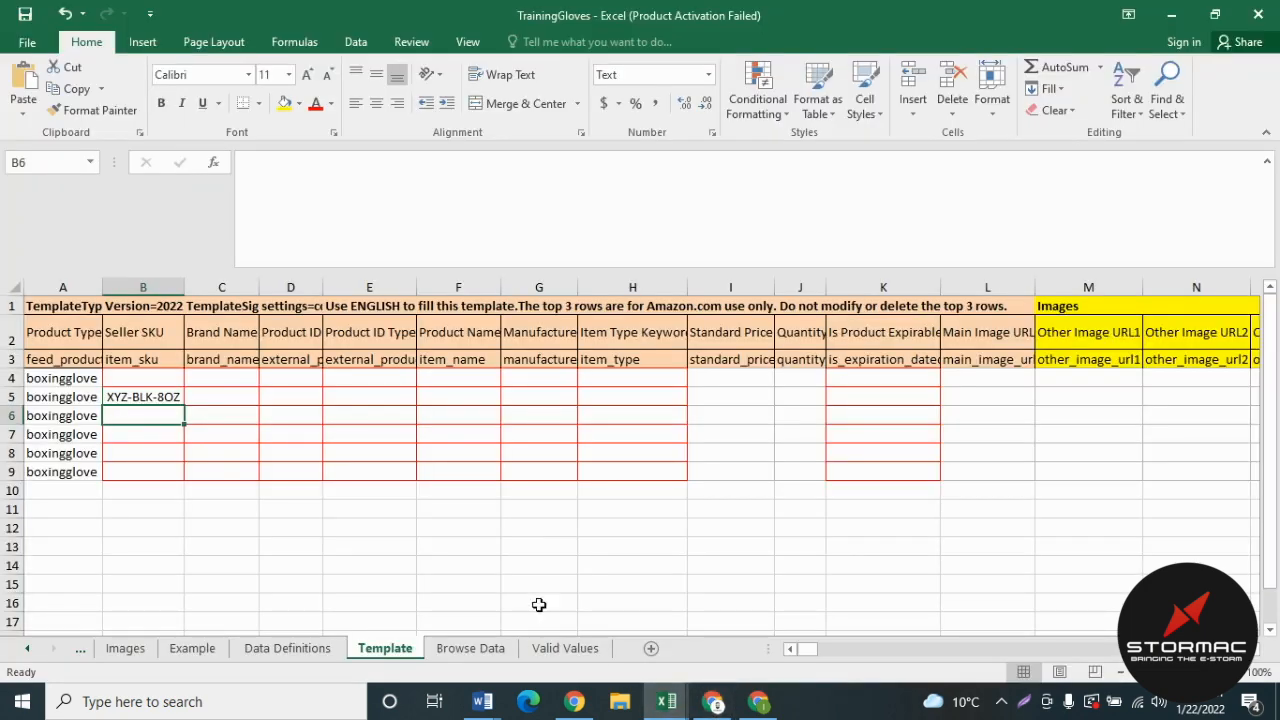
left_click(226, 430)
left_click(215, 397)
left_click(218, 365)
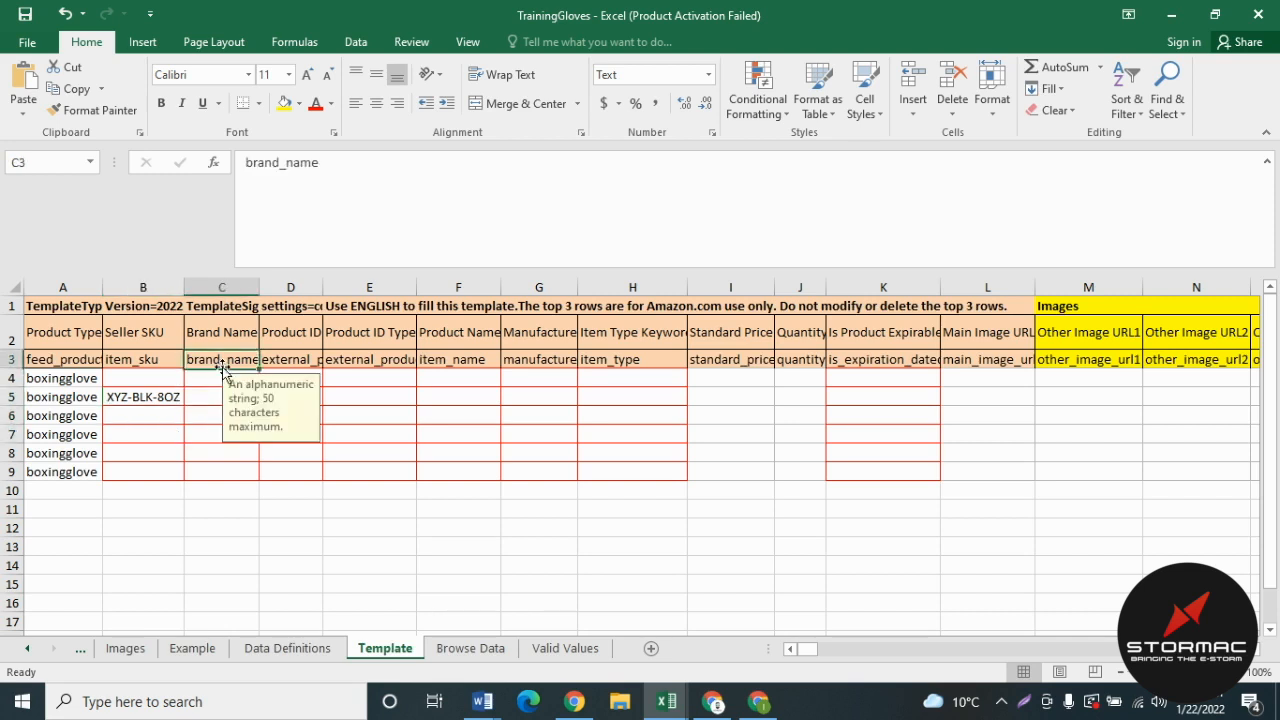
left_click(215, 378)
left_click(268, 379)
left_click(238, 432)
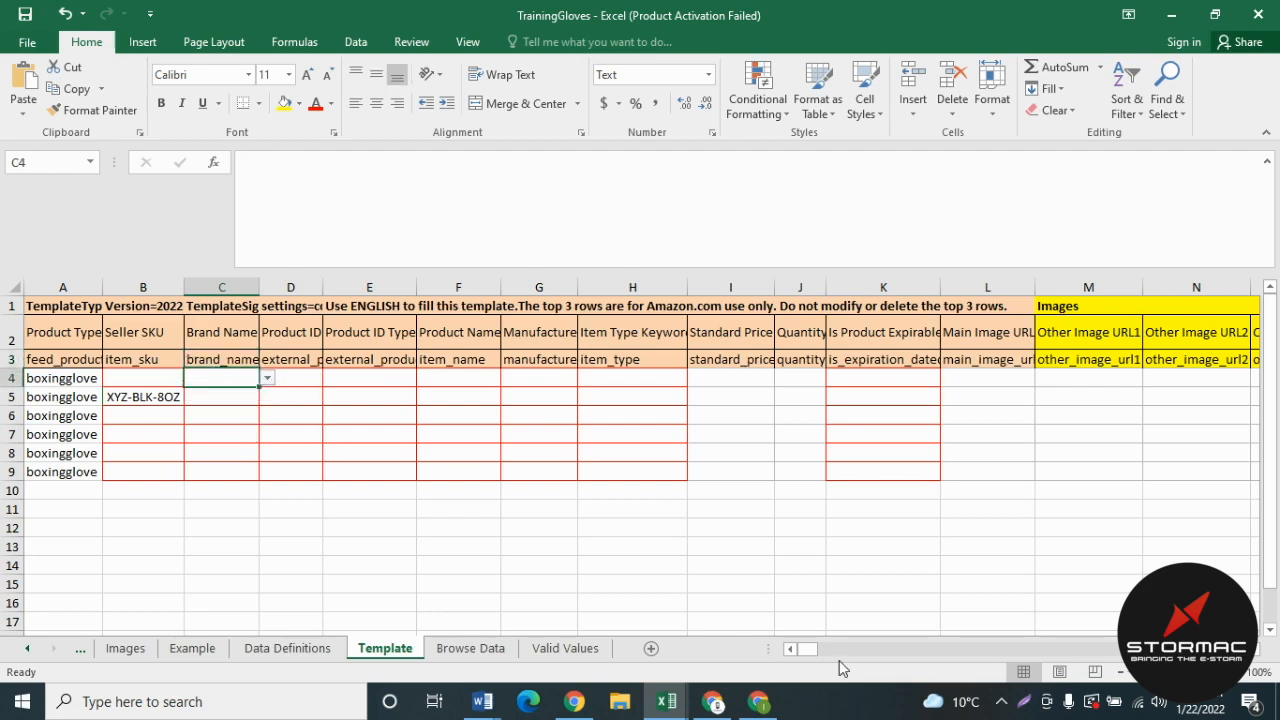
- Copy the brand name Sanabul from the Amazon listing title in Chrome into Excel cell C4, matching the destination formatting
left_click(713, 701)
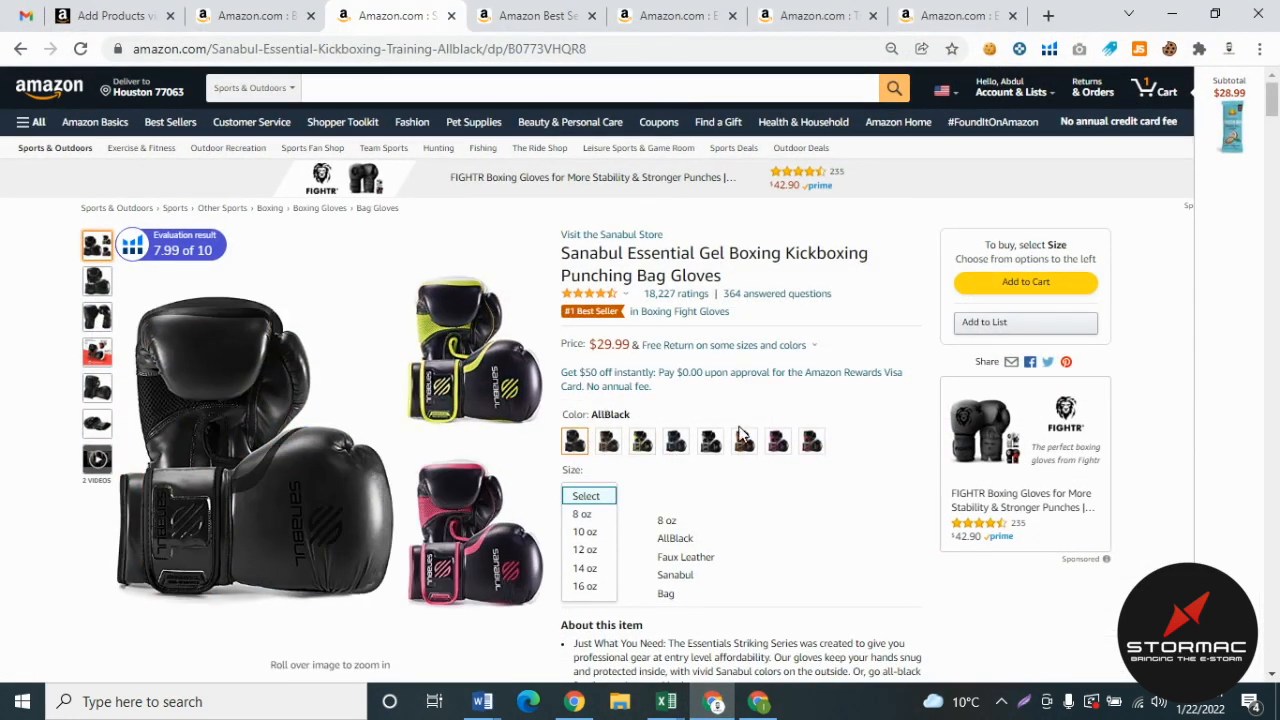
left_click(822, 487)
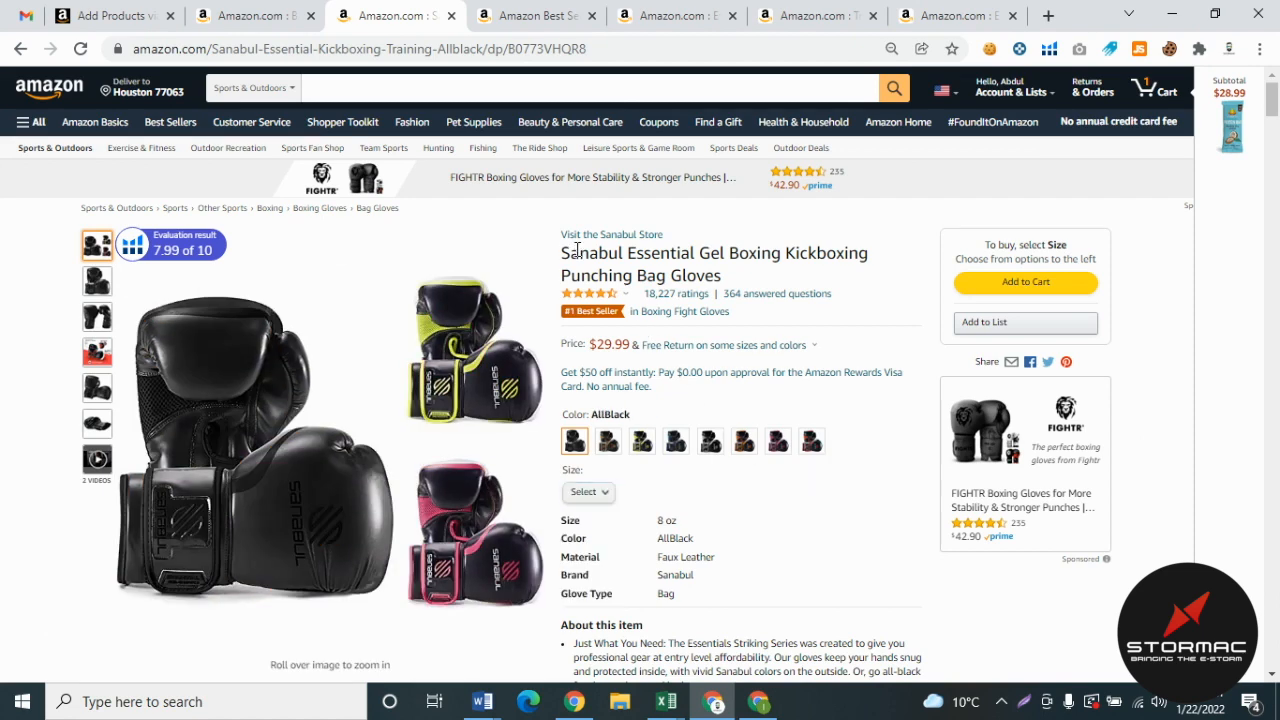
double_click(590, 253)
key("ctrl+c")
left_click(666, 701)
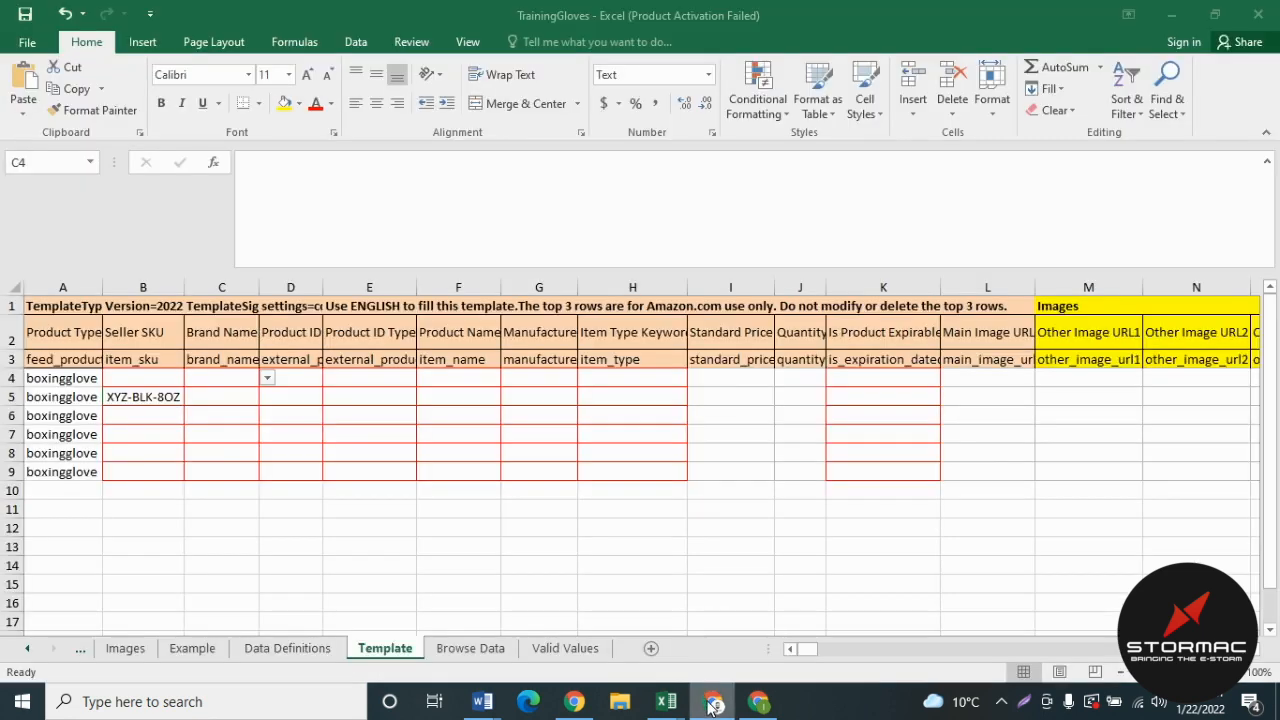
key("ctrl+v")
left_click(283, 440)
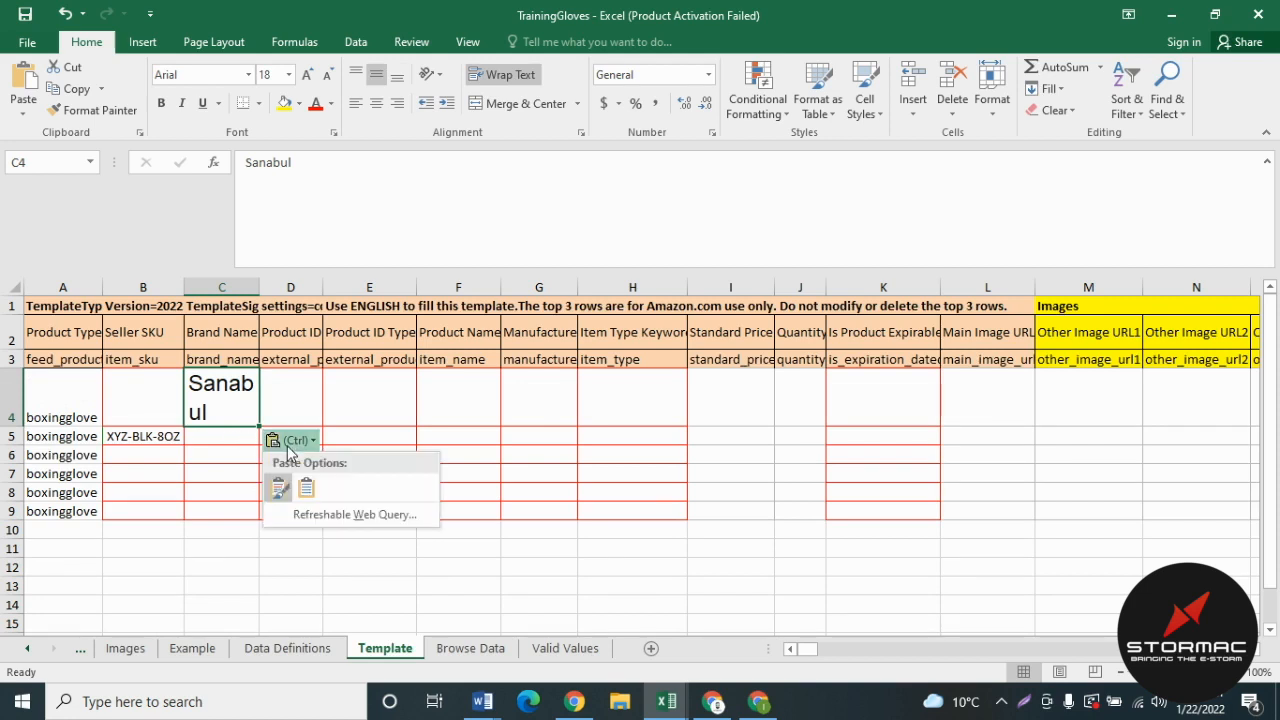
left_click(297, 492)
- Fill the brand name Sanabul down from cell C4 to C9
left_click(234, 434)
left_click_drag(238, 381, 234, 466)
key("ctrl+d")
left_click(191, 531)
- Enter XYZ-Parent as the parent product's seller SKU in cell B4
left_click(158, 379)
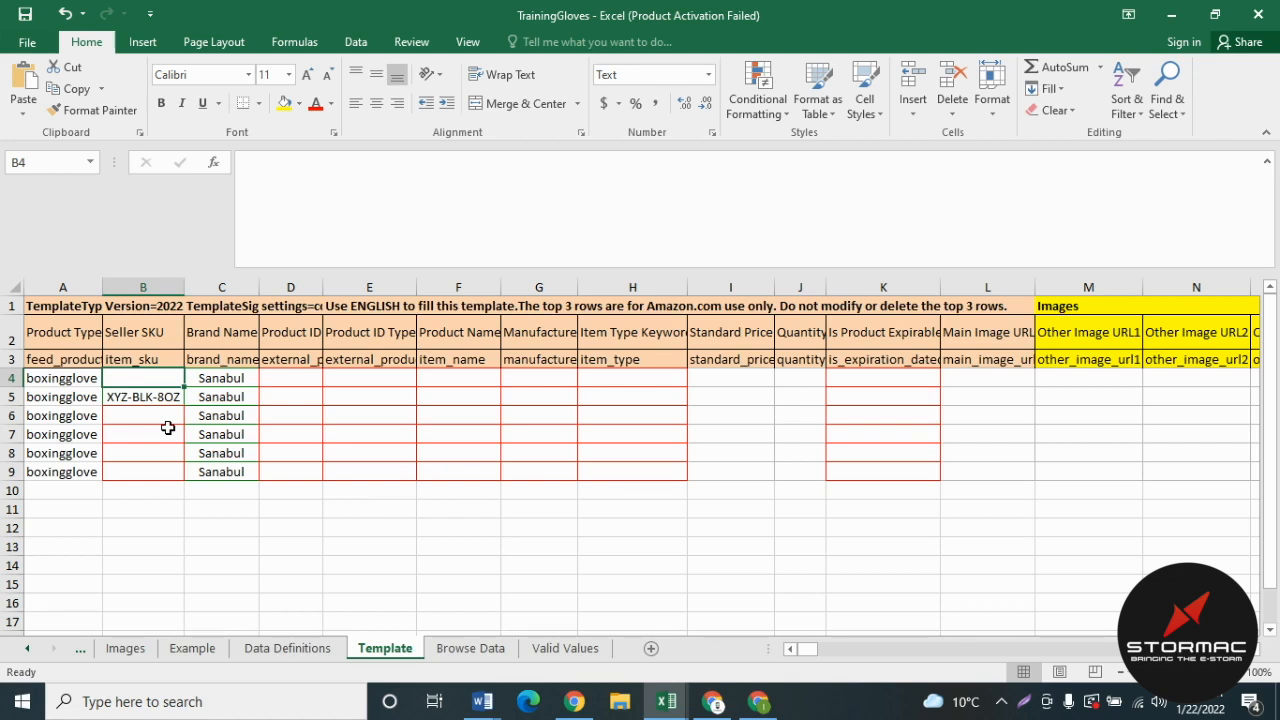
type("XYZ-US")
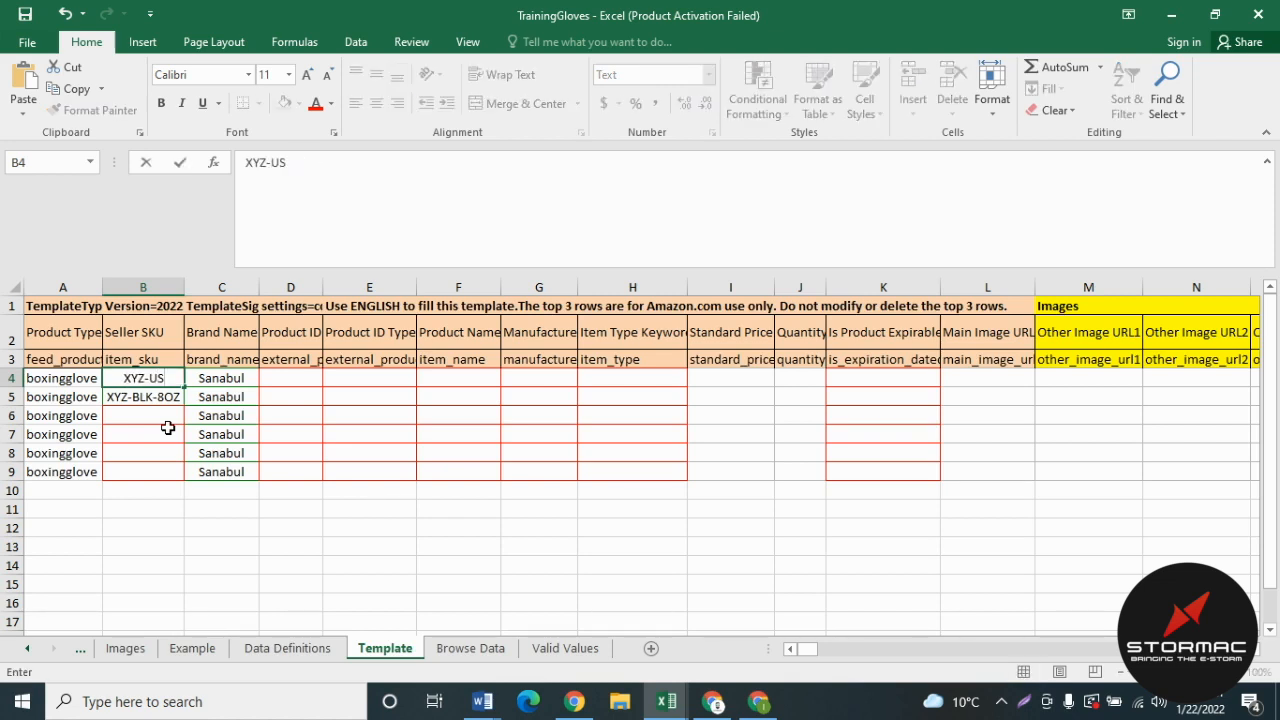
key("BackSpace")
key("BackSpace")
key("BackSpace")
type("-Parent")
left_click(263, 417)
- Examine the Product ID and Product ID Type fields, including the entry note and the ID types offered for cell E5
left_click(289, 368)
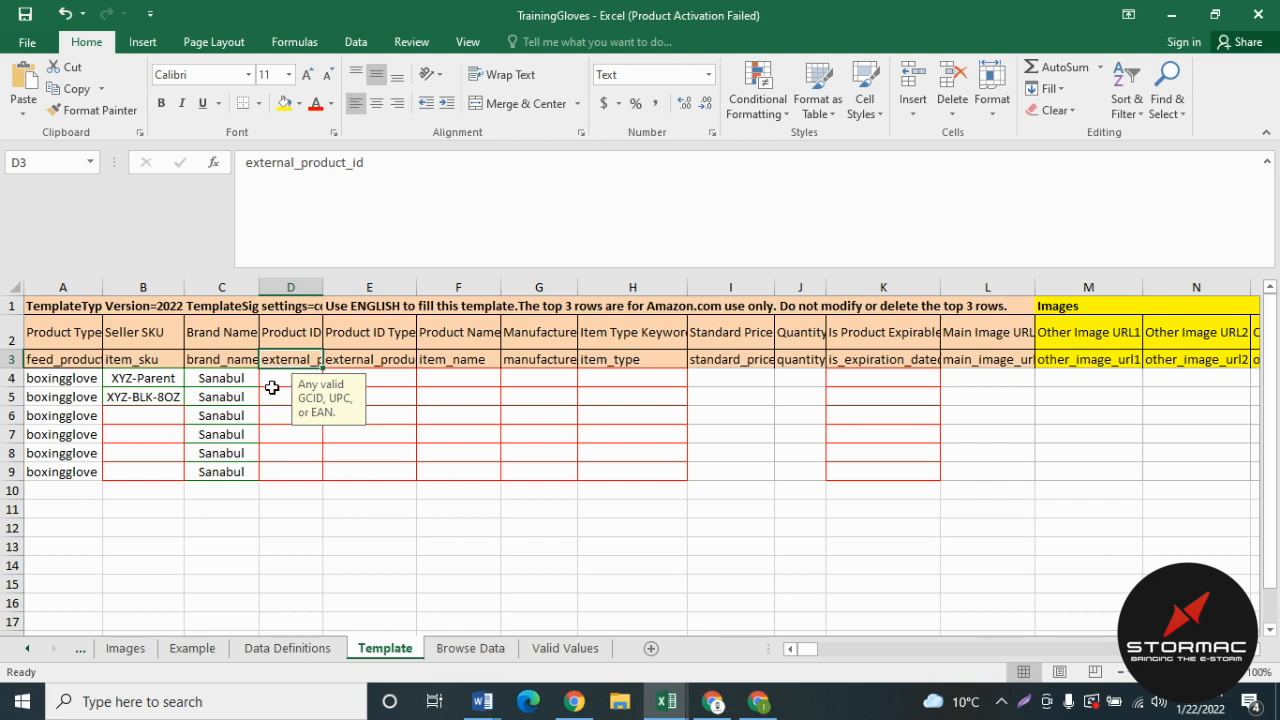
left_click(326, 434)
left_click(300, 371)
left_click(355, 358)
left_click(300, 360)
left_click(340, 360)
left_click(331, 383)
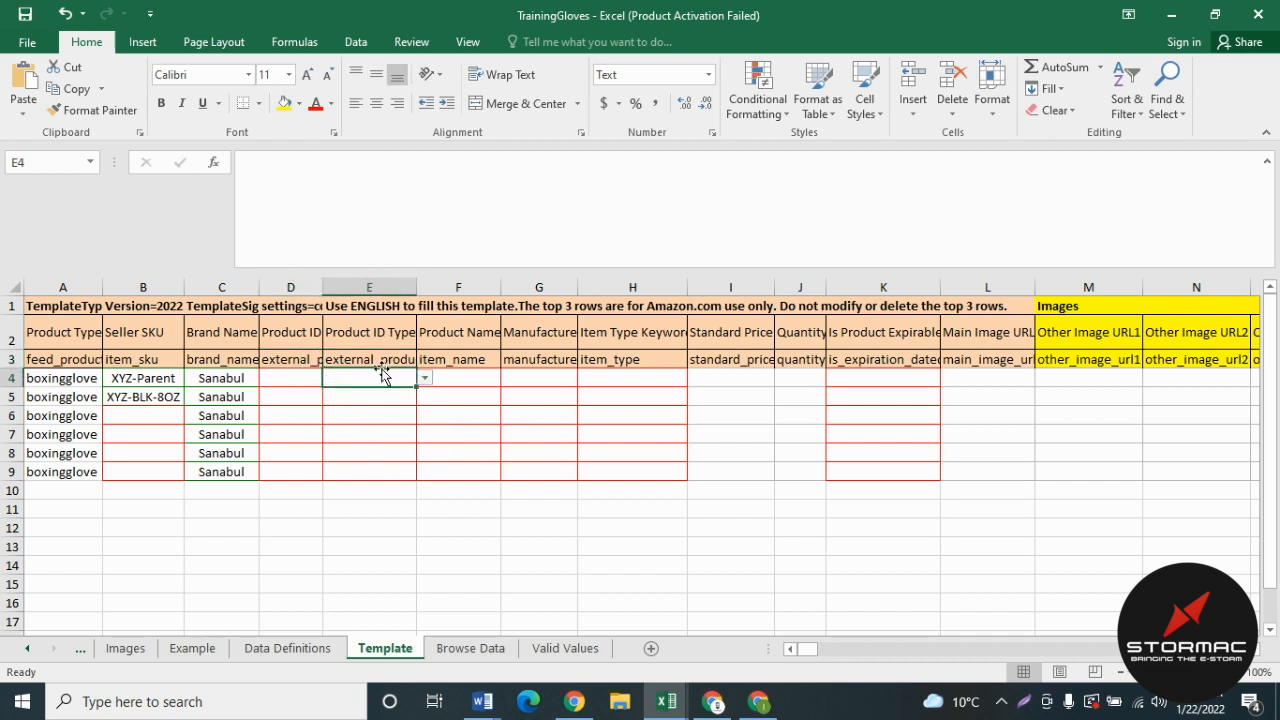
left_click(392, 400)
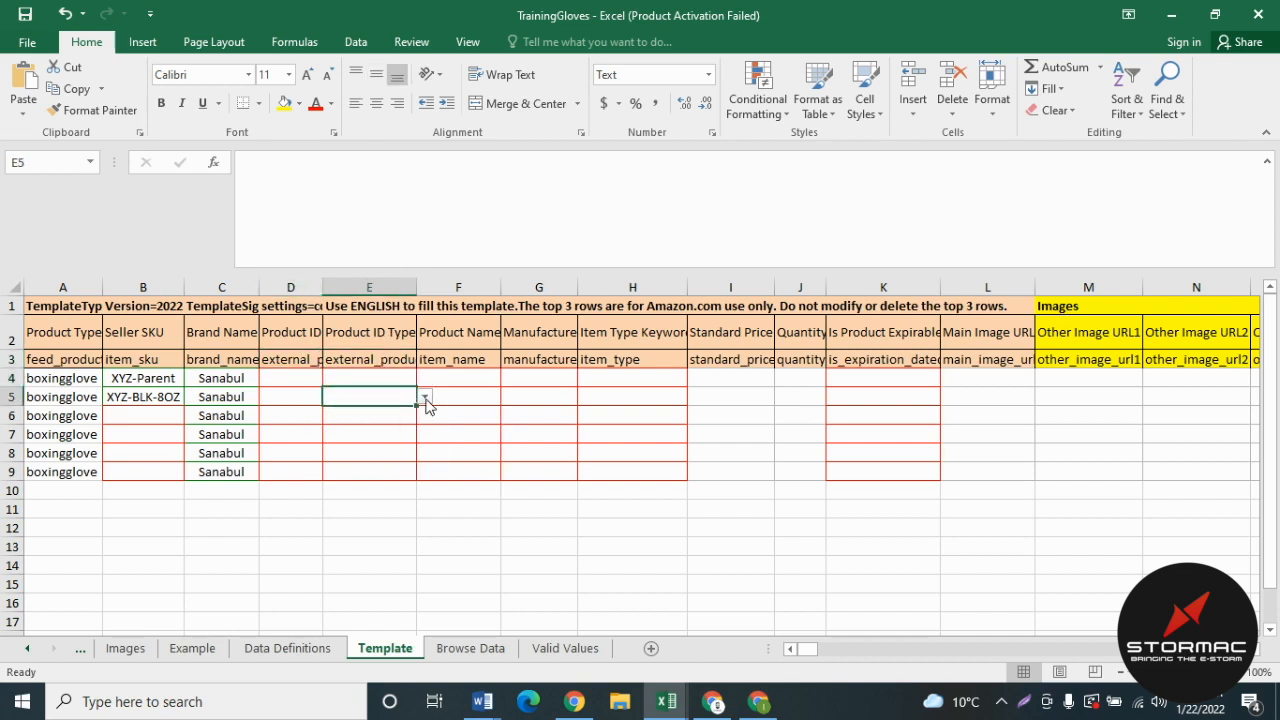
left_click(425, 399)
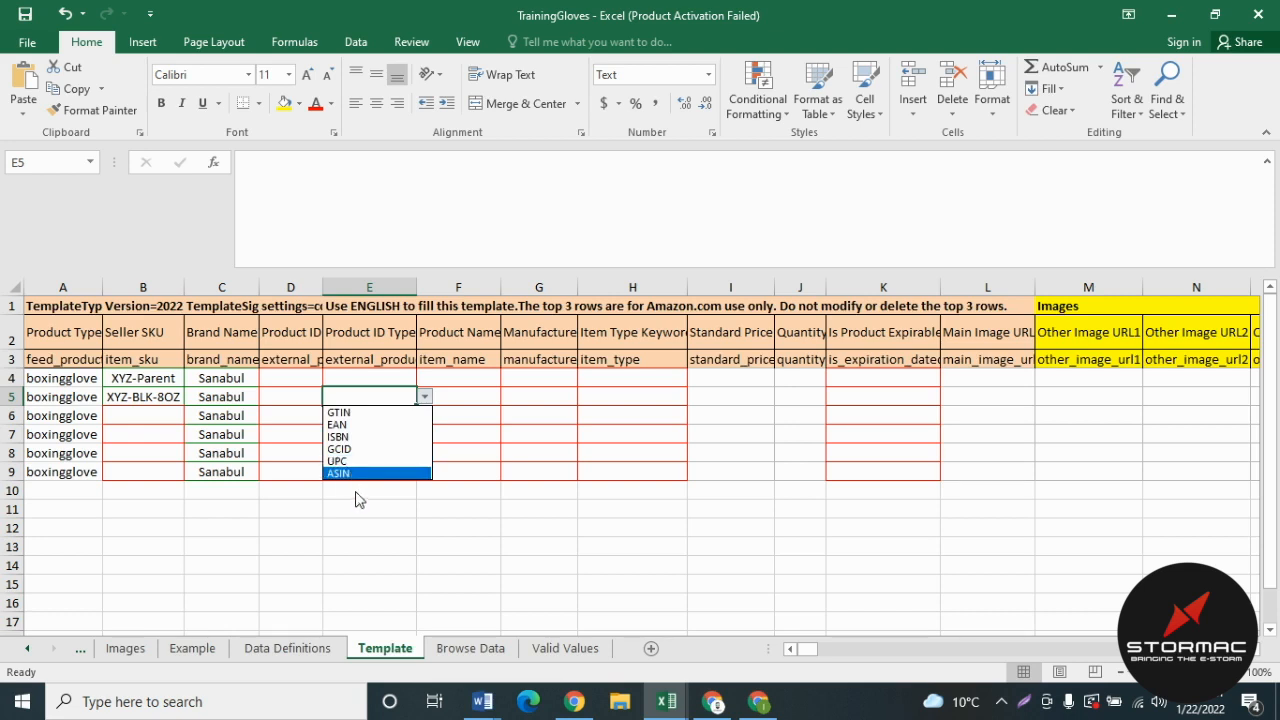
left_click(356, 493)
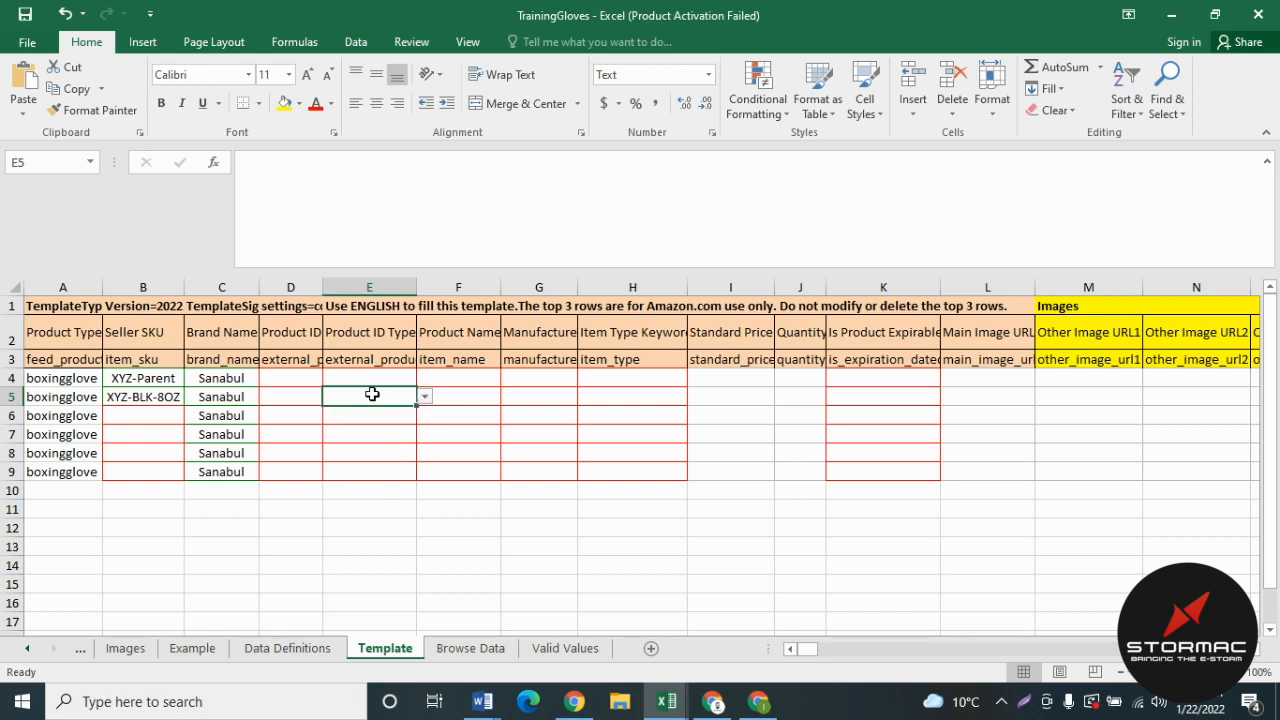
- Set the Product ID Type in cell E5 to EAN and select Product ID cell D5
left_click(297, 366)
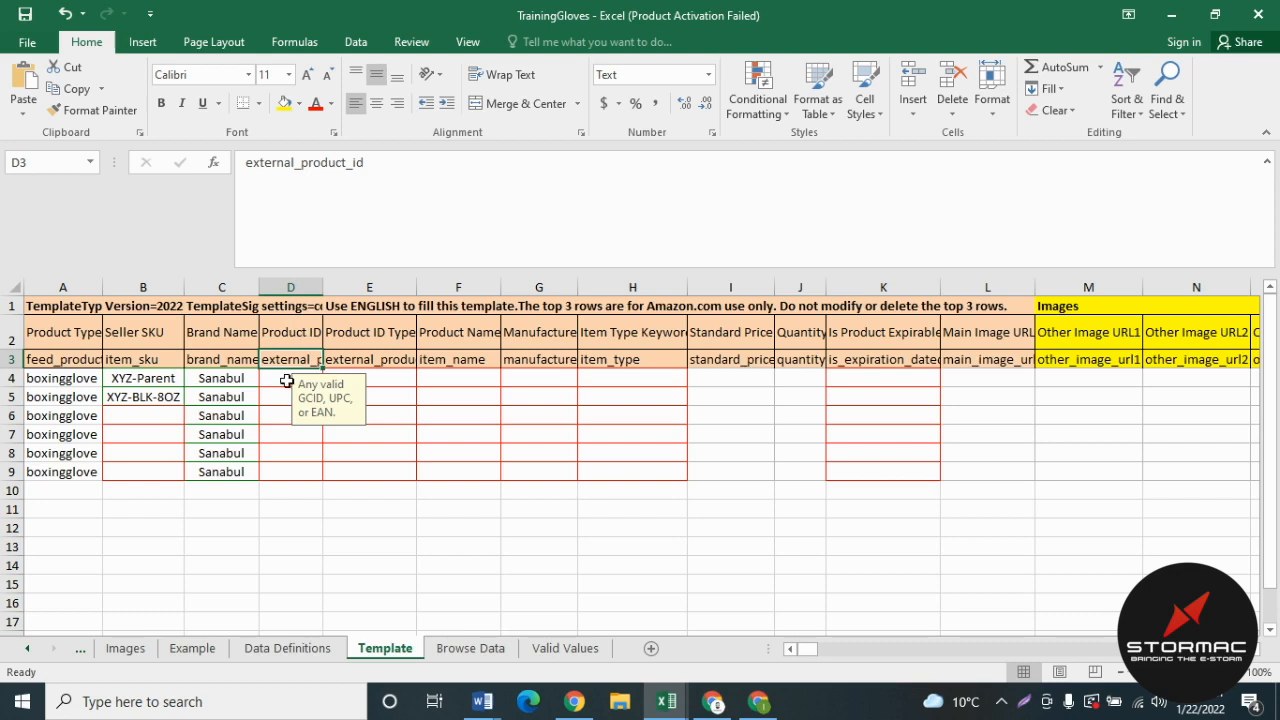
left_click(278, 393)
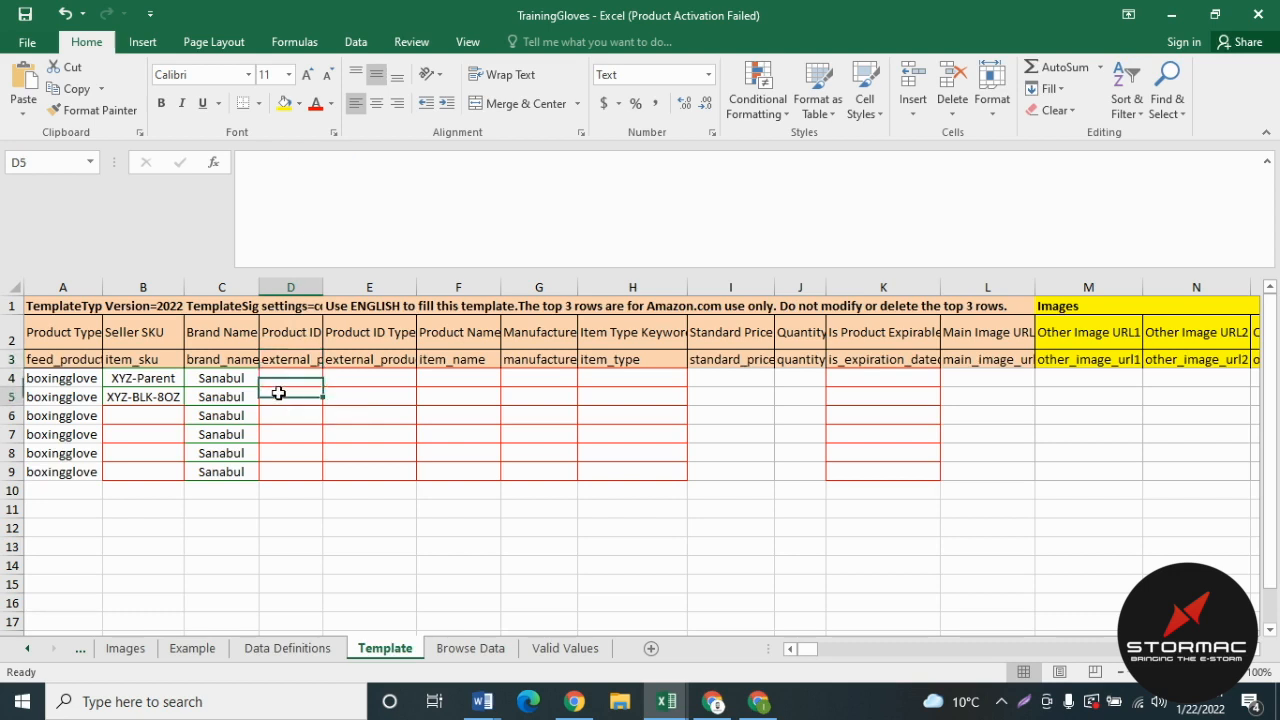
left_click(342, 398)
left_click(425, 398)
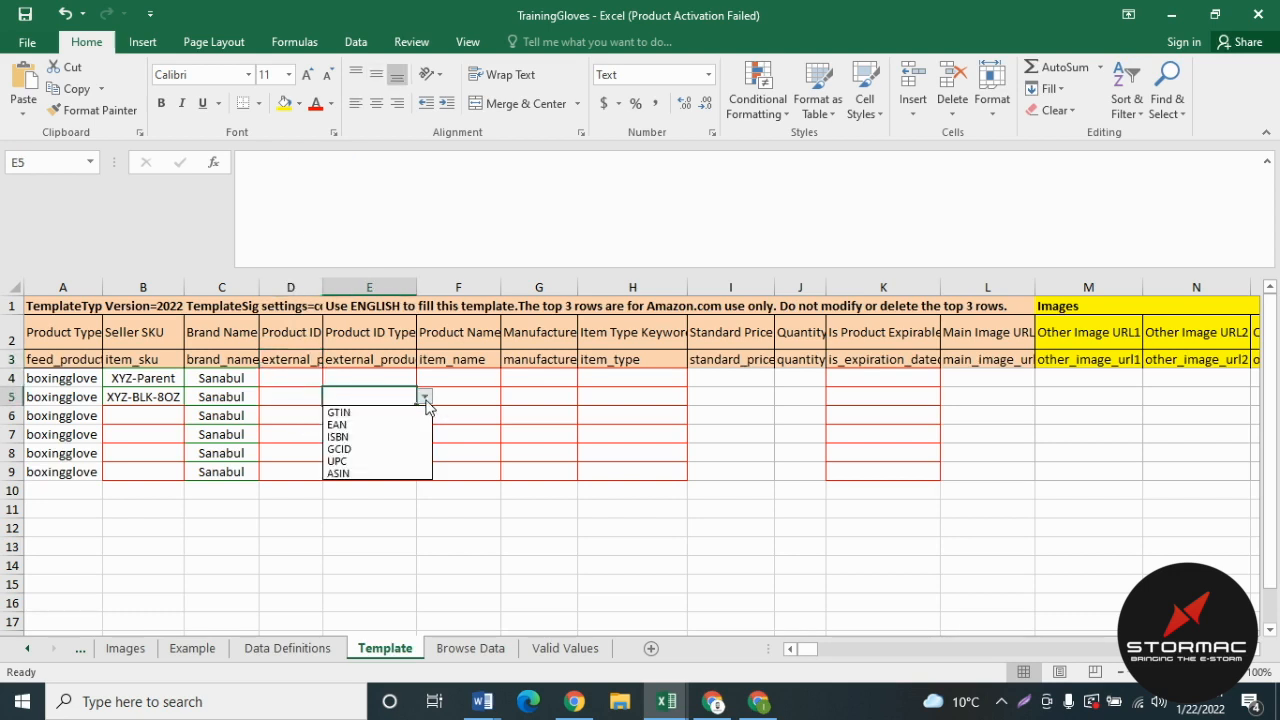
left_click(365, 427)
left_click(358, 438)
left_click(310, 399)
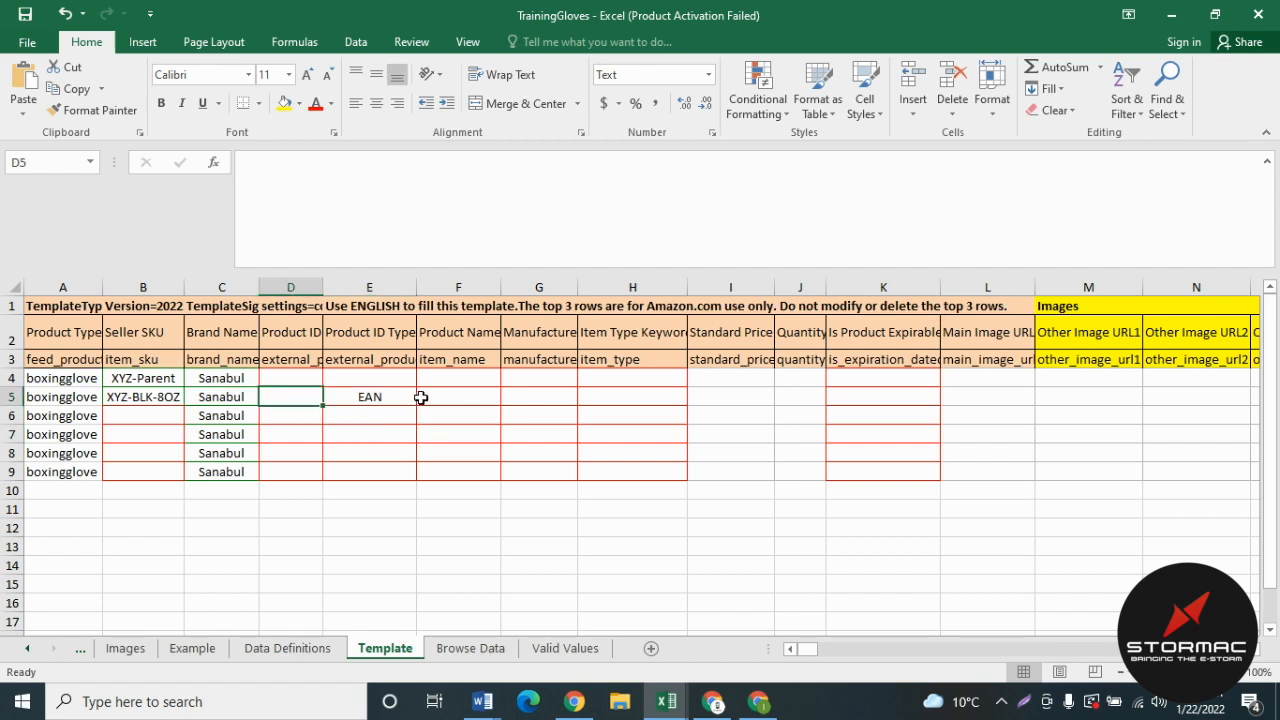
- Check the item_name entry note and try to copy the product title from the Amazon listing into Product Name cell F4
left_click(458, 398)
left_click(455, 370)
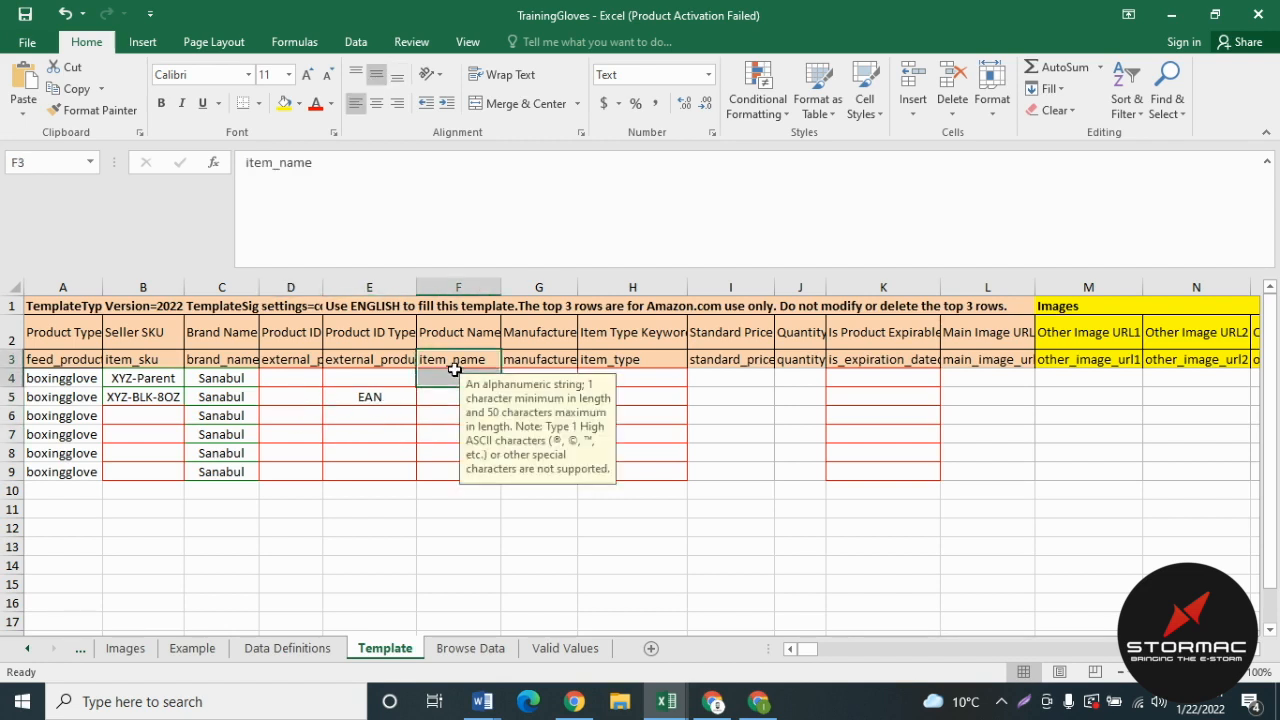
left_click(431, 397)
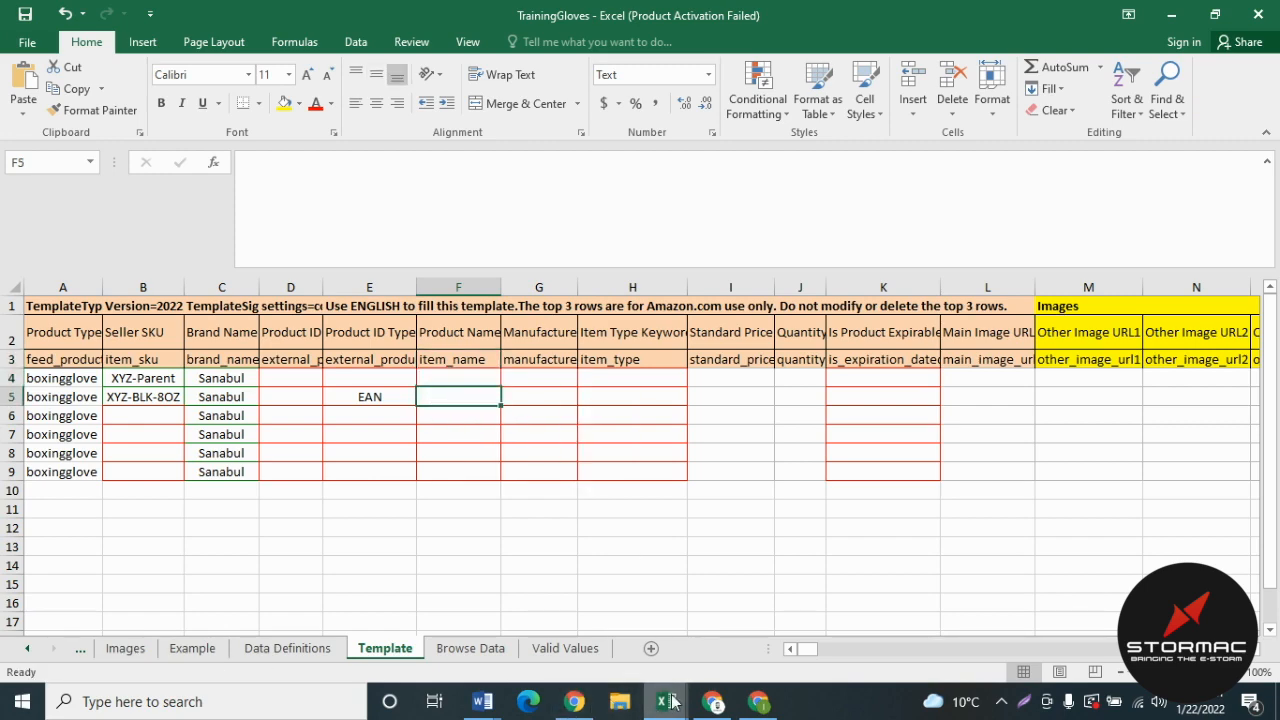
left_click(713, 702)
left_click(685, 278)
triple_click(685, 278)
left_click(685, 278)
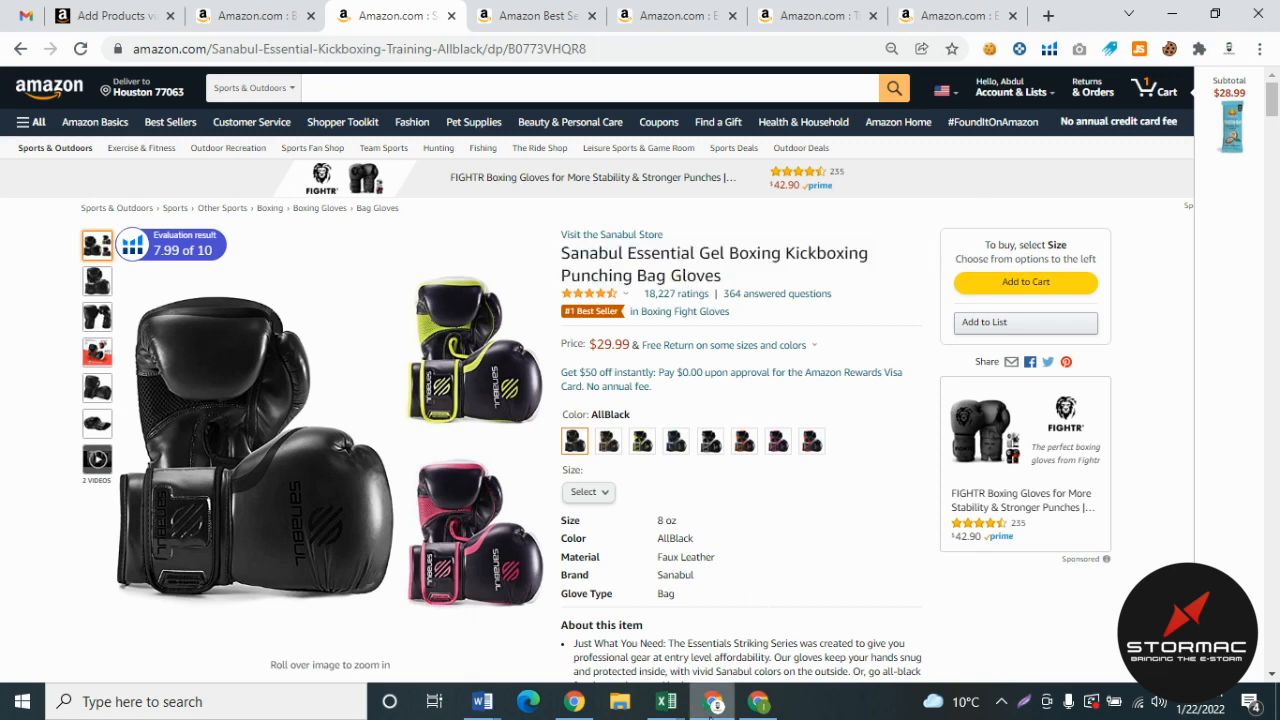
left_click(713, 702)
left_click(450, 380)
type("Sanabul")
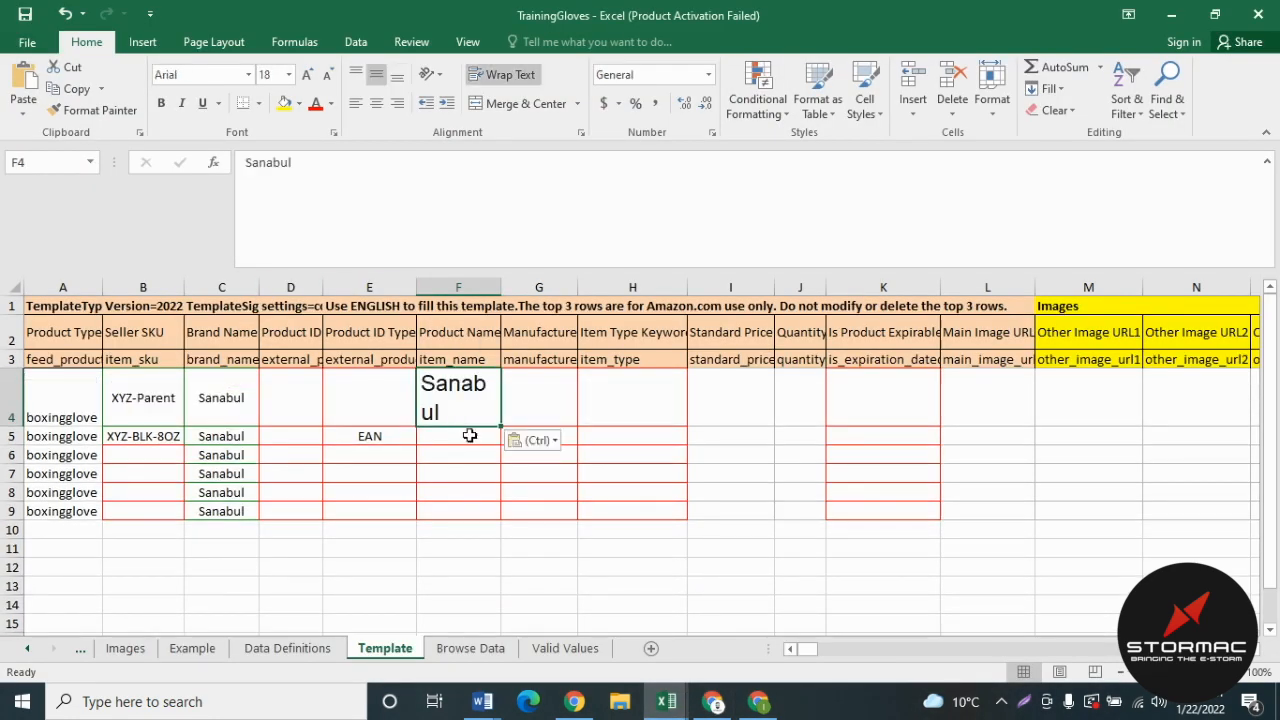
left_click(533, 440)
- Copy the full title "Sanabul Essential Gel Boxing Kickboxing Punching Bag Gloves" from the Amazon listing into cell F4 and turn off its text wrapping
left_click(713, 702)
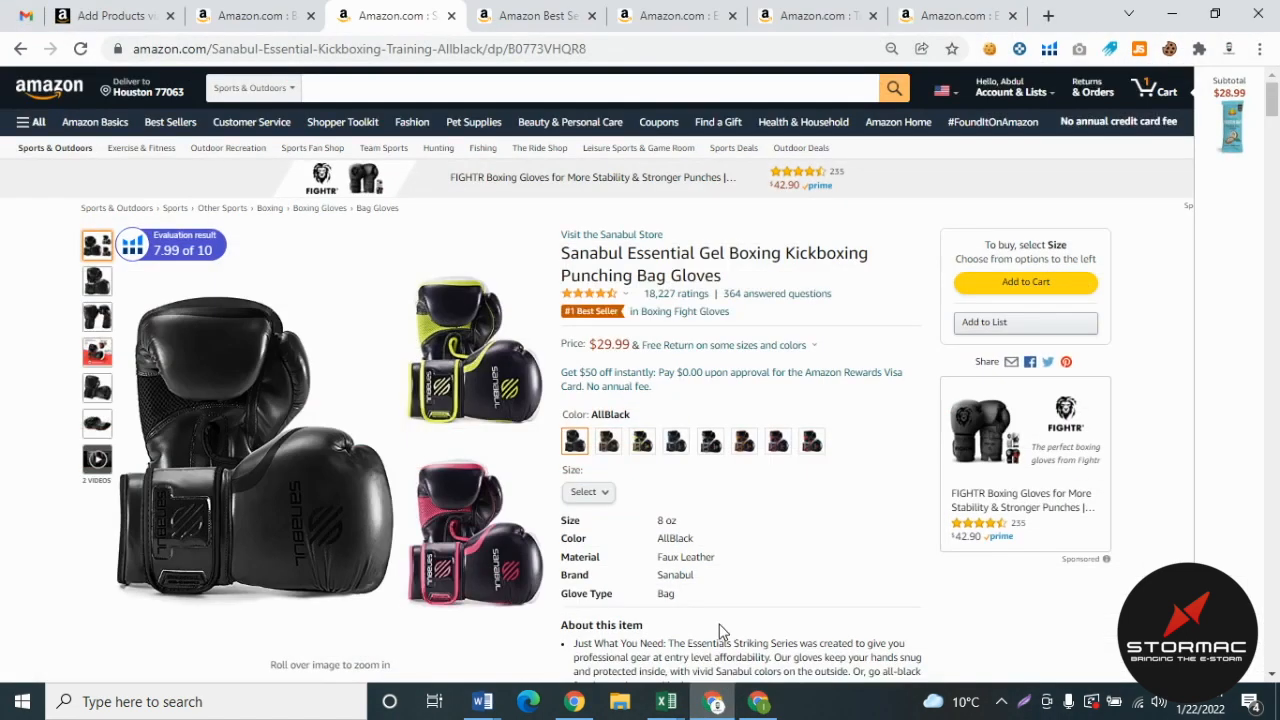
triple_click(695, 278)
key("ctrl+c")
left_click(666, 702)
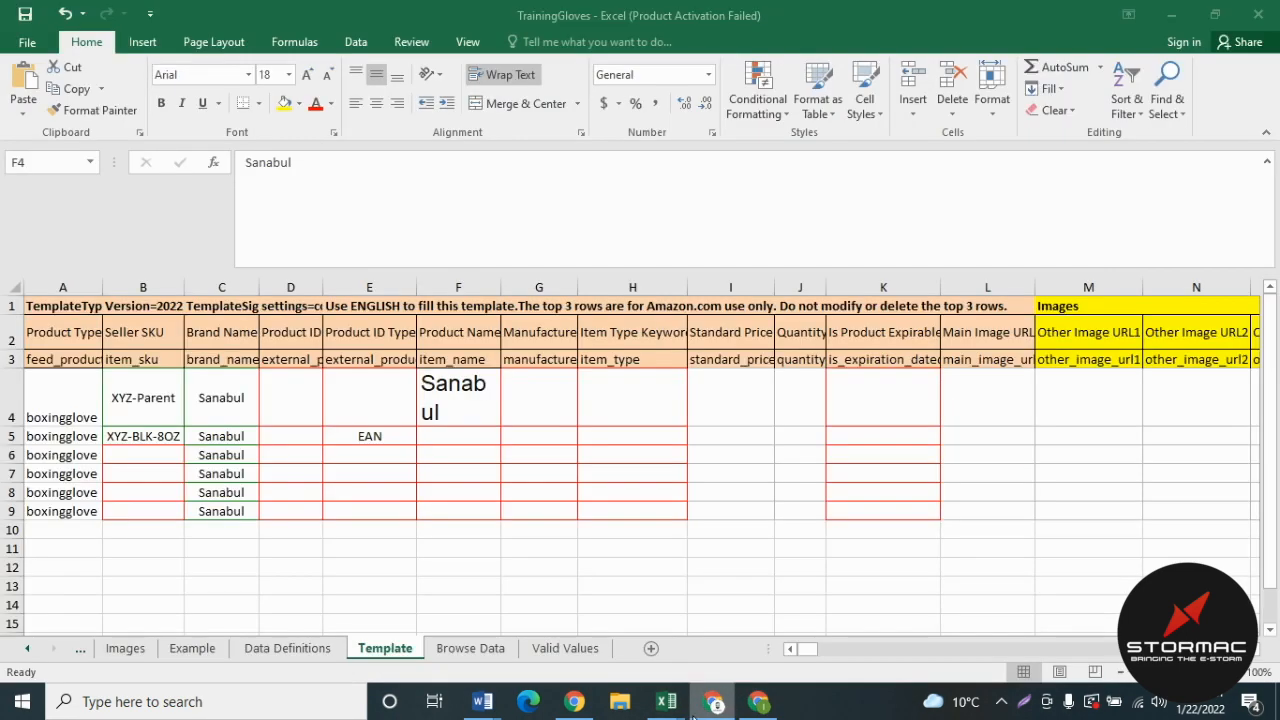
key("ctrl+v")
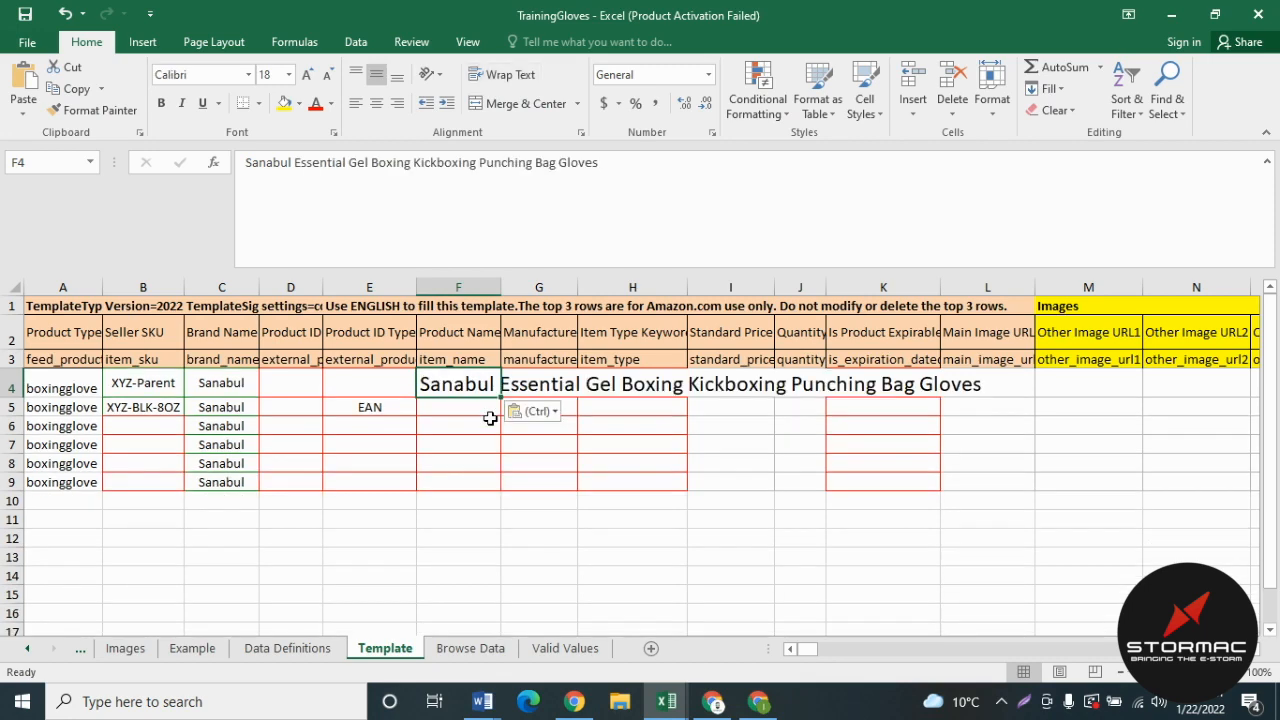
left_click(515, 411)
left_click(555, 458)
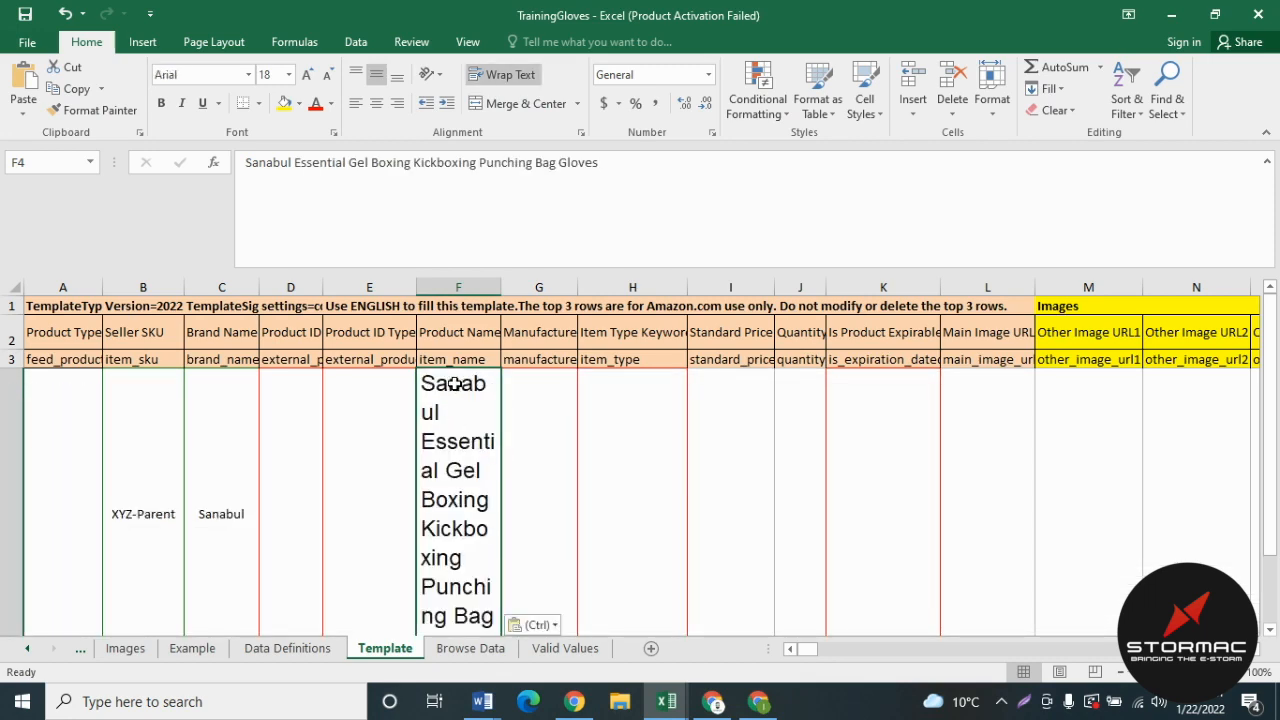
left_click(507, 76)
- Copy the cell formatting of Product ID Type cell E5 onto Product Name cell F4
left_click(484, 504)
left_click(471, 330)
left_click(376, 354)
left_click(60, 110)
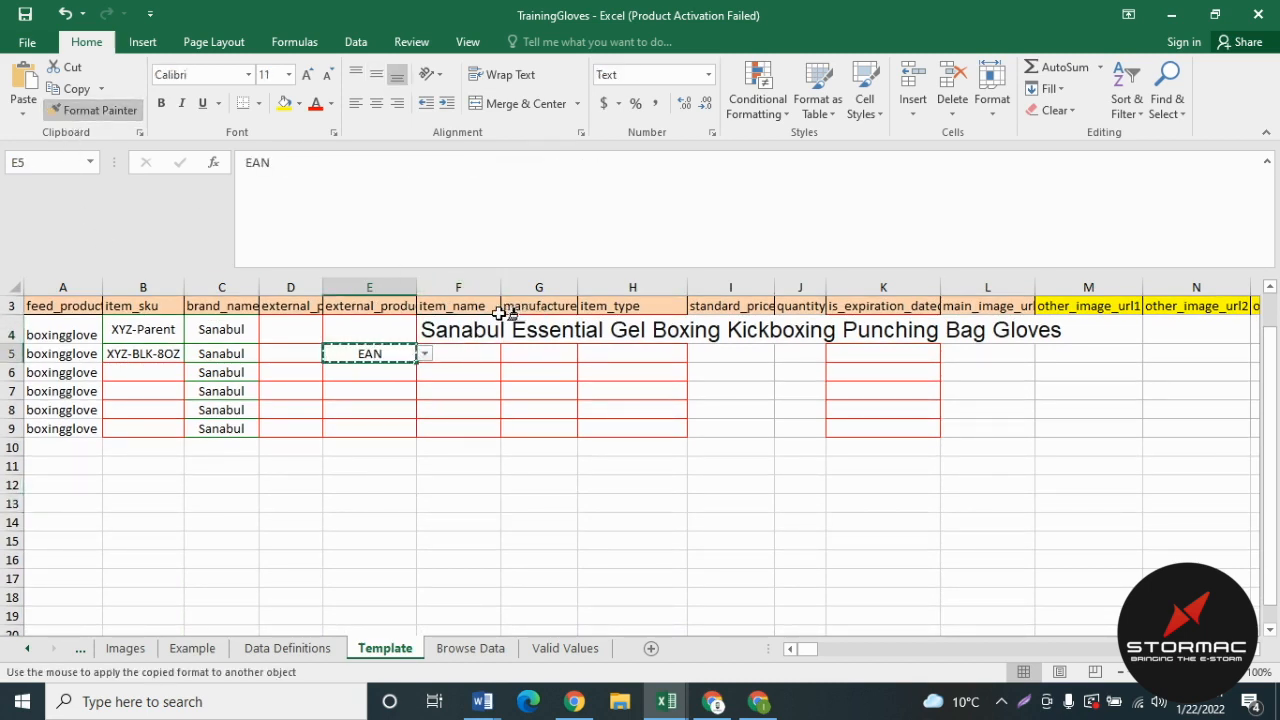
left_click(443, 328)
- Fill the product name in cell F4 down through F9
left_click(443, 362)
left_click_drag(481, 330, 464, 413)
key("ctrl+d")
left_click(531, 364)
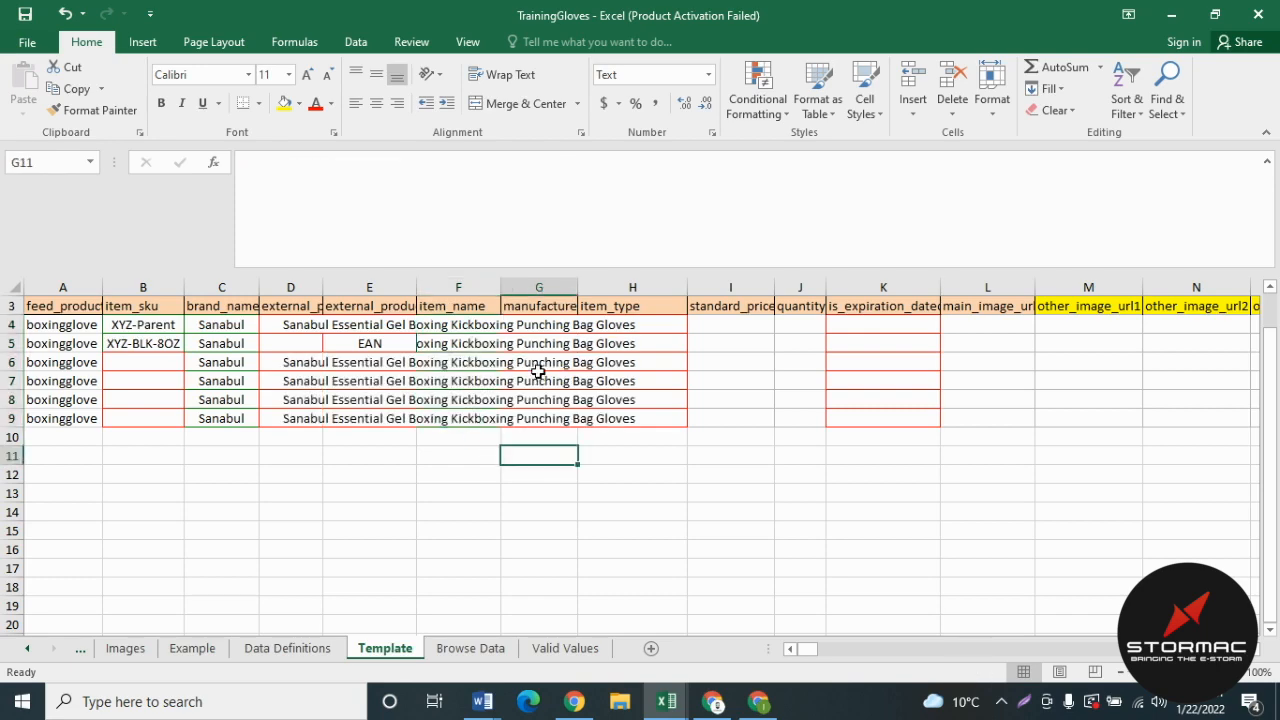
- Check the manufacturer entry note and copy the brand name Sanabul from C4:C9 into Manufacturer cells G4:G9
scroll(531, 340, "up", 1)
left_click(531, 358)
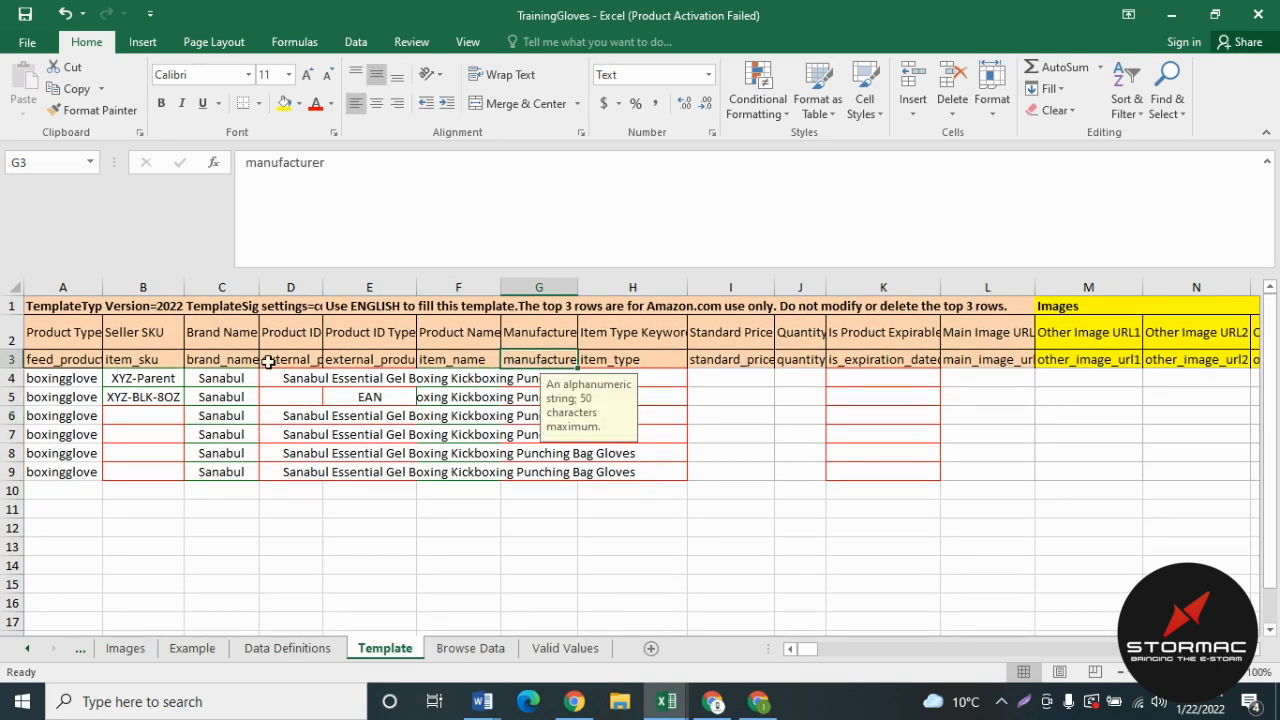
left_click_drag(235, 376, 246, 480)
key("ctrl+c")
left_click(545, 380)
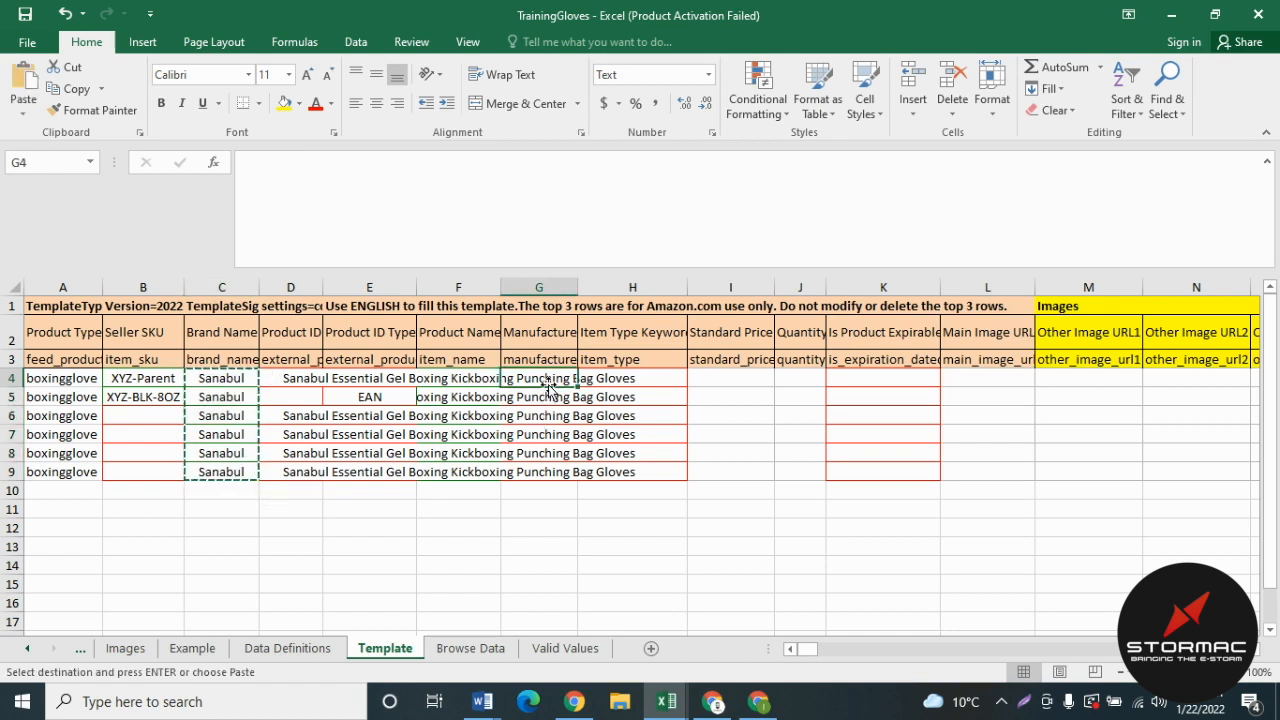
key("ctrl+v")
left_click(618, 436)
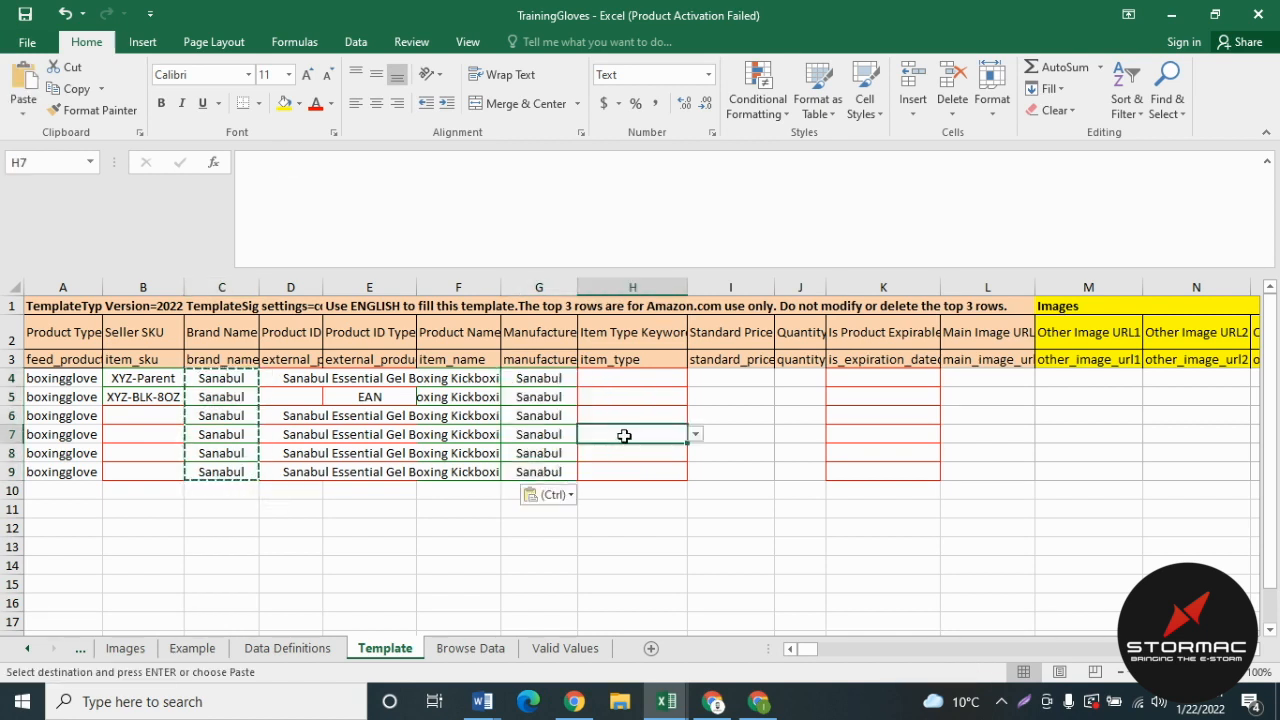
- Set the Item Type Keyword in cell H4 to training-boxing-gloves and fill it down through H9
left_click(654, 381)
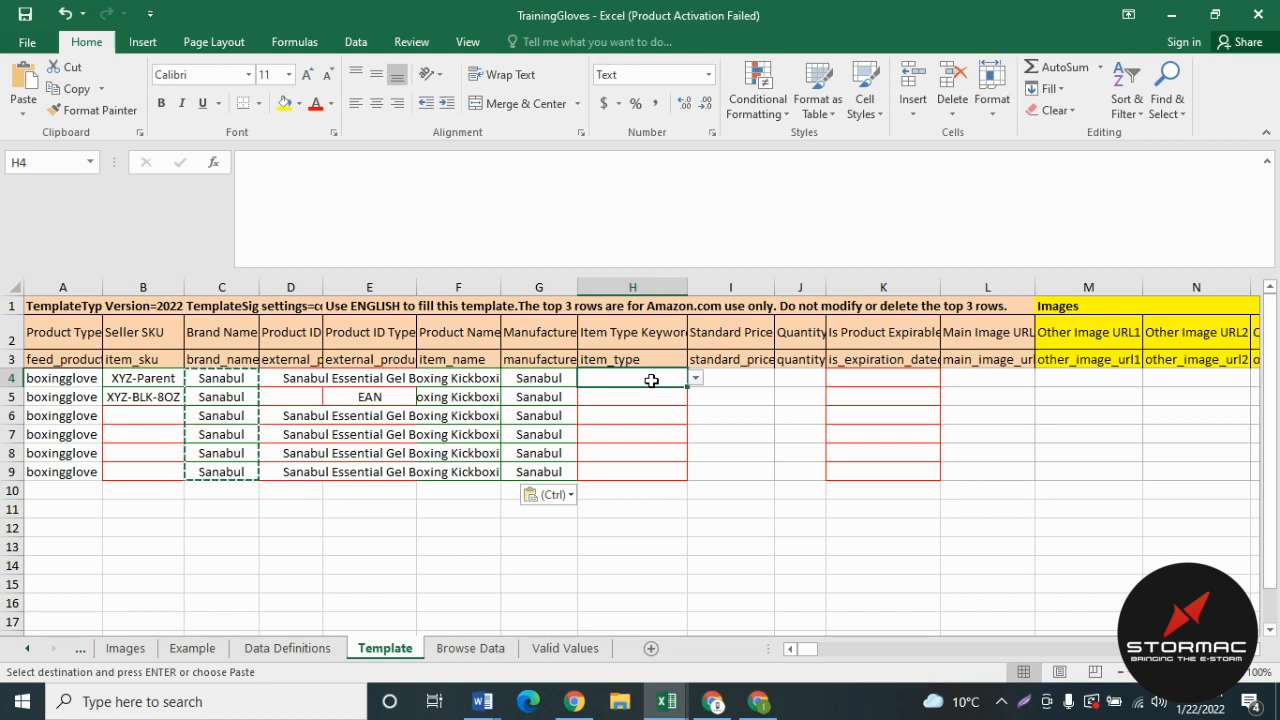
left_click(695, 378)
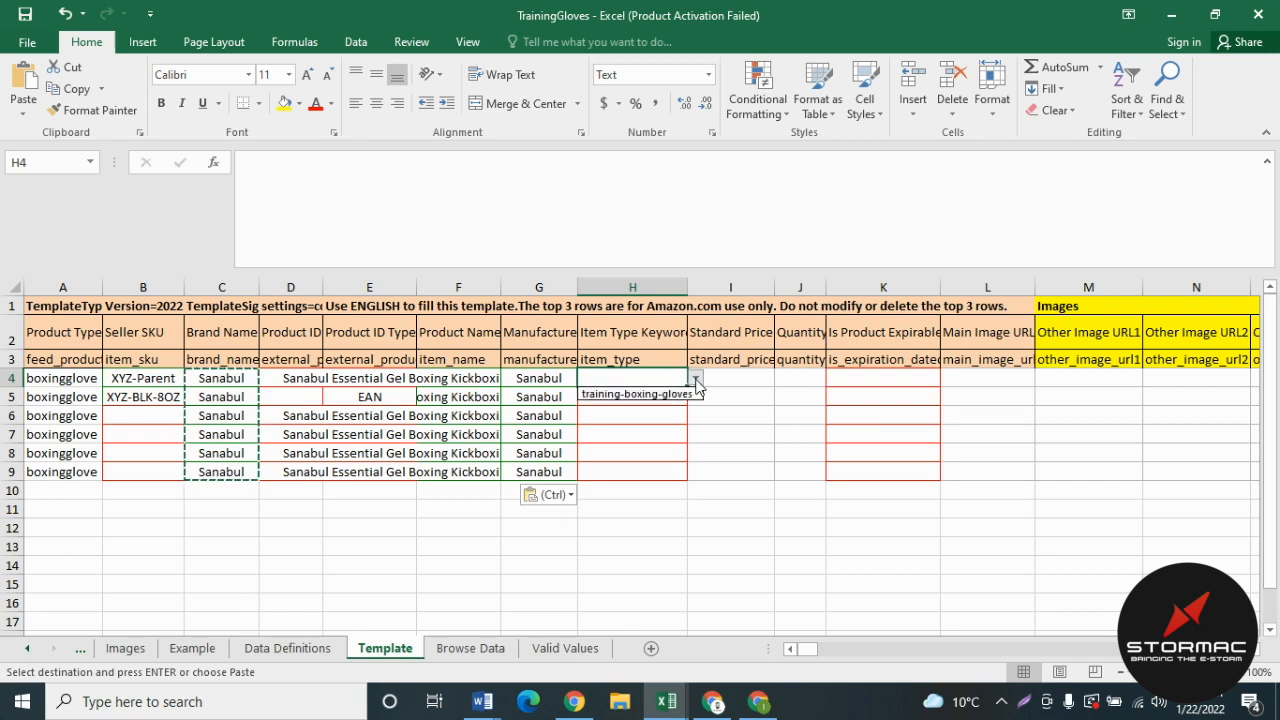
left_click(675, 395)
left_click(660, 397)
left_click_drag(660, 381, 647, 463)
type("d")
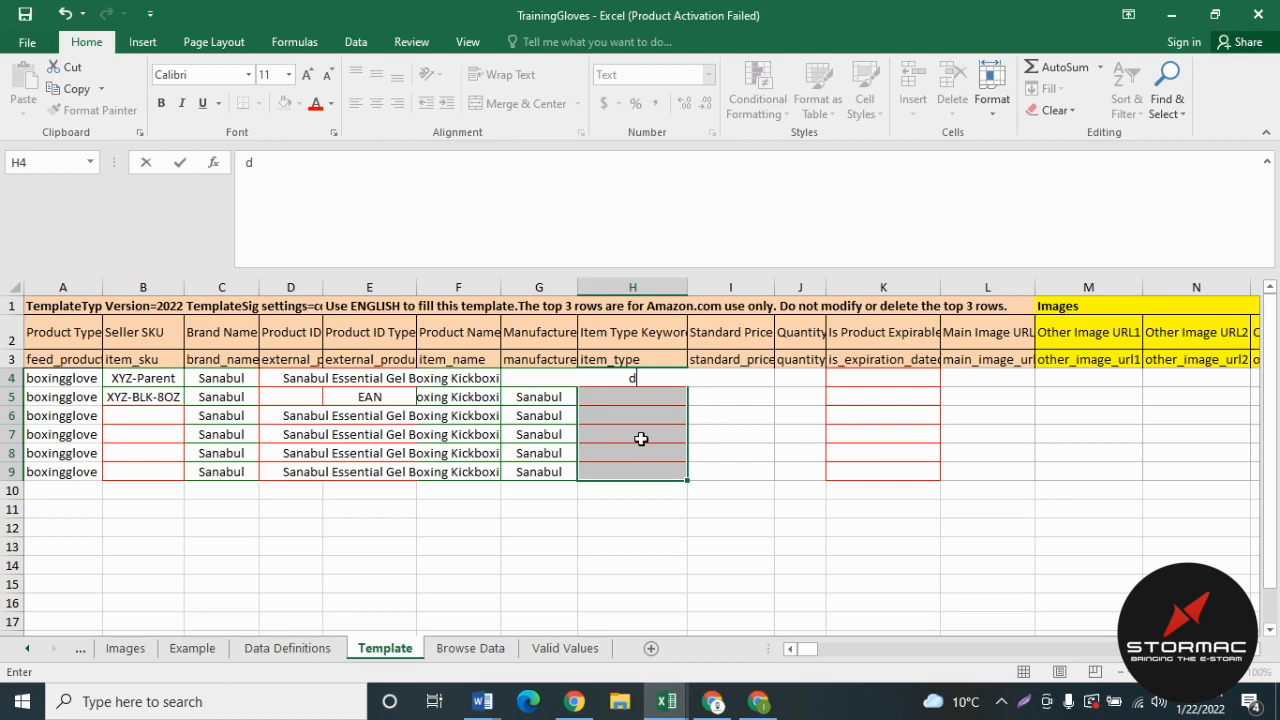
key("Escape")
left_click(667, 498)
left_click_drag(643, 376, 643, 466)
key("ctrl+d")
- Examine the Amazon glove listings and the item_type_keyword valid value for the selected Training Gloves classification in Seller Central
left_click(713, 701)
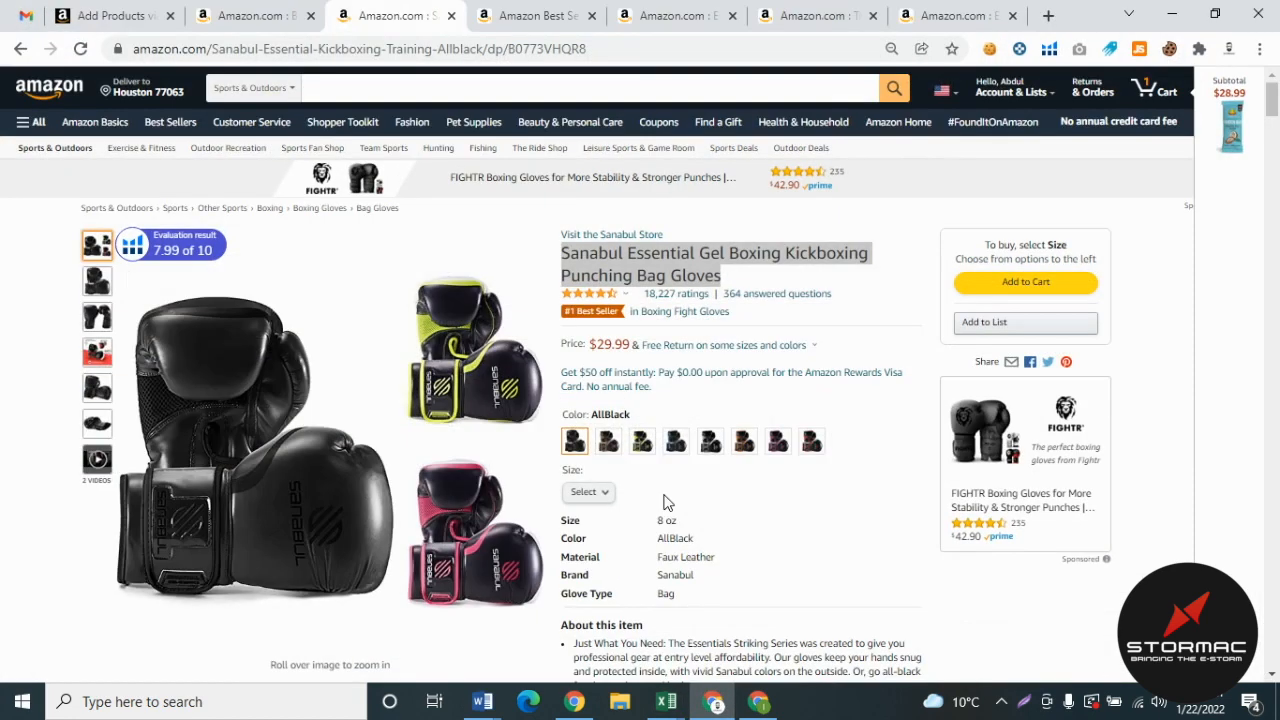
left_click(300, 8)
scroll(443, 210, "up", 3)
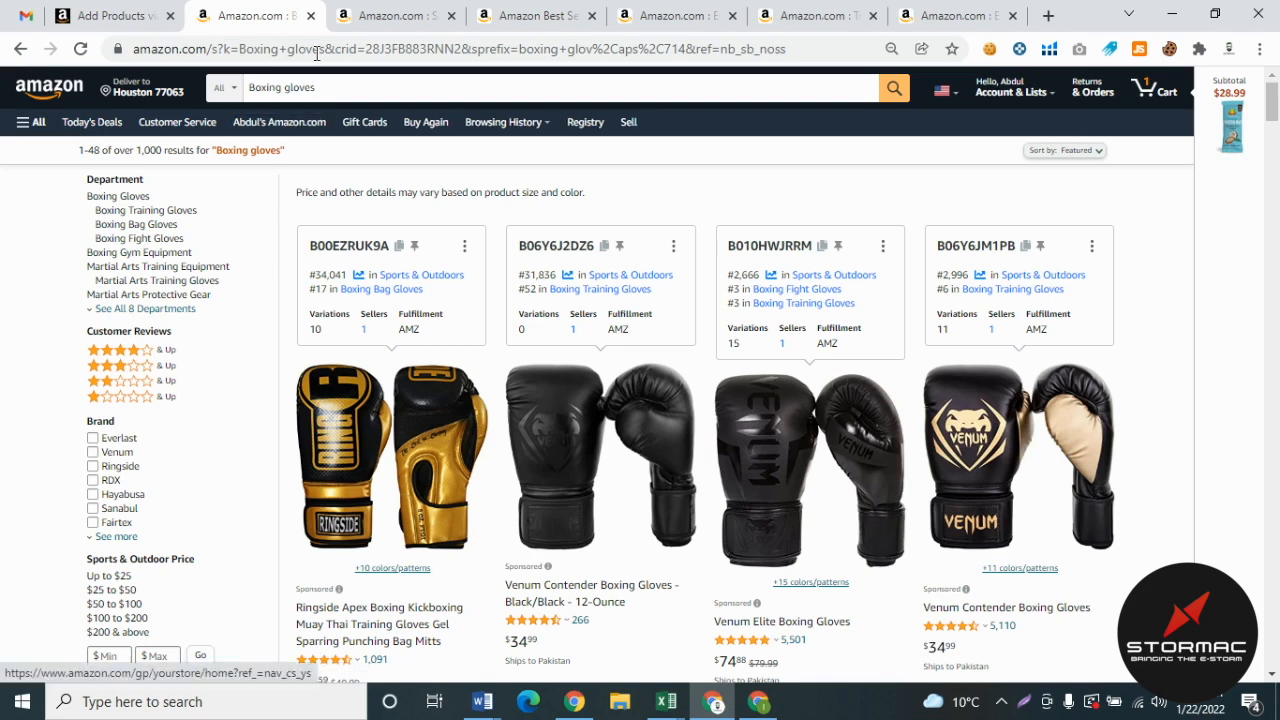
left_click(378, 10)
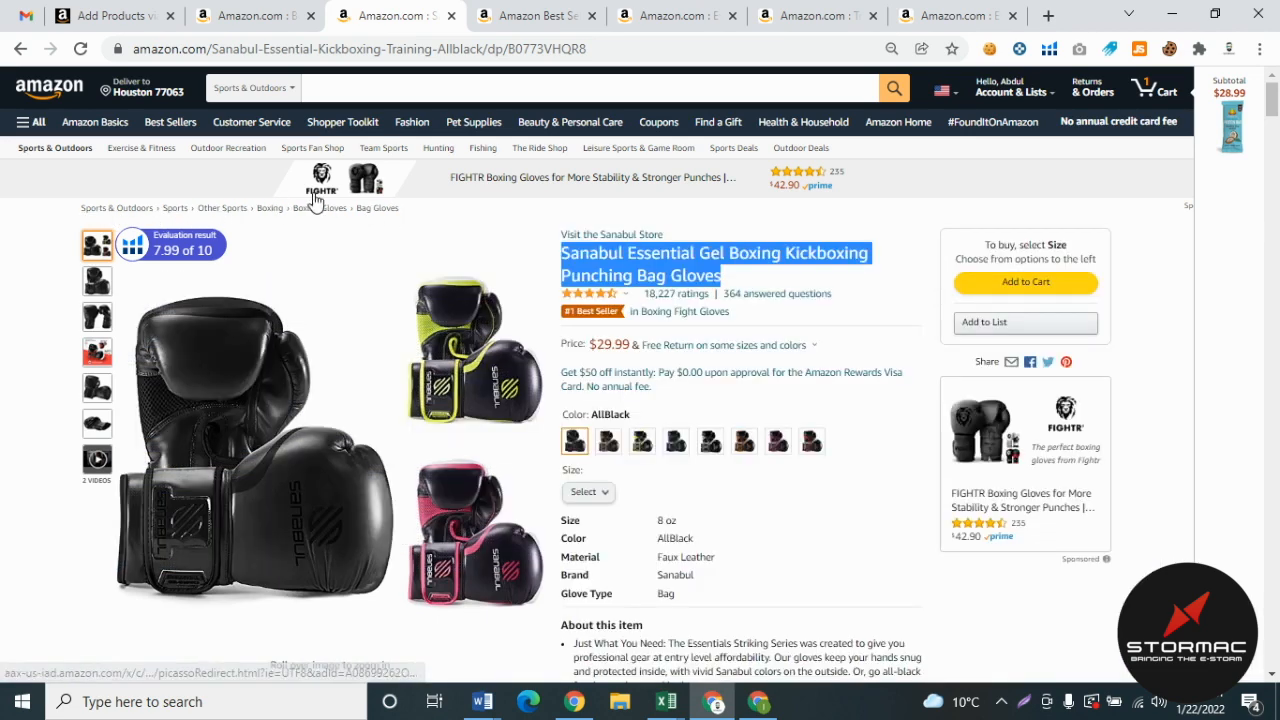
left_click(135, 12)
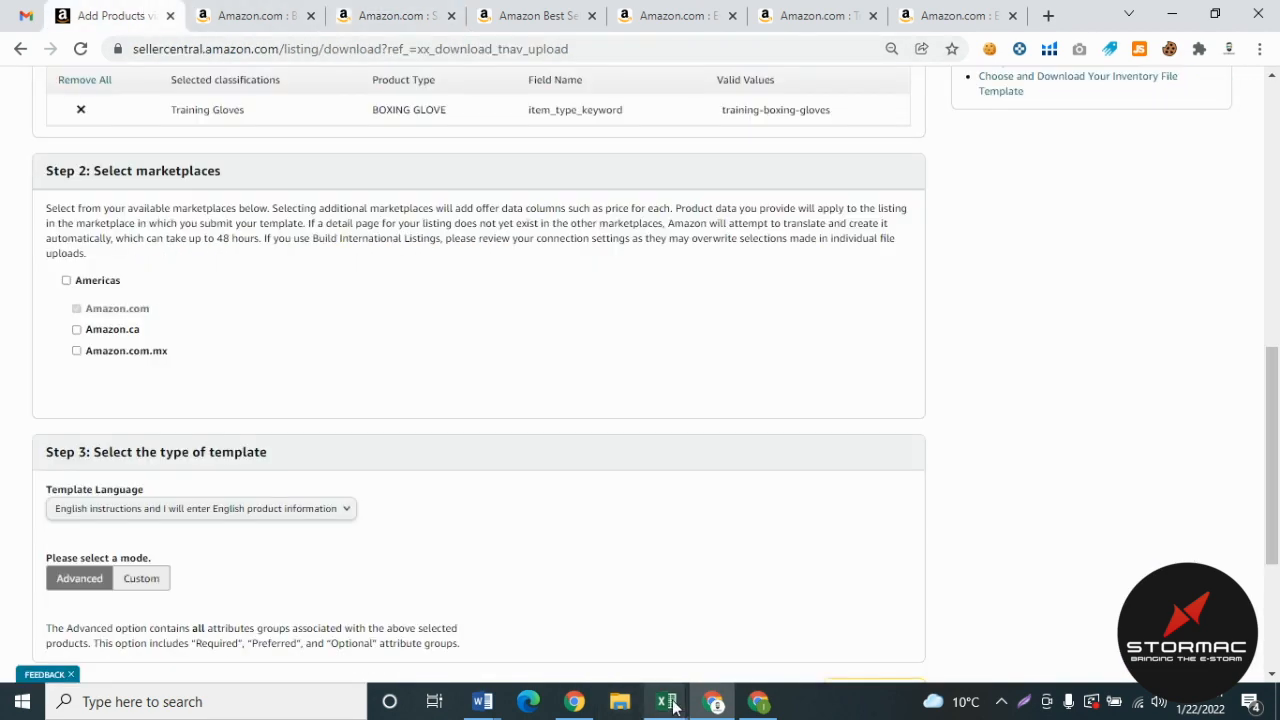
mouse_move(666, 701)
left_click(771, 606)
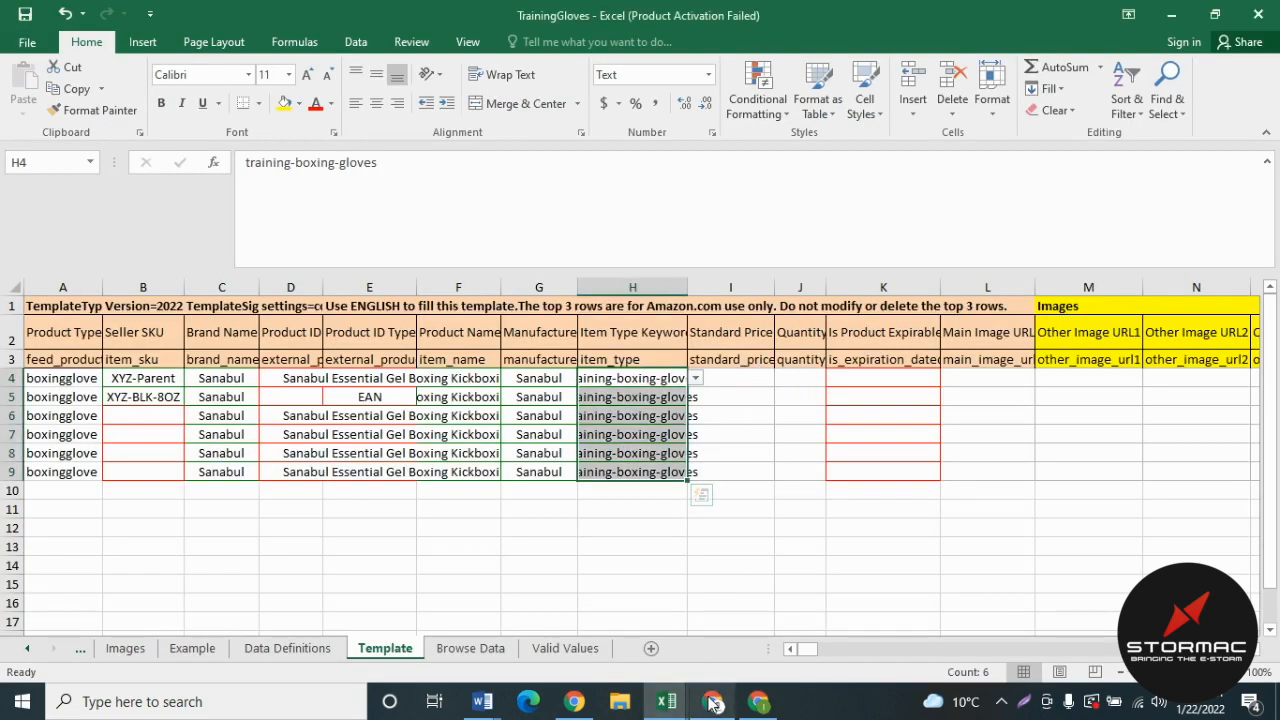
left_click(746, 372)
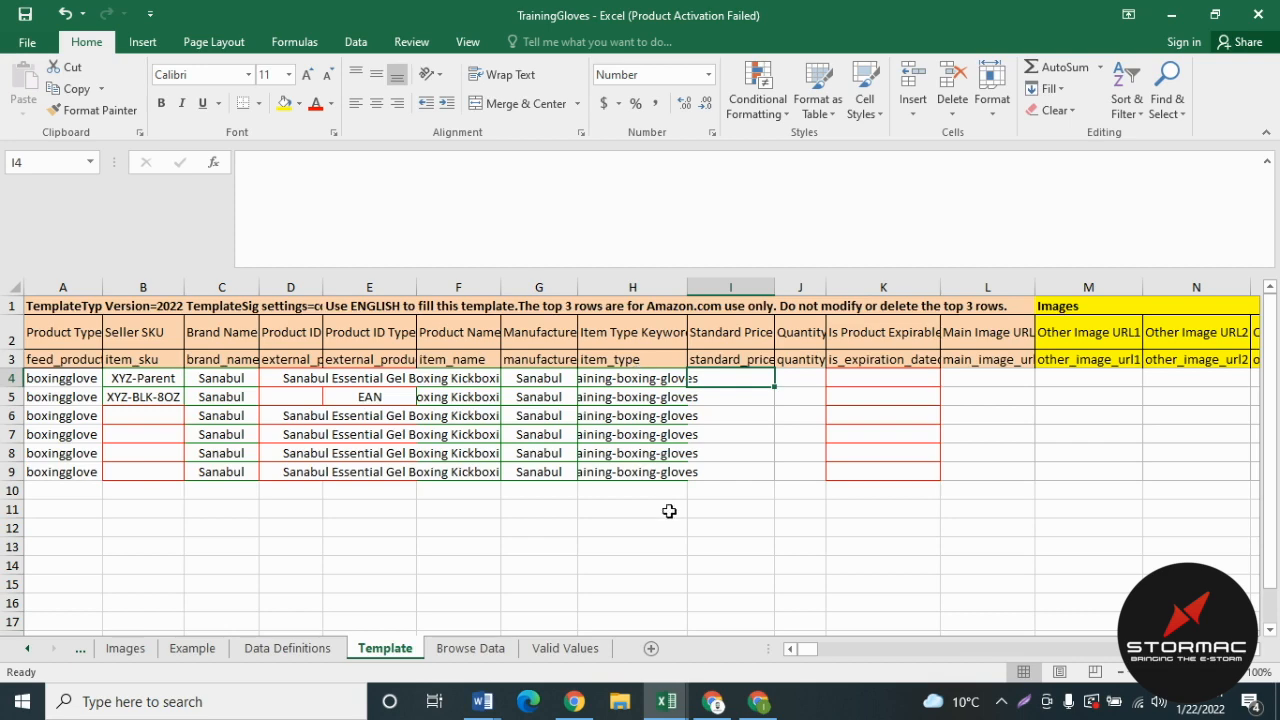
left_click(713, 706)
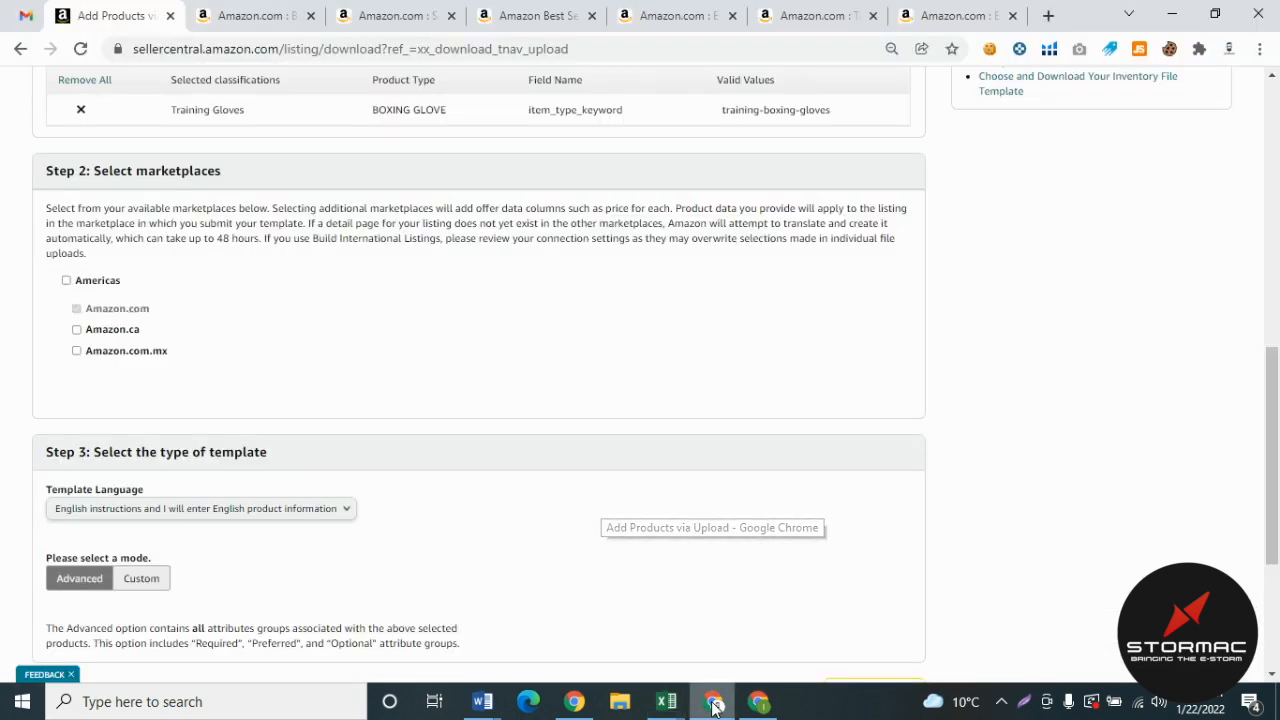
scroll(590, 444, "up", 4)
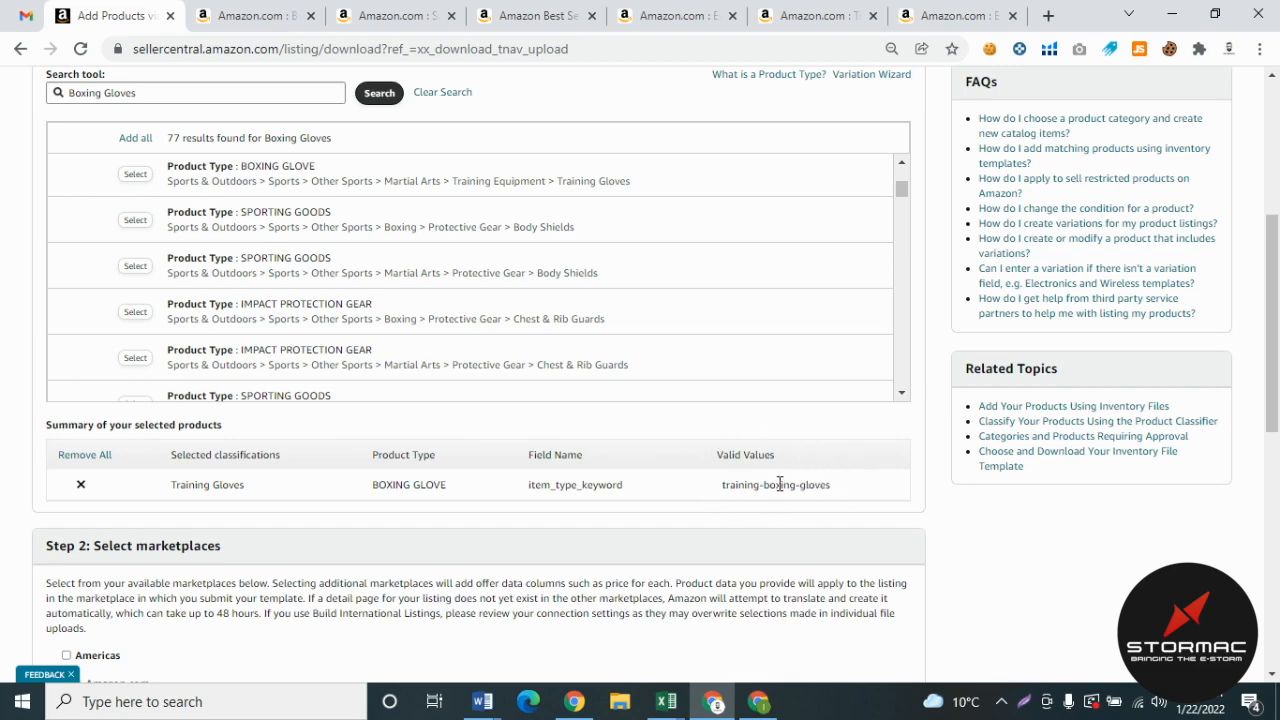
- Switch back to the TrainingGloves workbook and check the item type options offered for cell H4
left_click(667, 701)
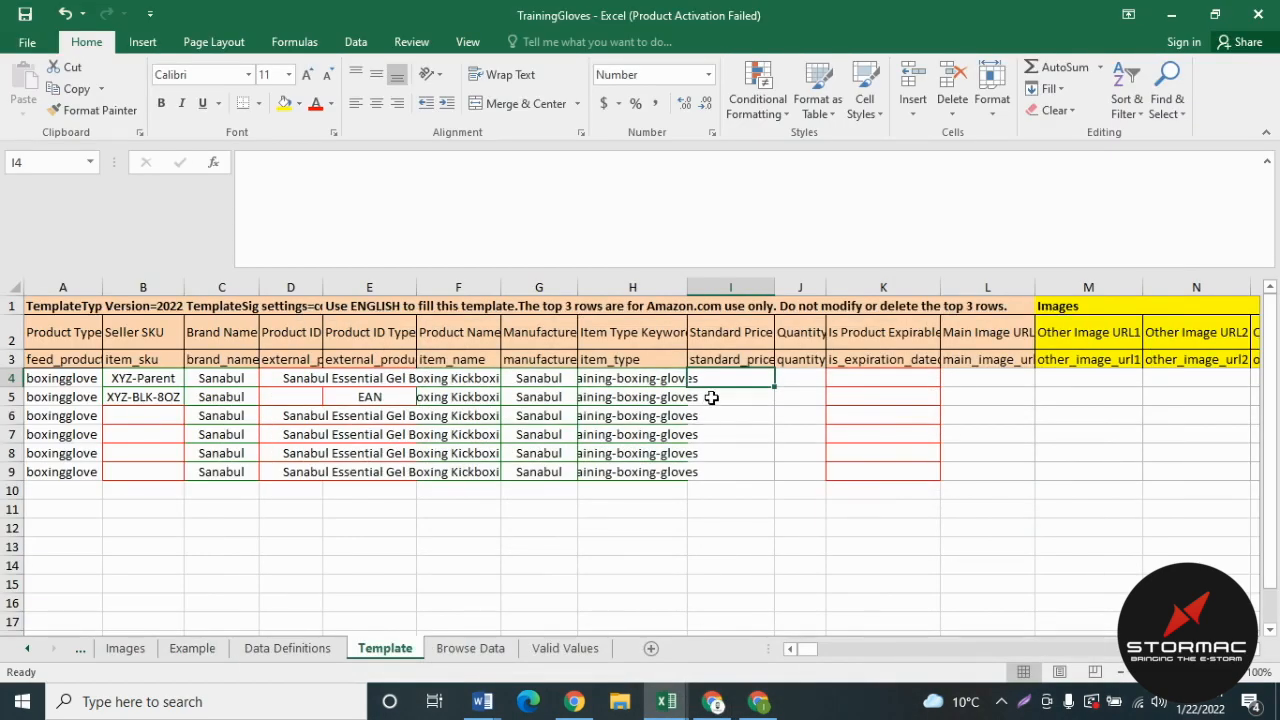
left_click(656, 380)
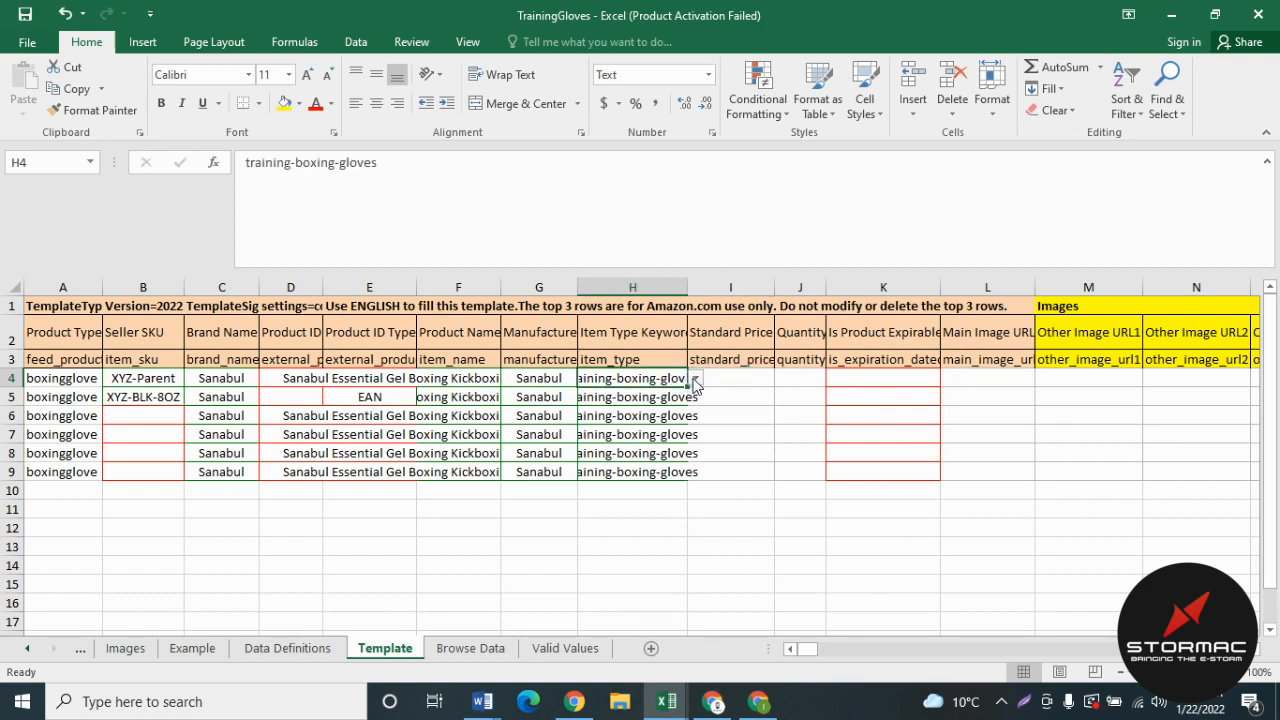
left_click(695, 380)
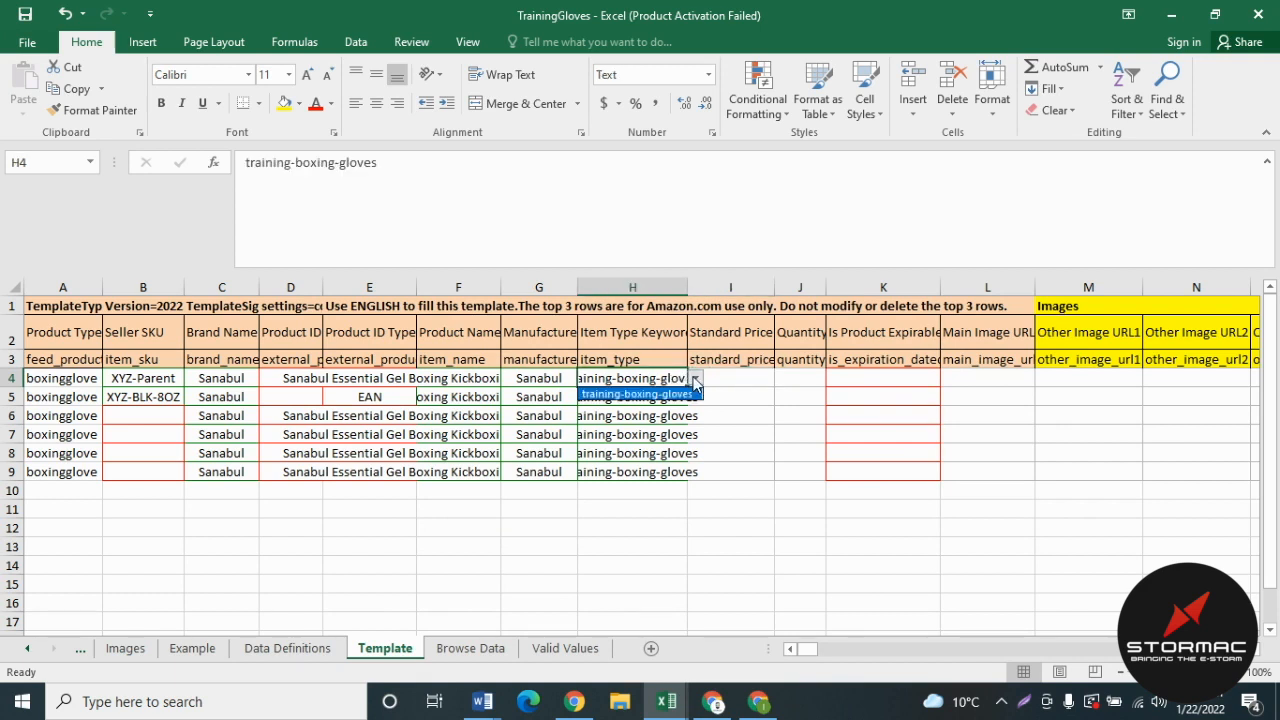
left_click(630, 394)
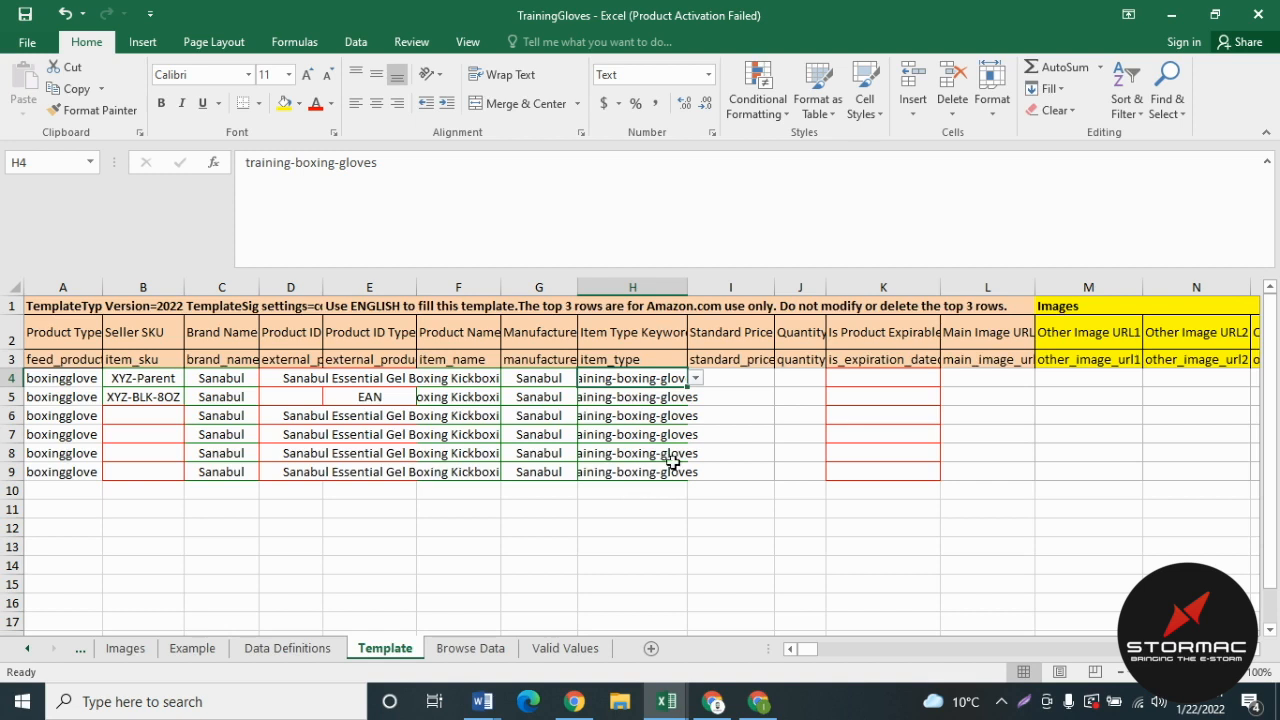
left_click(721, 435)
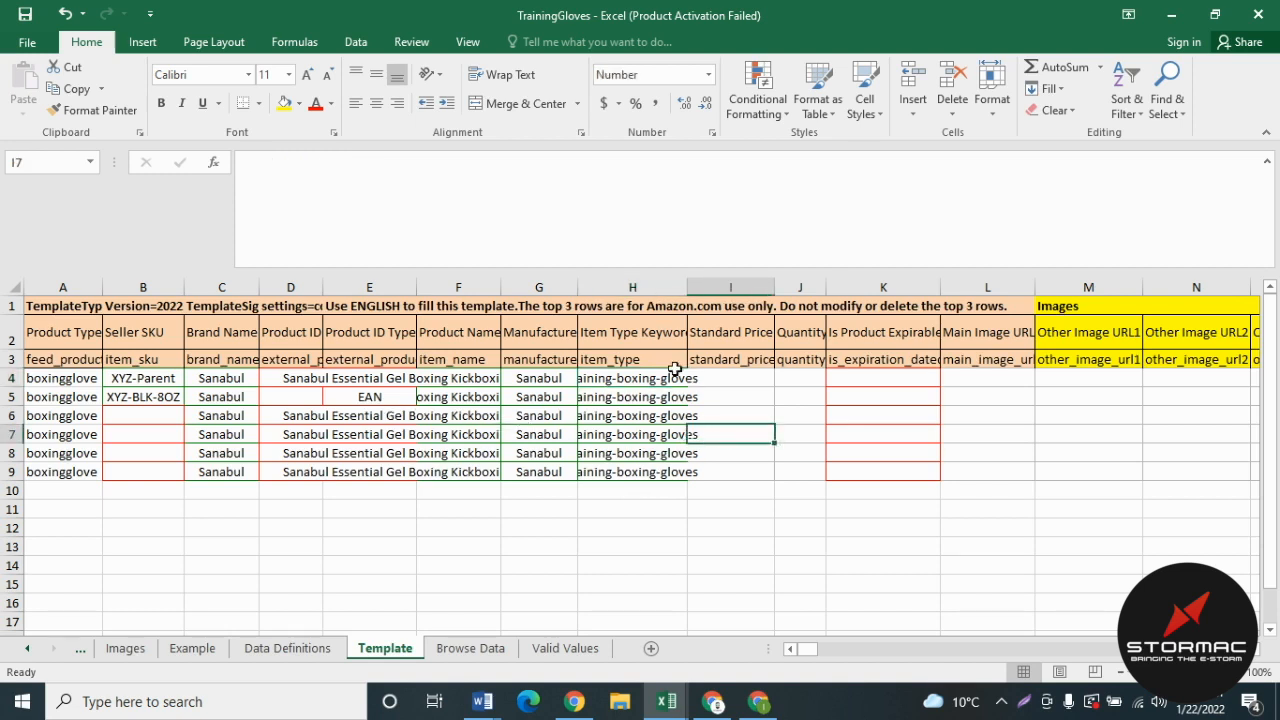
- Enter a Standard Price of 23.99 in cell I5 and fill it down through I9
left_click(748, 380)
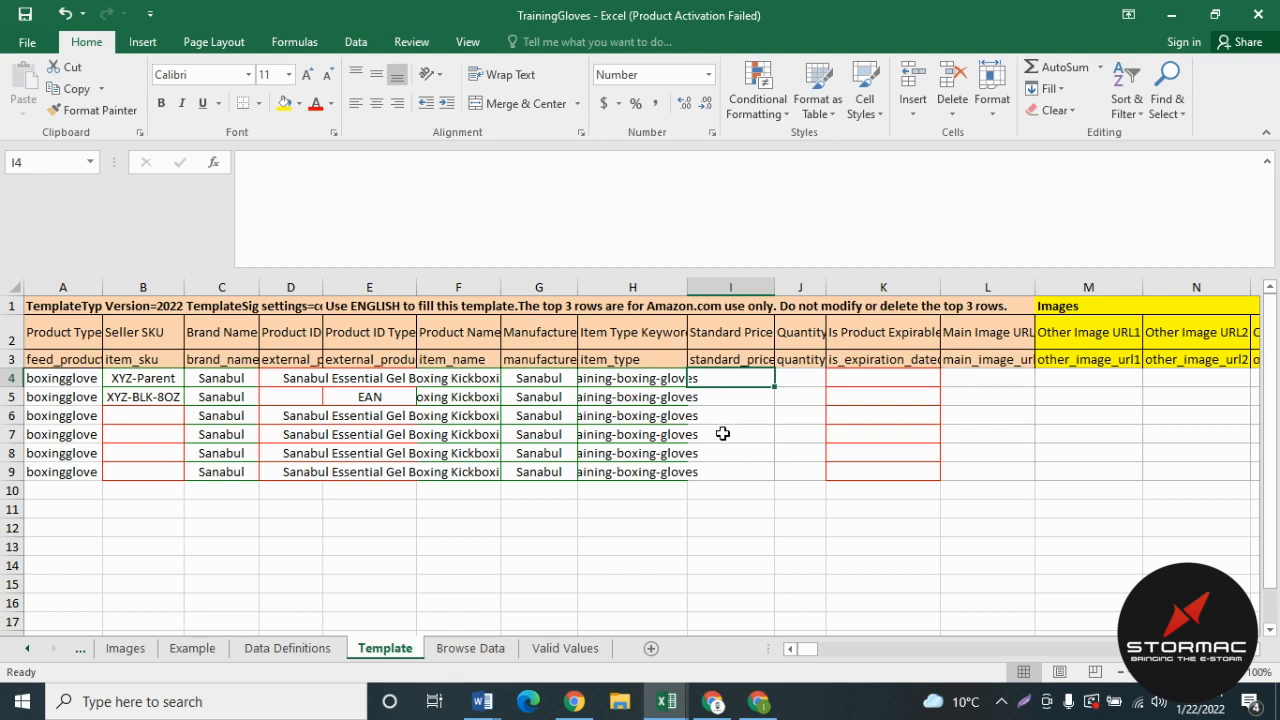
left_click(727, 399)
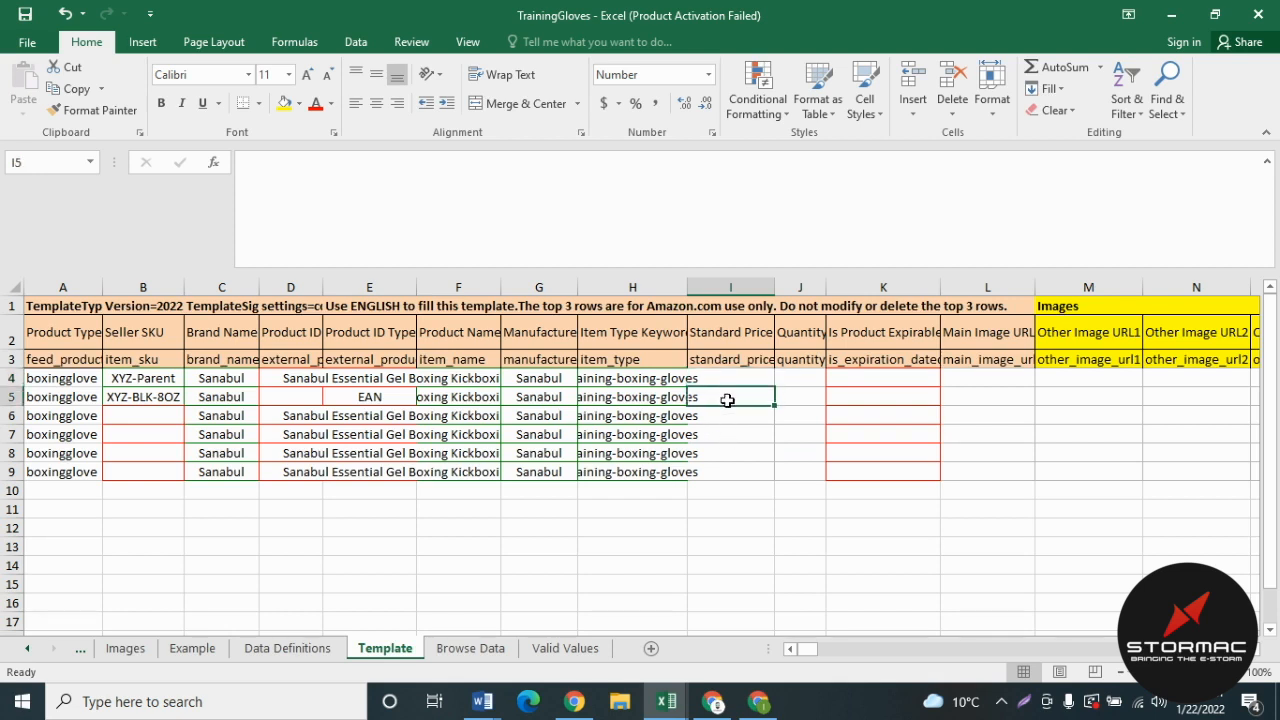
type("23.99")
left_click(743, 449)
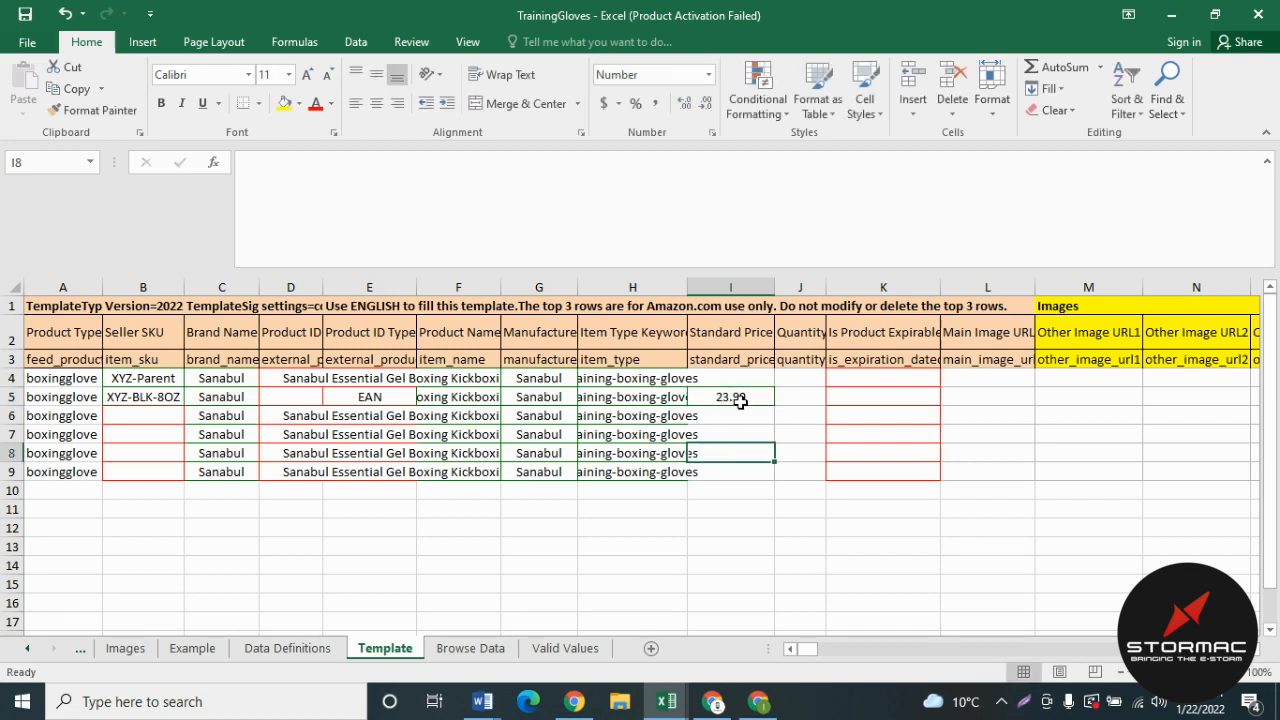
left_click_drag(740, 400, 740, 472)
key("ctrl+d")
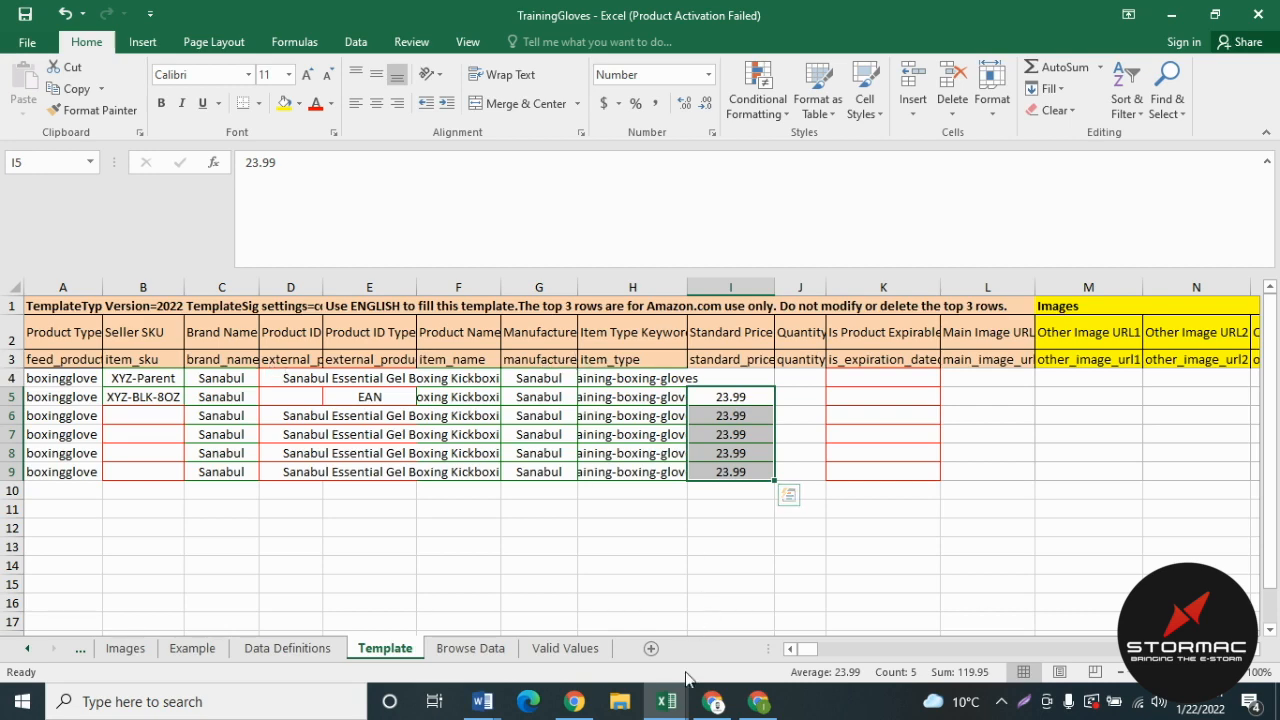
- Look at the completed Boxing Glove File workbook for reference and return to the TrainingGloves workbook
mouse_move(667, 701)
left_click(572, 605)
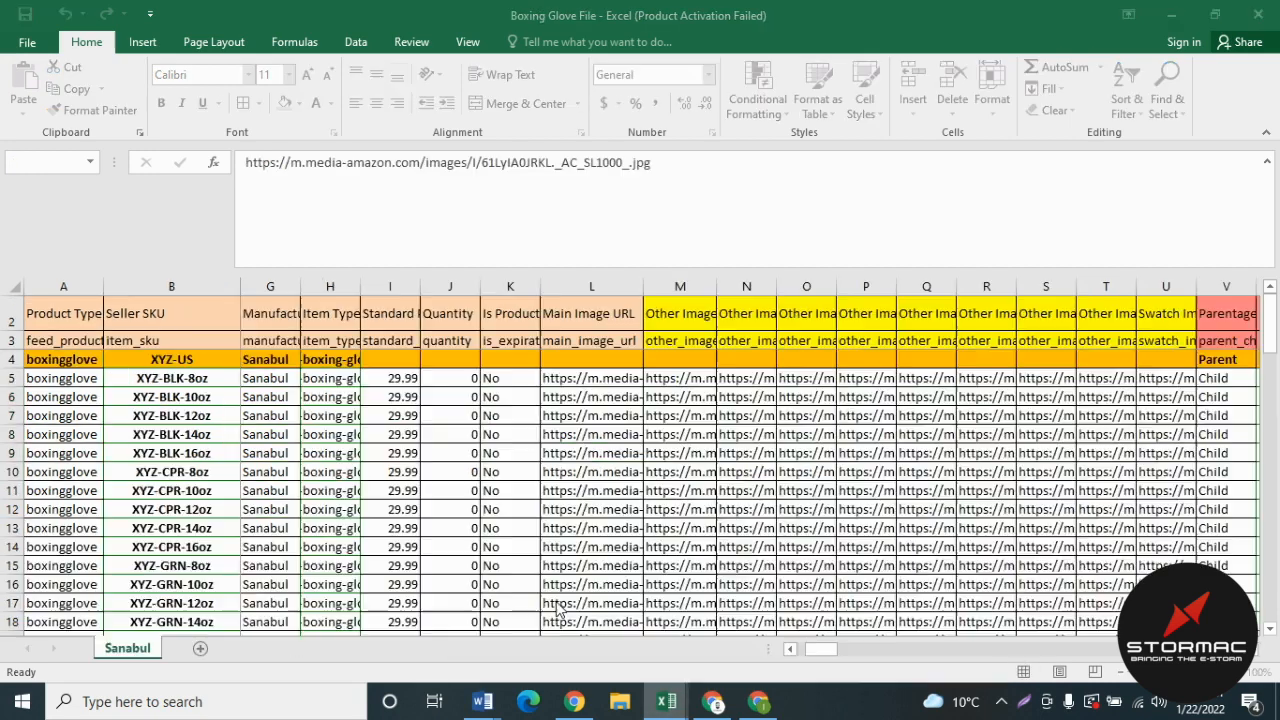
mouse_move(667, 701)
left_click(735, 628)
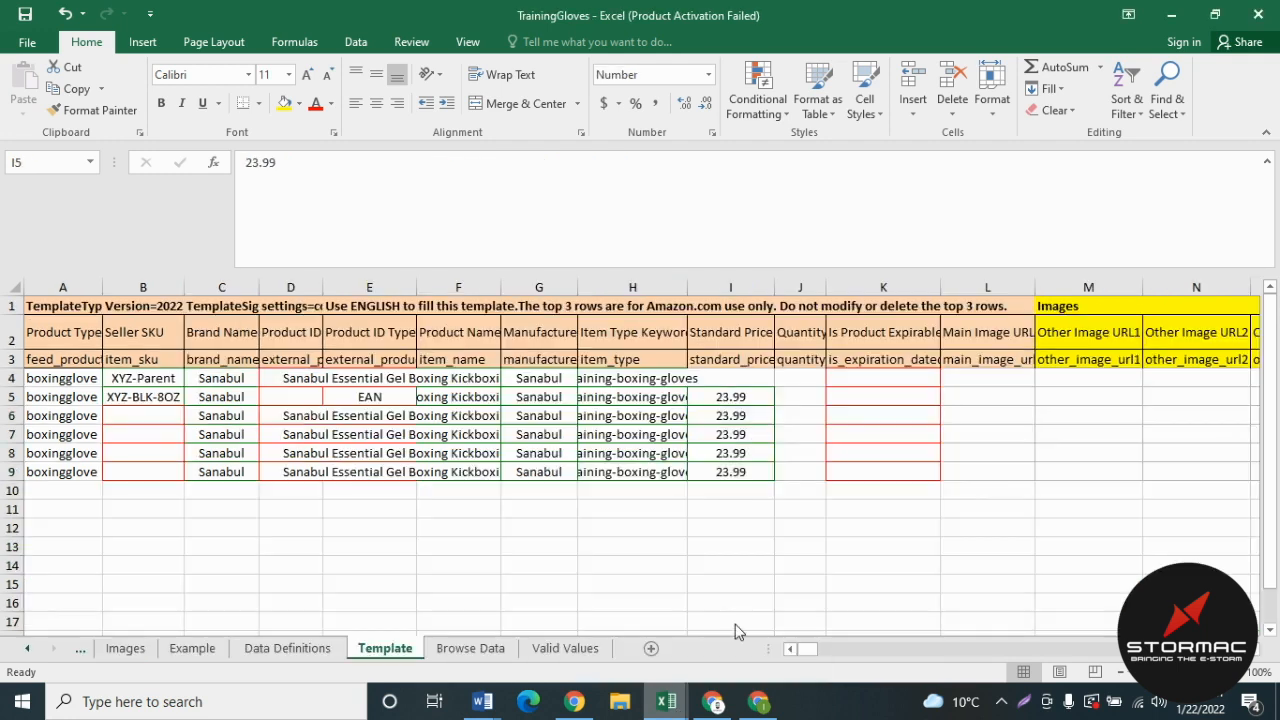
- Check the quantity entry note and review the empty child-row quantity cells J5:J9
left_click(801, 392)
left_click(806, 364)
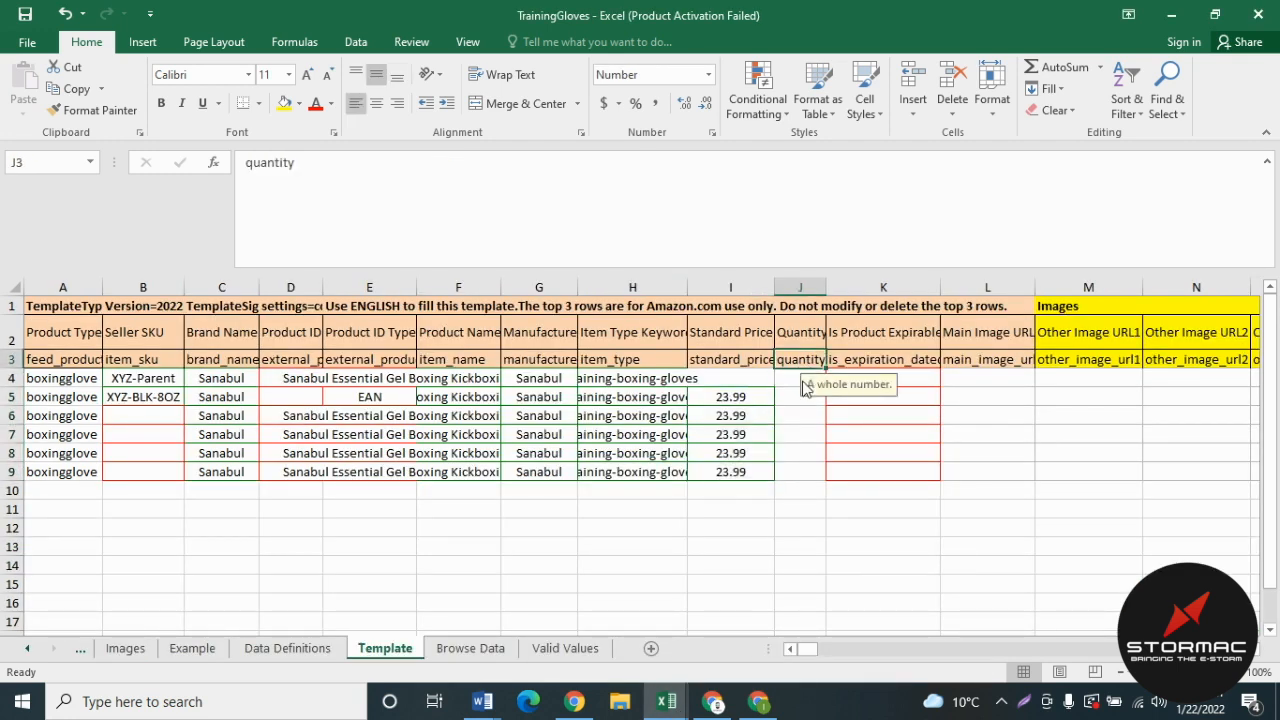
left_click(788, 396)
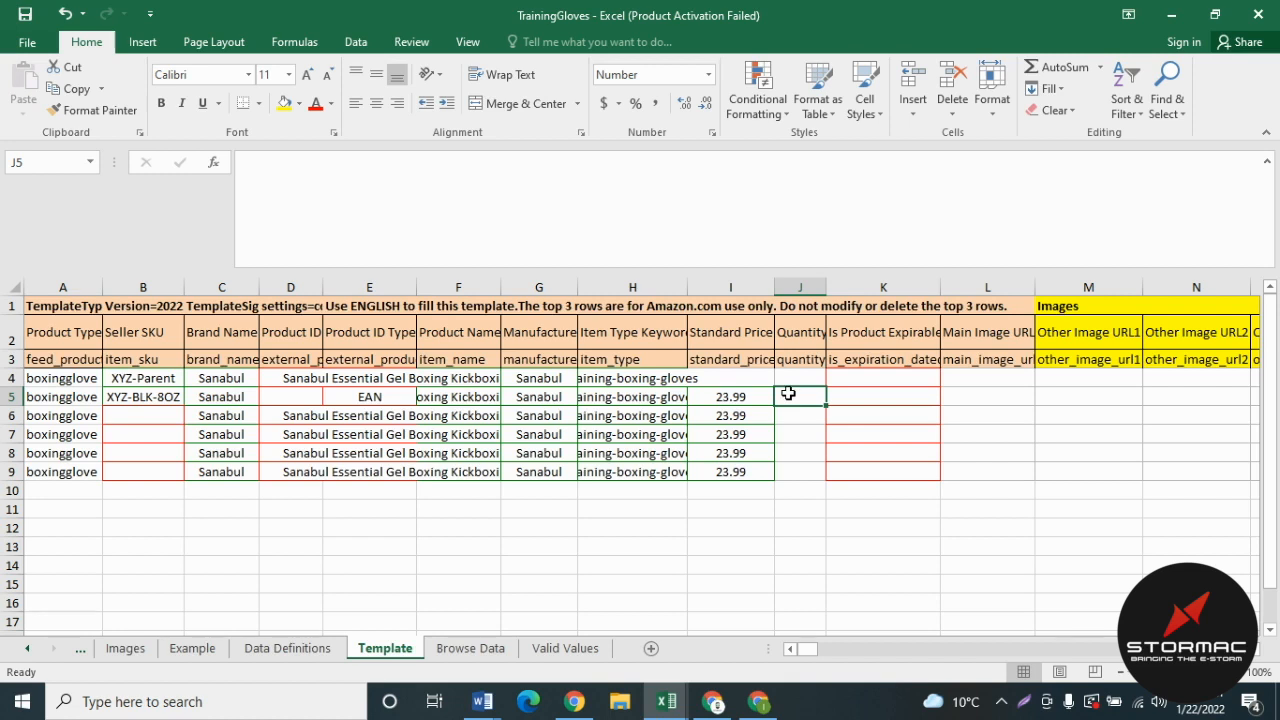
left_click_drag(790, 415, 794, 468)
left_click(862, 434)
- Check the is_expiration_dated_product note and set Is Product Expirable in cell K5 to No
left_click(862, 368)
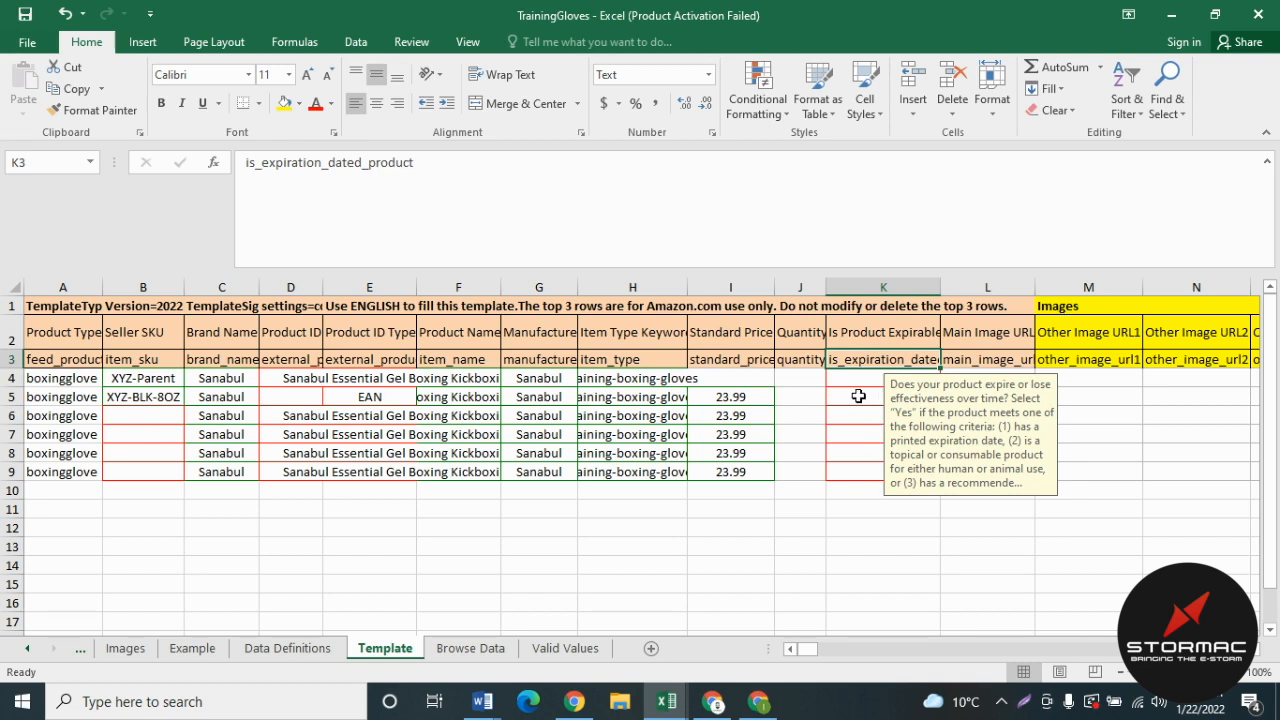
left_click(858, 396)
left_click(948, 397)
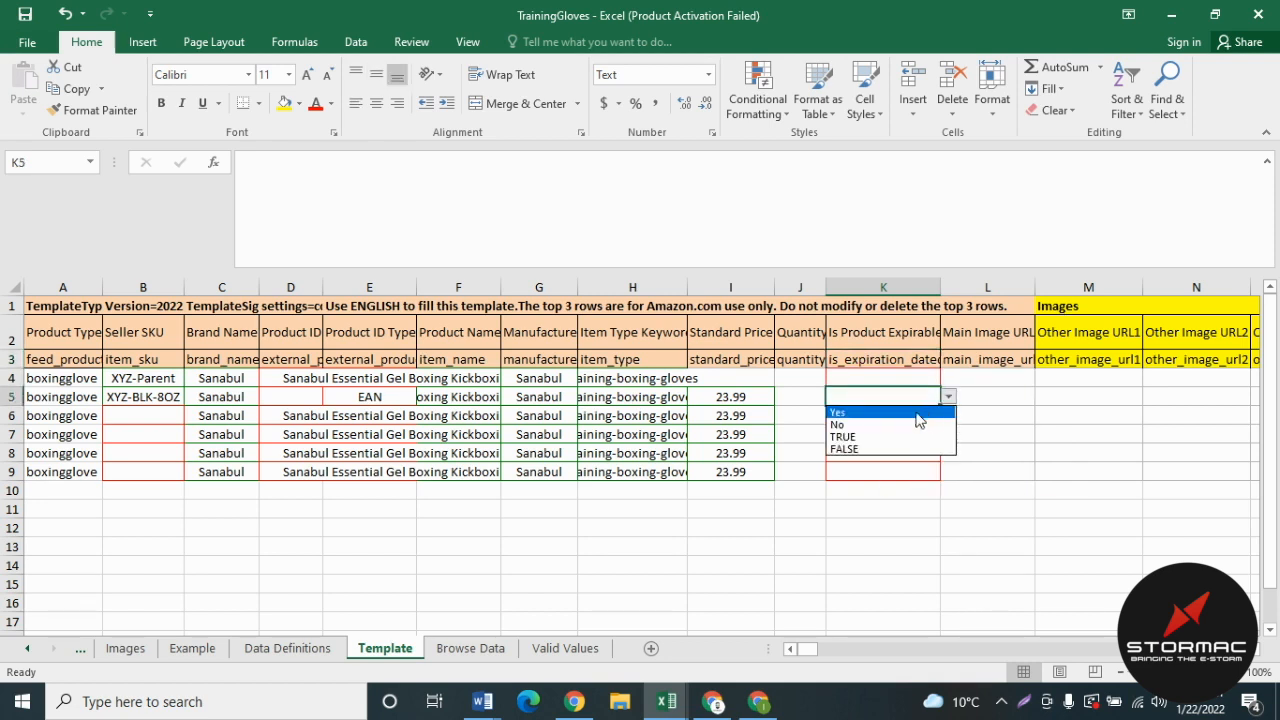
left_click(898, 427)
key("Tab")
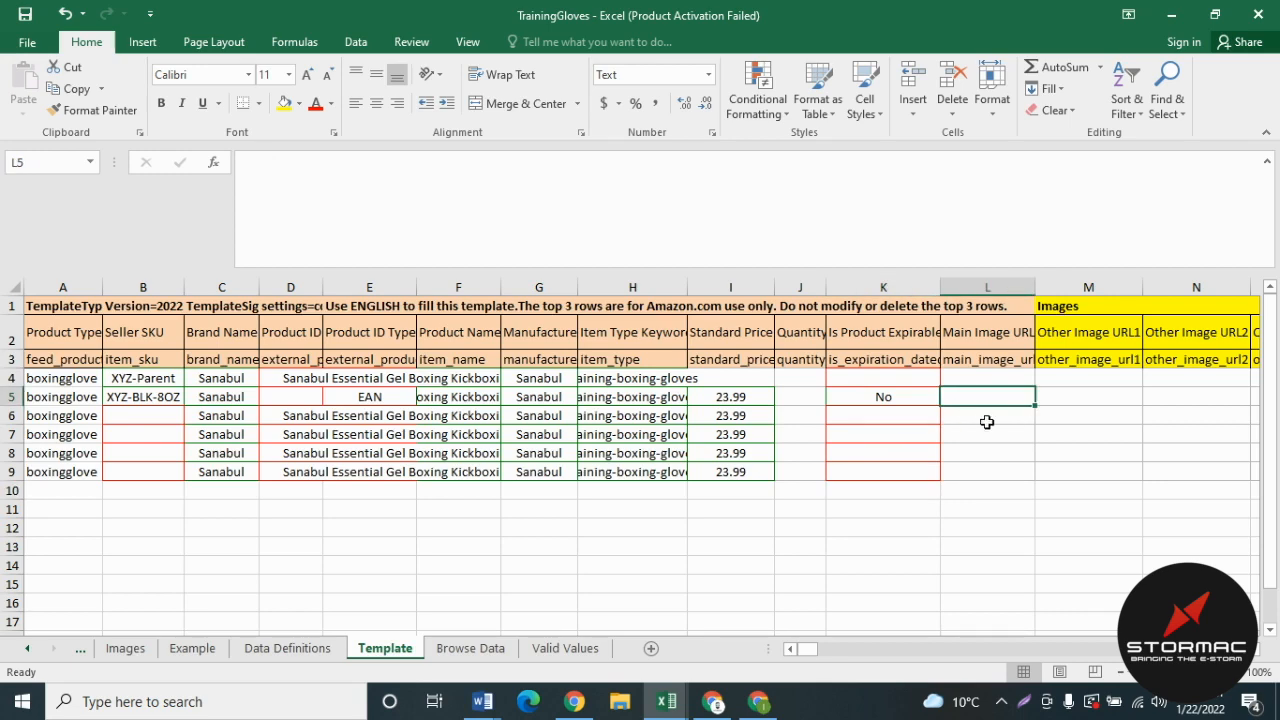
- Look across the row 5 image cells from Main Image URL to Other Image URL5
key("Tab")
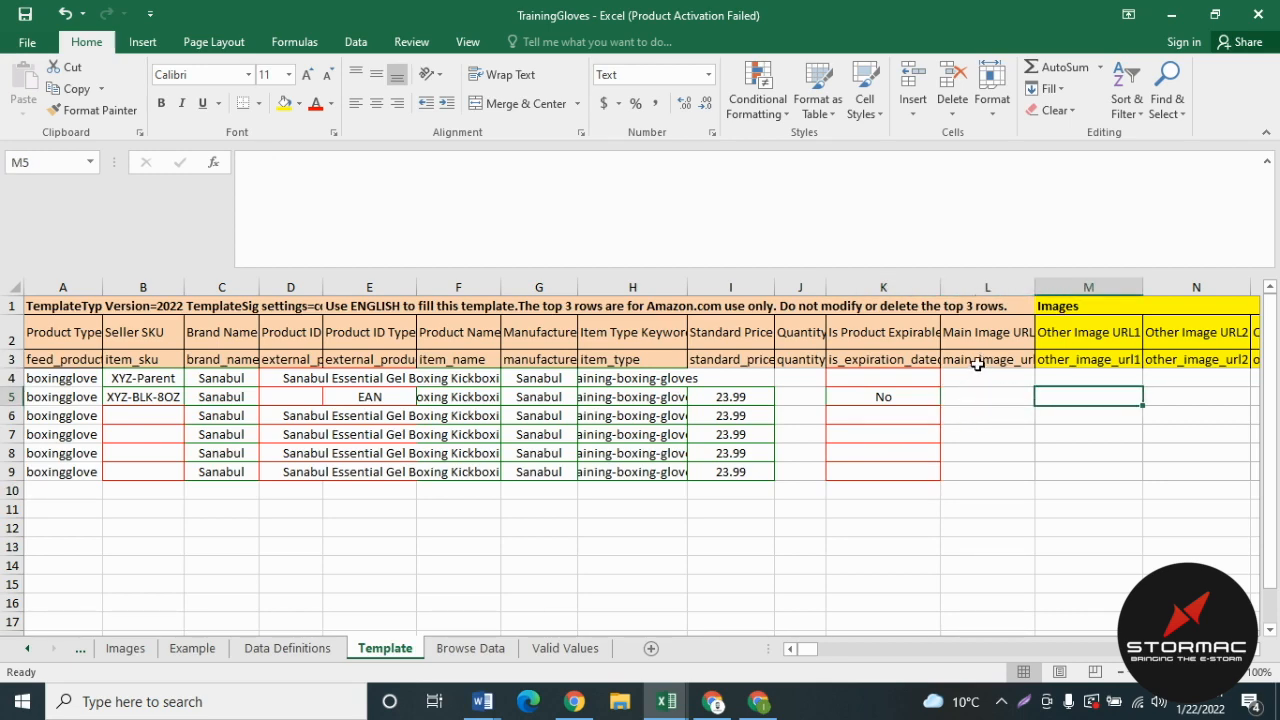
key("Tab")
key("Tab")
key("Tab")
key("Tab")
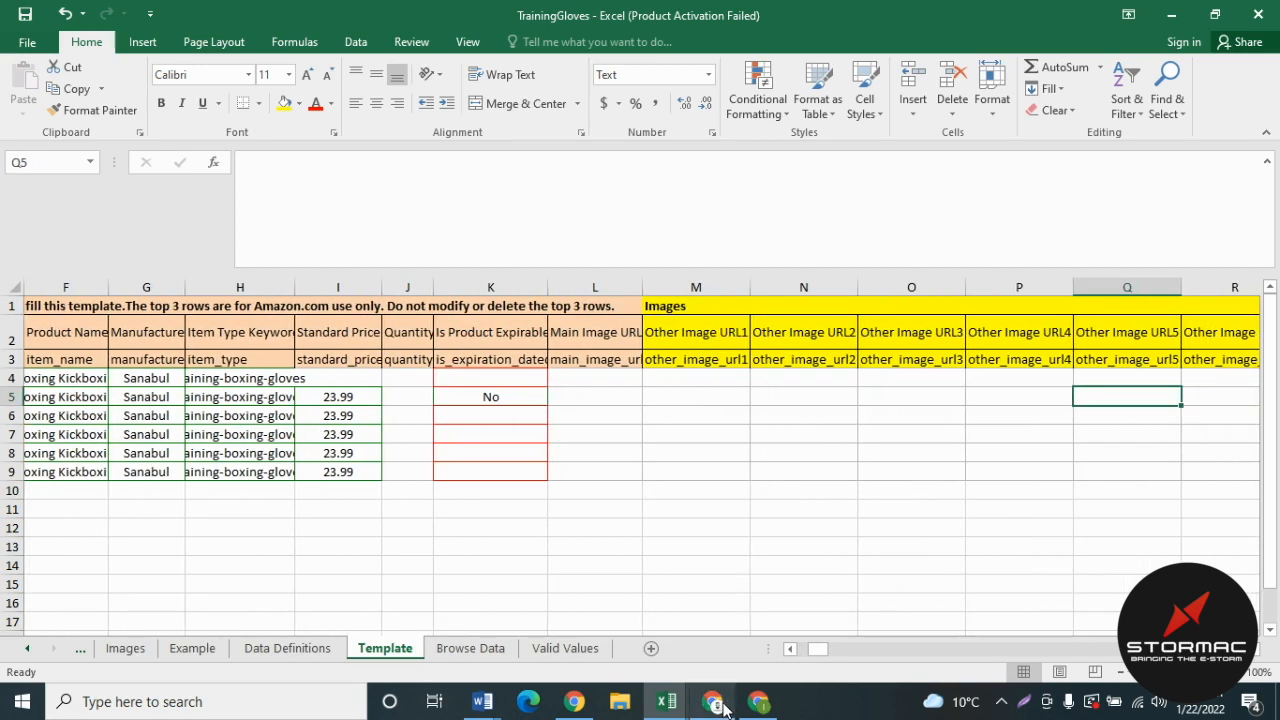
- Switch to Chrome, enlarge the main image on the Sanabul gloves listing and show the options for copying its address
left_click(722, 706)
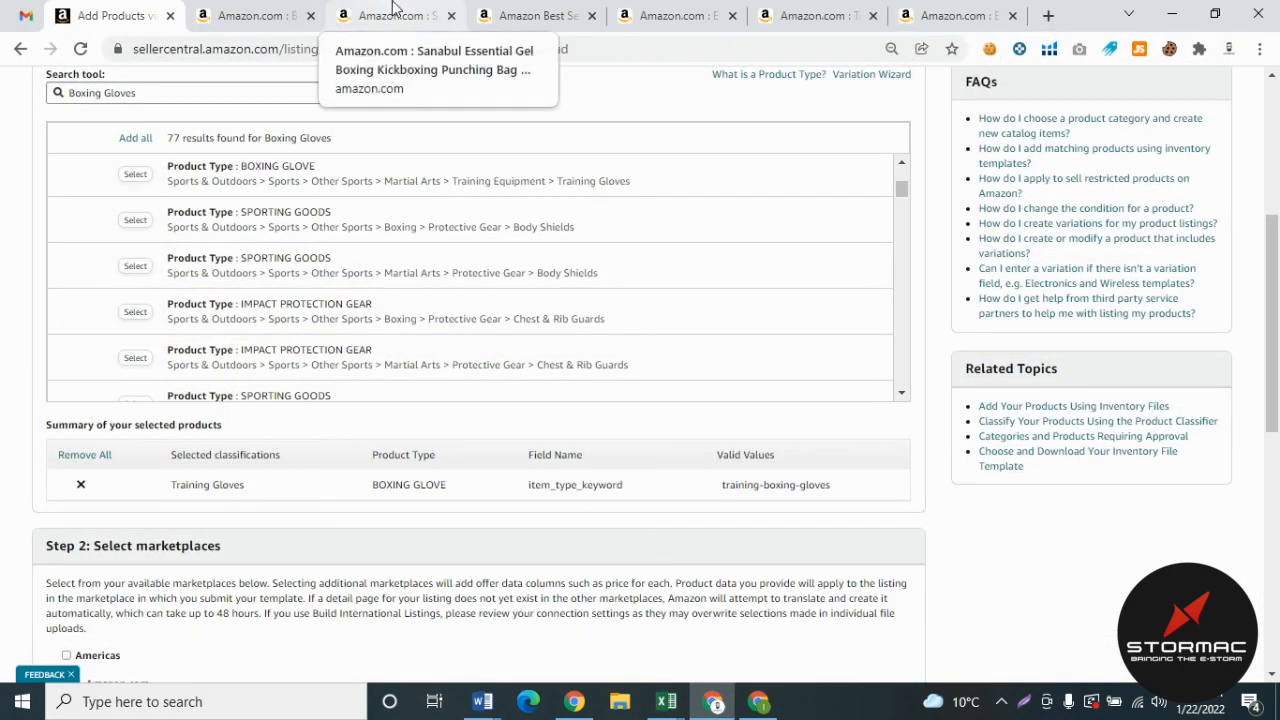
left_click(268, 10)
left_click(398, 12)
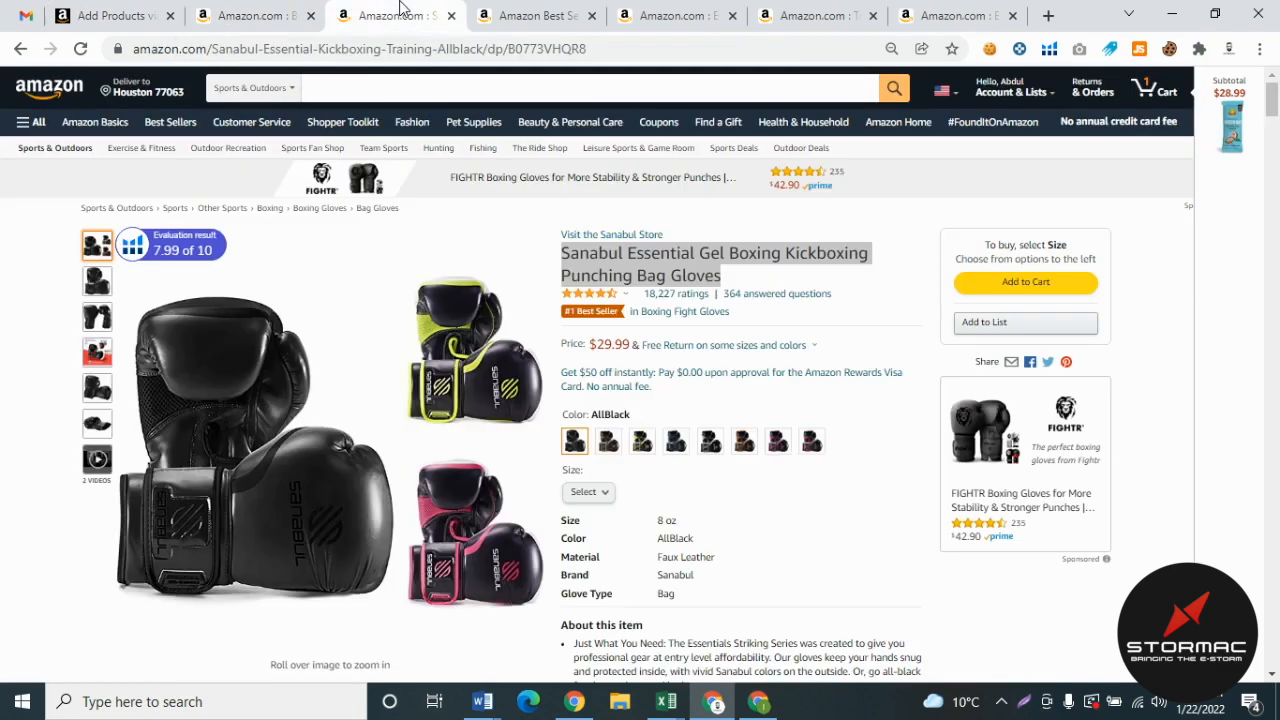
mouse_move(280, 418)
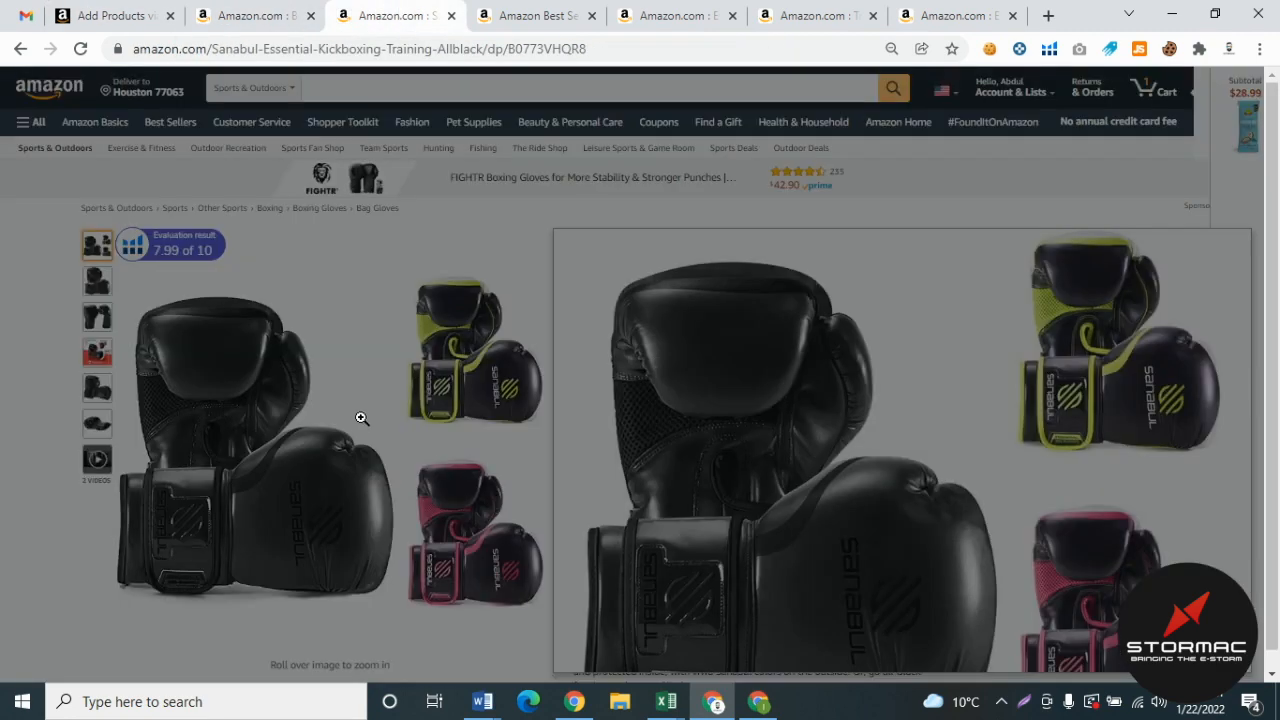
left_click(468, 371)
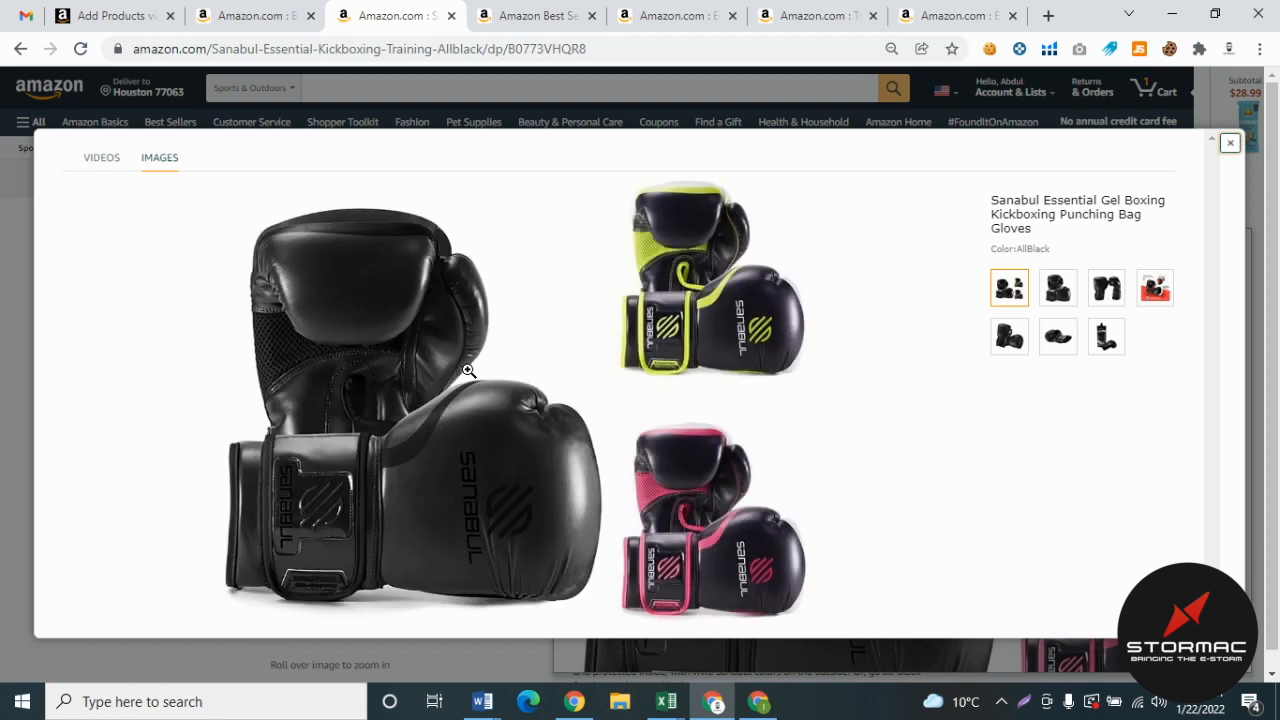
right_click(480, 312)
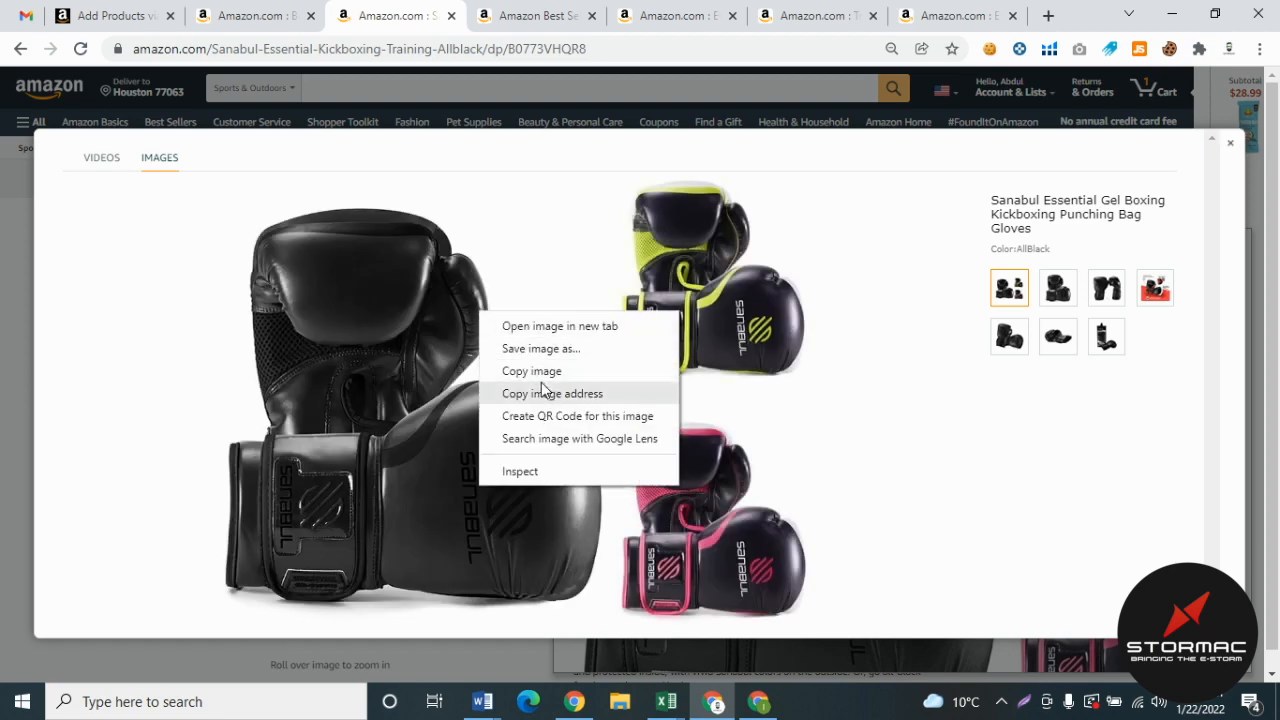
- Return to the TrainingGloves workbook and review the row 5 image URL columns through Swatch Image URL in U5
left_click(668, 701)
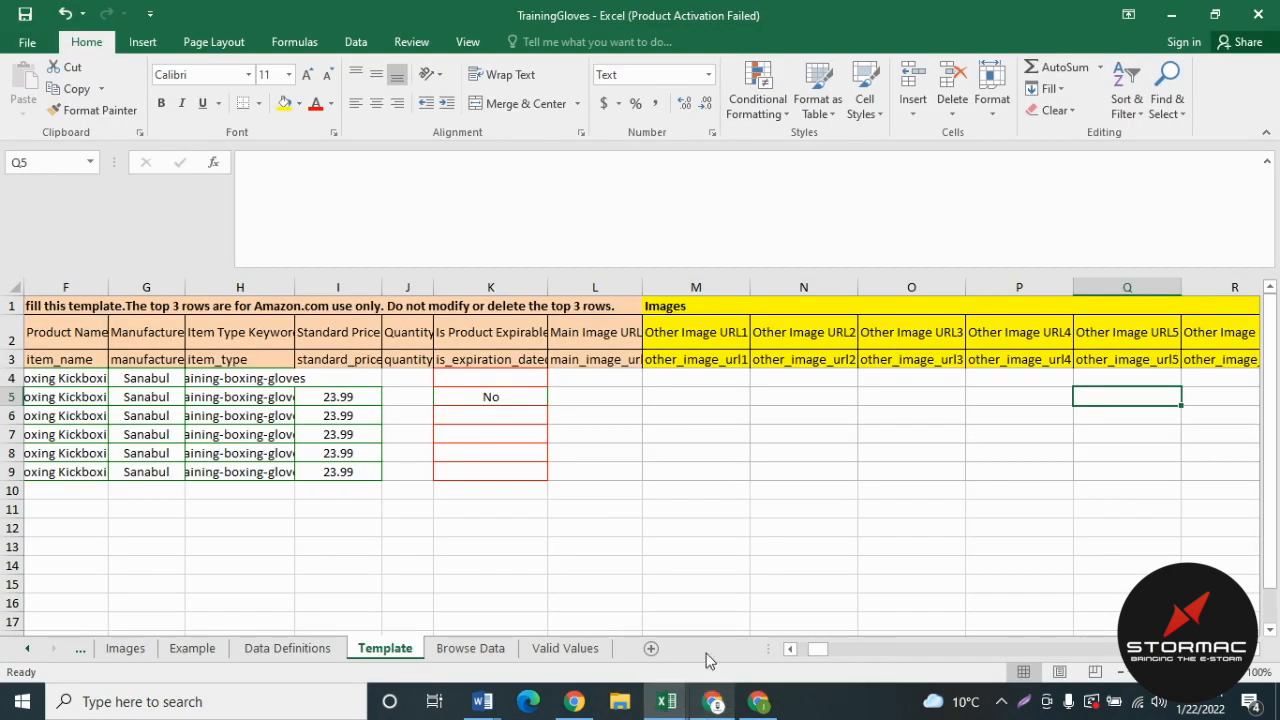
left_click(611, 393)
key("Right")
key("Right")
key("Right")
key("Right")
key("Right")
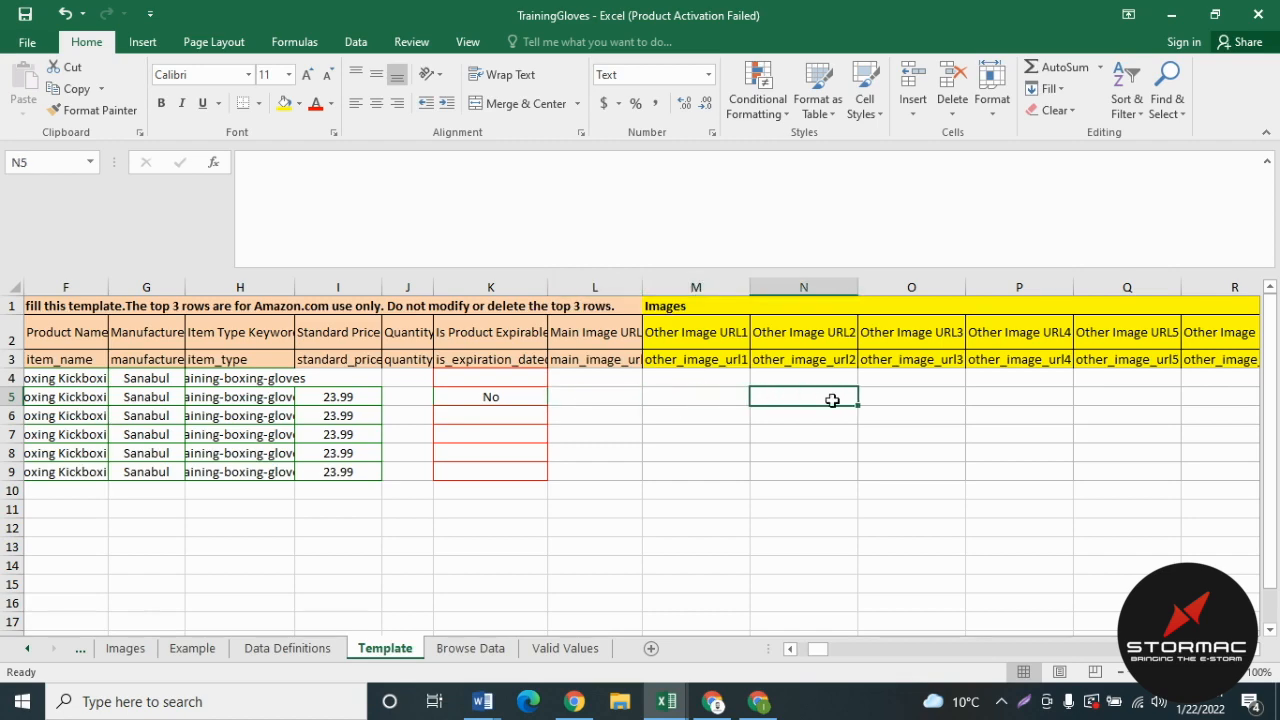
key("Right")
key("Right")
key("Right")
key("Right")
key("Right")
key("Right")
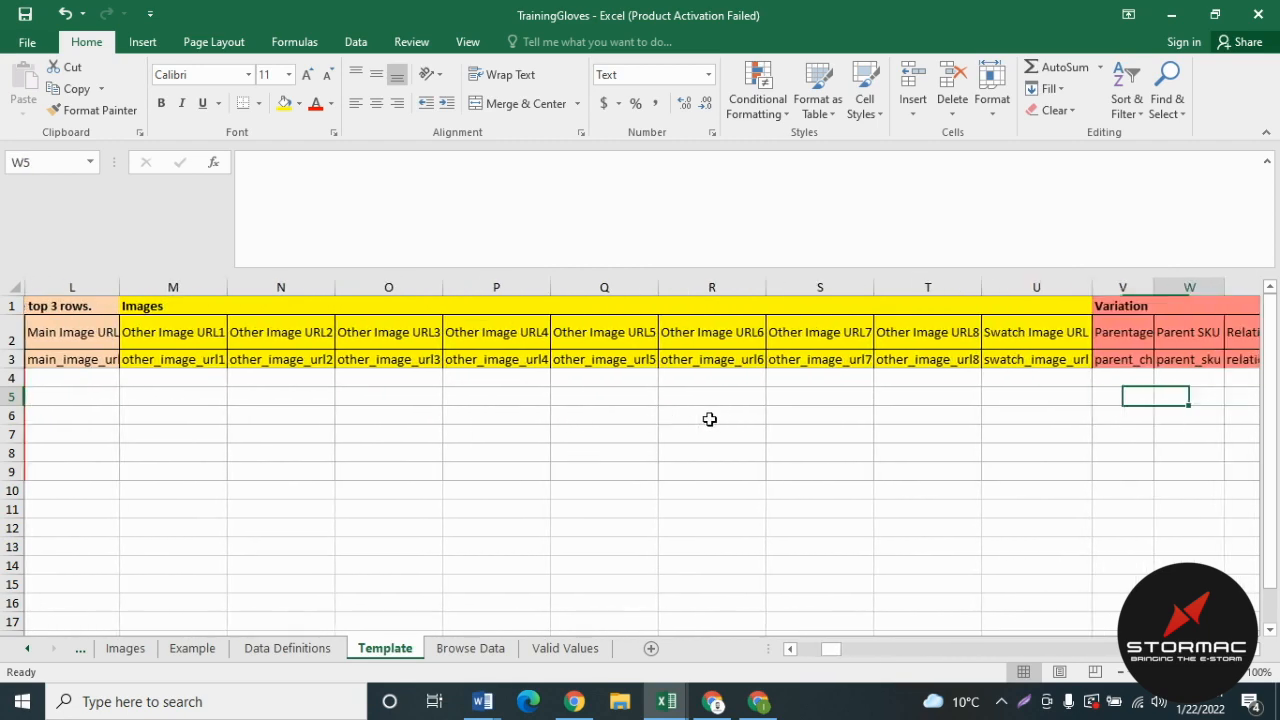
left_click(1035, 394)
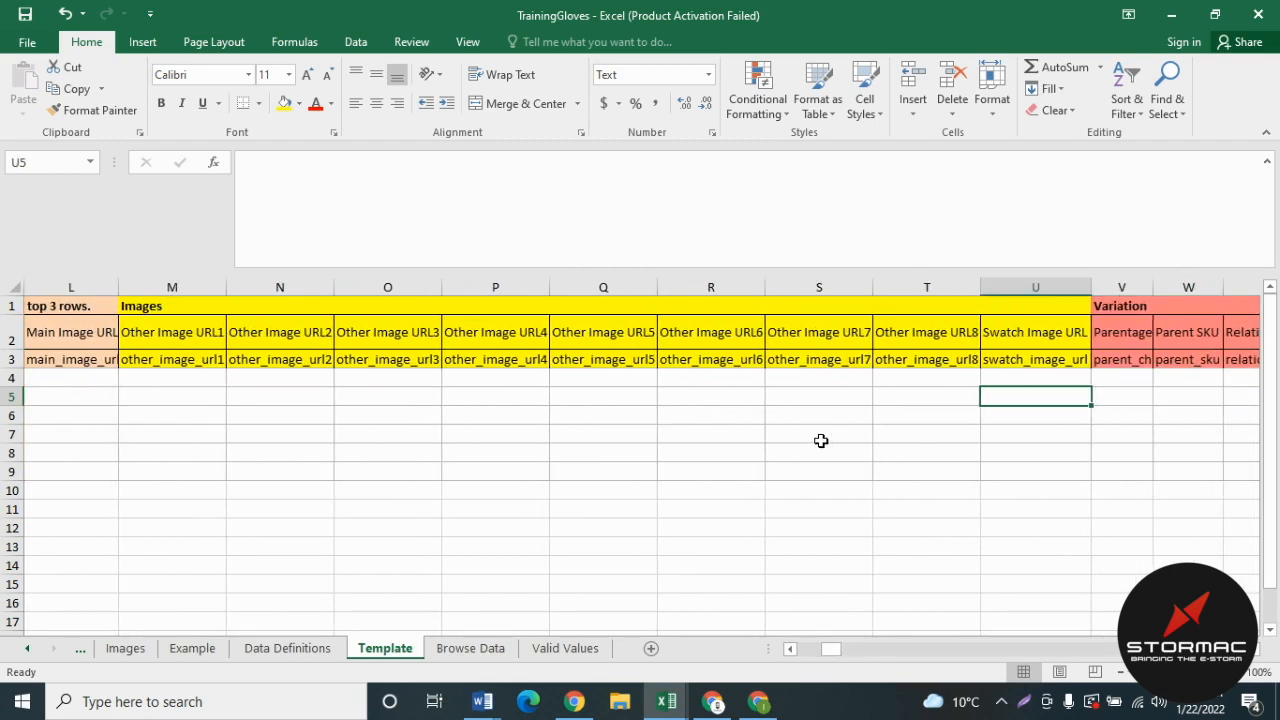
- Switch to the Sanabul listing in Chrome, close the enlarged image and examine the colour swatches, starting with AllBlack
left_click(713, 701)
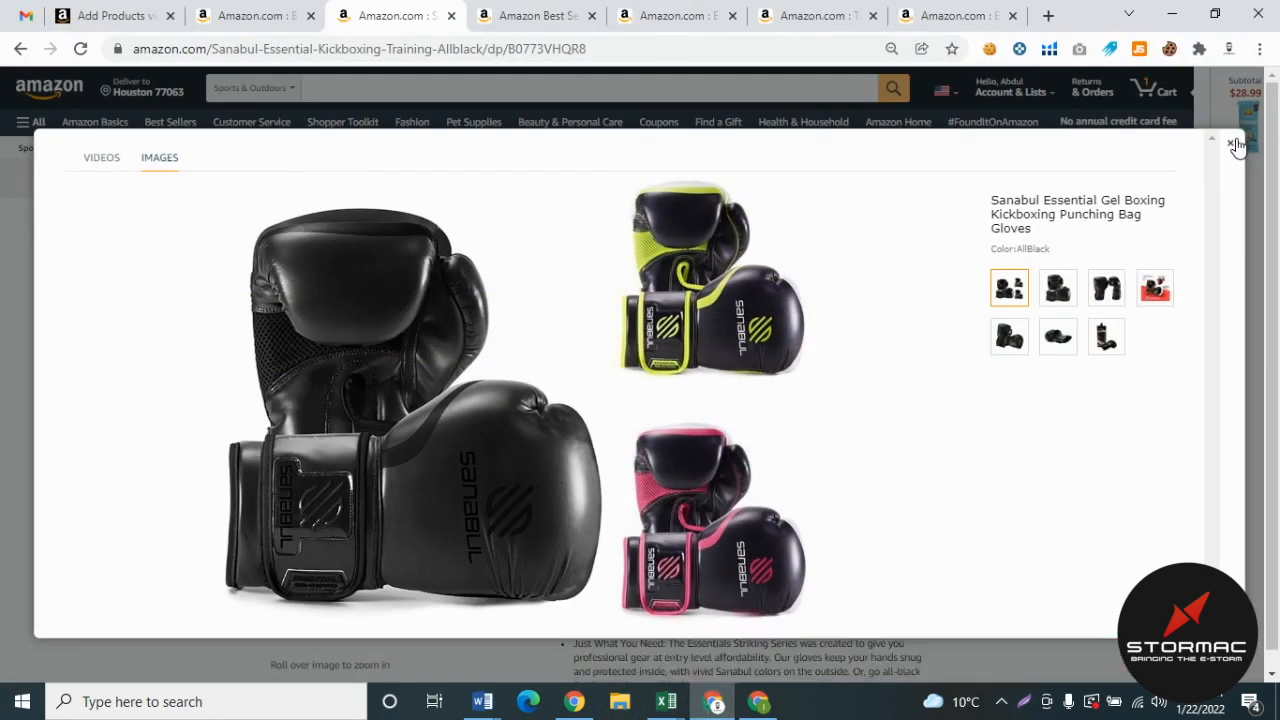
left_click(1233, 144)
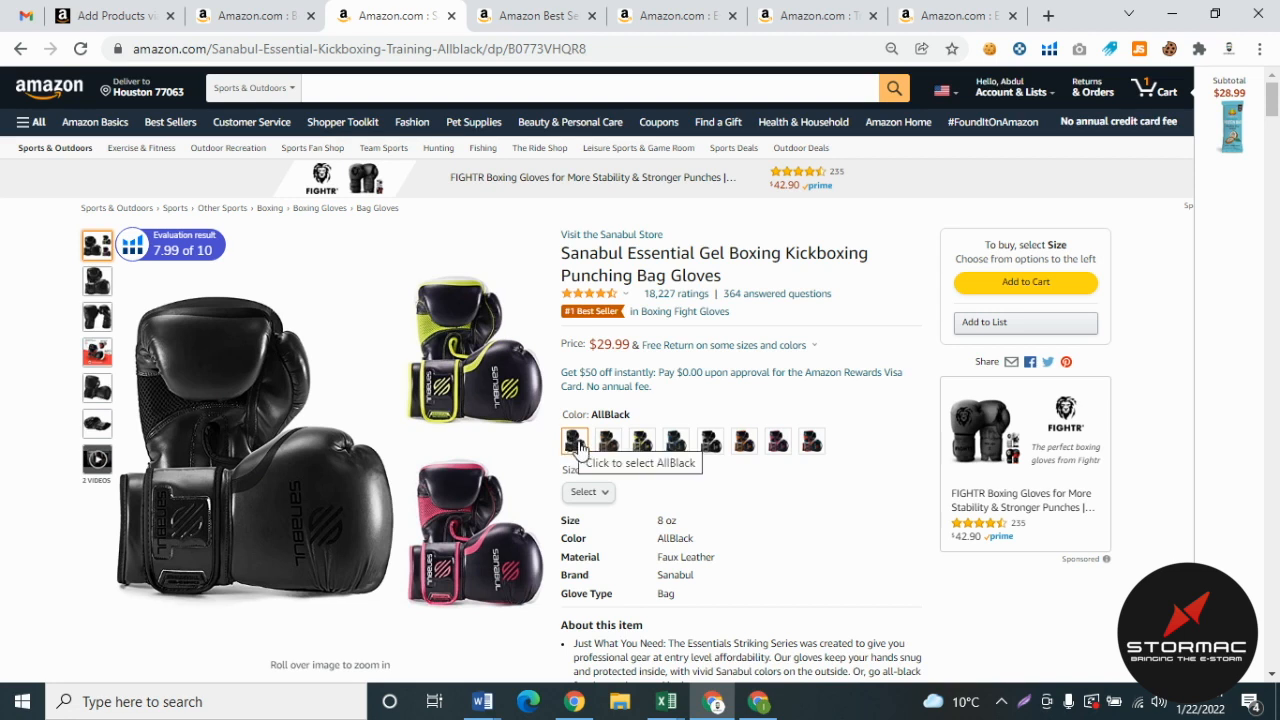
left_click(578, 444)
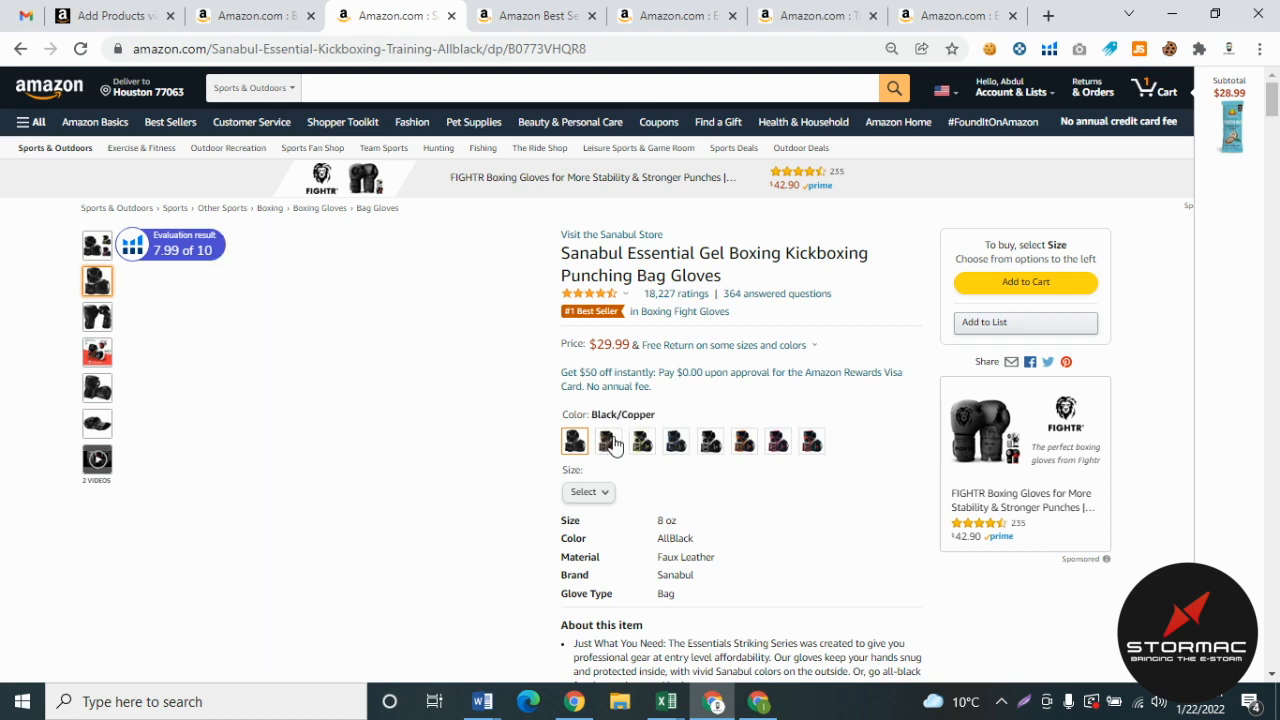
- Return to the TrainingGloves workbook and freeze the panes at cell C4, keeping rows 1 to 3 and columns A and B in view
left_click(666, 701)
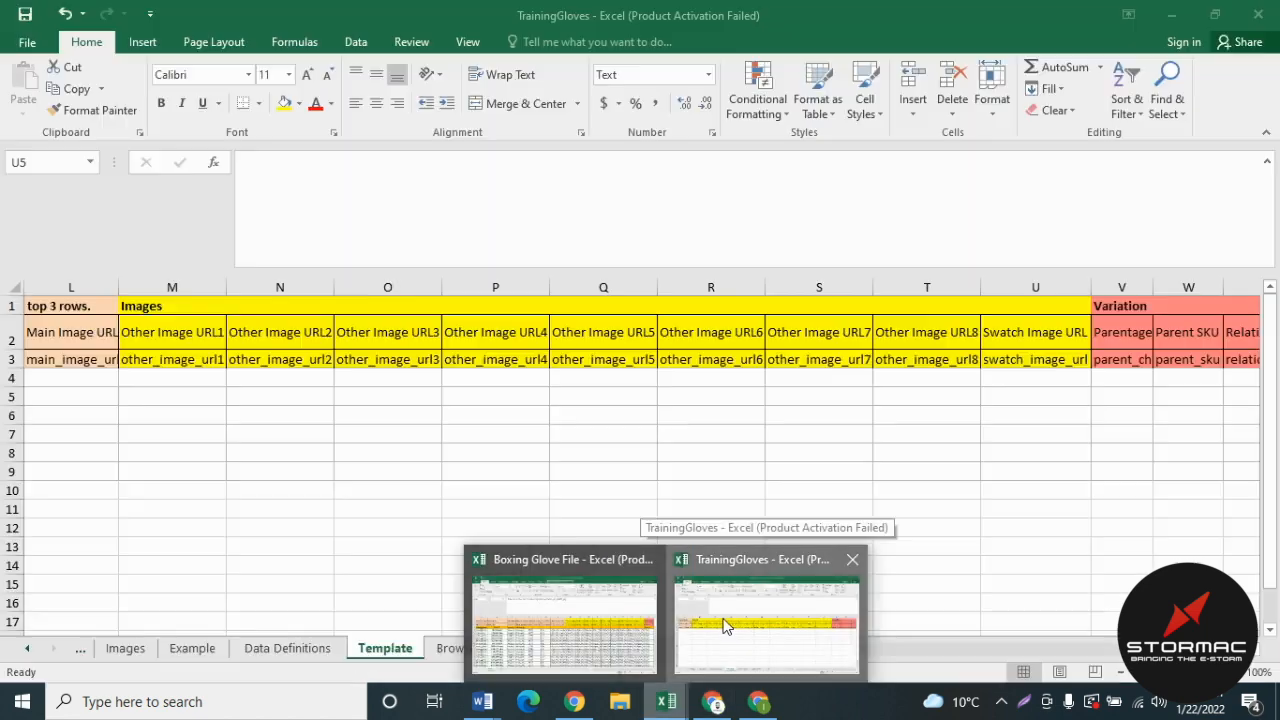
left_click(725, 626)
left_click(1006, 378)
left_click(1006, 393)
left_click_drag(829, 651, 720, 646)
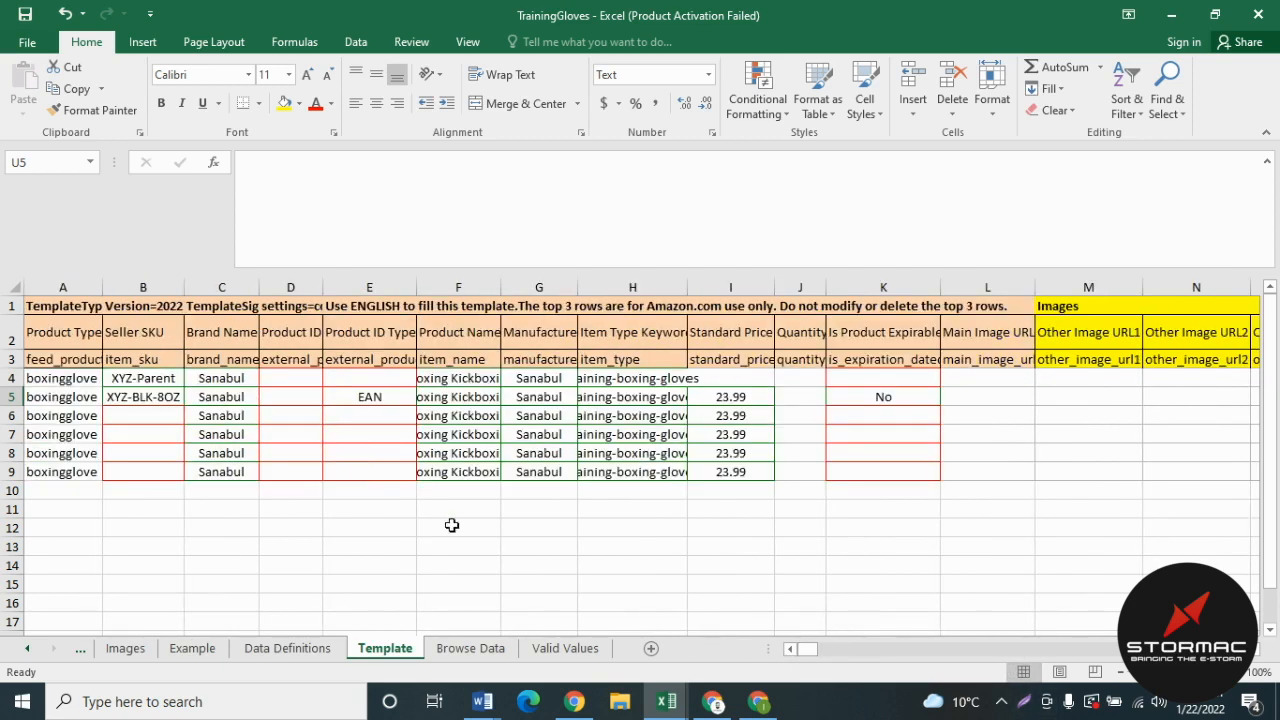
left_click(231, 378)
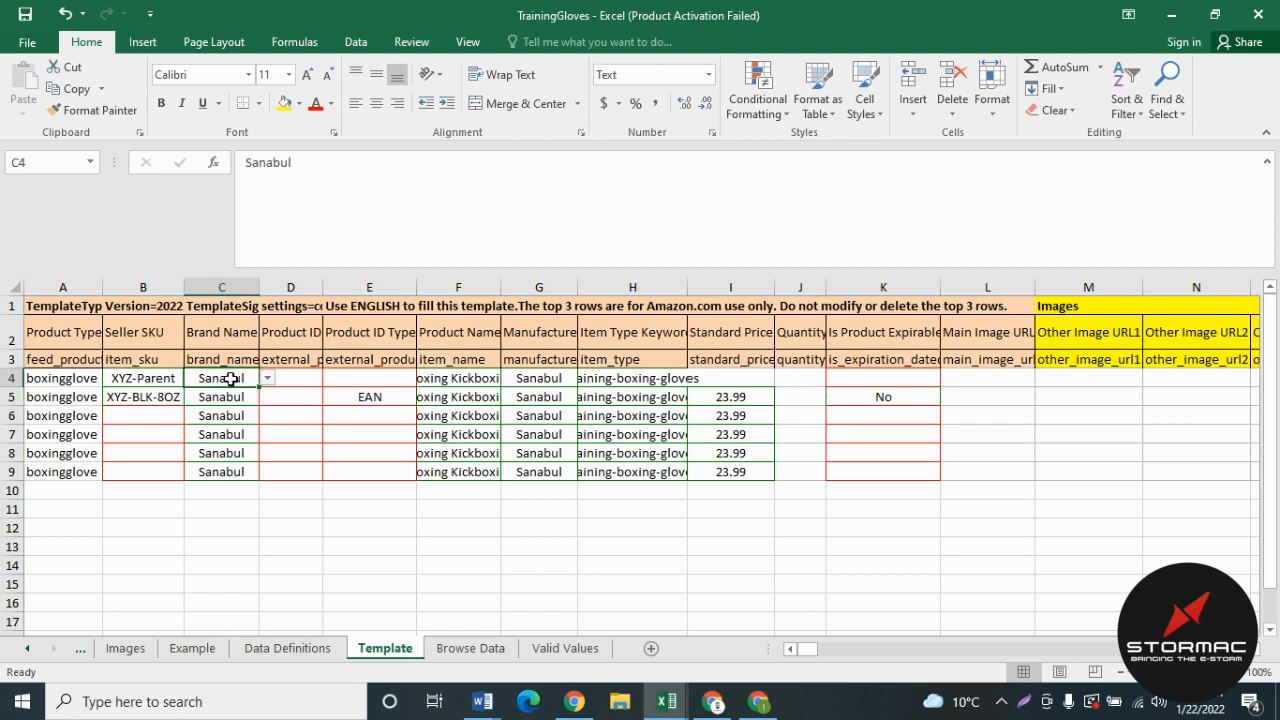
left_click(468, 42)
left_click(610, 108)
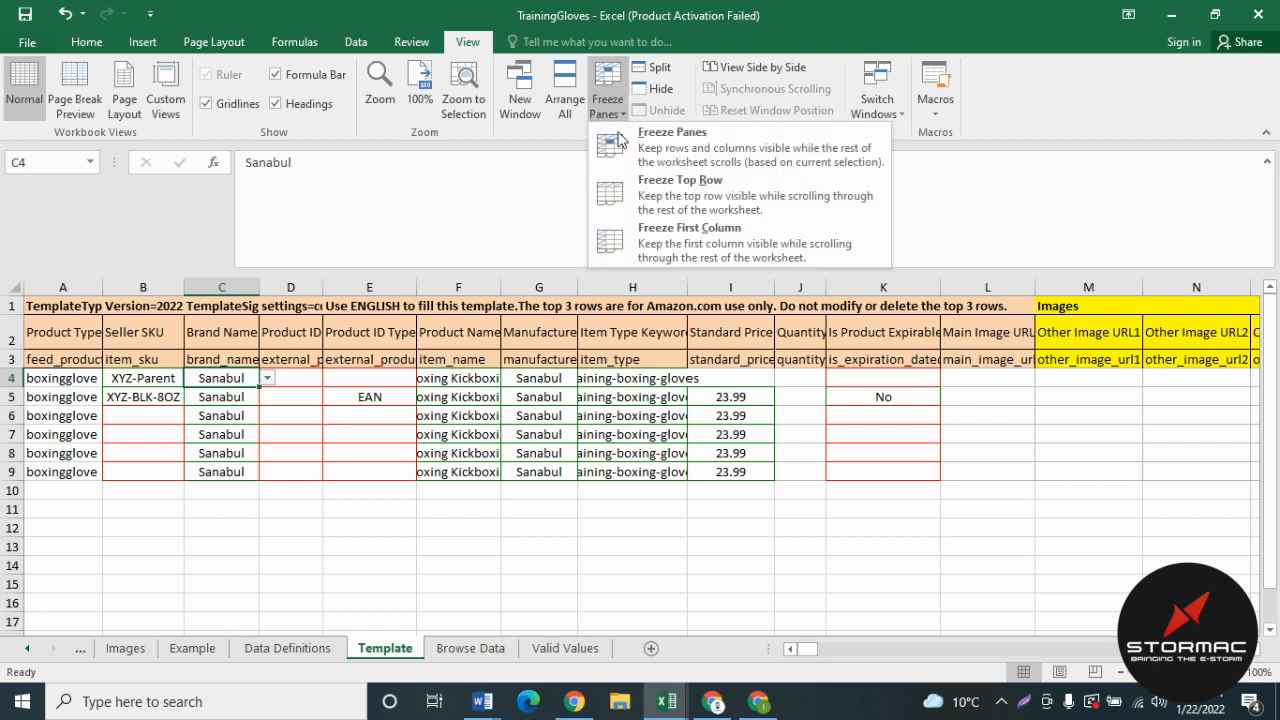
left_click(657, 150)
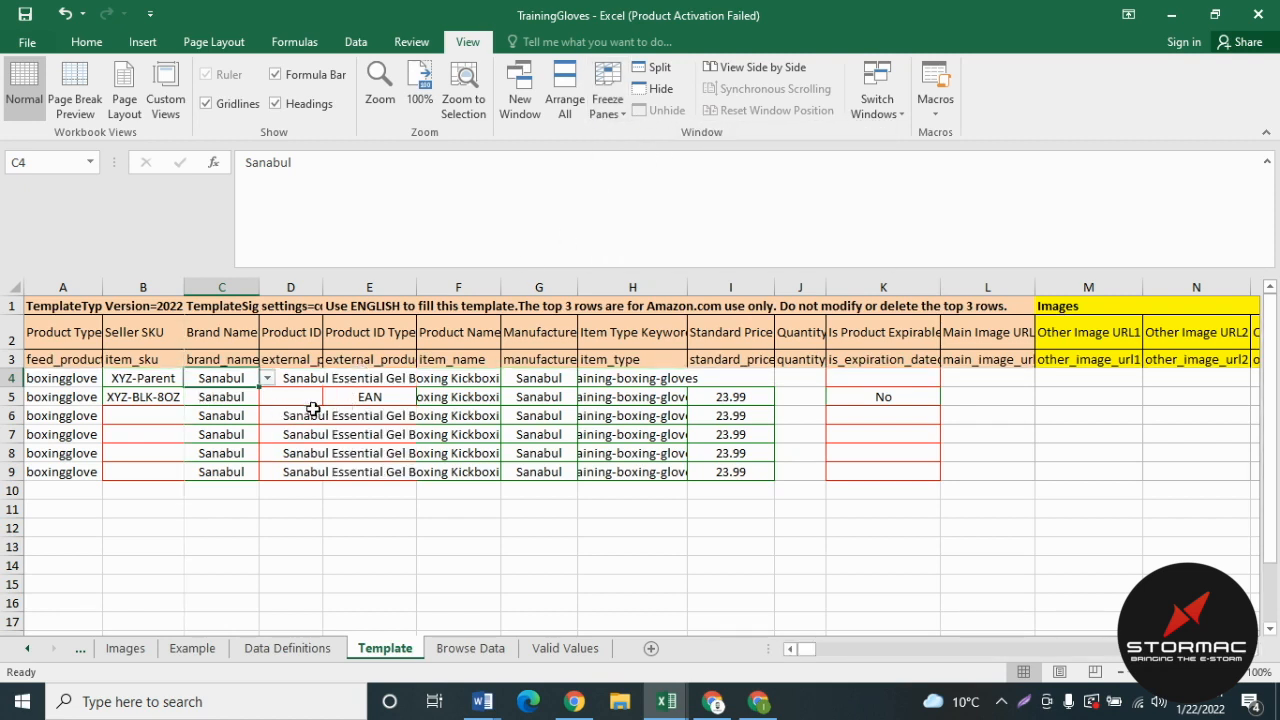
- Move along row 4 through the image URL columns to check the frozen Product Type and Seller SKU columns
key("Right")
key("Right")
key("Right")
key("Right")
key("Right")
key("Right")
key("Right")
key("Right")
key("Right")
key("Right")
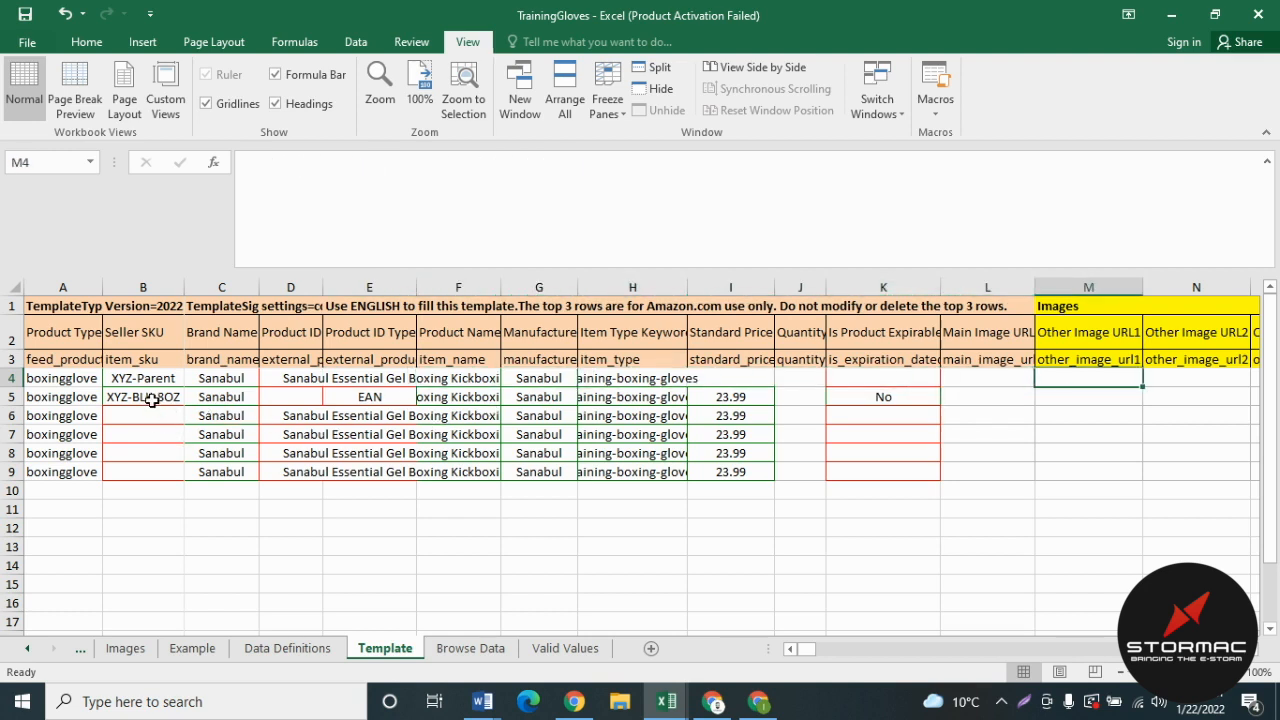
key("Right")
key("Right")
key("Right")
key("Right")
key("Right")
key("Right")
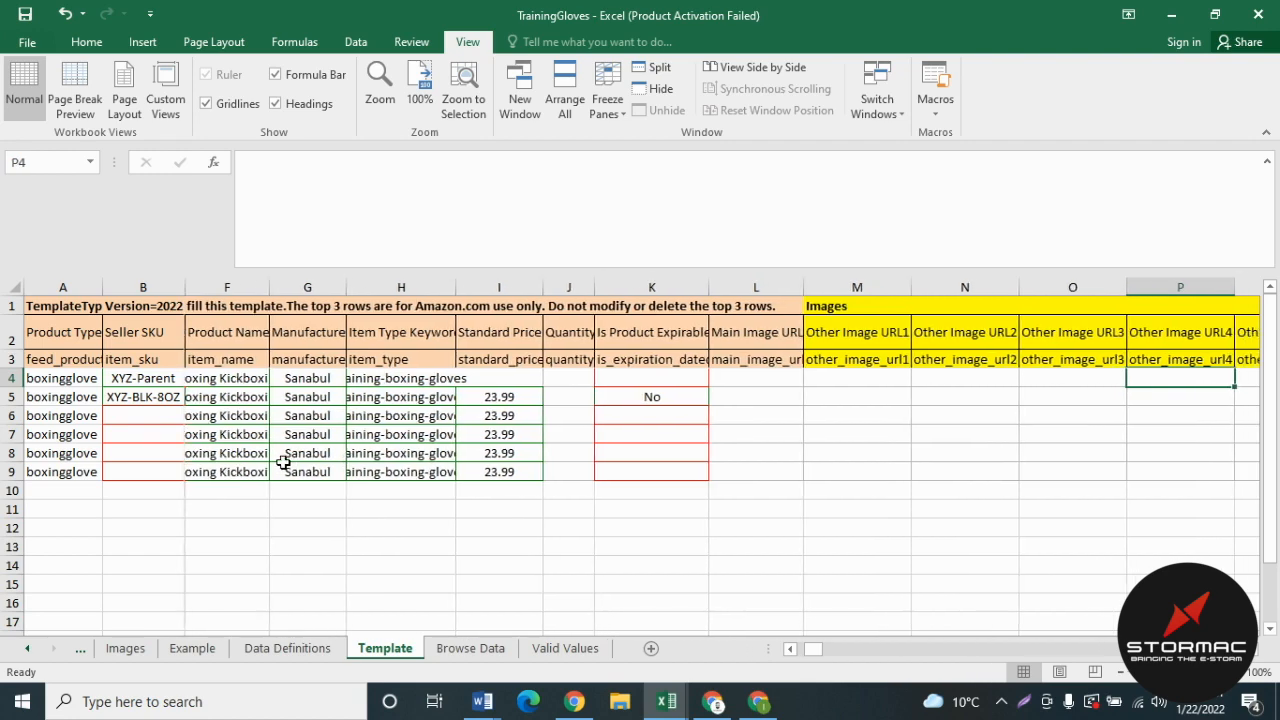
- Fill the SKU XYZ-BLK-8OZ from cell B5 down through B9
left_click_drag(156, 454, 150, 474)
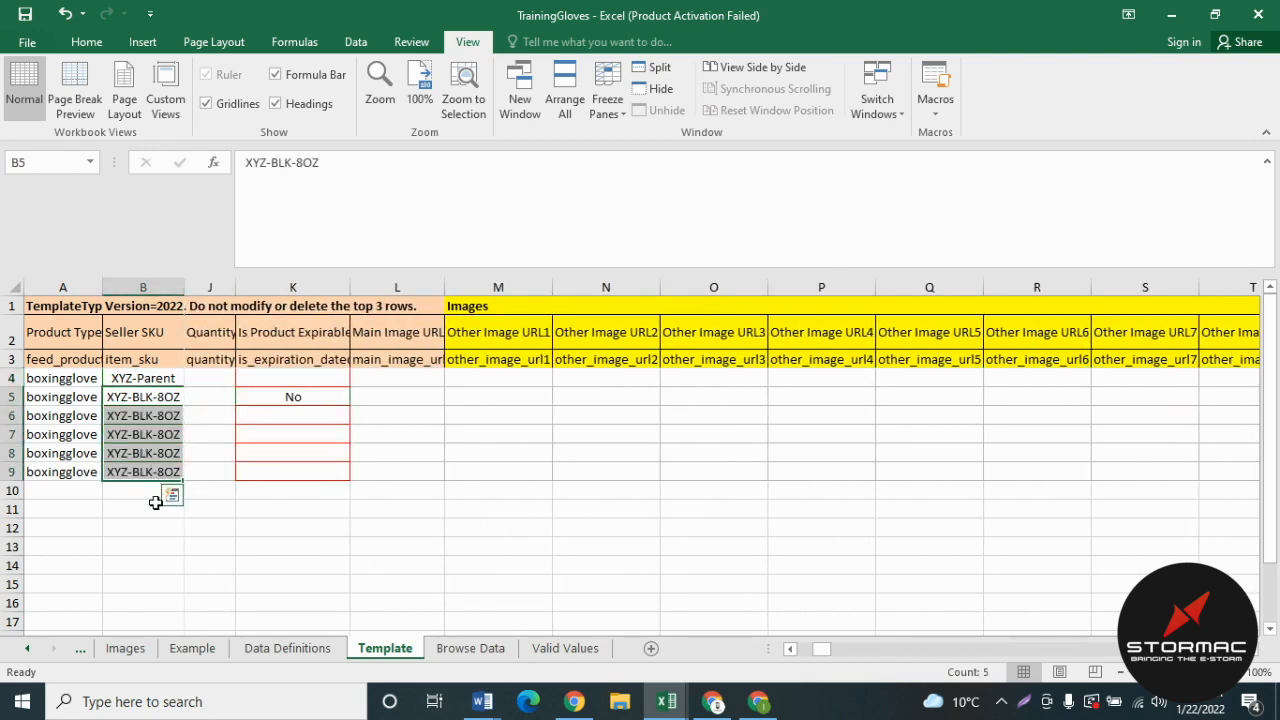
left_click(490, 398)
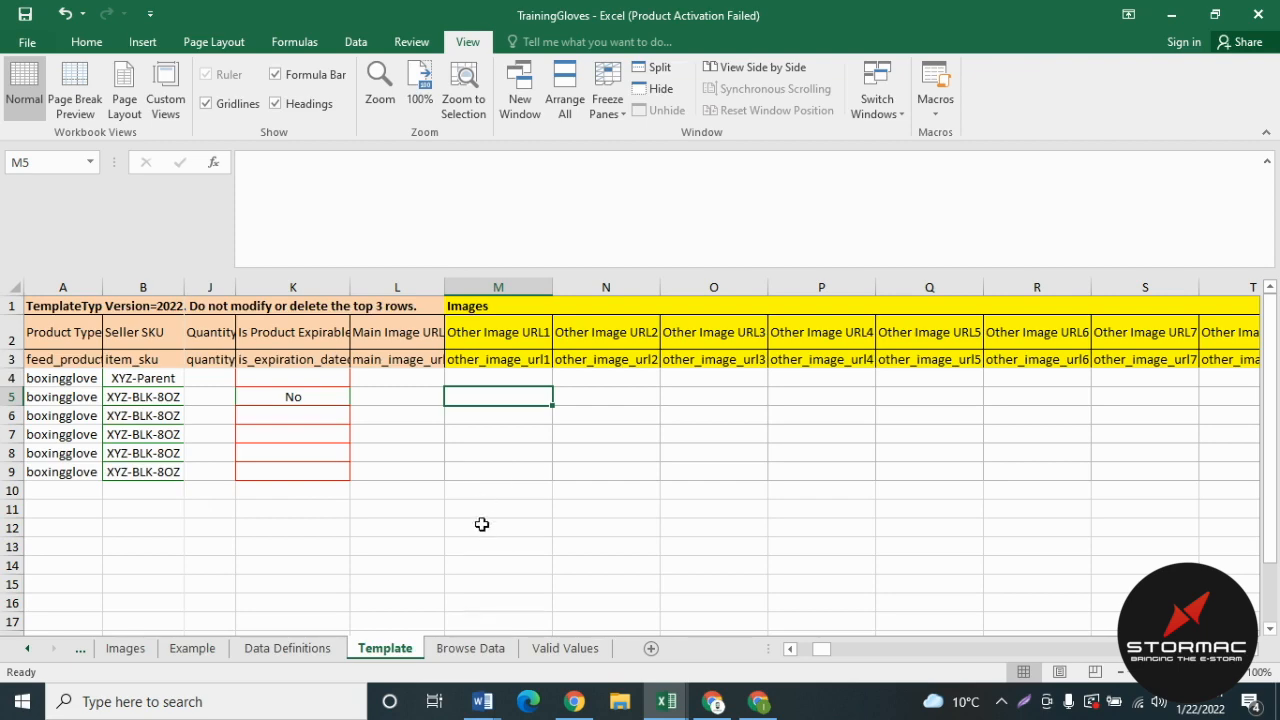
left_click(512, 379)
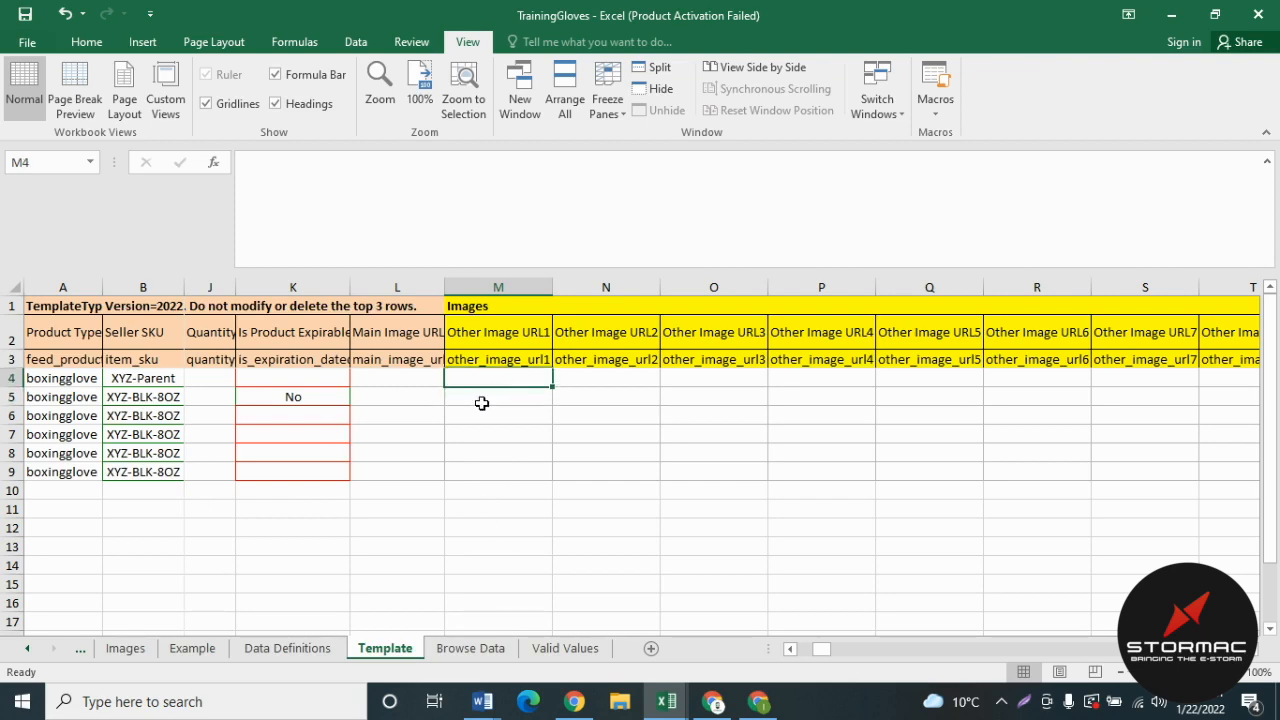
- Go back along row 4 to the first column and check the cells from Product Type to Product ID Type
key("Left")
key("Left")
key("Left")
key("Left")
key("Left")
key("Left")
key("Left")
key("Left")
key("Left")
key("Left")
key("Left")
key("Left")
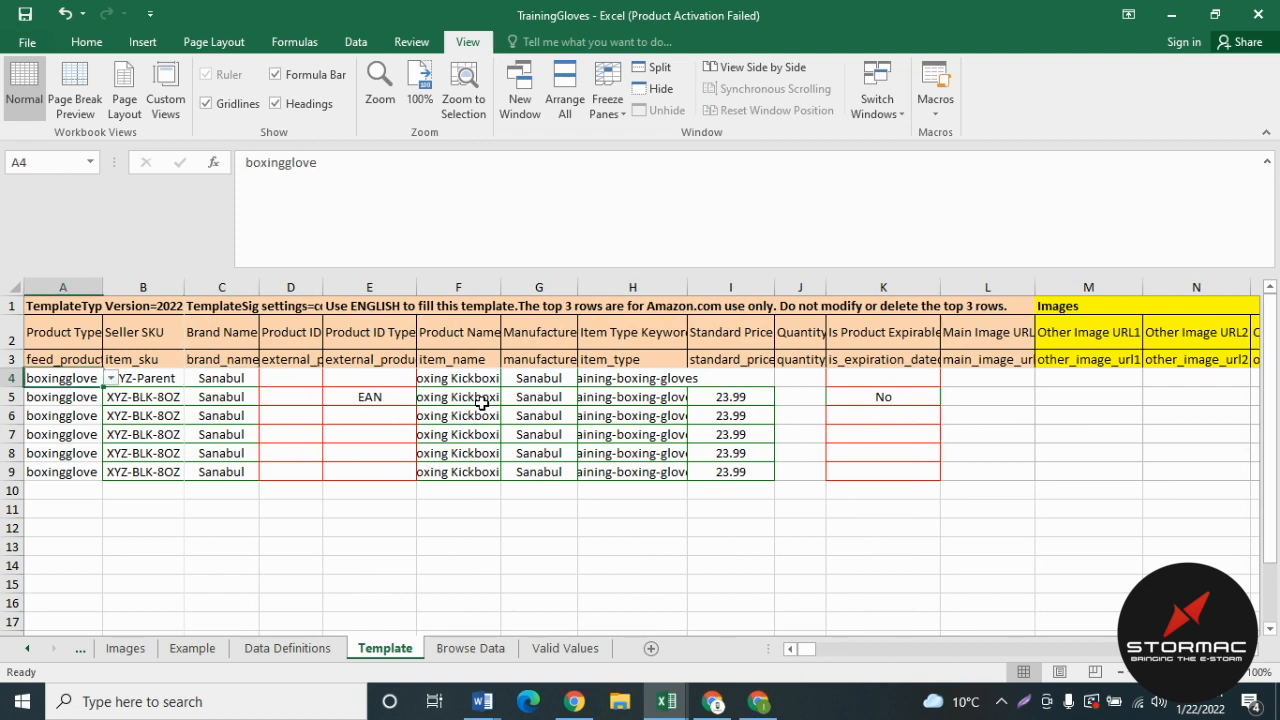
key("Right")
key("Right")
key("Right")
key("Right")
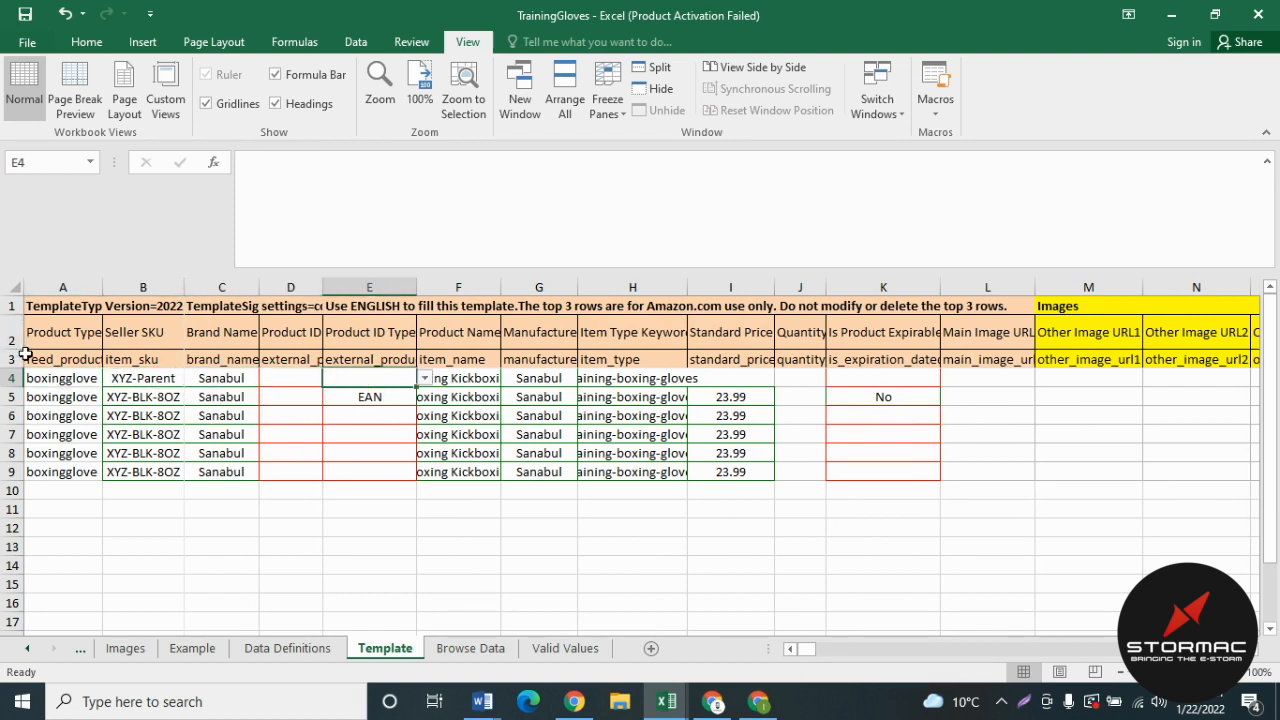
- Compare the parent product in row 4 with the child products in rows 5 to 9
left_click(8, 378)
left_click_drag(10, 397, 10, 472)
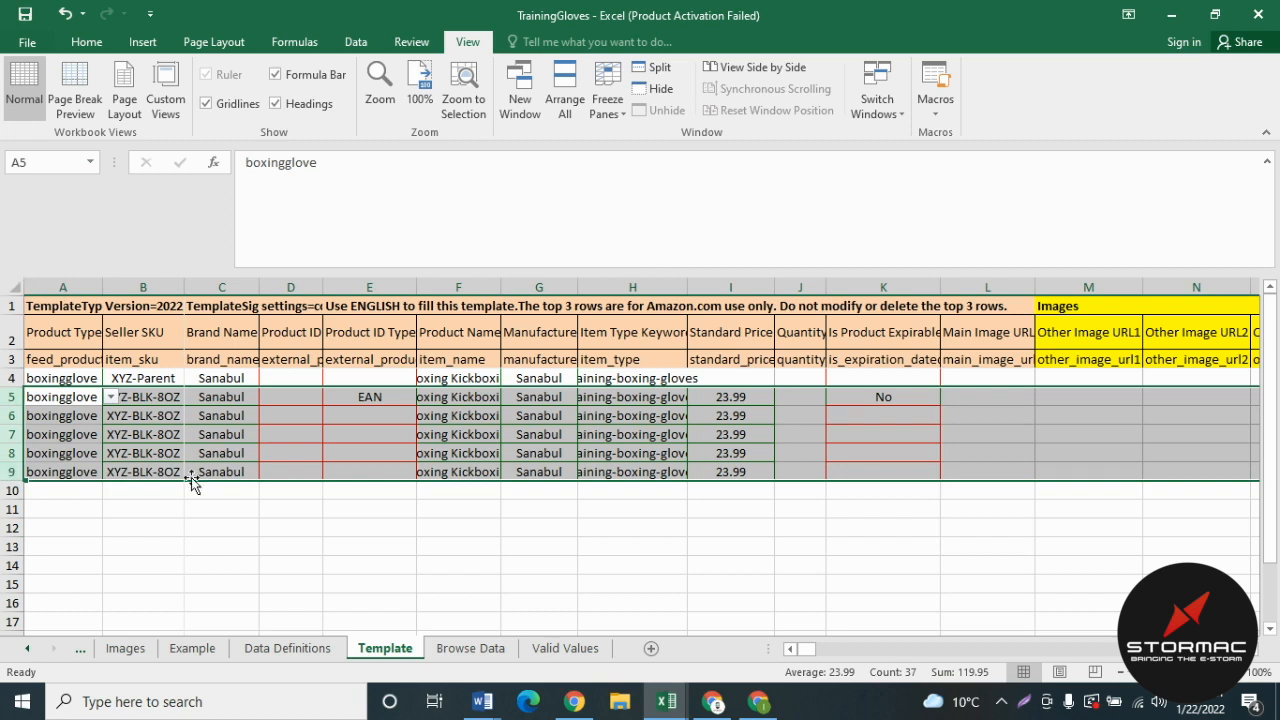
left_click(308, 447)
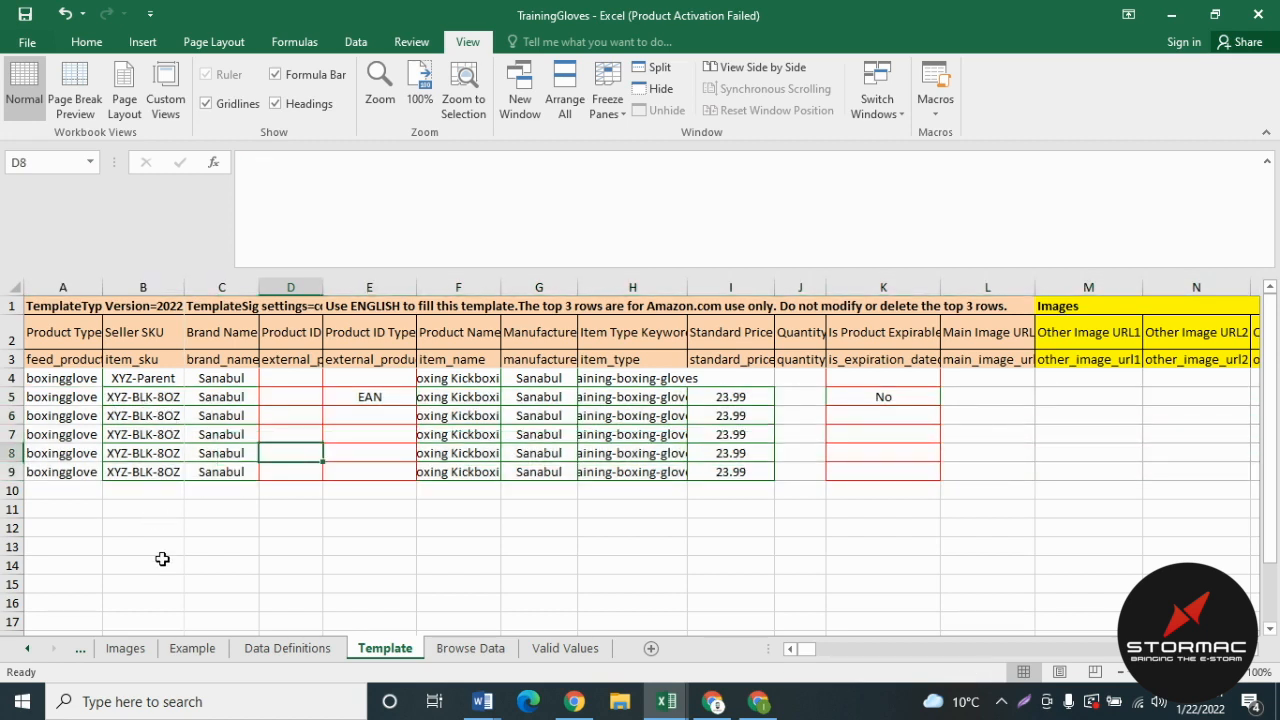
left_click(8, 378)
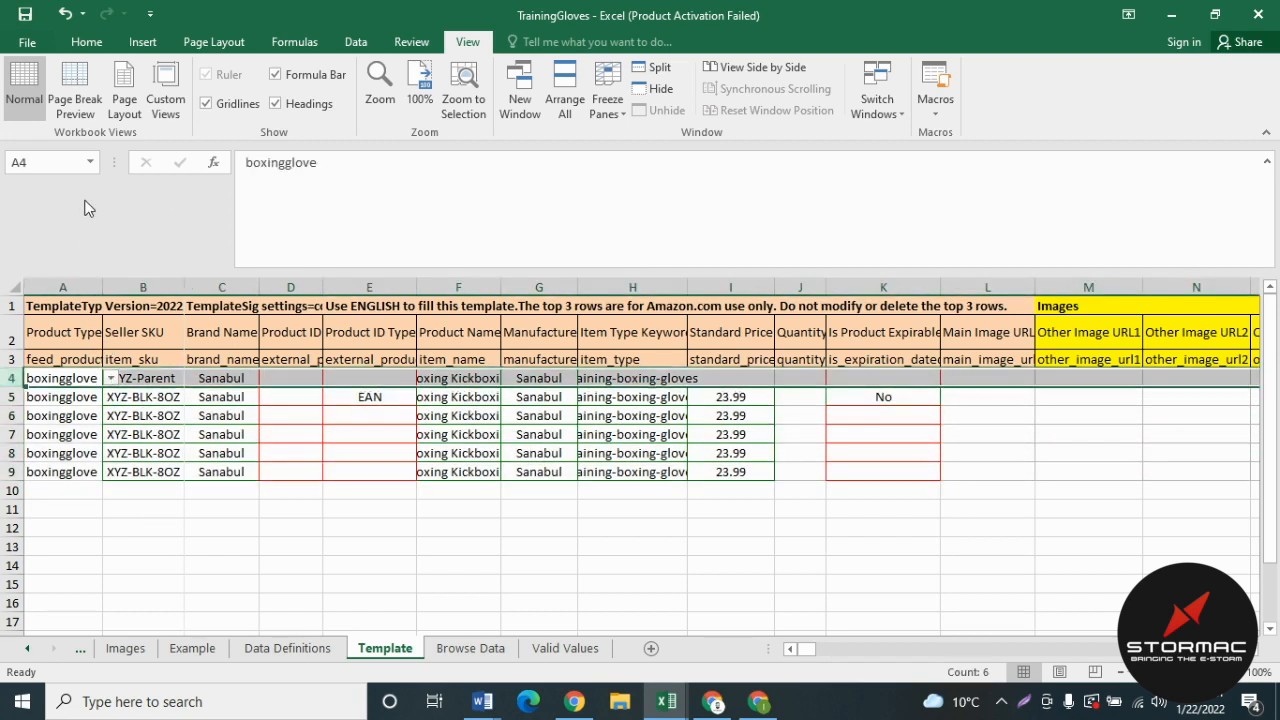
left_click(86, 41)
left_click(224, 377)
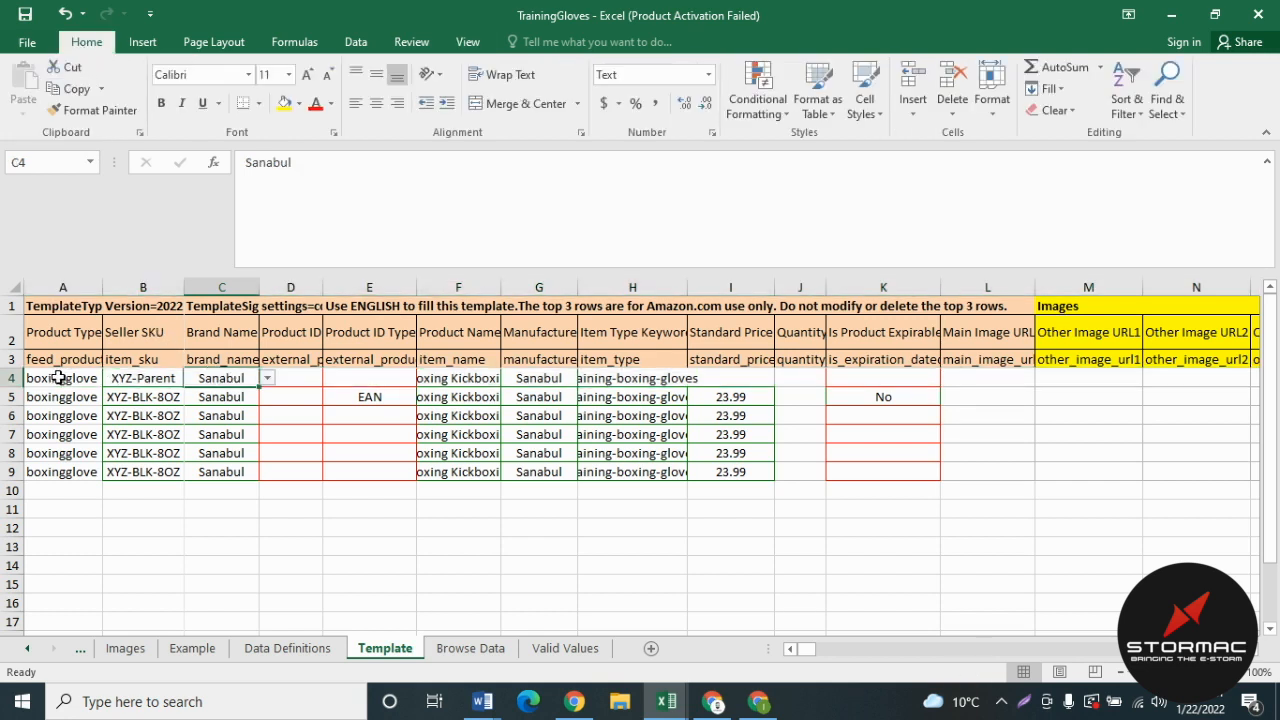
left_click(10, 378)
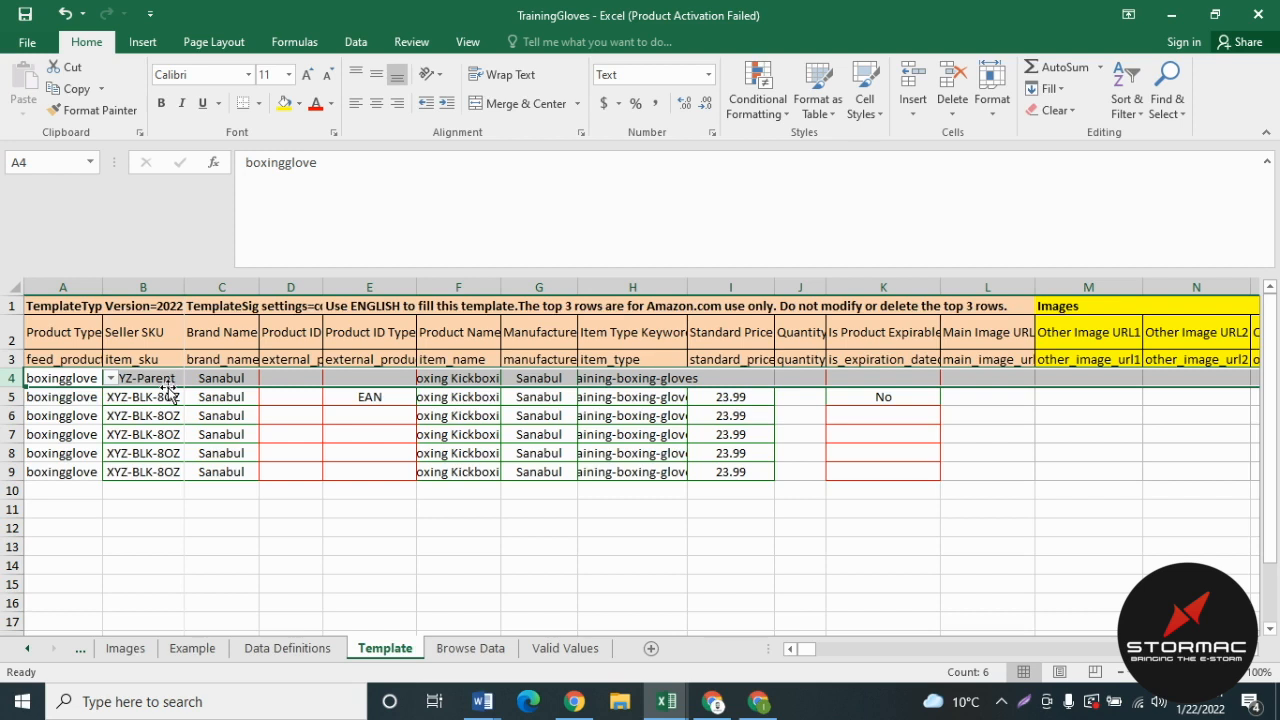
- Check the child SKUs in B5:B9 and the parent row's details from Seller SKU to Product Name in F4
left_click_drag(155, 396, 157, 465)
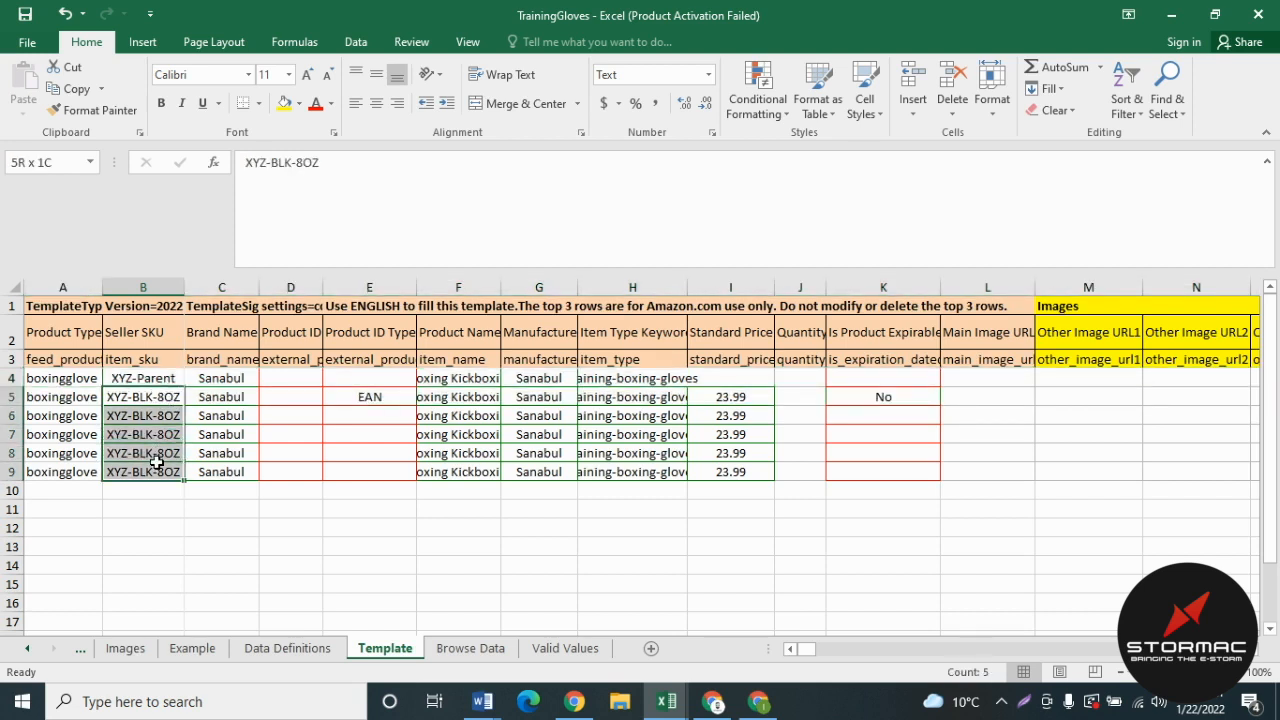
left_click(150, 378)
key("Right")
key("Right")
key("Right")
key("Right")
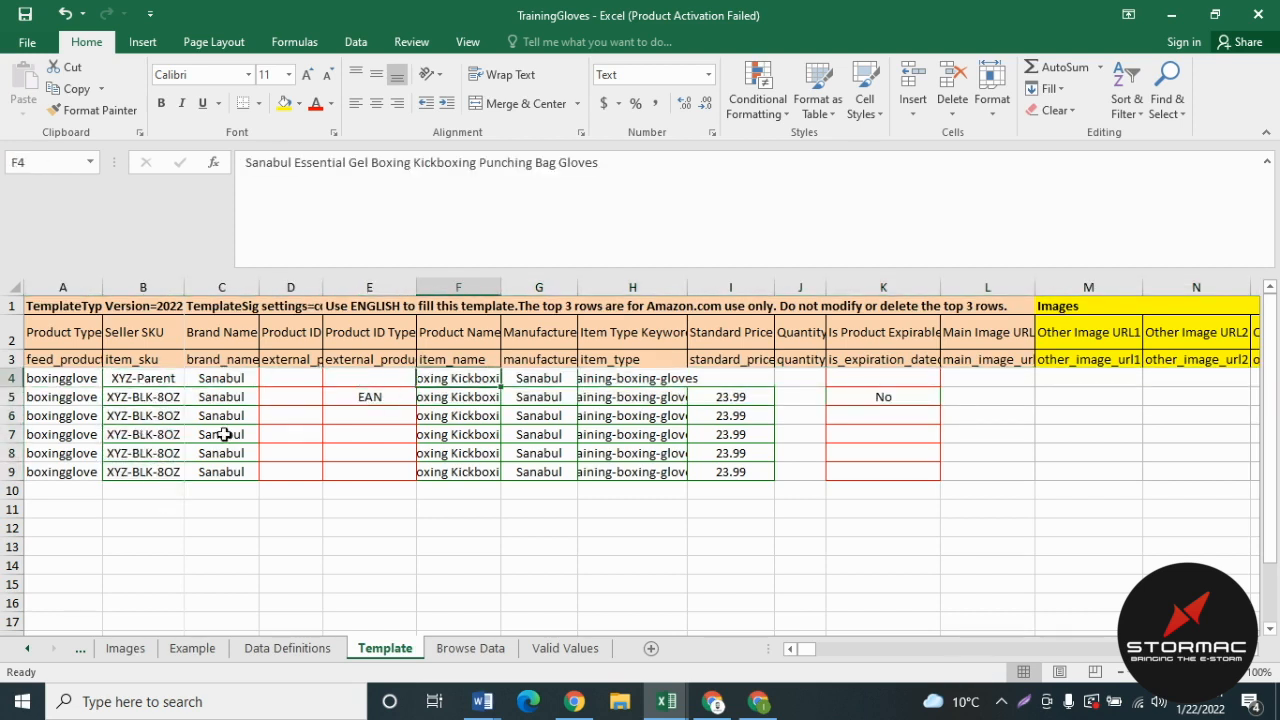
- Compare the child Product ID Type cells E5:E9 with the parent's product ID cells D4:E4
left_click_drag(339, 397, 349, 475)
left_click_drag(287, 378, 338, 379)
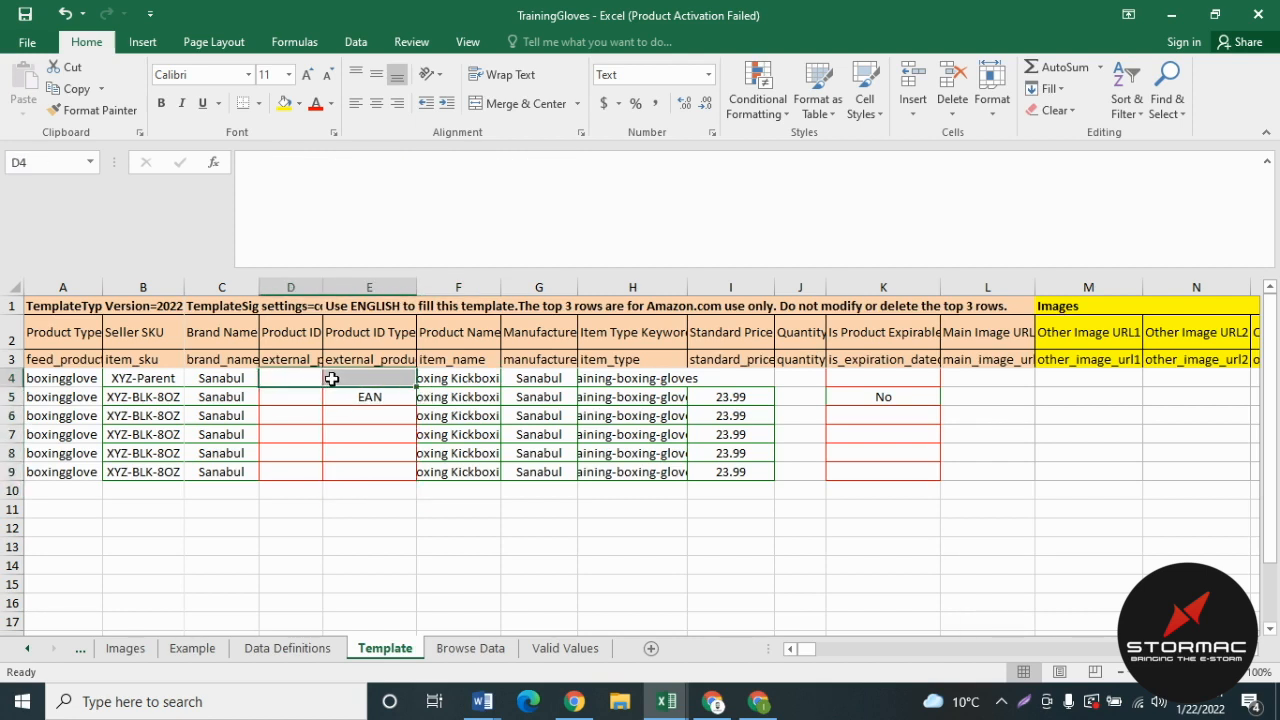
left_click(336, 399)
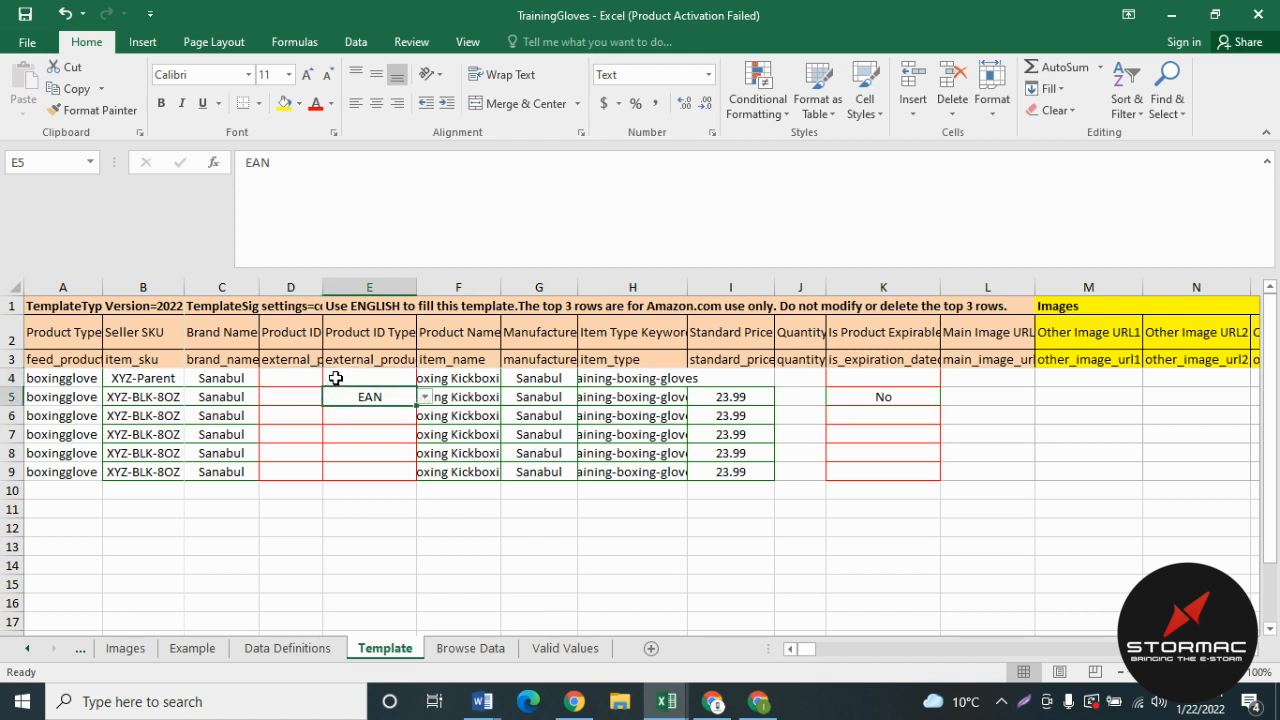
- Check the parent's product ID cells D4:E4 again, along with the child Product ID Type cells E5:E9
mouse_move(337, 378)
left_mouse_down()
mouse_move(308, 377)
mouse_move(336, 378)
left_mouse_up()
left_click(286, 377)
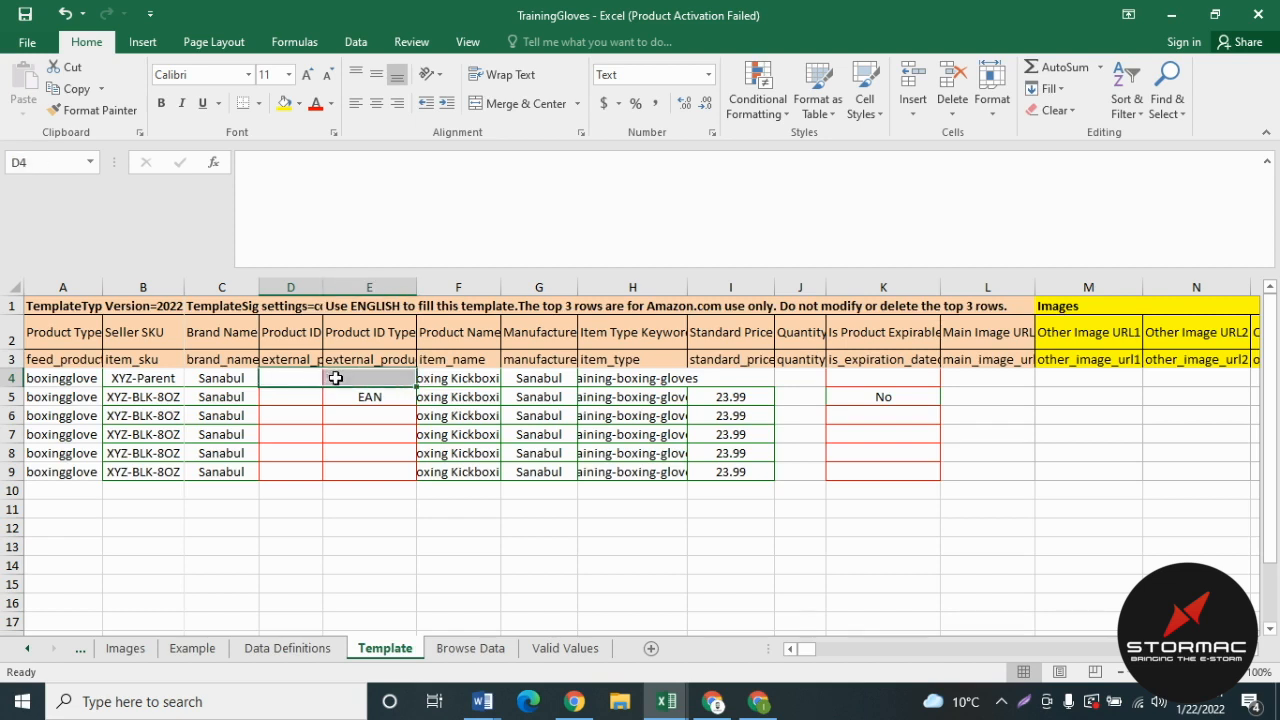
left_click(338, 432)
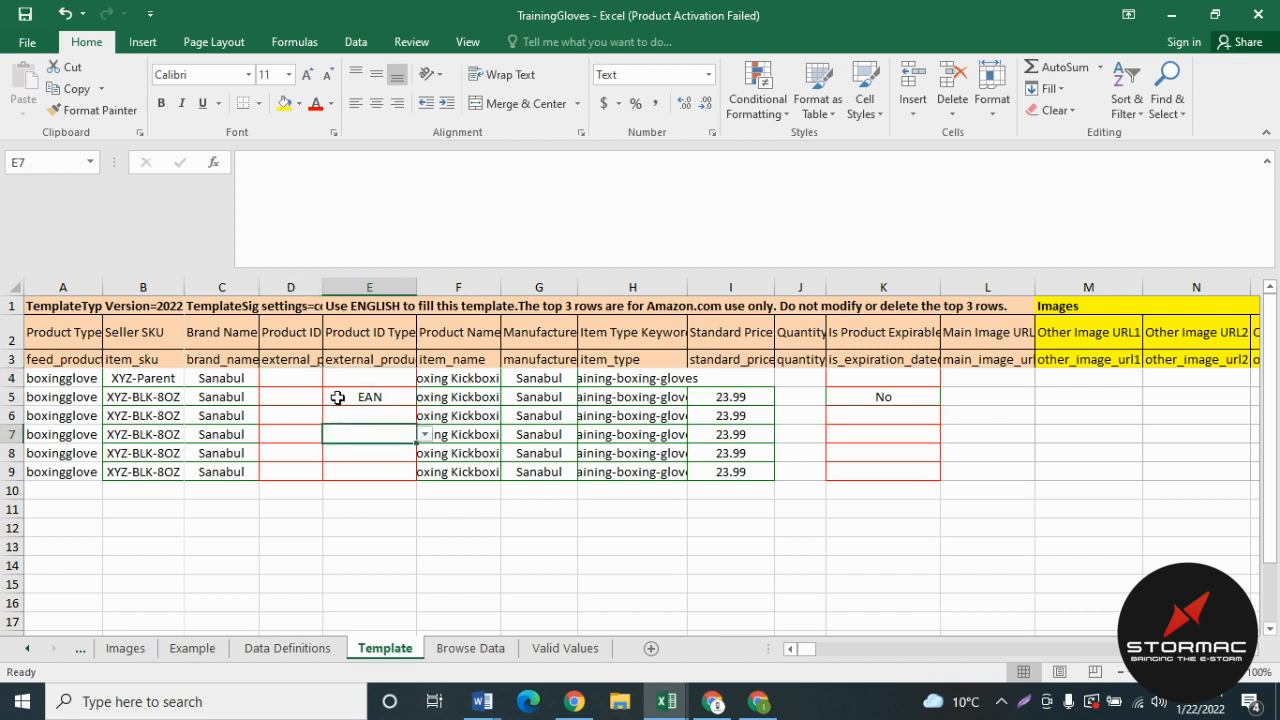
left_click_drag(338, 397, 334, 464)
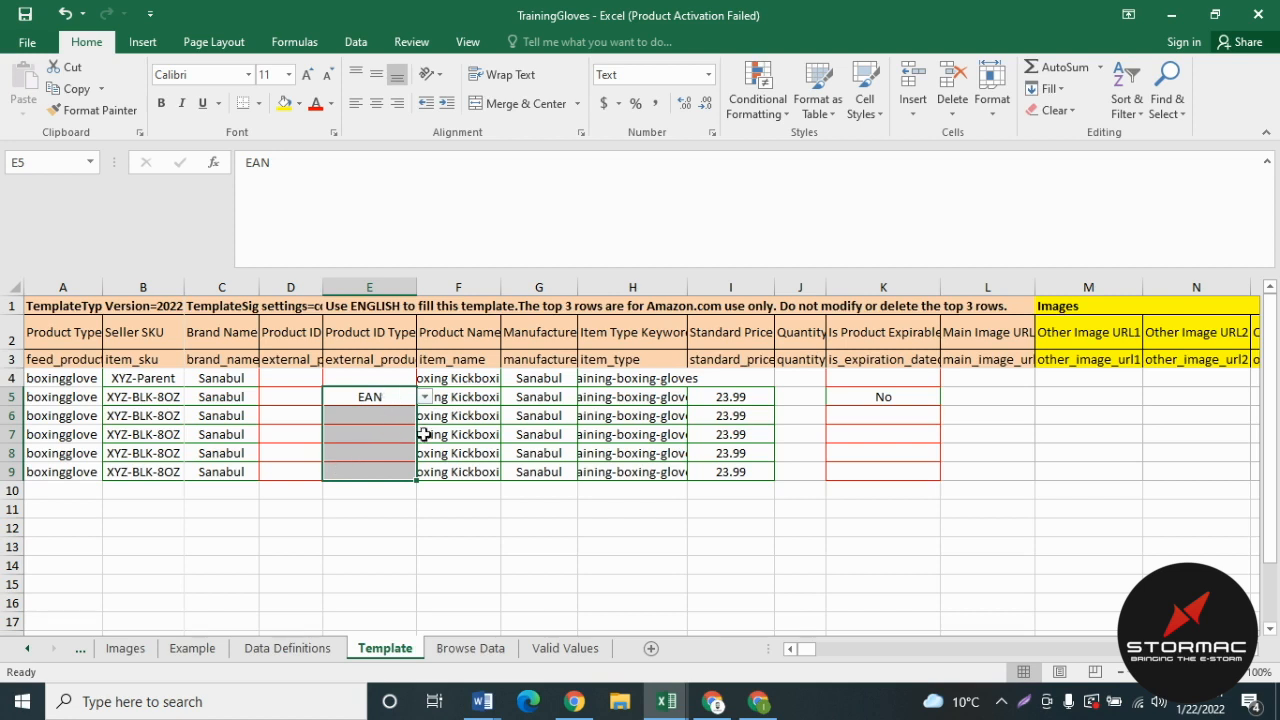
- Review row 5 from Product Name through price and expiry to the image URL columns, returning to Main Image URL in L5
key("Right")
key("Right")
key("Right")
key("Right")
key("Right")
key("Right")
key("Right")
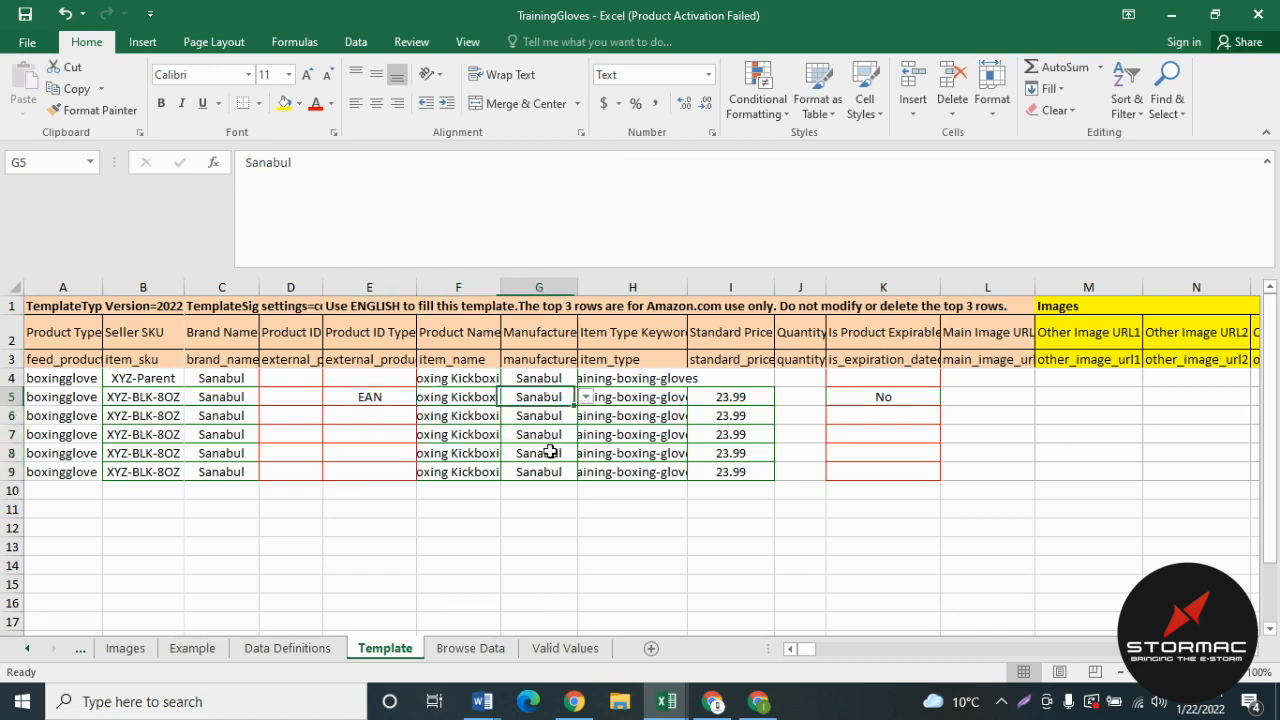
key("Right")
key("Right")
key("Right")
key("Right")
key("Right")
key("Right")
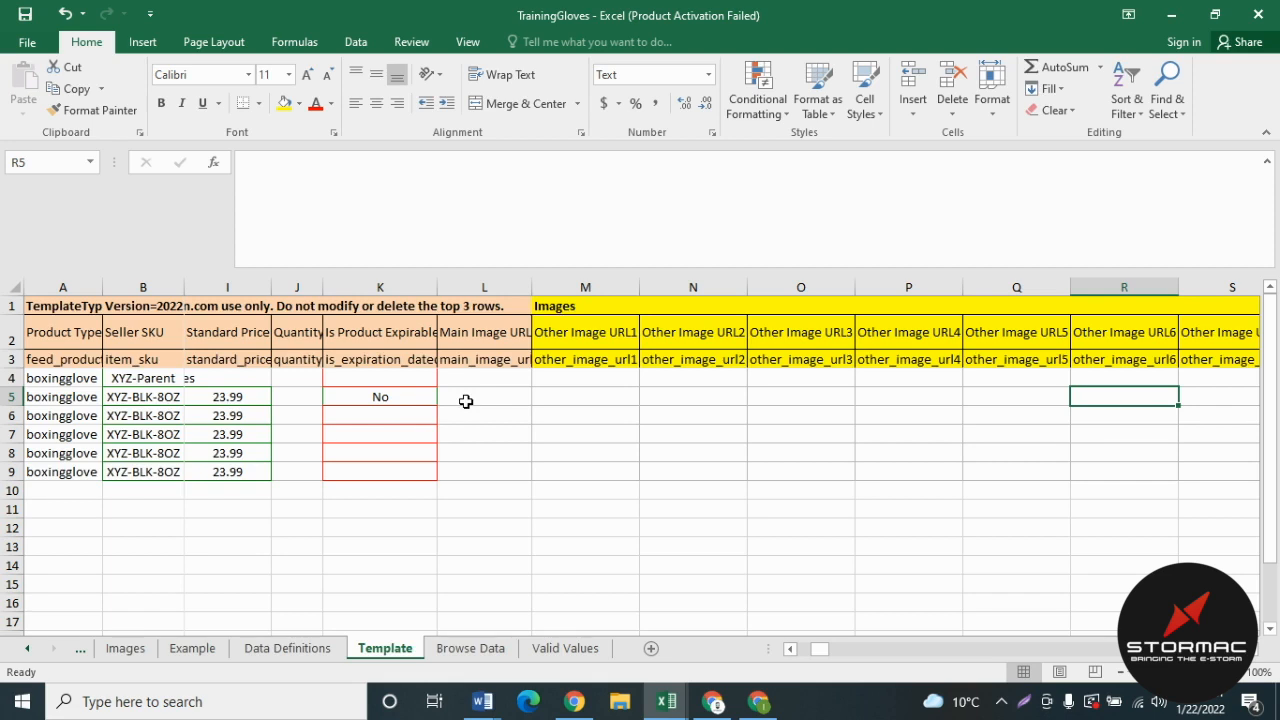
left_click(466, 401)
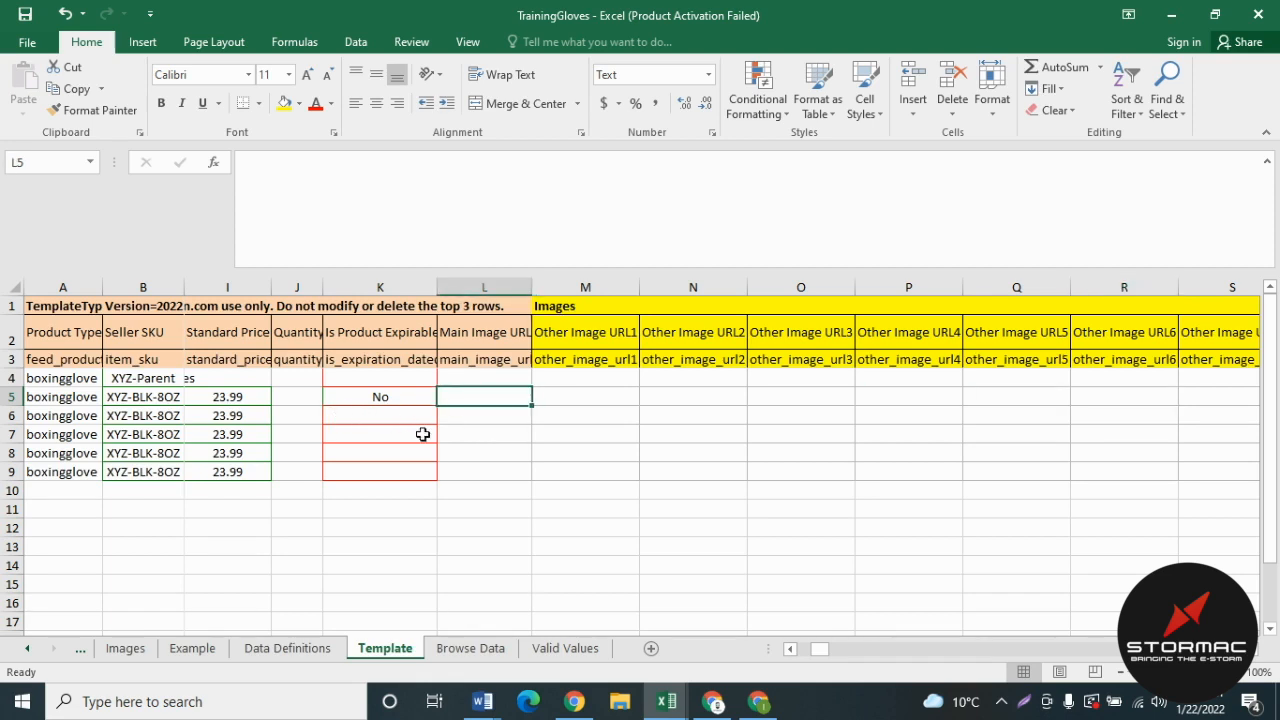
- Go along row 5 past the image URL columns and examine the Variation columns V to Y, from Parentage to Variation Theme
key("Right")
key("Right")
key("Right")
key("Right")
key("Right")
key("Right")
key("Right")
key("Right")
key("Right")
key("Right")
key("Right")
key("Right")
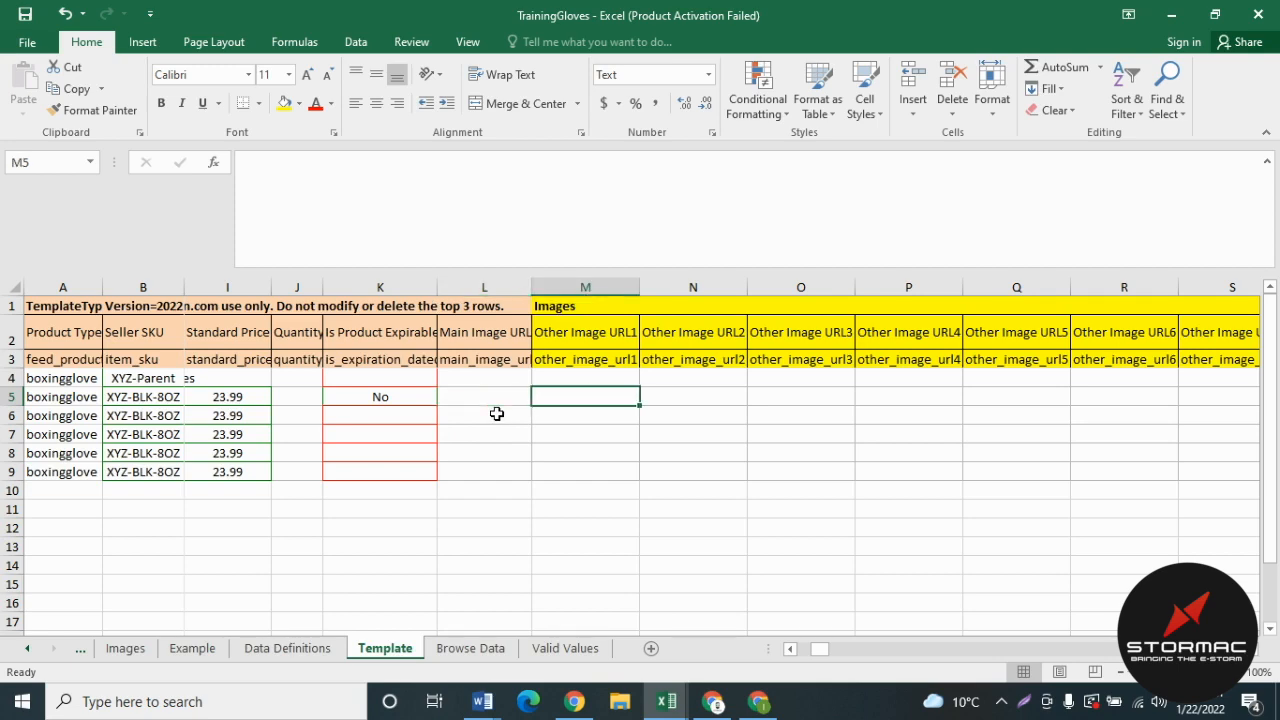
key("Right")
key("Right")
key("Right")
key("Right")
key("Right")
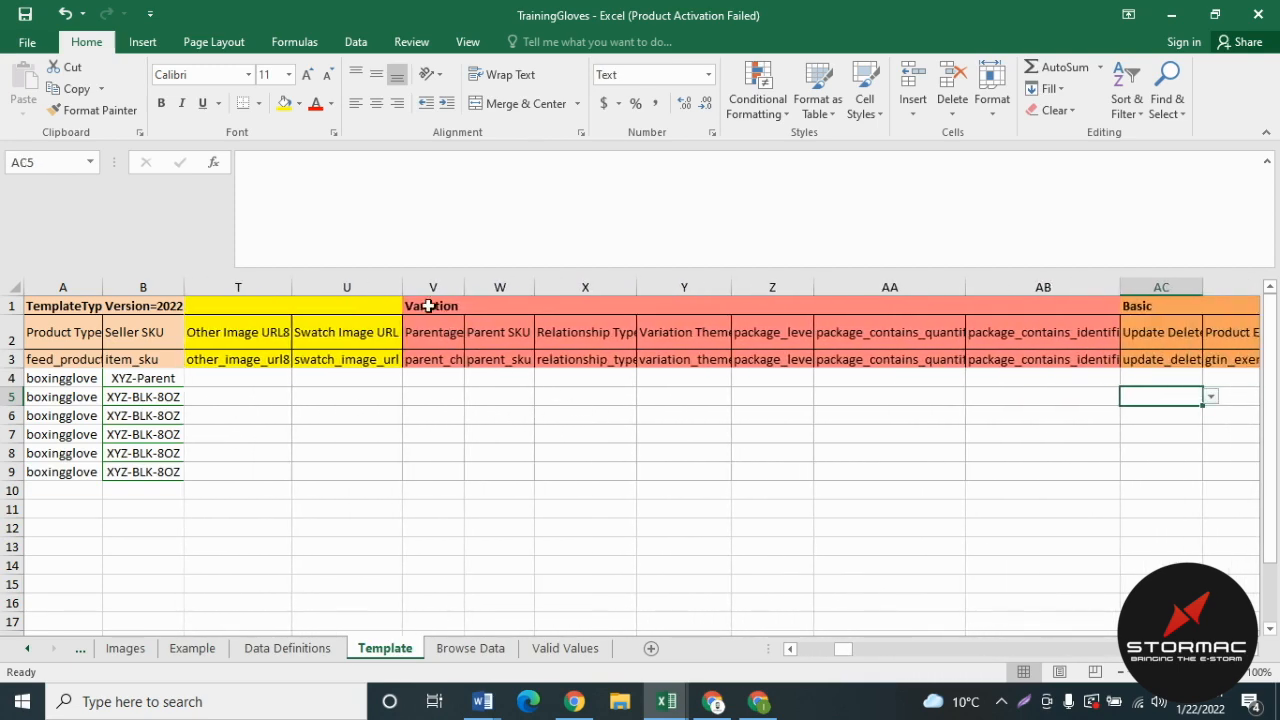
left_click_drag(428, 287, 664, 305)
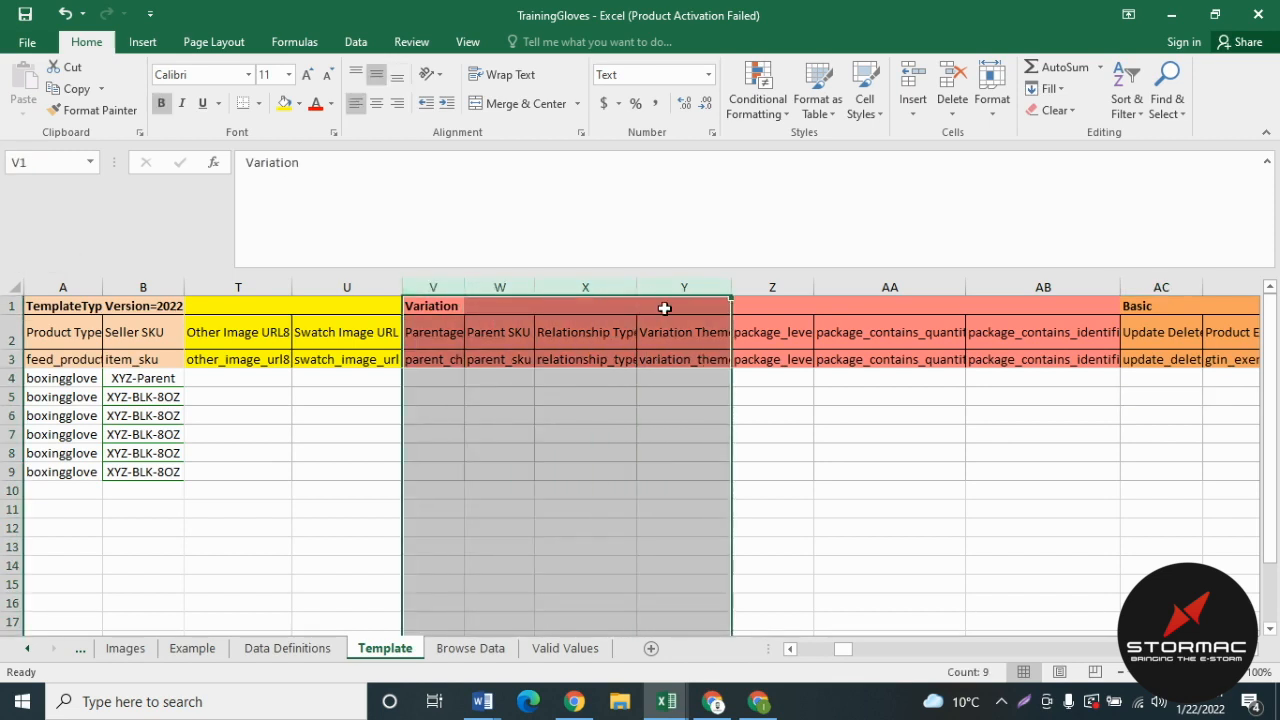
- Format the parent product's entire row 4 in bold with an orange fill
left_click(440, 380)
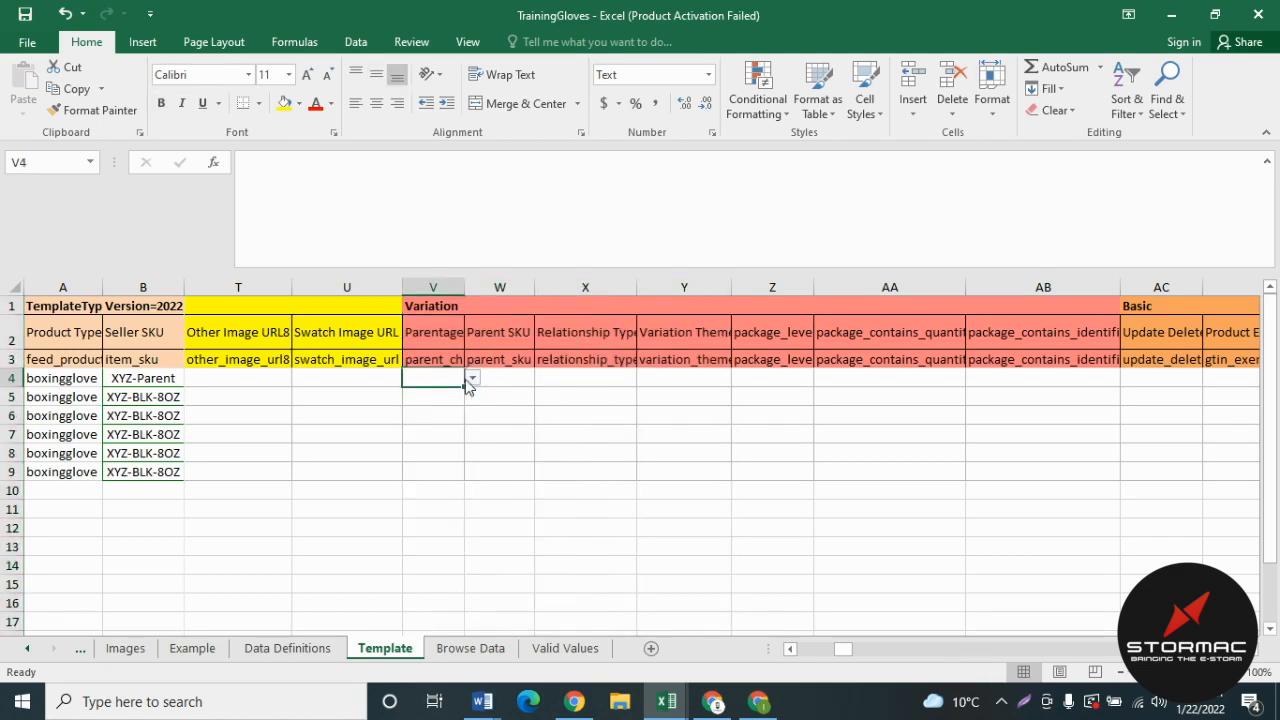
left_click(12, 378)
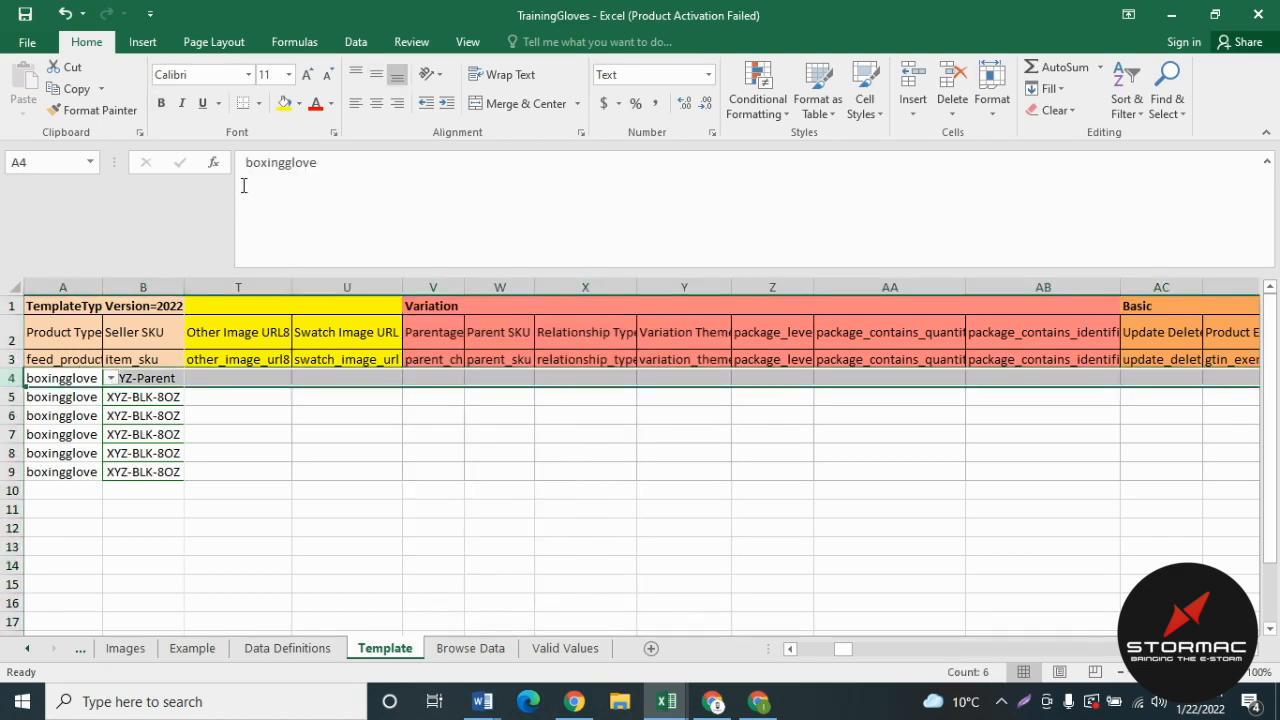
left_click(284, 104)
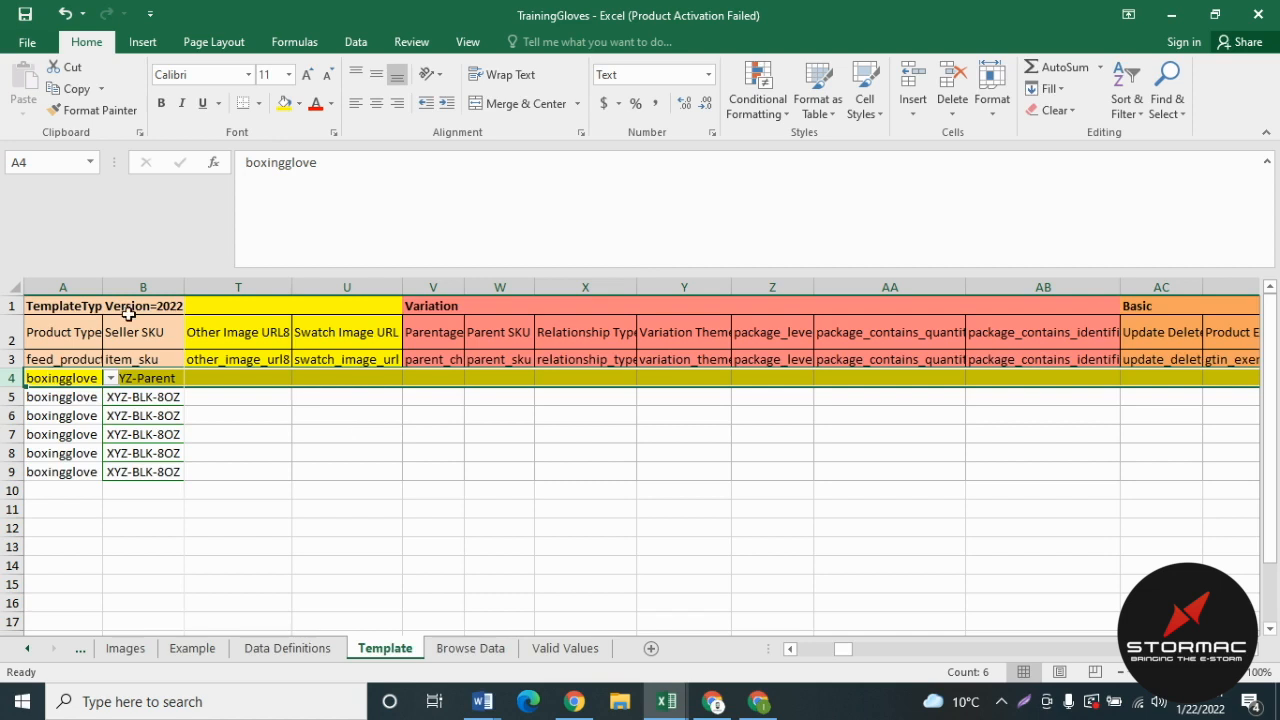
left_click(161, 103)
left_click(299, 104)
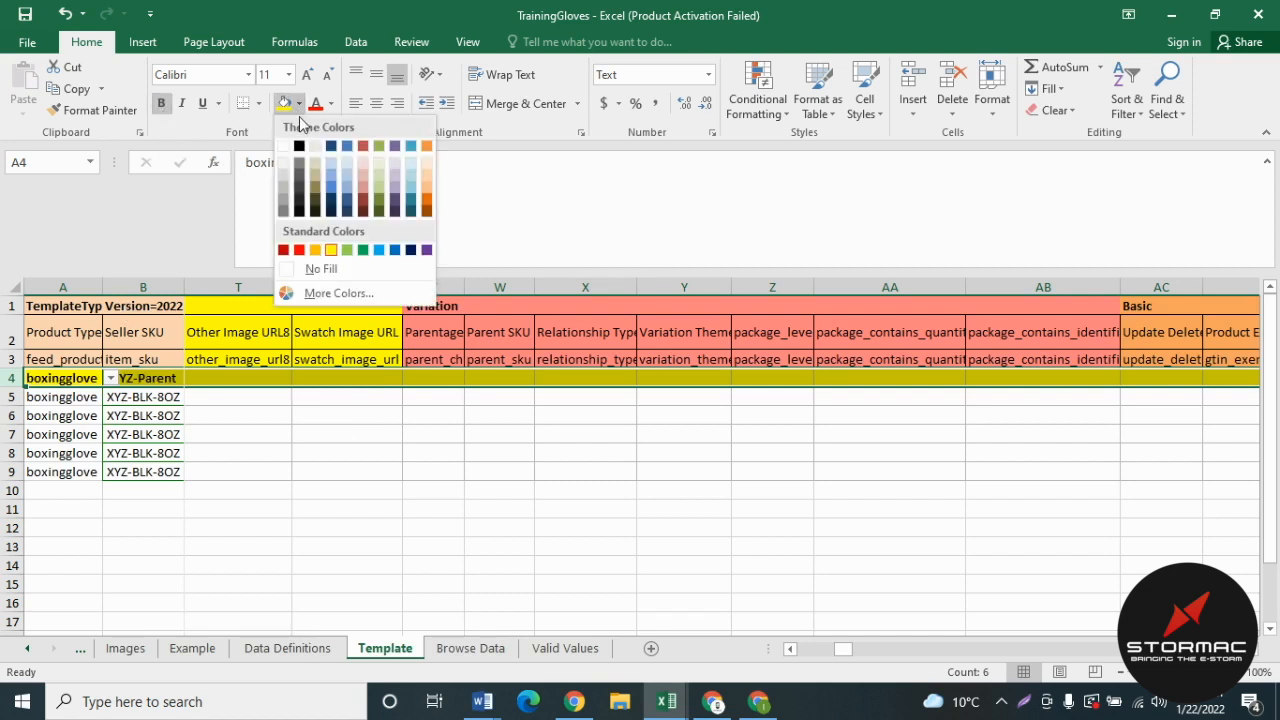
left_click(315, 249)
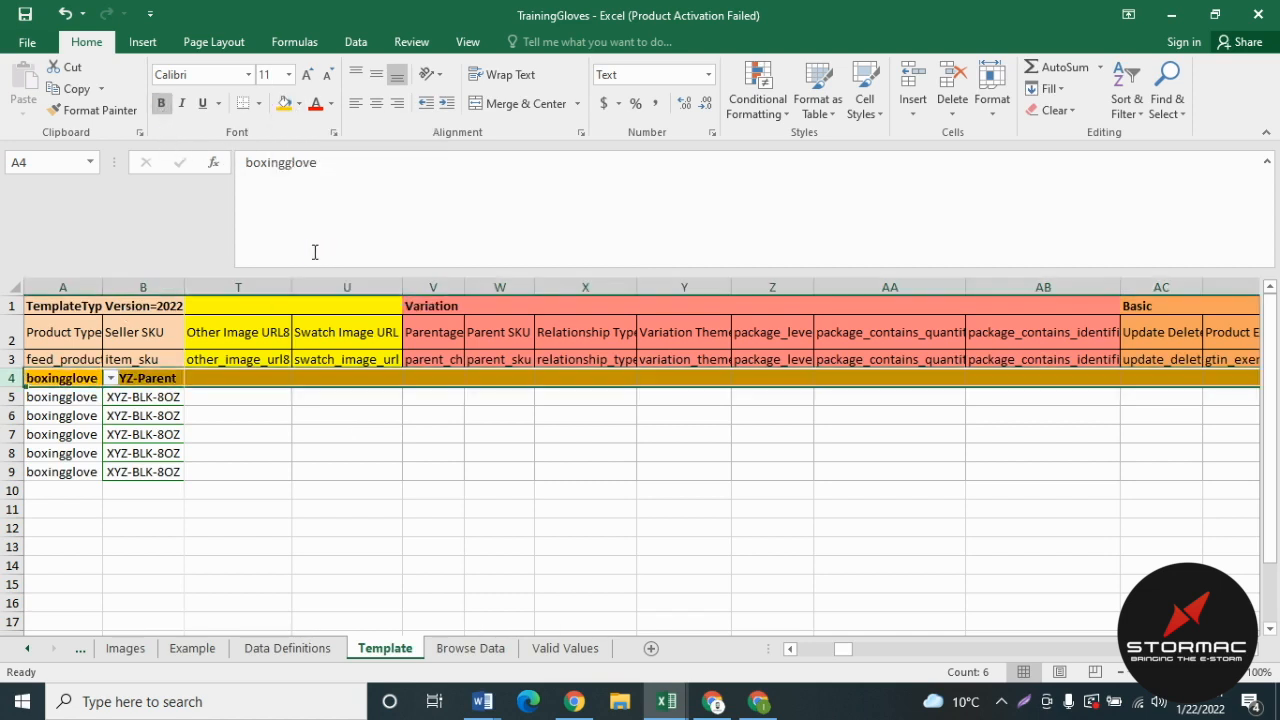
left_click(440, 453)
- Set Parentage to Parent in V4 for the parent product and to Child in V5:V9 for the child products
left_click(429, 380)
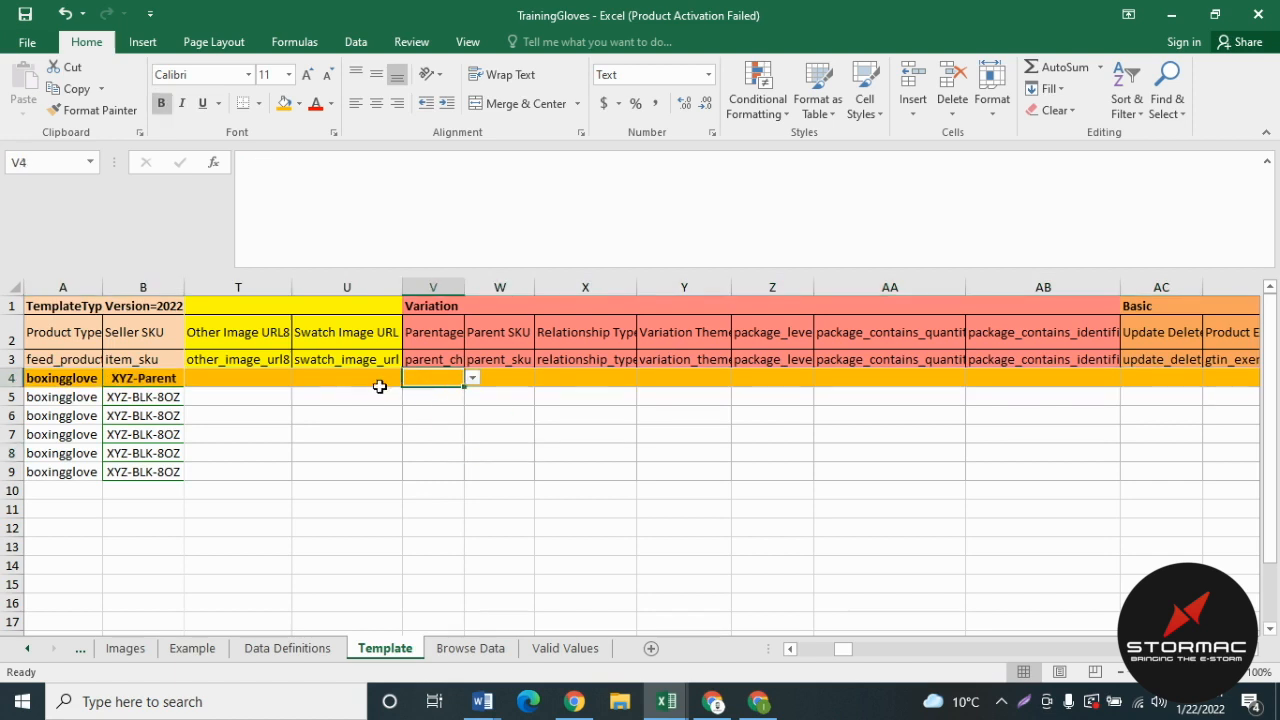
left_click(472, 378)
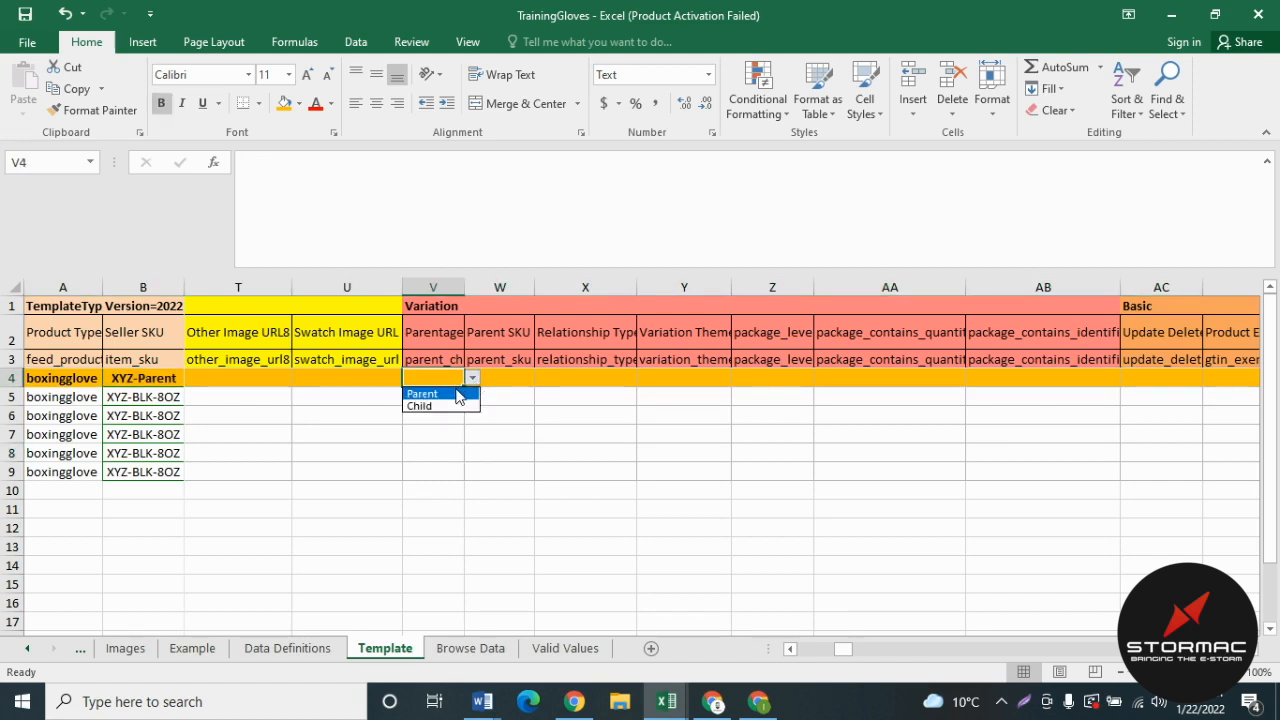
left_click(456, 394)
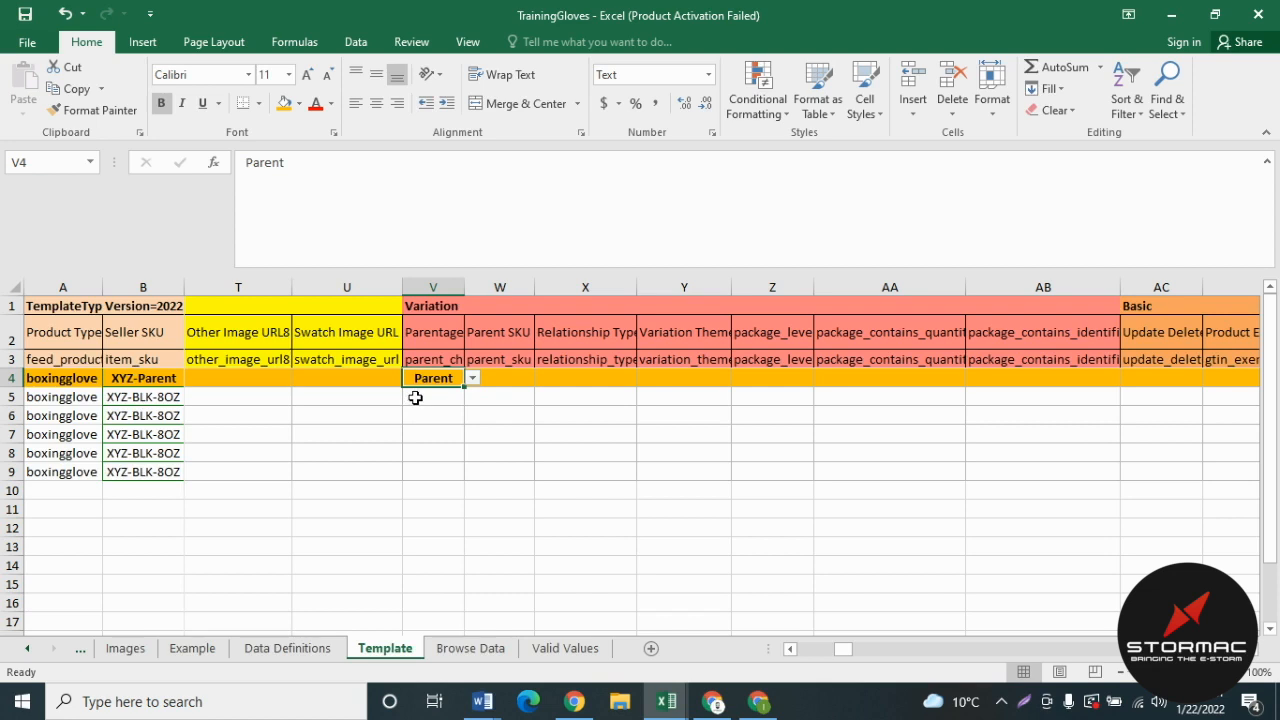
left_click(418, 397)
left_click(472, 397)
left_click(428, 425)
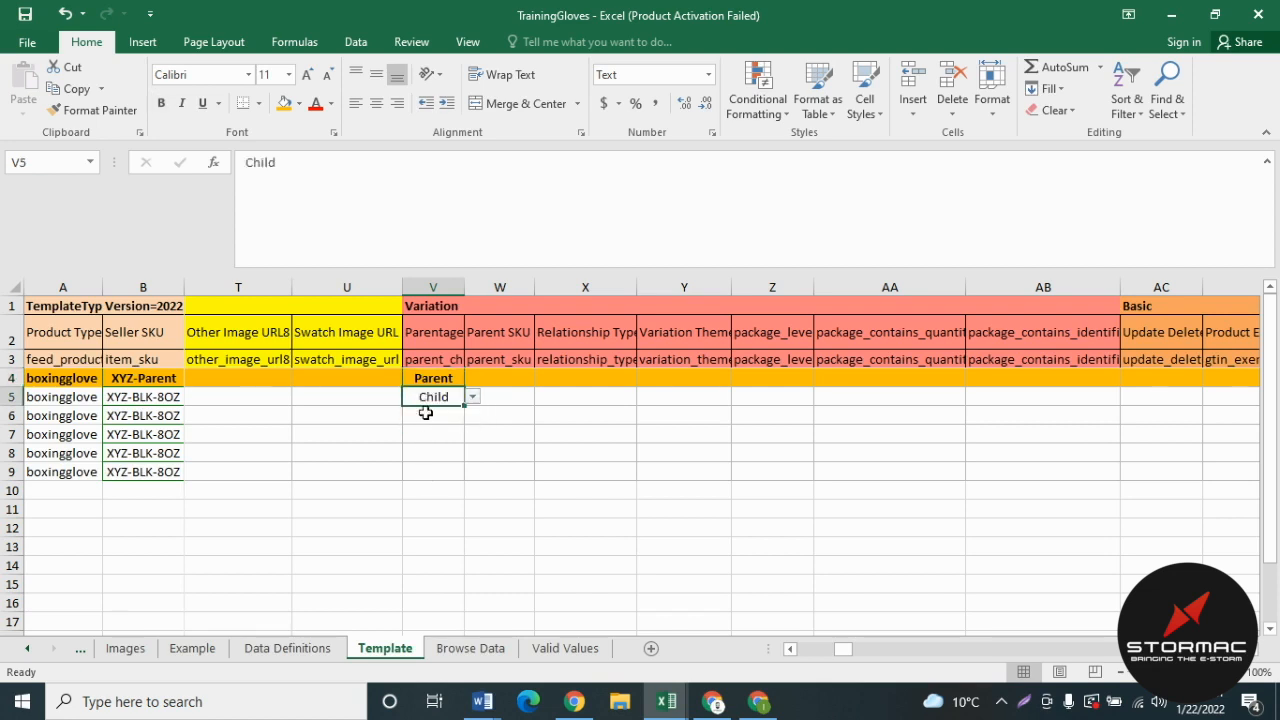
left_click_drag(433, 397, 434, 466)
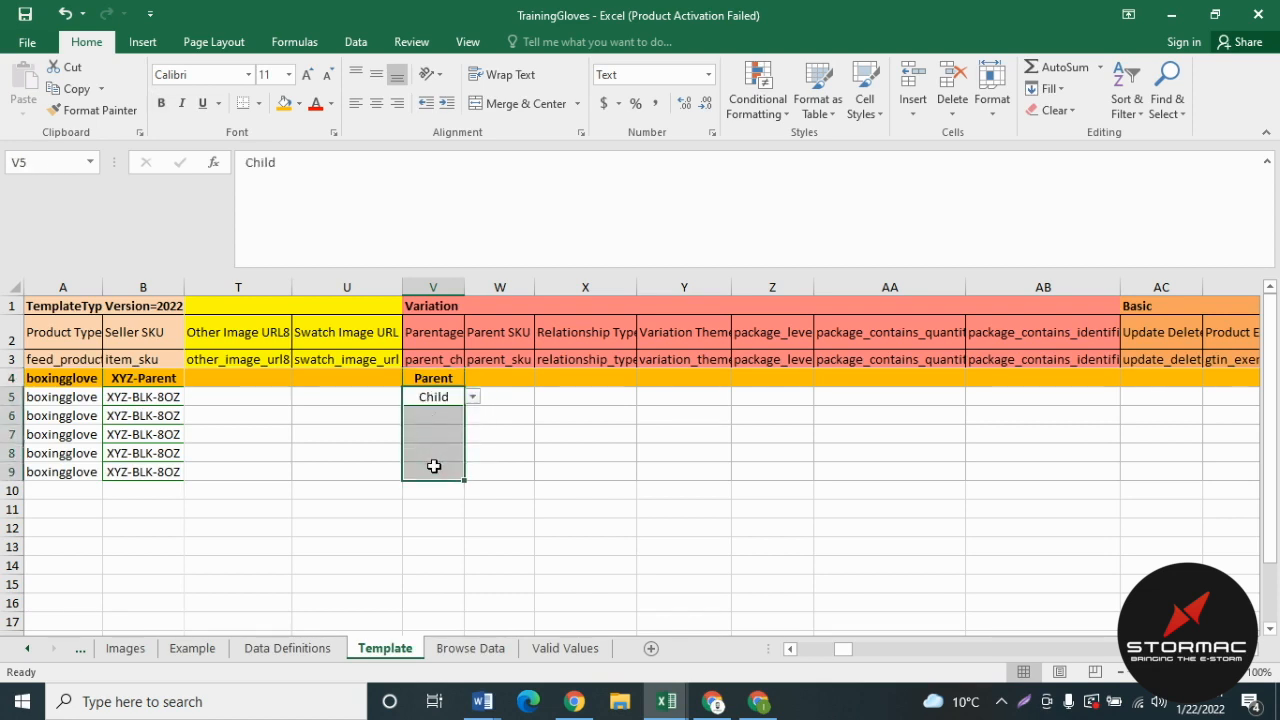
left_click(505, 434)
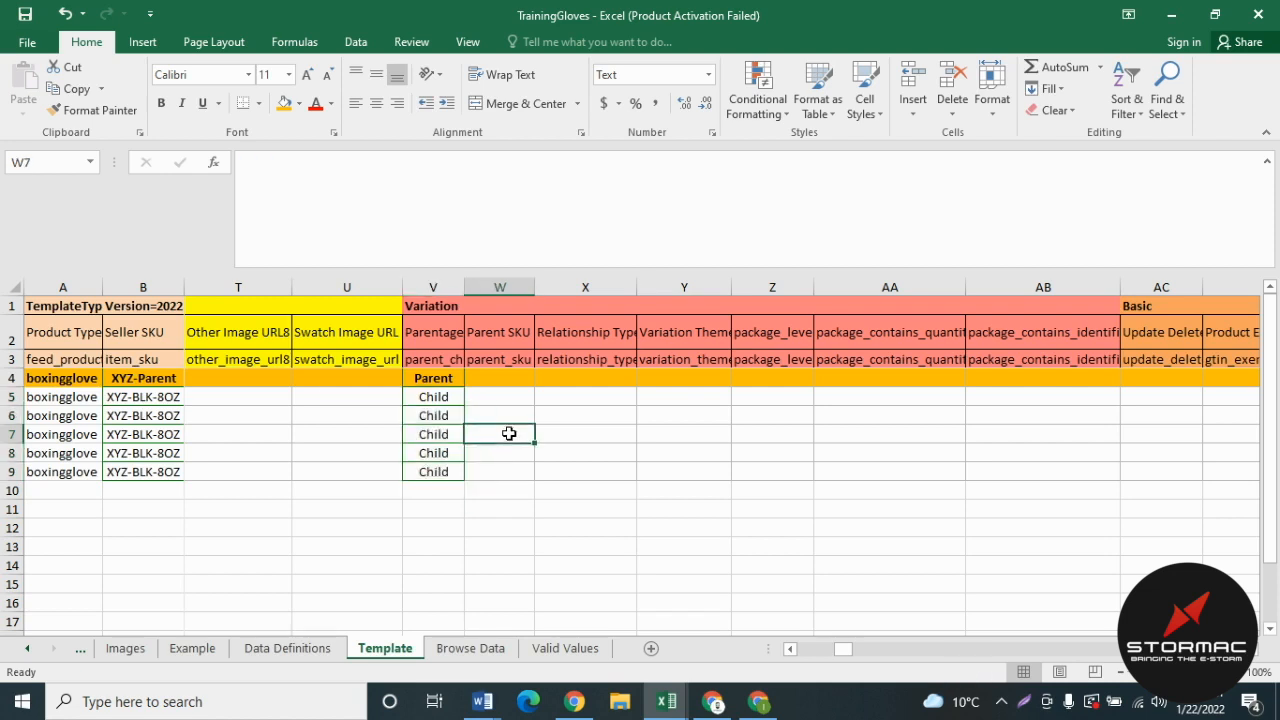
- Copy the parent's Seller SKU XYZ-Parent from B4 into the child products' Parent SKU cells W5:W9
left_click(497, 362)
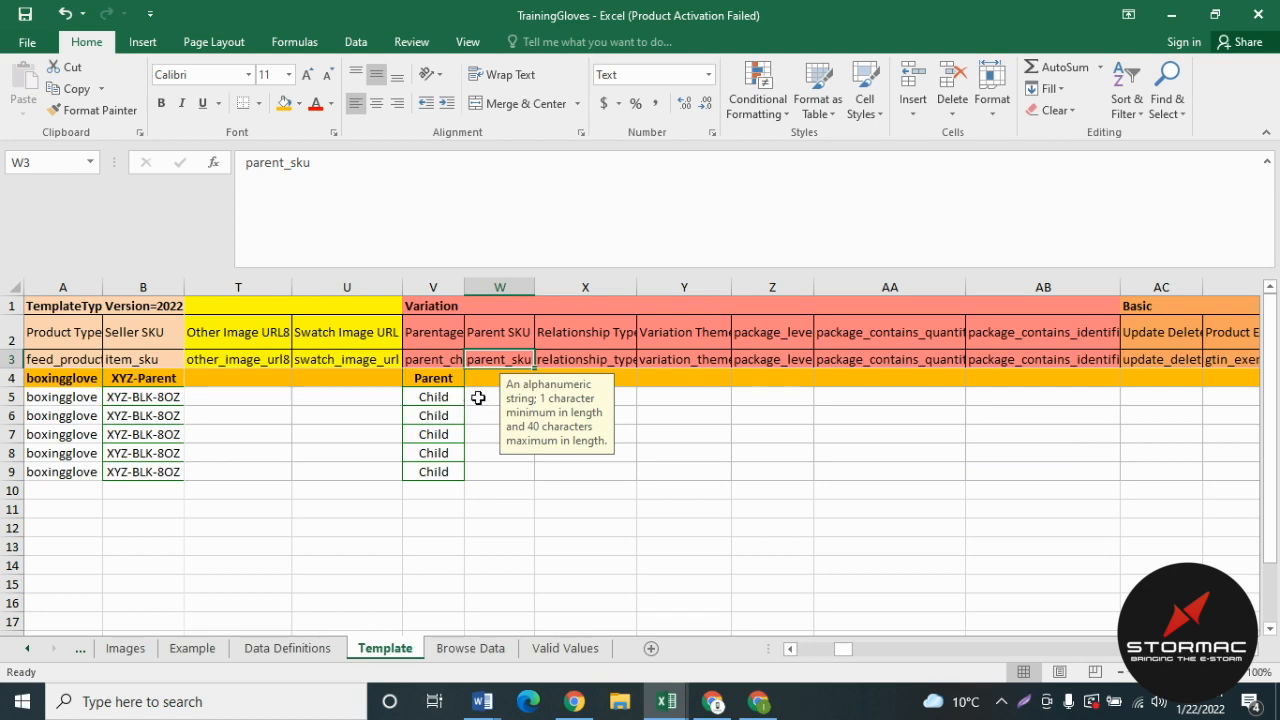
left_click(478, 397)
left_click(432, 379)
left_click(503, 376)
left_click(172, 378)
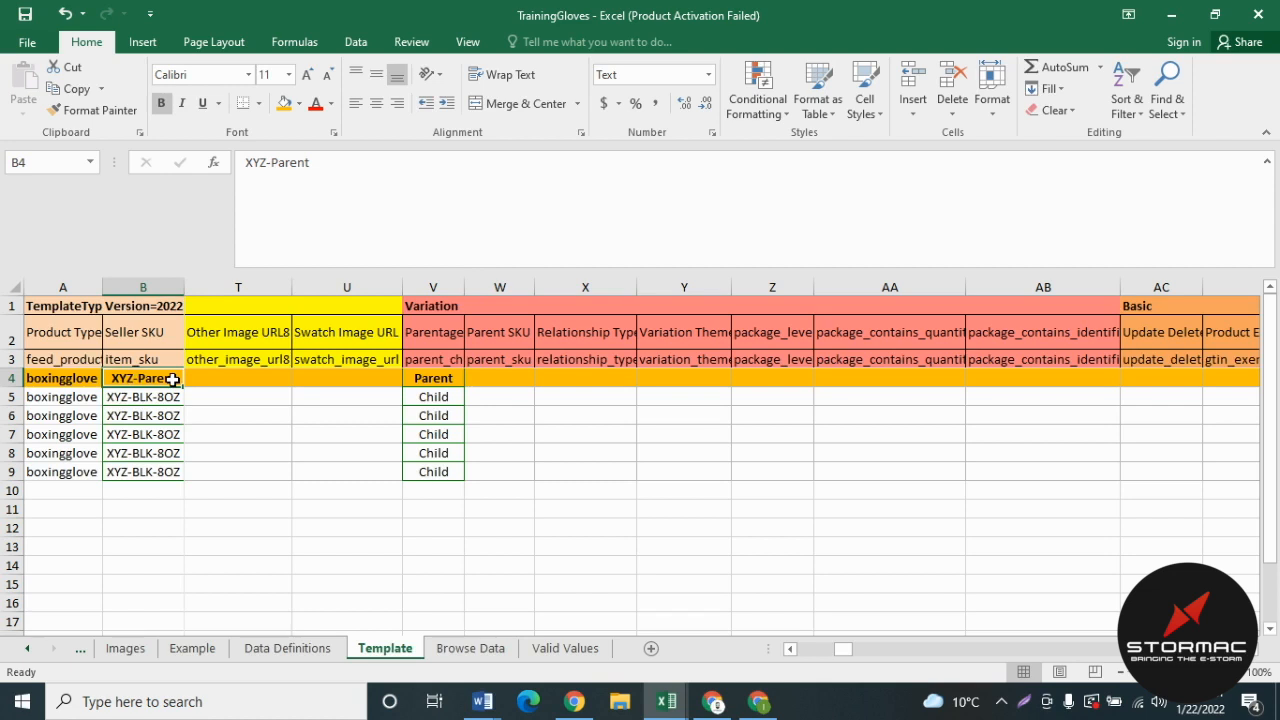
key("ctrl+c")
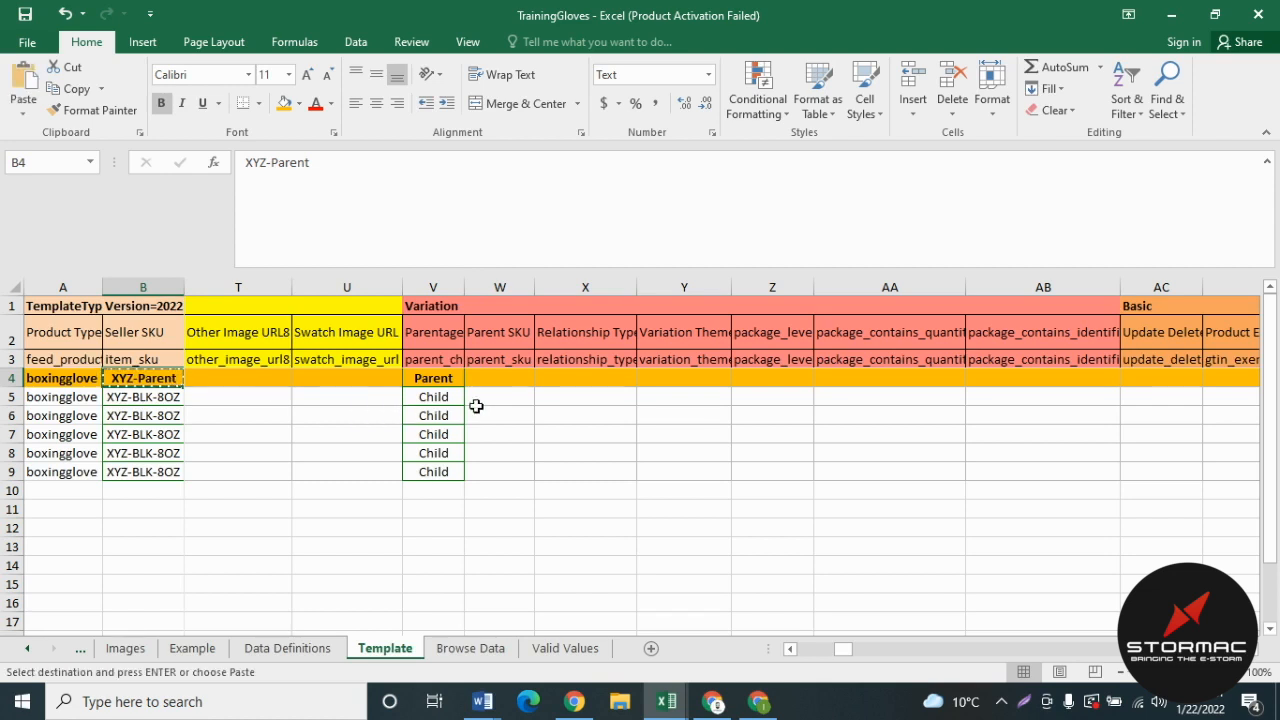
left_click(496, 400)
key("ctrl+v")
left_click_drag(494, 400, 491, 476)
key("Return")
left_click(495, 447)
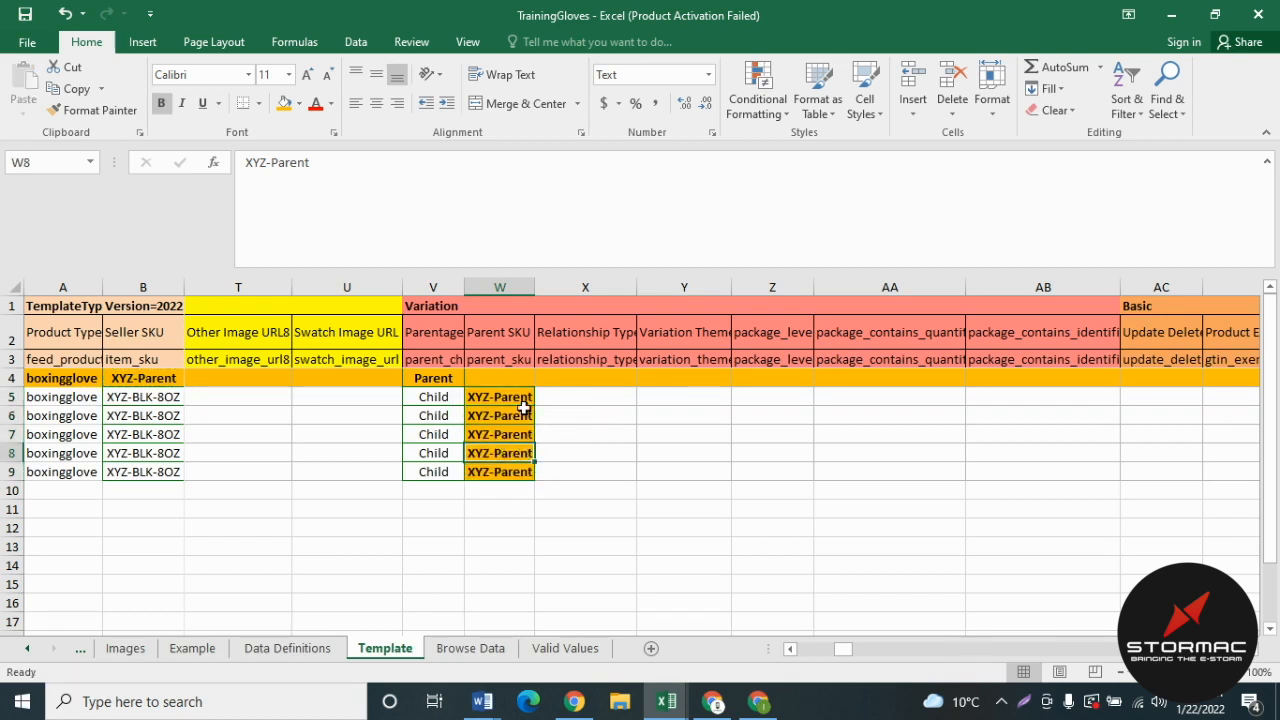
left_click(524, 404)
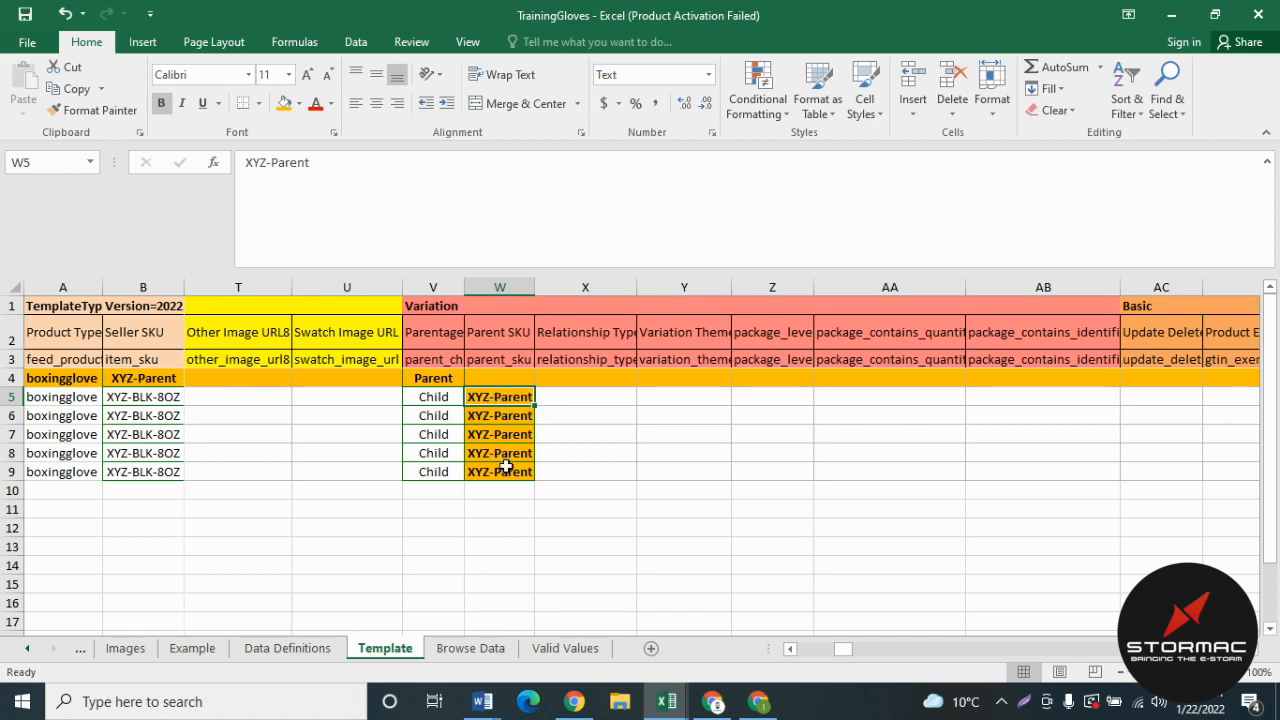
- Set Relationship Type to Variation for all child products in X5:X9
left_click(578, 362)
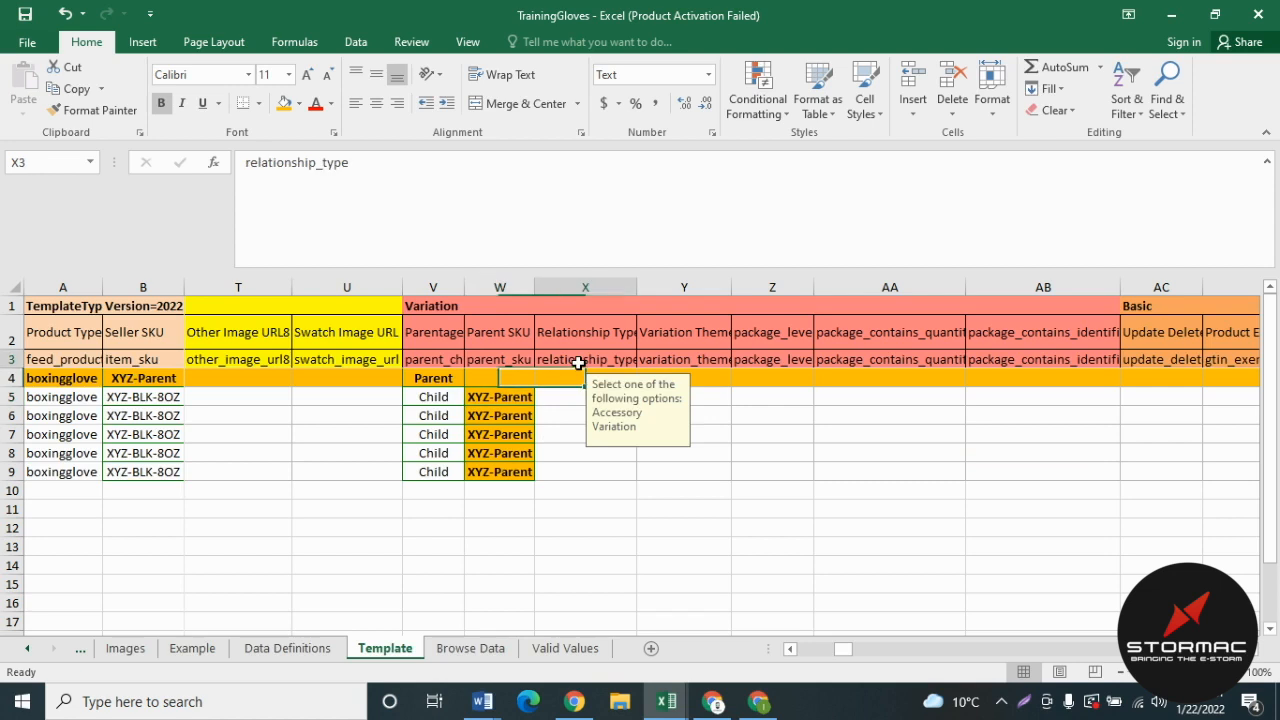
left_click(557, 396)
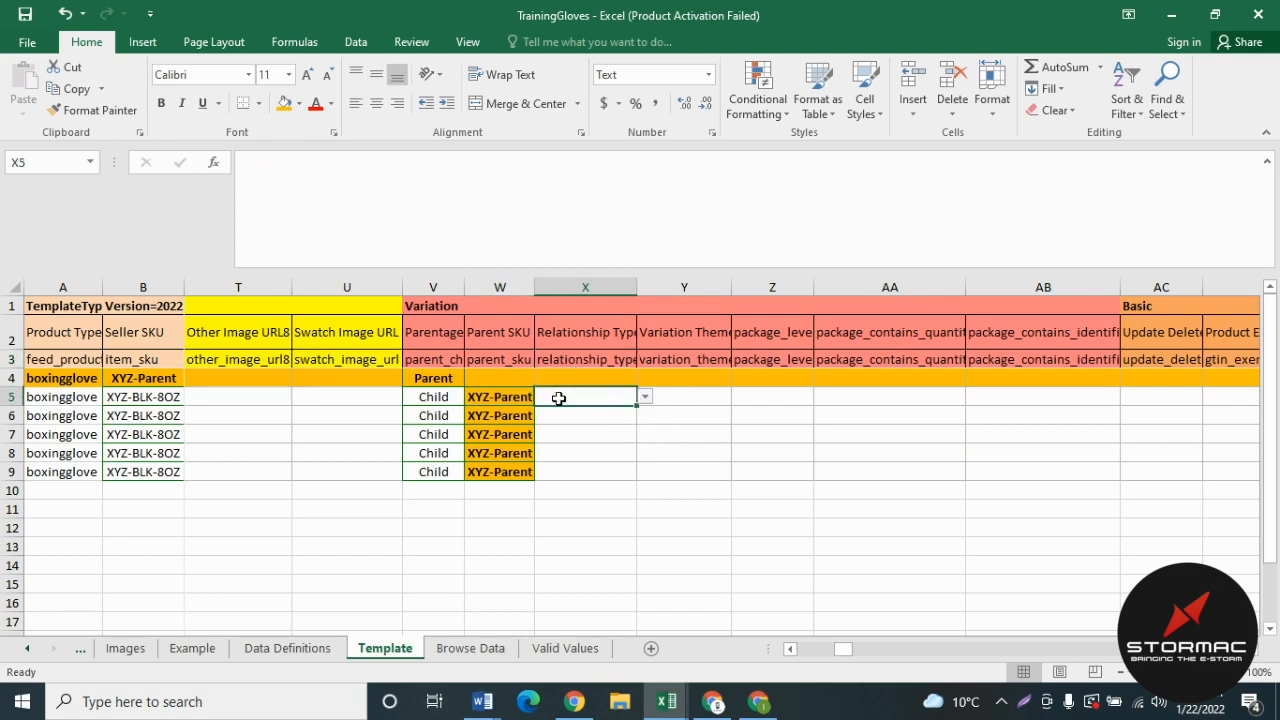
left_click(645, 398)
left_click(592, 412)
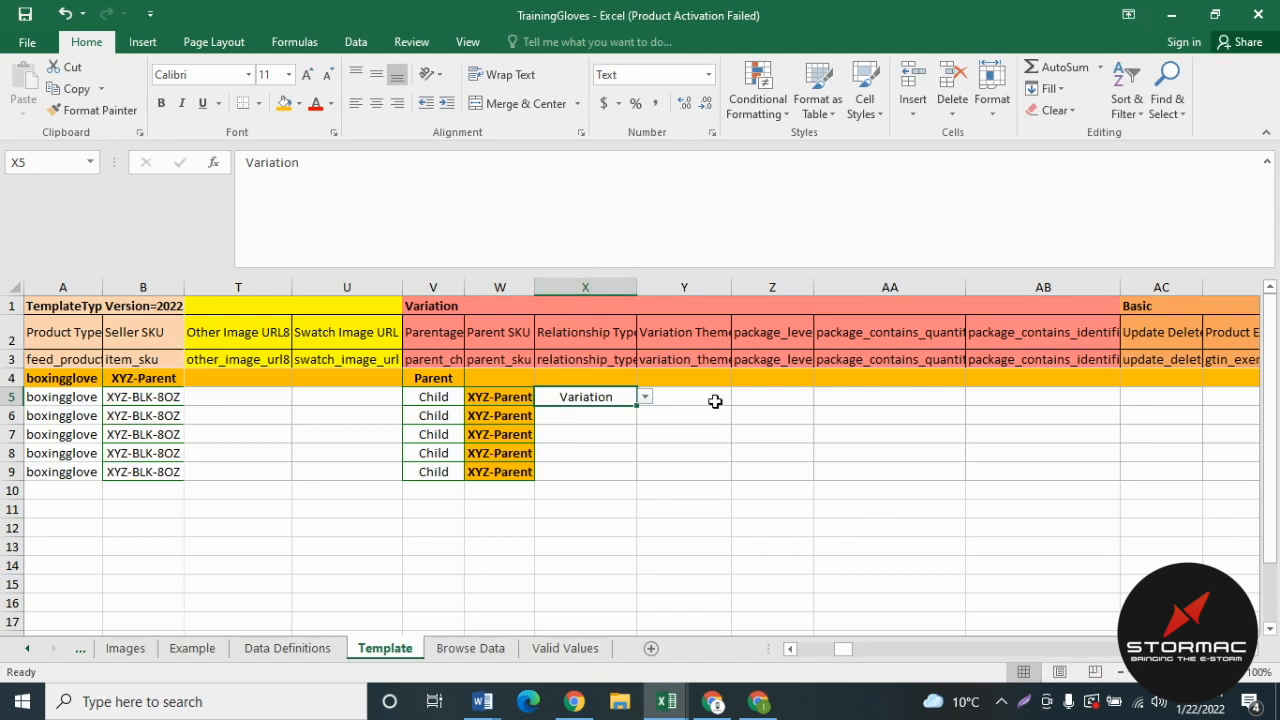
left_click(606, 362)
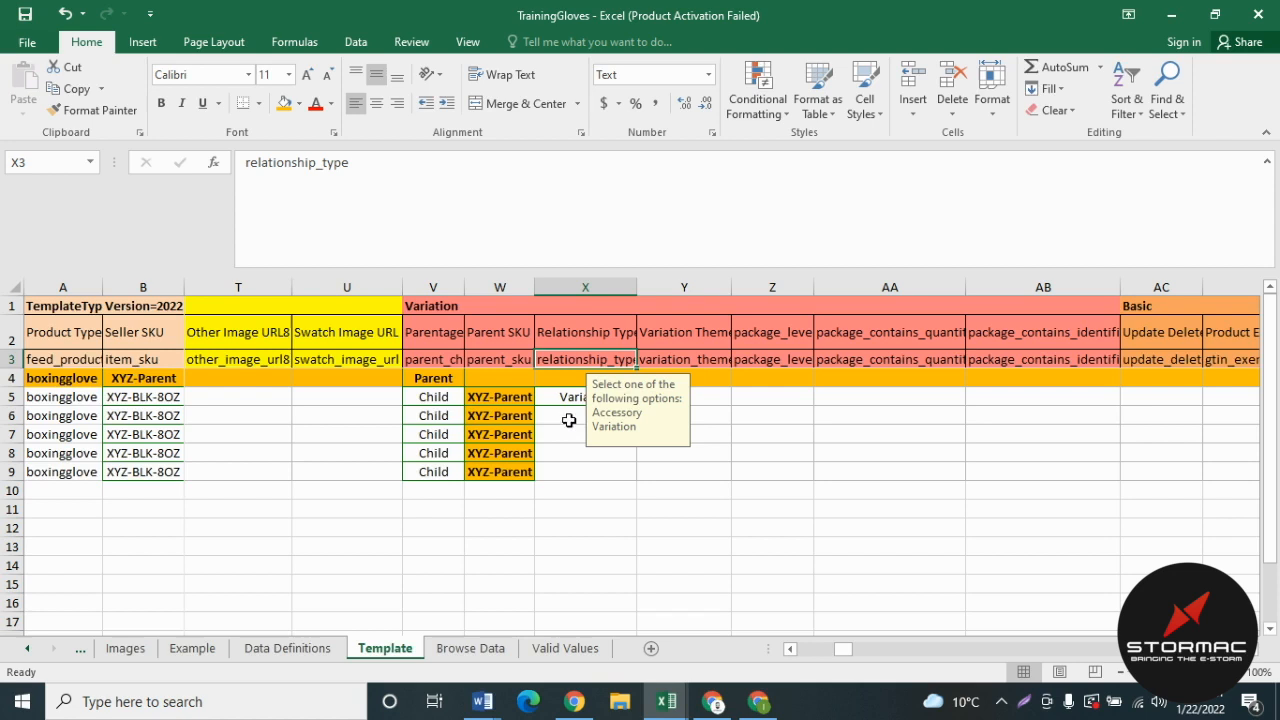
left_click(548, 398)
left_click_drag(551, 397, 557, 462)
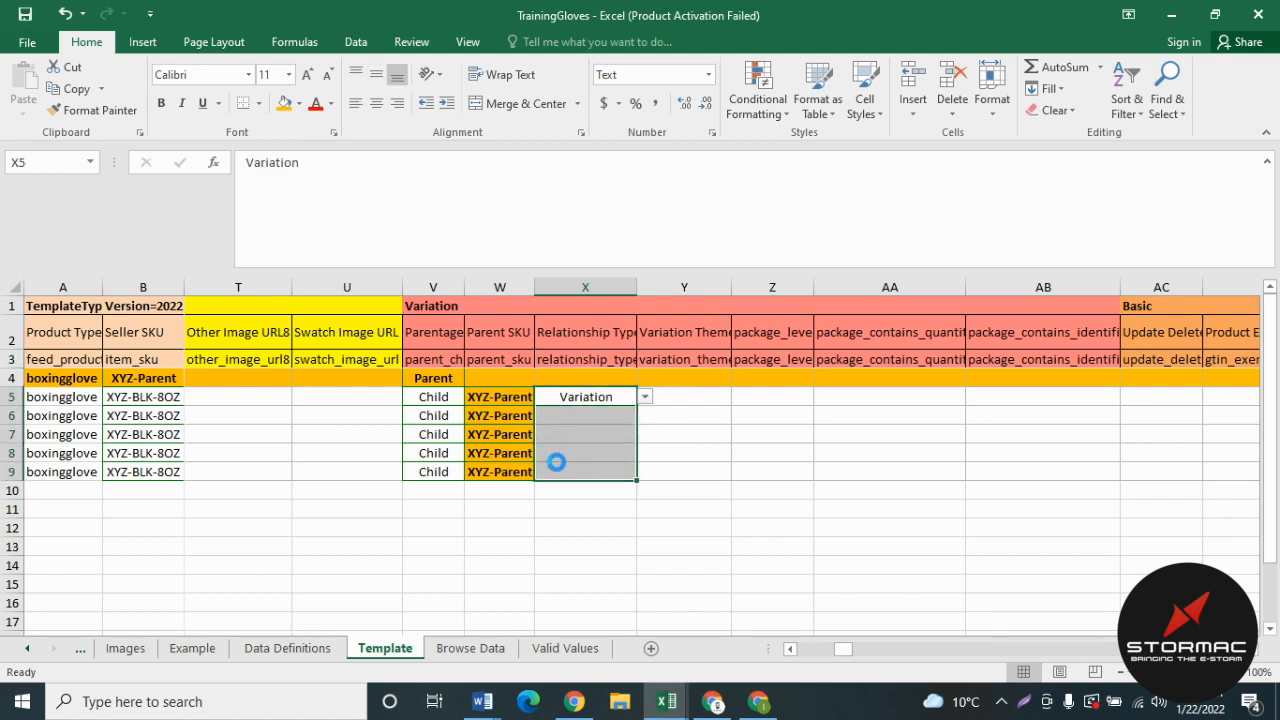
key("ctrl+d")
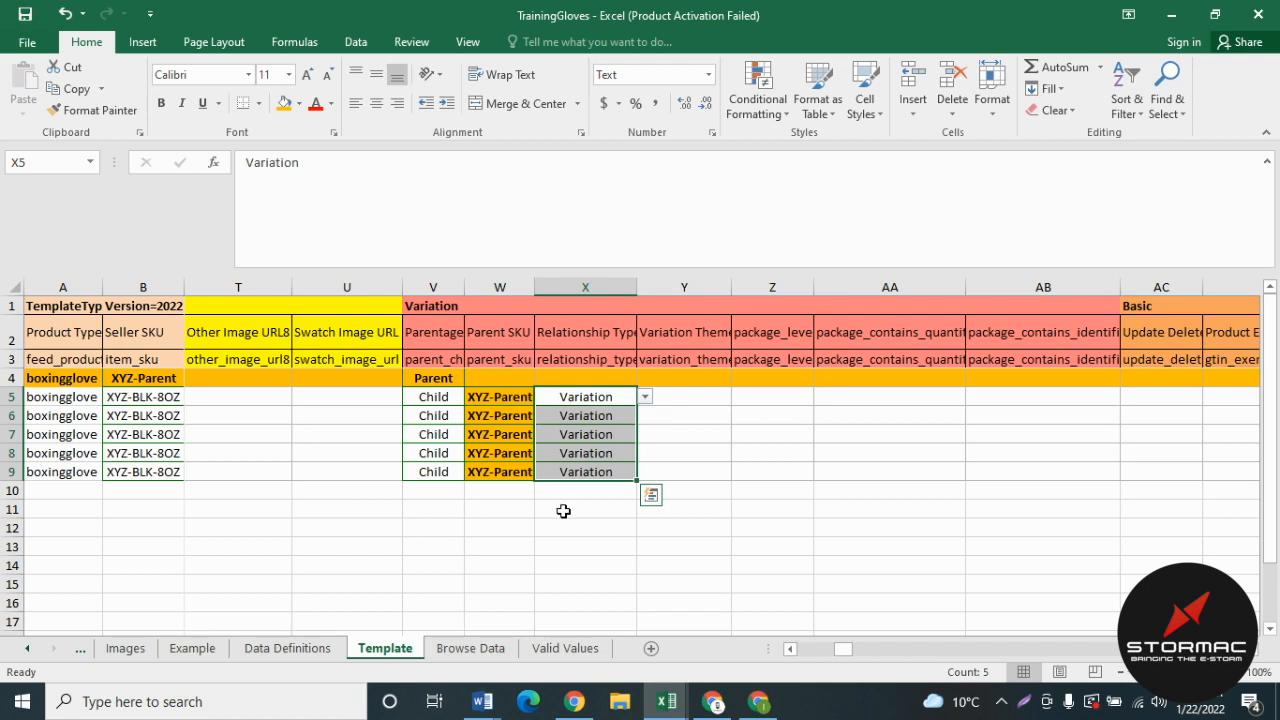
- Look through the available Variation Theme options for the parent product in Y4
left_click(569, 393)
left_click(689, 384)
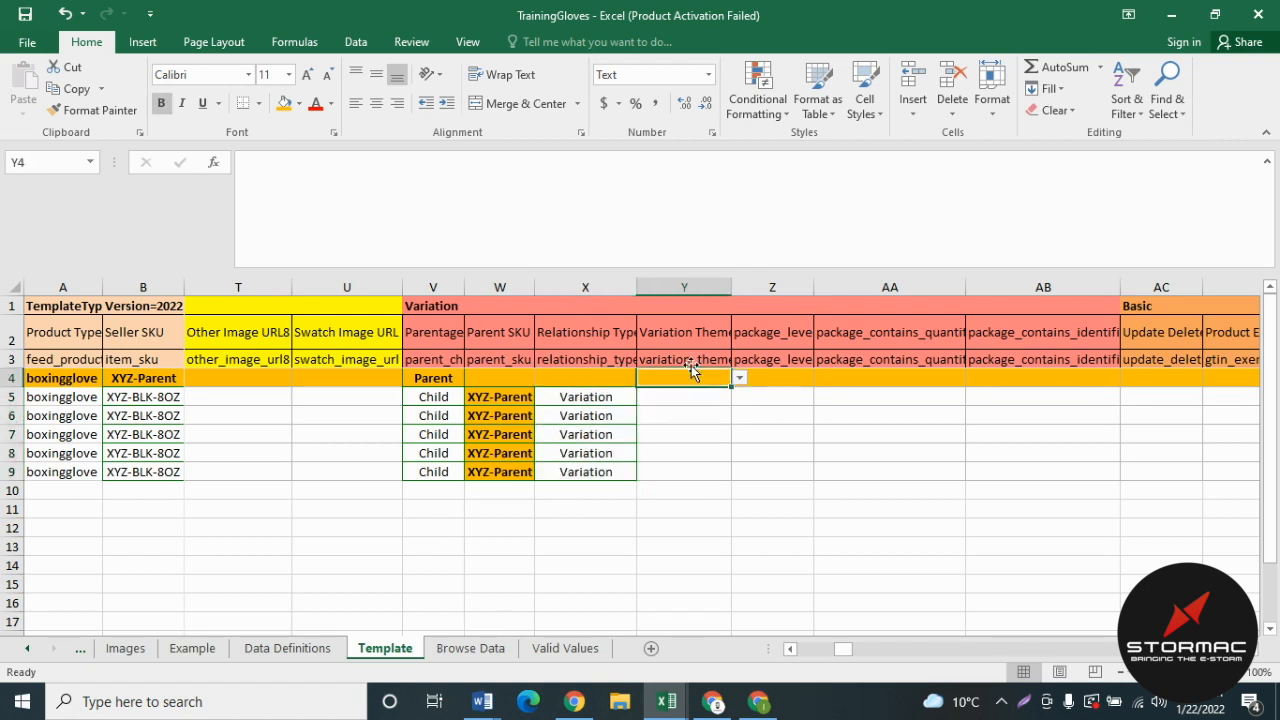
left_click(579, 400)
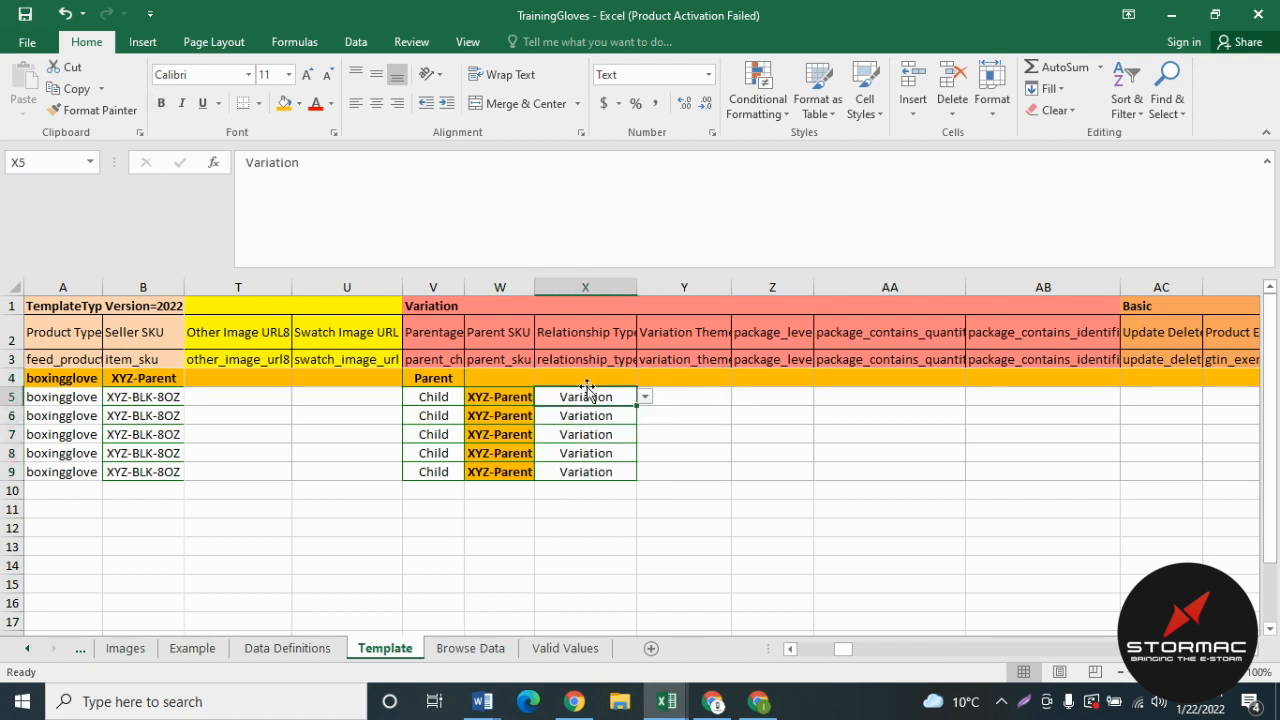
left_click(695, 356)
left_click(609, 402)
left_click(650, 365)
left_click(656, 384)
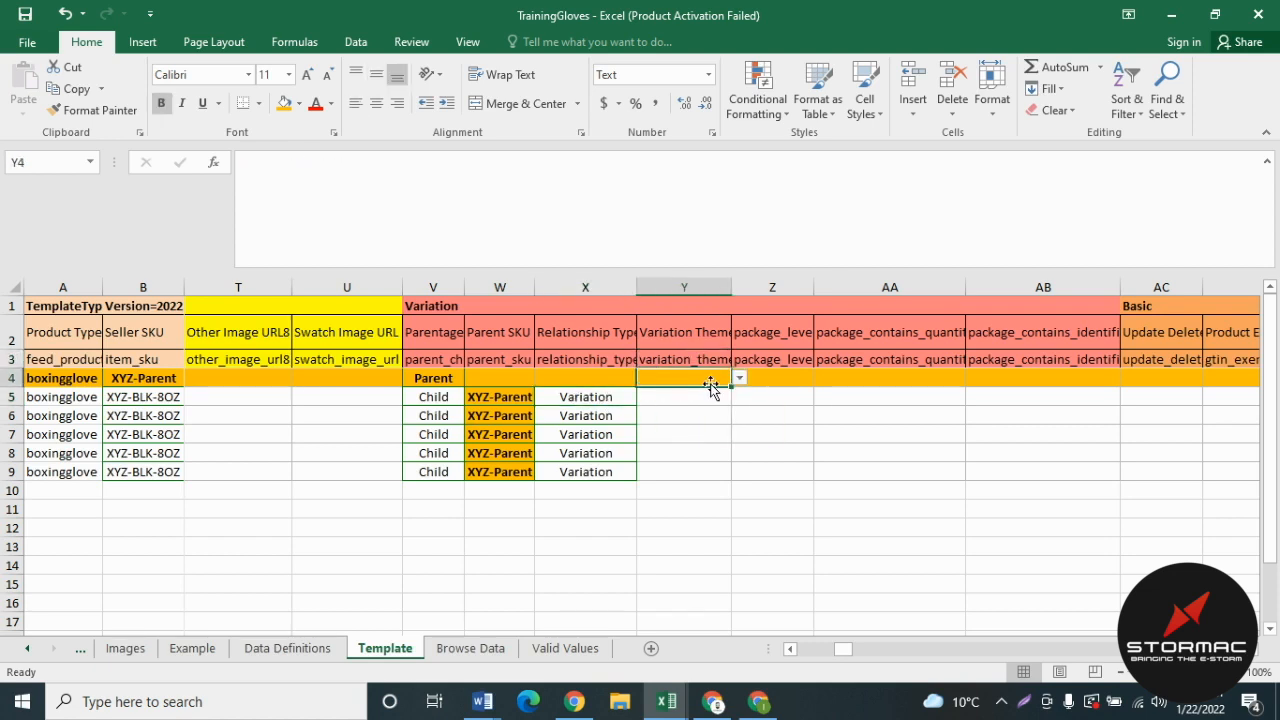
left_click(741, 379)
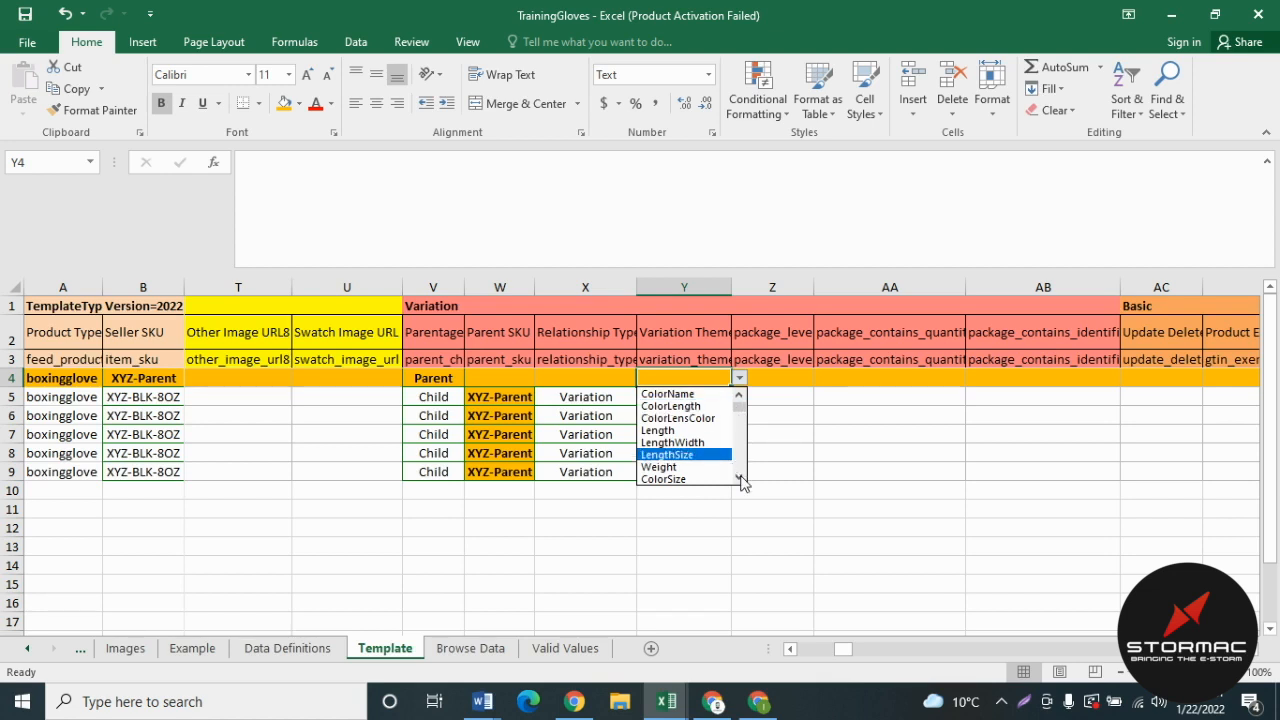
scroll(741, 483, "down", 6)
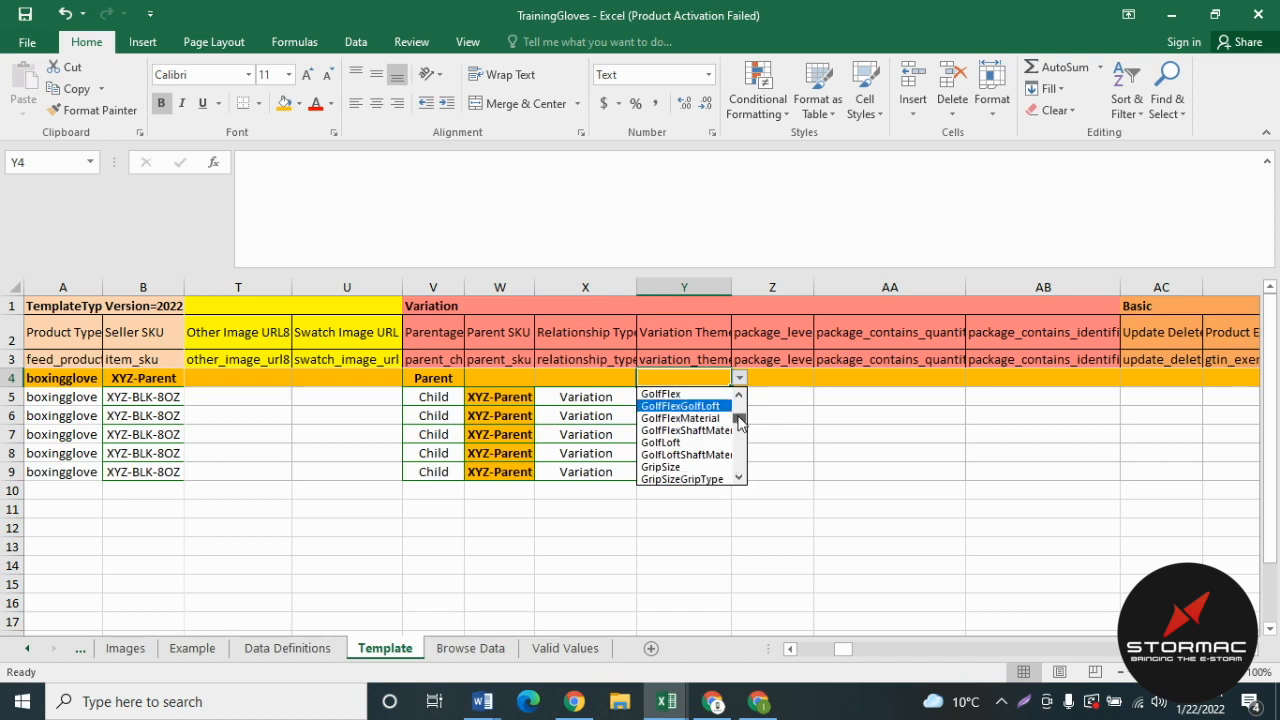
left_click_drag(740, 422, 740, 404)
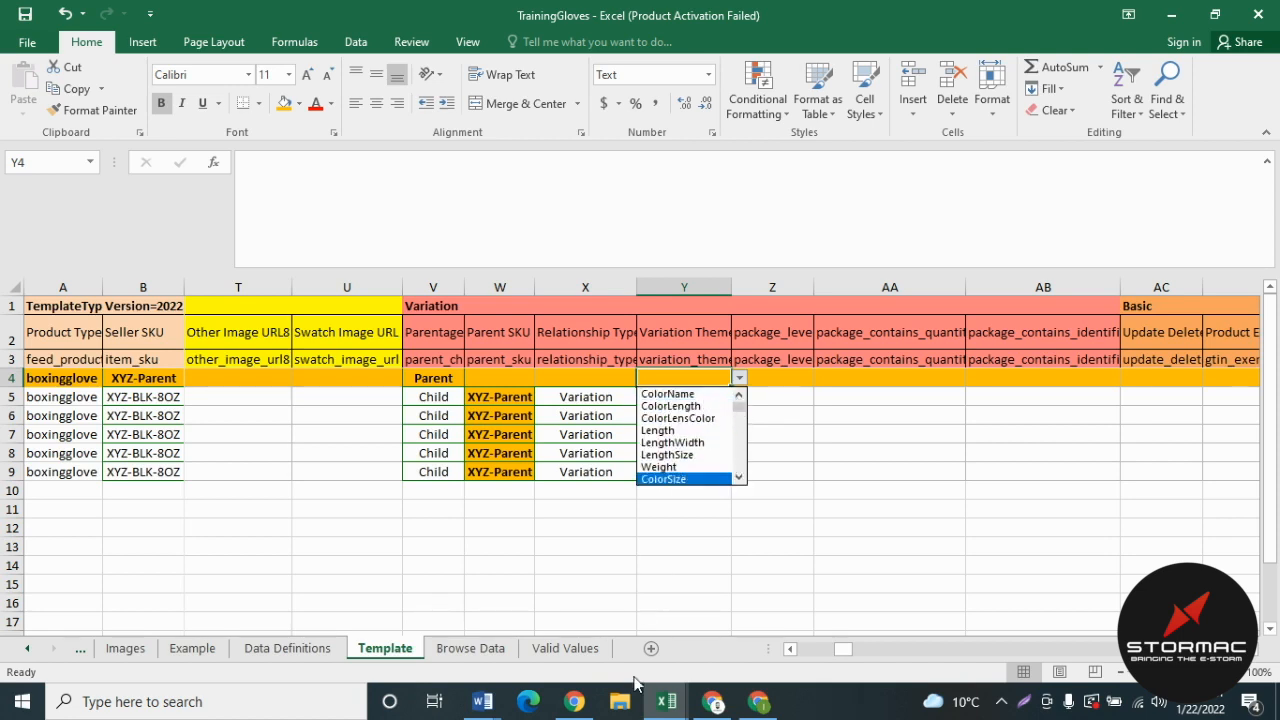
- Switch to the Amazon listing in Chrome and check the color and size options offered for the Sanabul boxing gloves
left_click(713, 701)
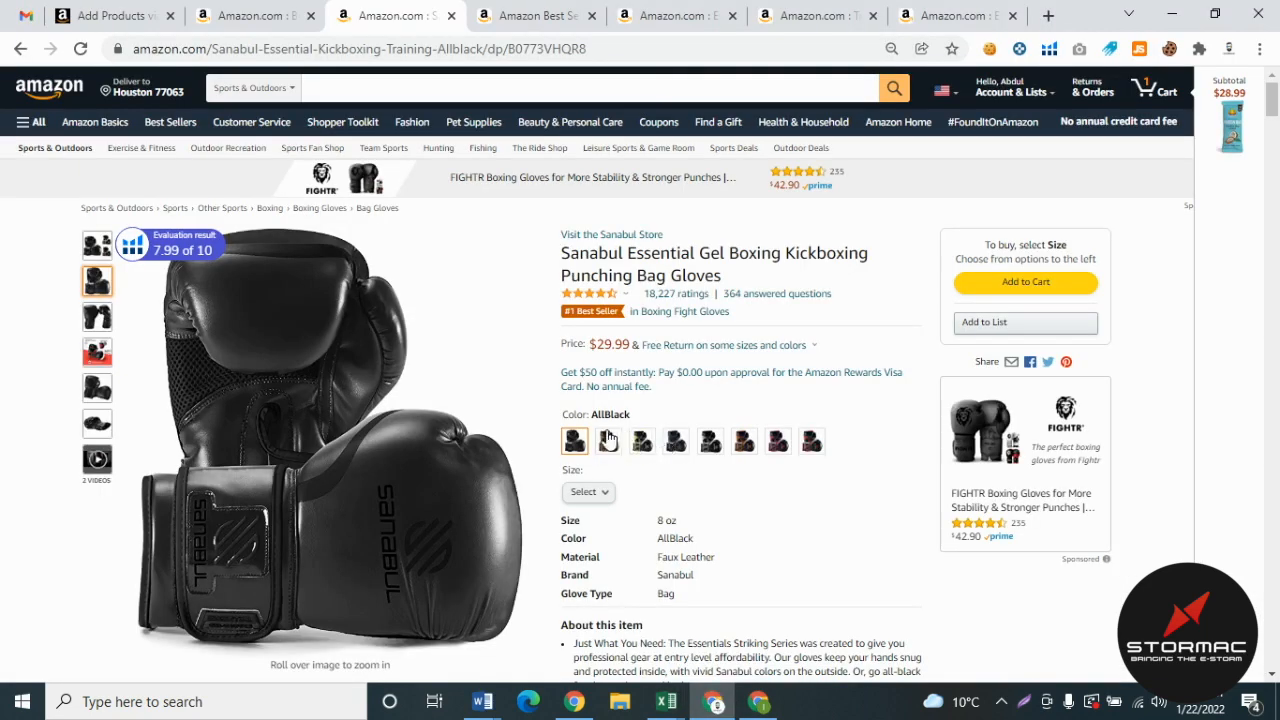
left_click(604, 494)
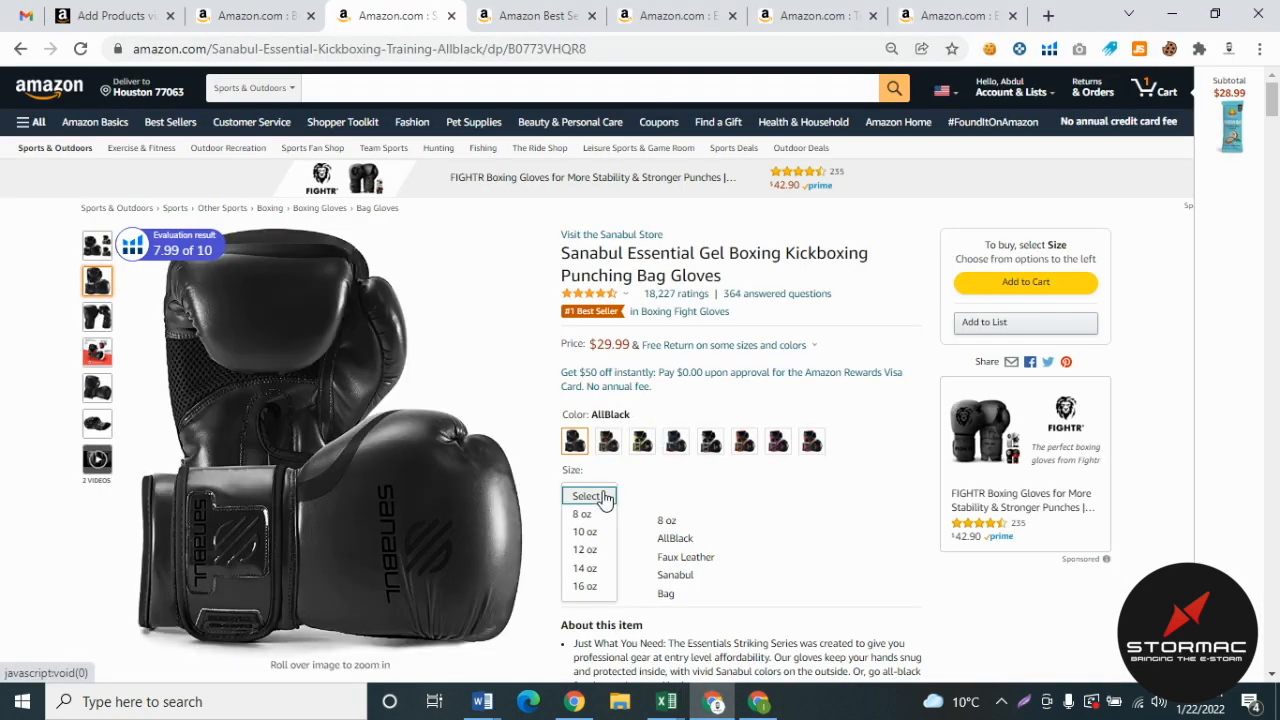
left_click(695, 502)
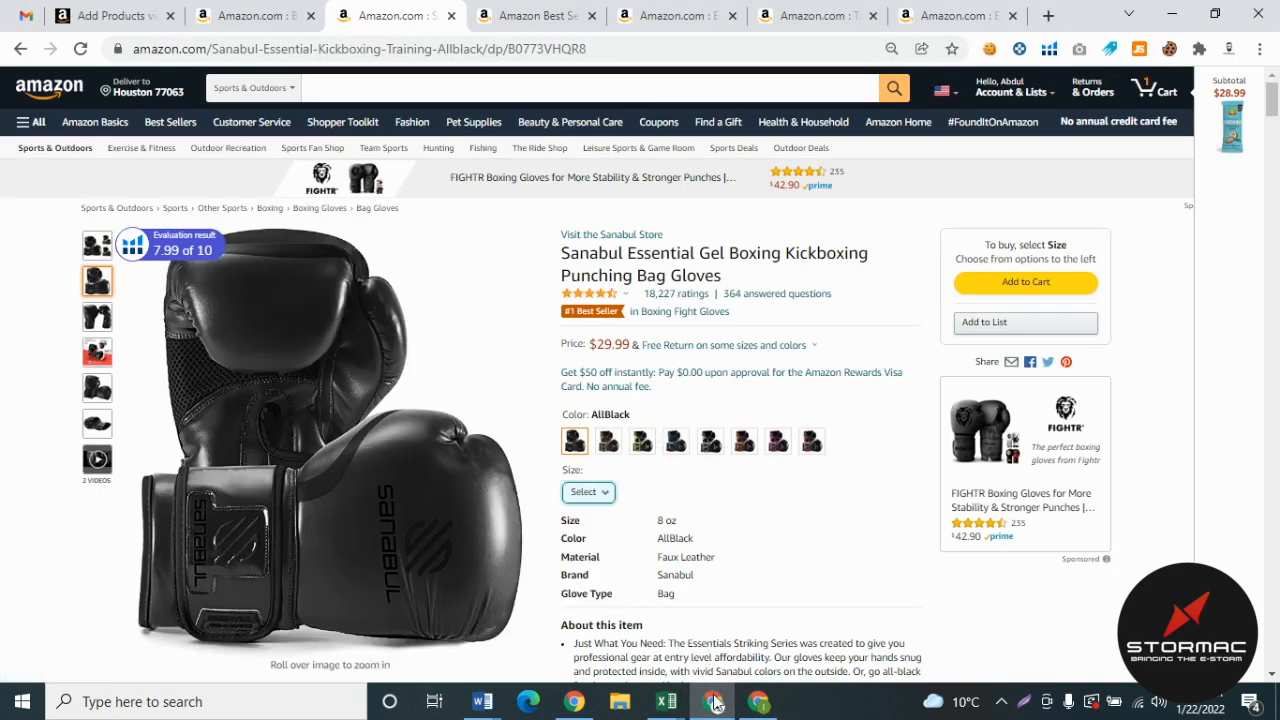
left_click(713, 701)
- Back in the Excel template, set Variation Theme to ColorSize in Y4 and fill it down through Y9 for the child products
left_click(742, 377)
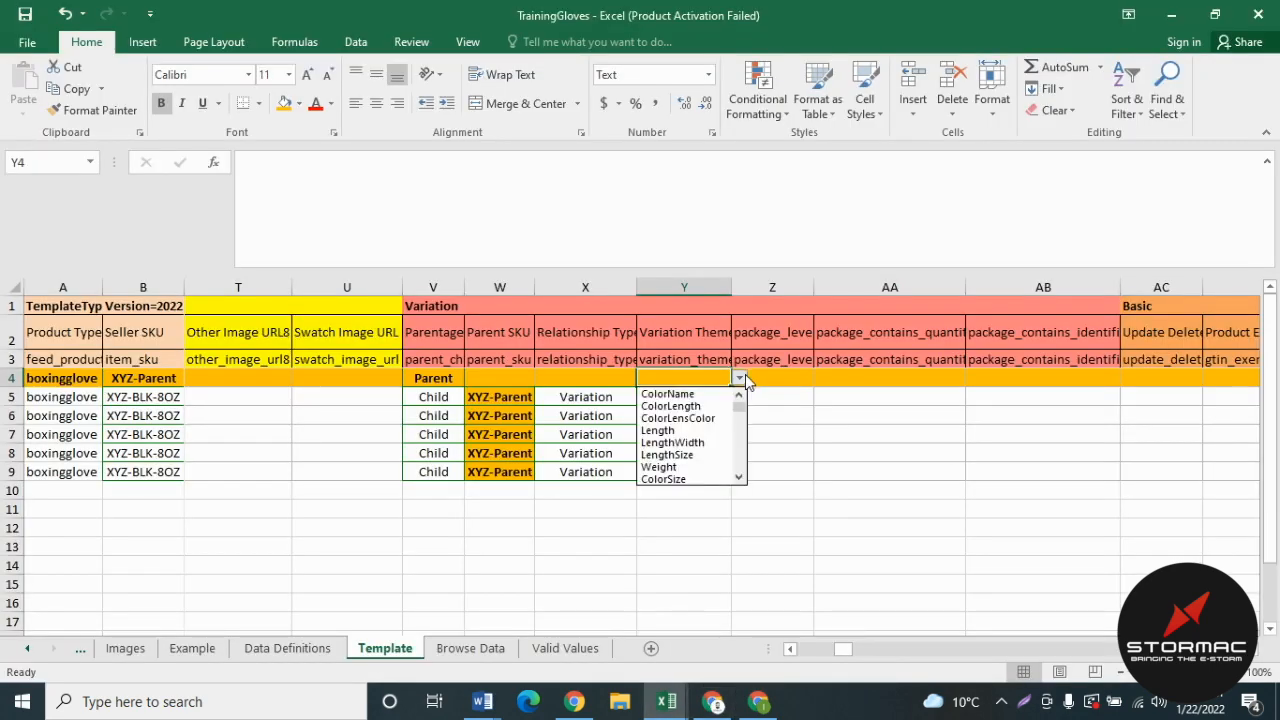
left_click(695, 480)
left_click(676, 472)
left_click_drag(694, 380, 688, 465)
key("ctrl+d")
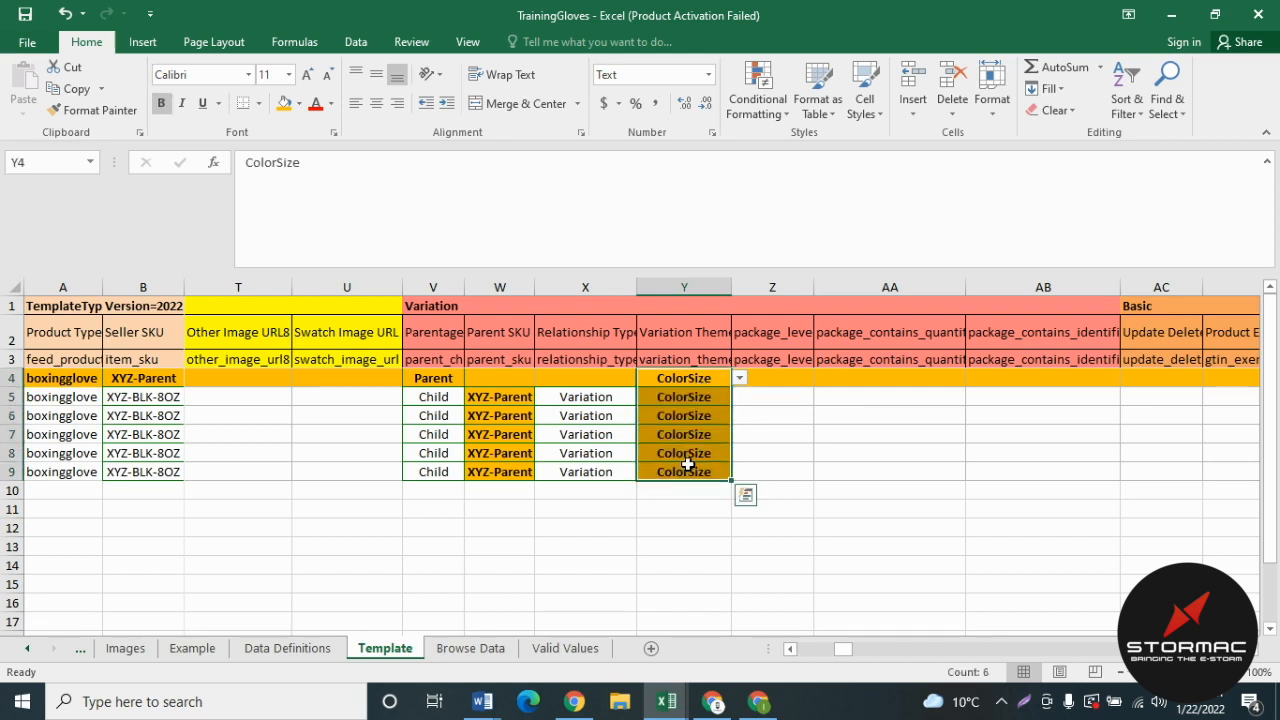
- Look through the template's remaining Variation columns and the Basic section columns as far as Lining Material
left_click(771, 418)
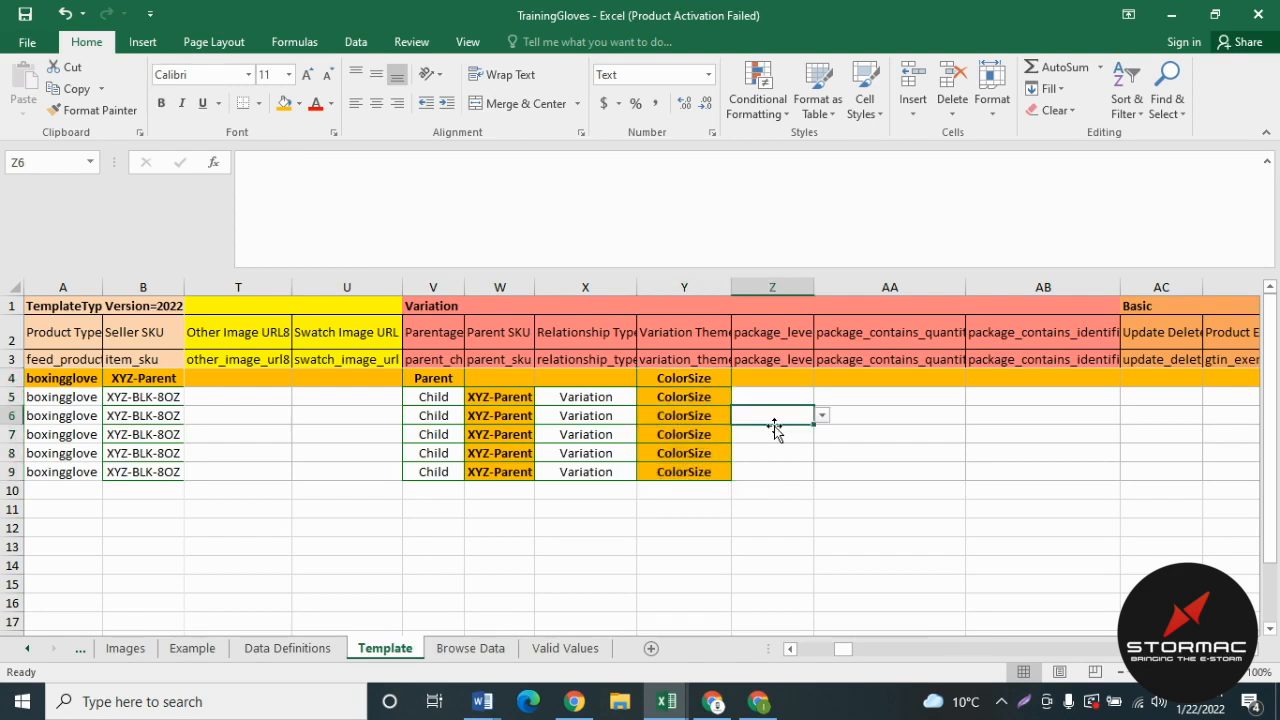
key("Right")
key("Right")
key("Right")
key("Right")
key("Right")
key("Right")
key("Right")
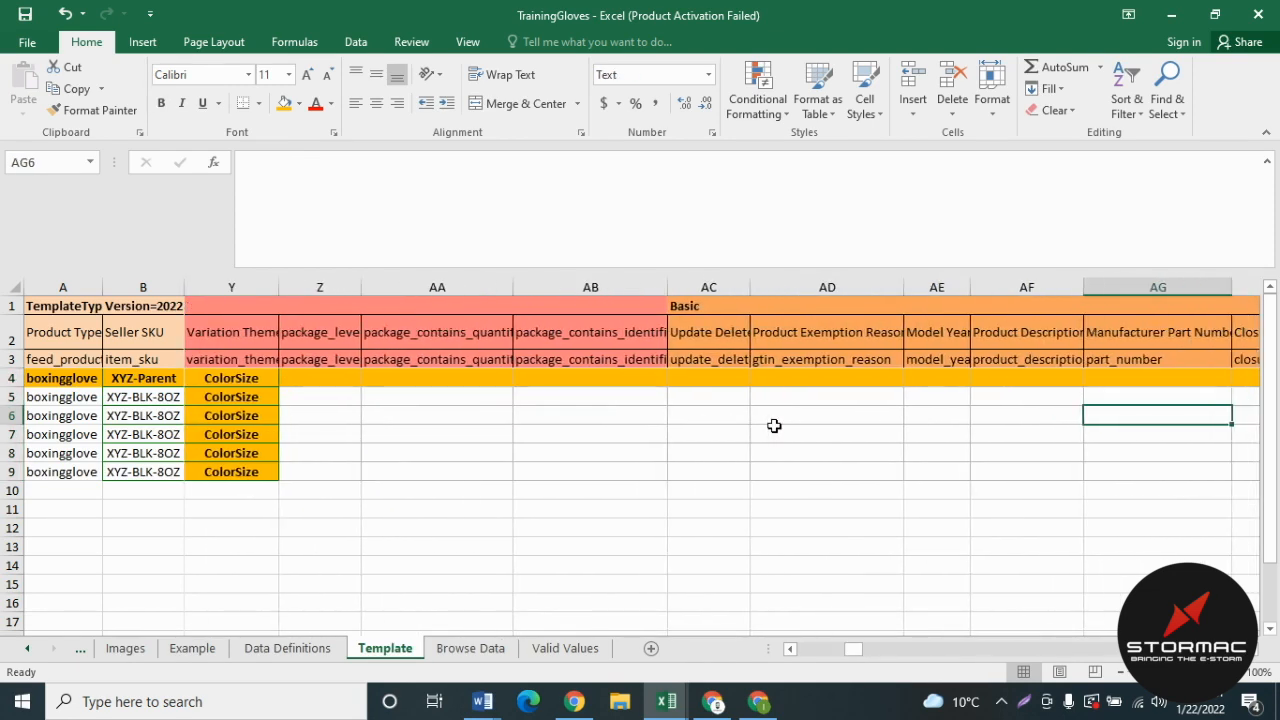
key("Right")
key("Right")
key("Right")
key("Right")
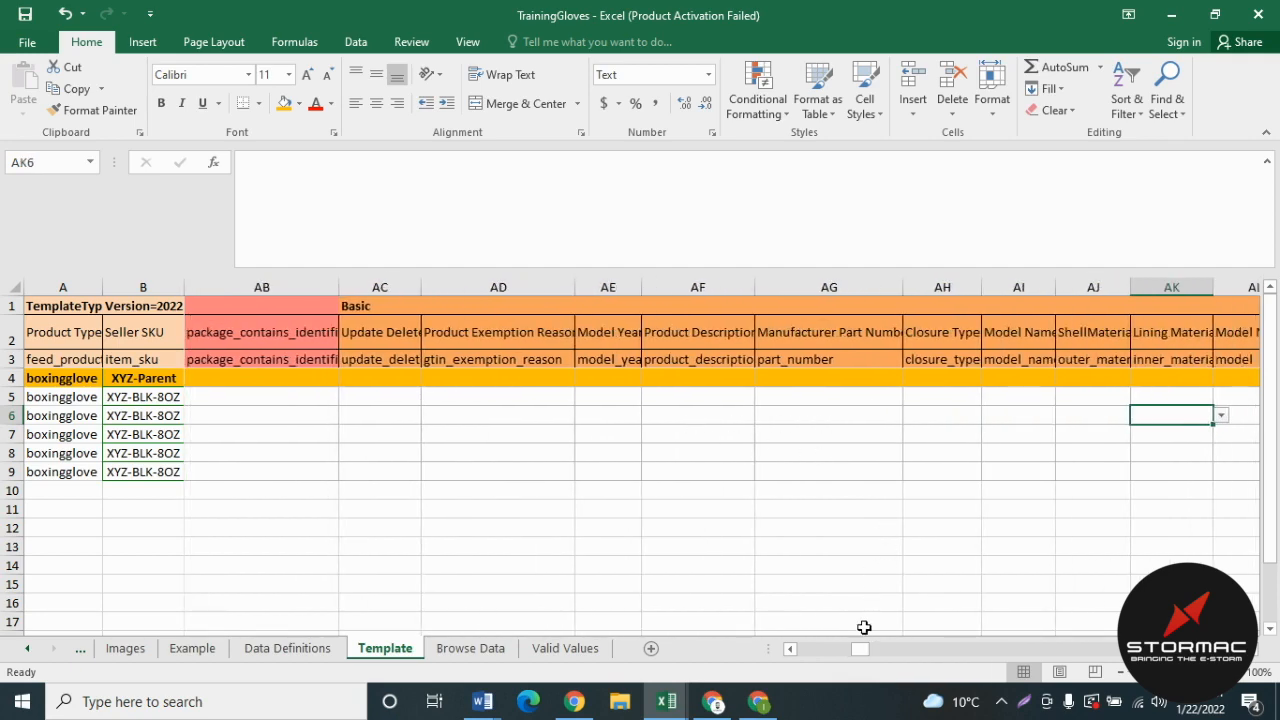
- Switch to the Boxing Glove File workbook and examine the Seller SKUs of the parent and the black glove children
left_click_drag(860, 650, 800, 651)
mouse_move(672, 708)
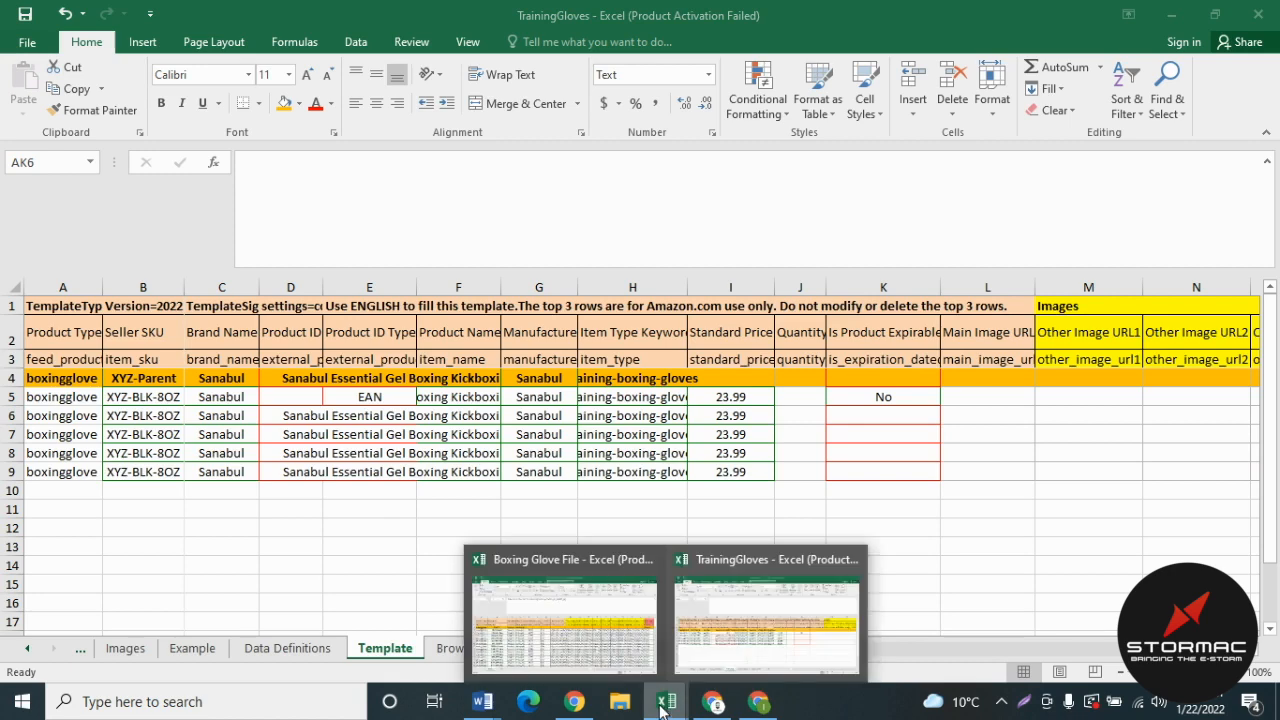
left_click(587, 638)
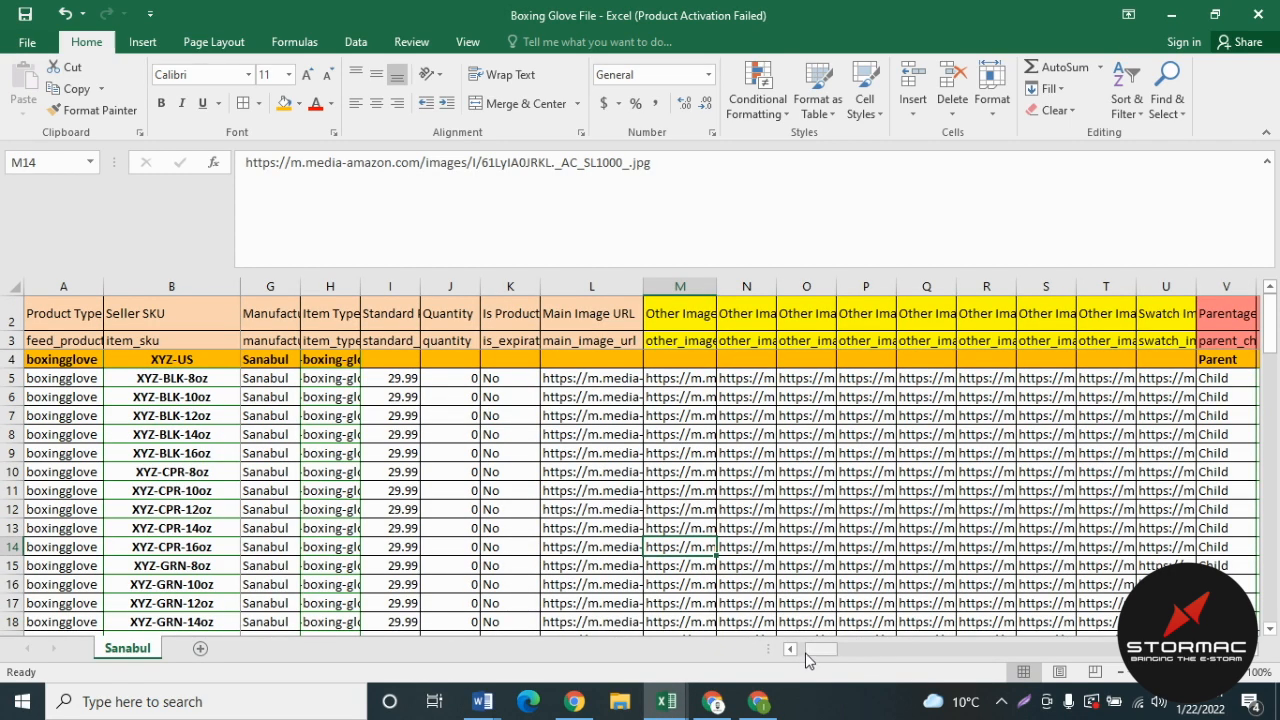
left_click(40, 398)
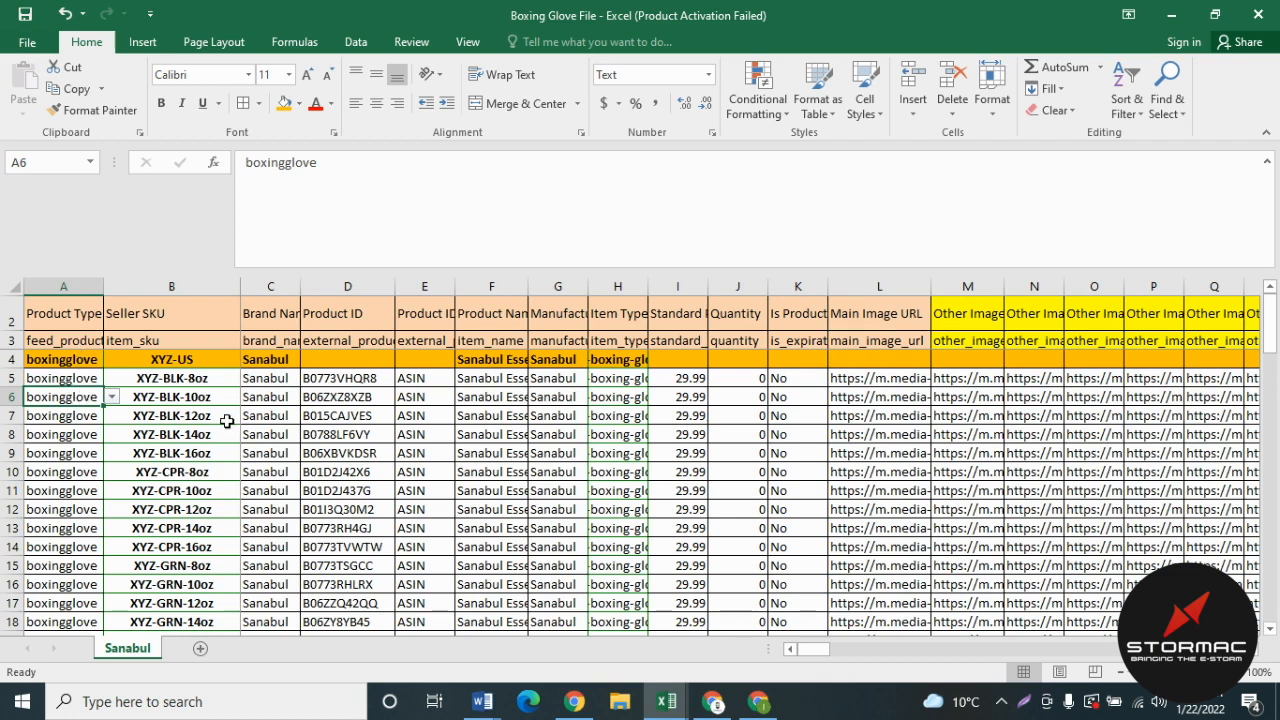
scroll(72, 422, "down", 2)
scroll(62, 453, "up", 2)
left_click(189, 340)
left_click(160, 360)
left_click_drag(189, 374, 183, 455)
left_click(194, 491)
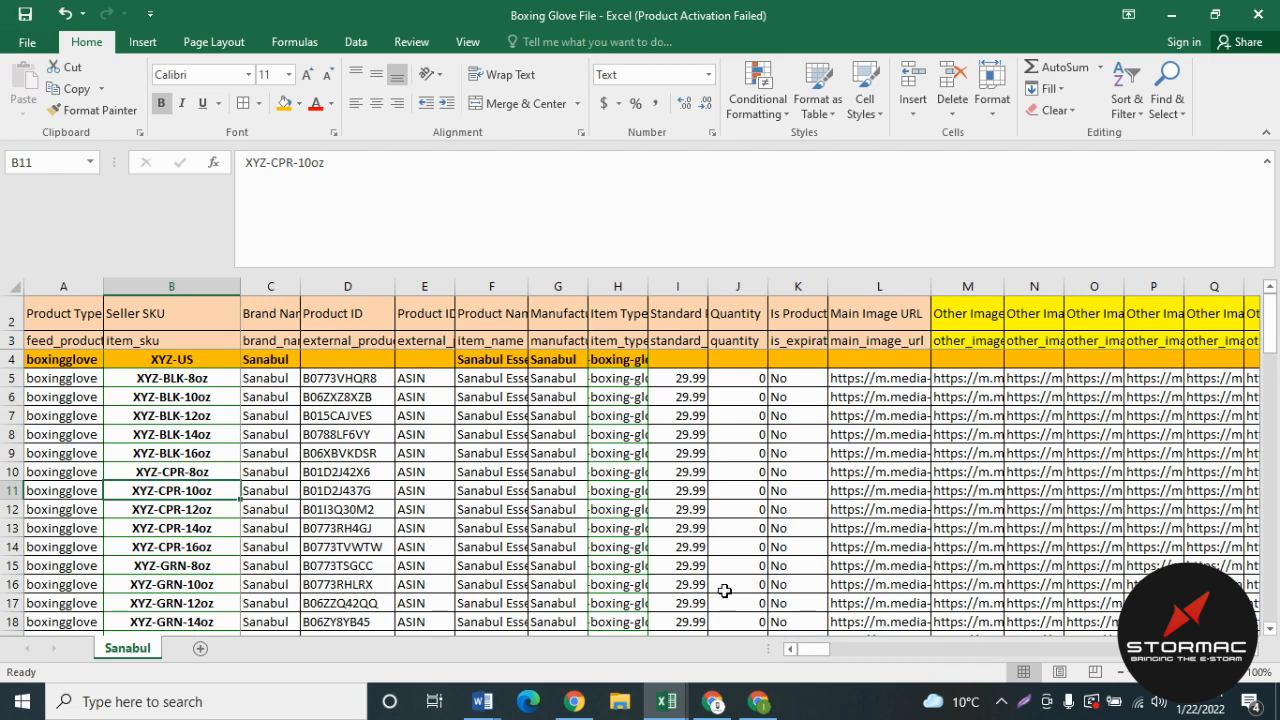
- Check the size choices of the AllBlack gloves on the Amazon listing in Chrome, then return to the Boxing Glove File workbook
left_click(713, 701)
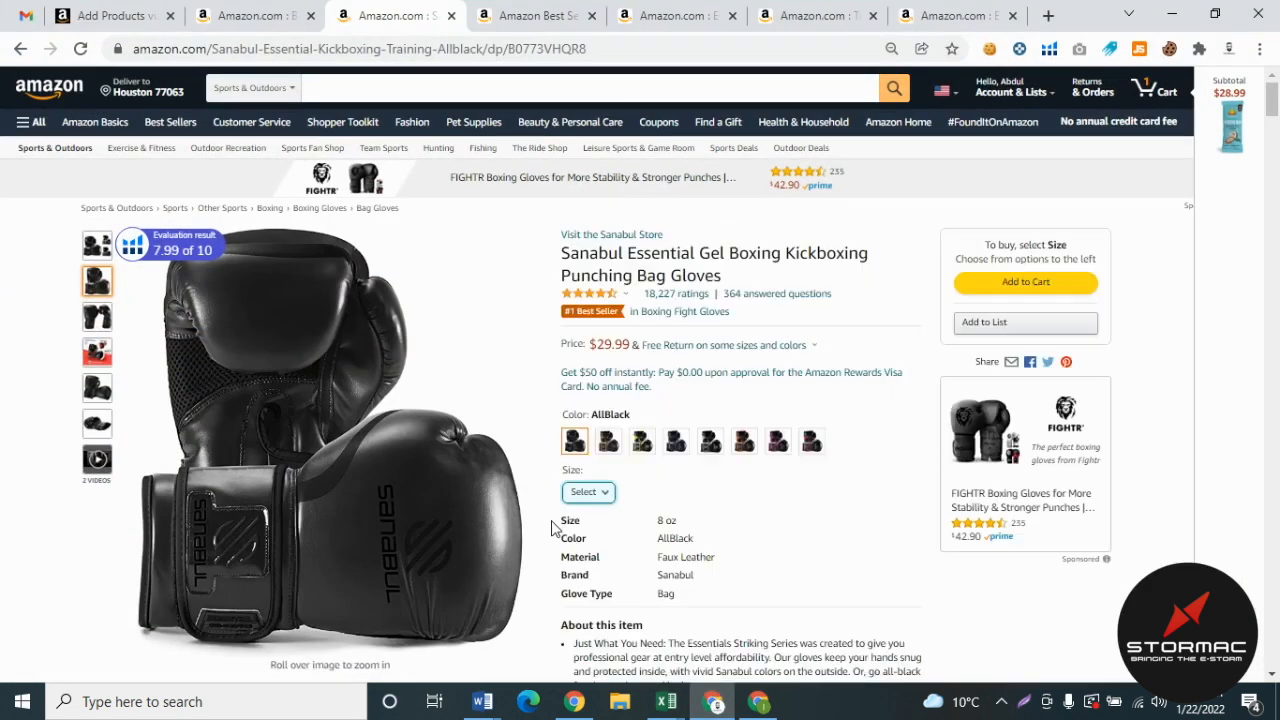
left_click(607, 494)
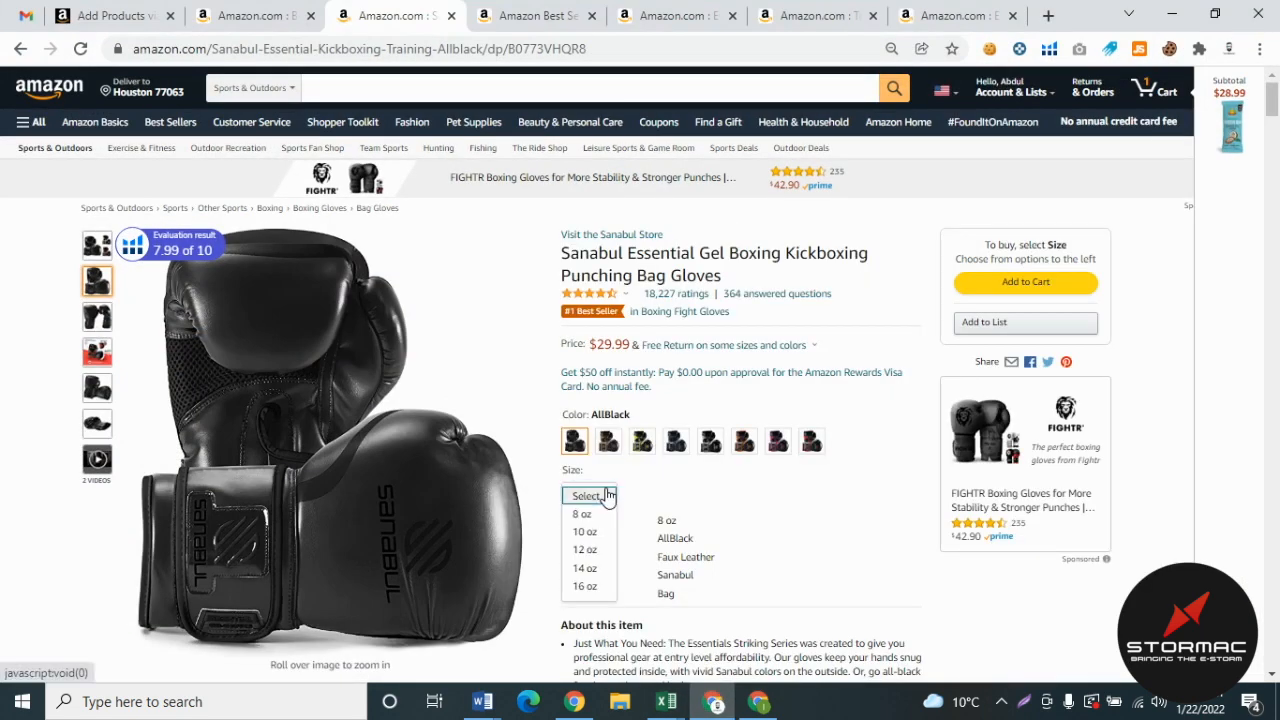
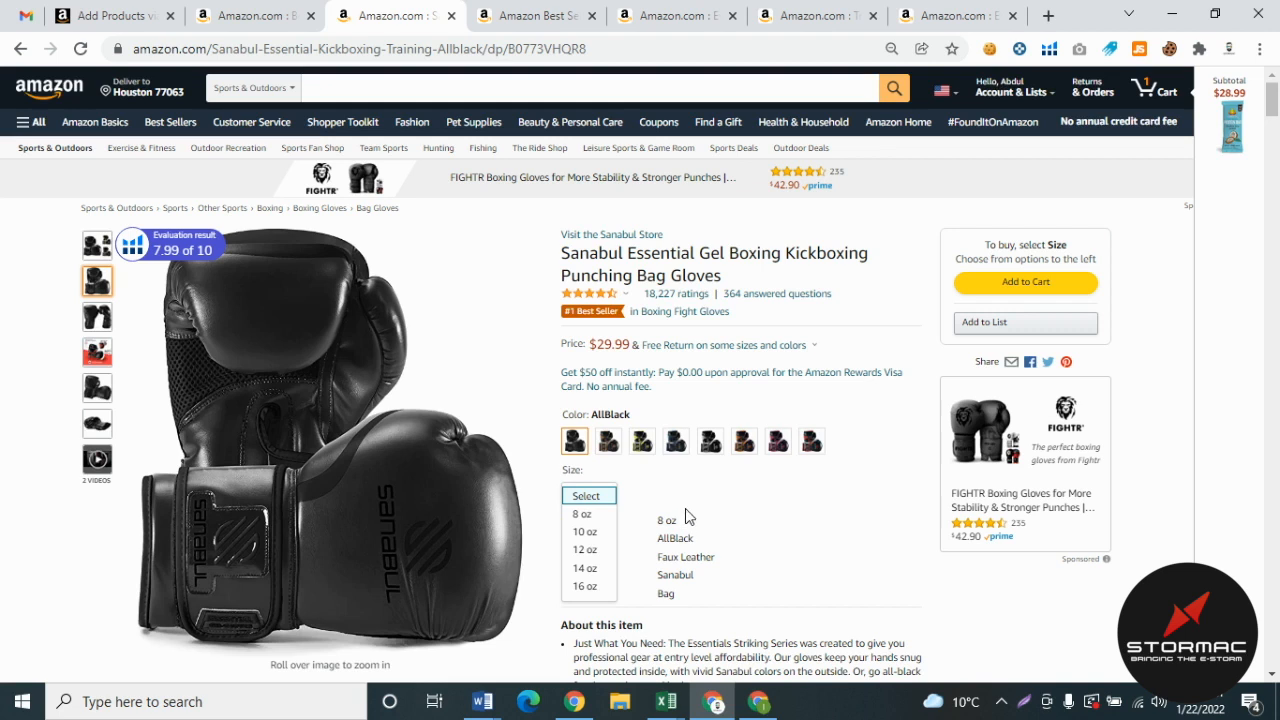
mouse_move(712, 706)
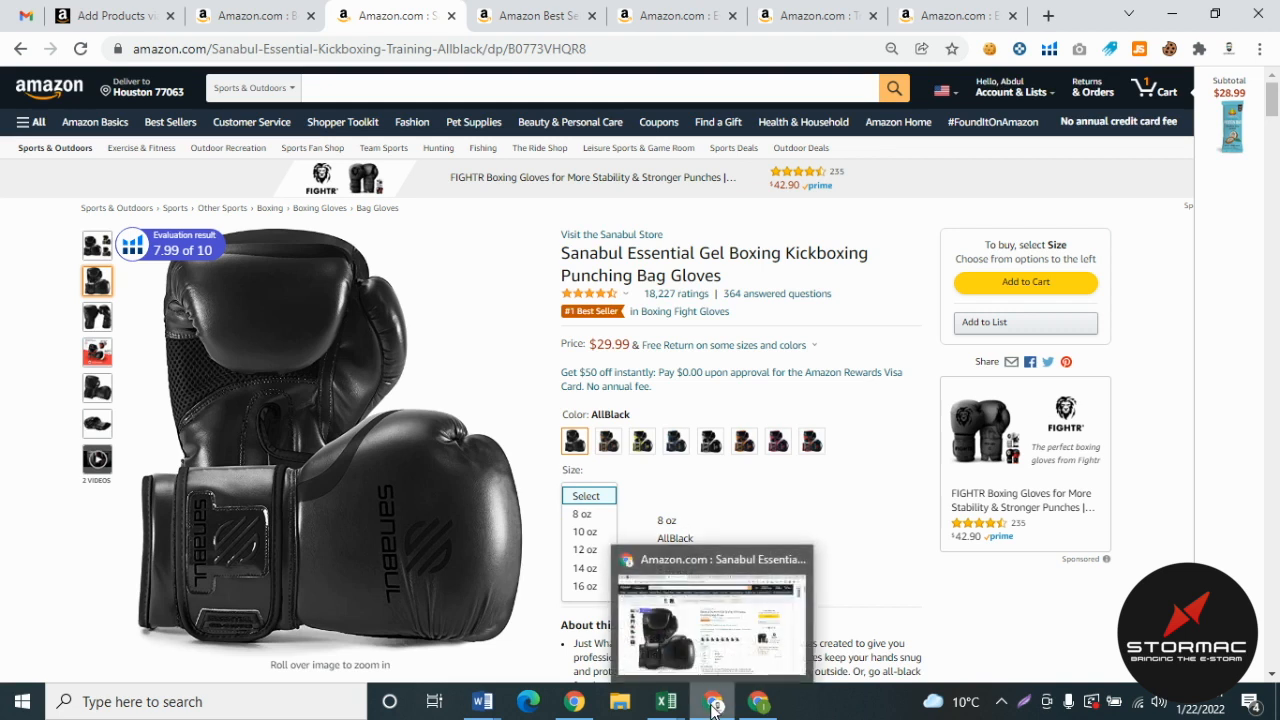
left_click(712, 706)
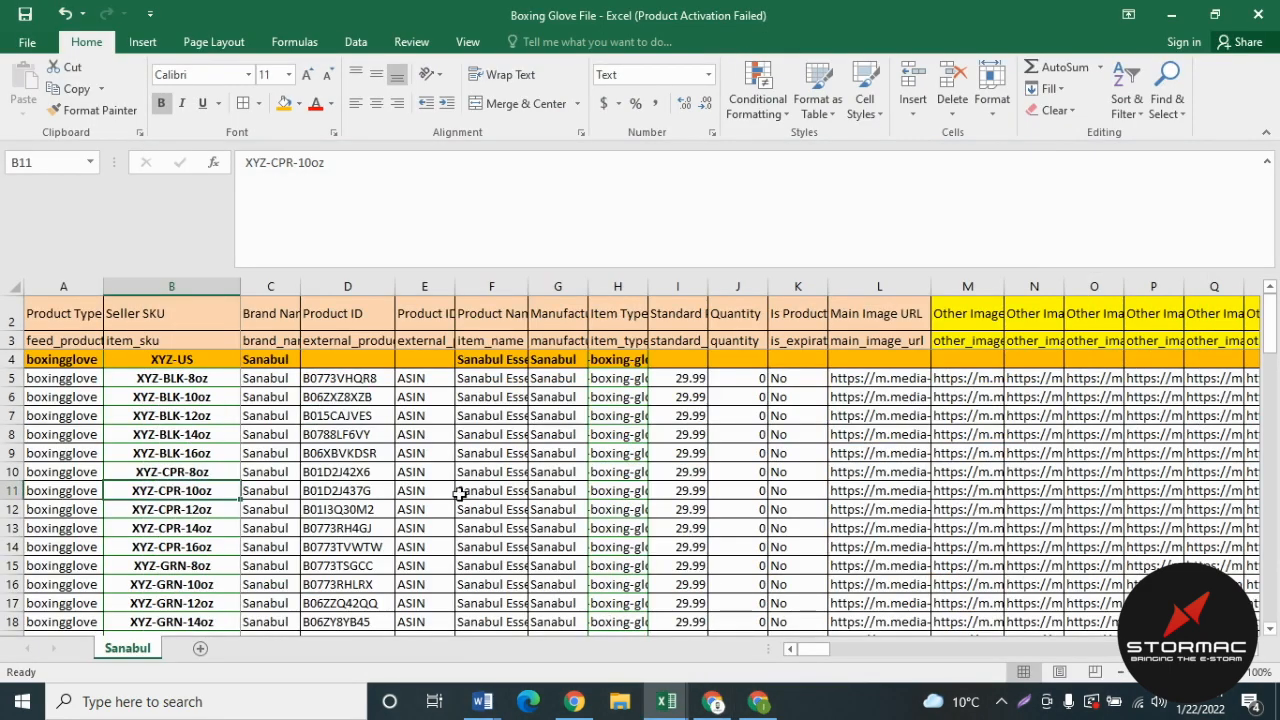
- Examine the Seller SKU column from B5 down to its last entry, comparing the color and size codes of the child products
left_click(208, 418)
left_click(215, 383)
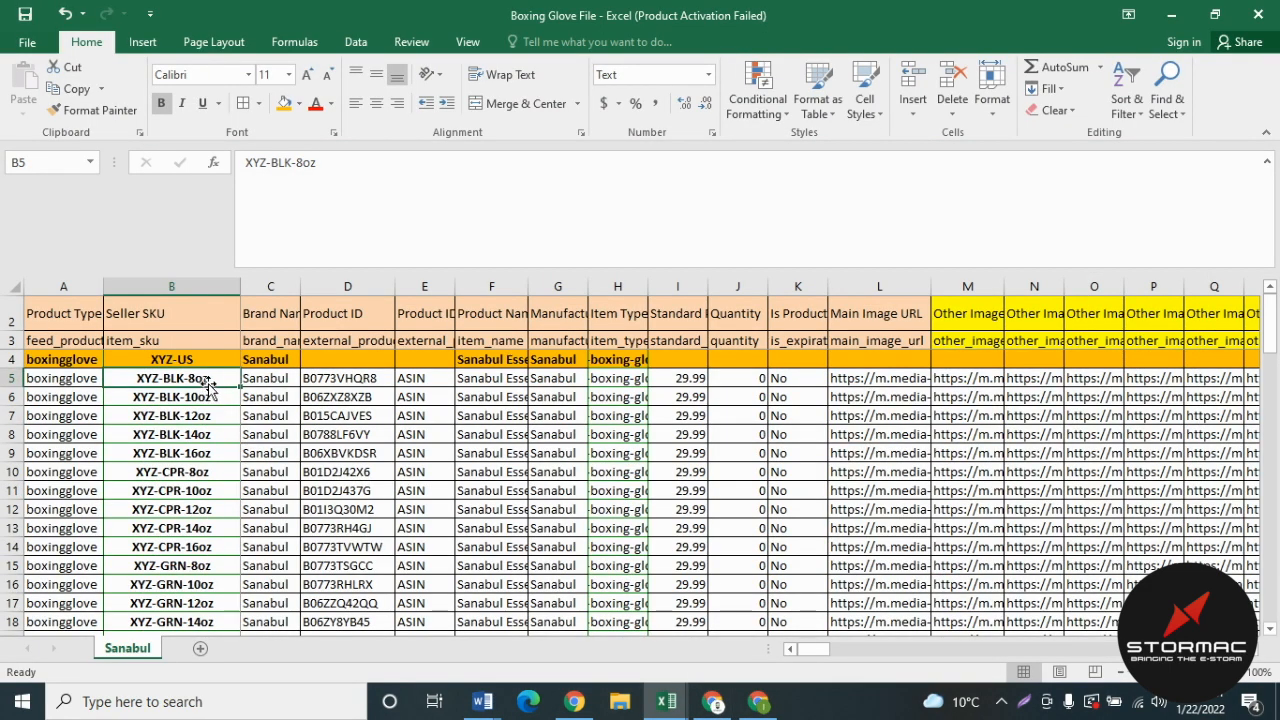
left_click_drag(211, 377, 216, 452)
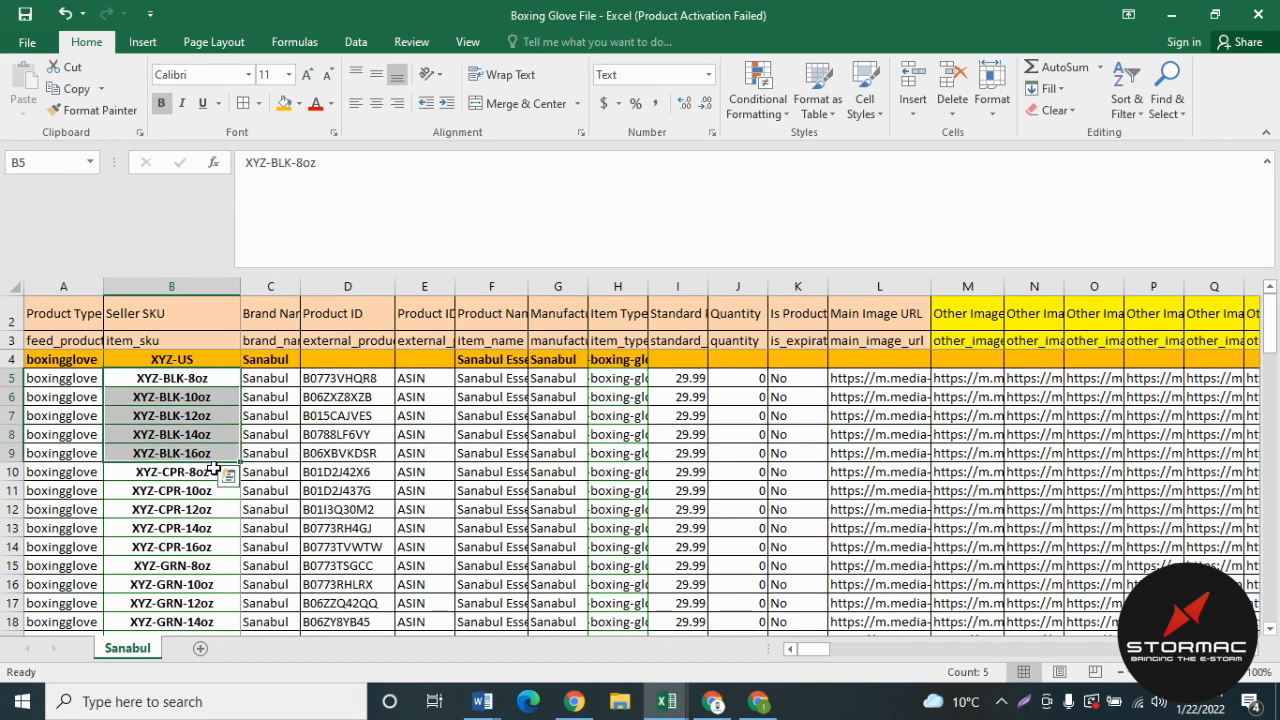
scroll(212, 466, "down", 1)
scroll(190, 468, "down", 1)
scroll(186, 520, "down", 1)
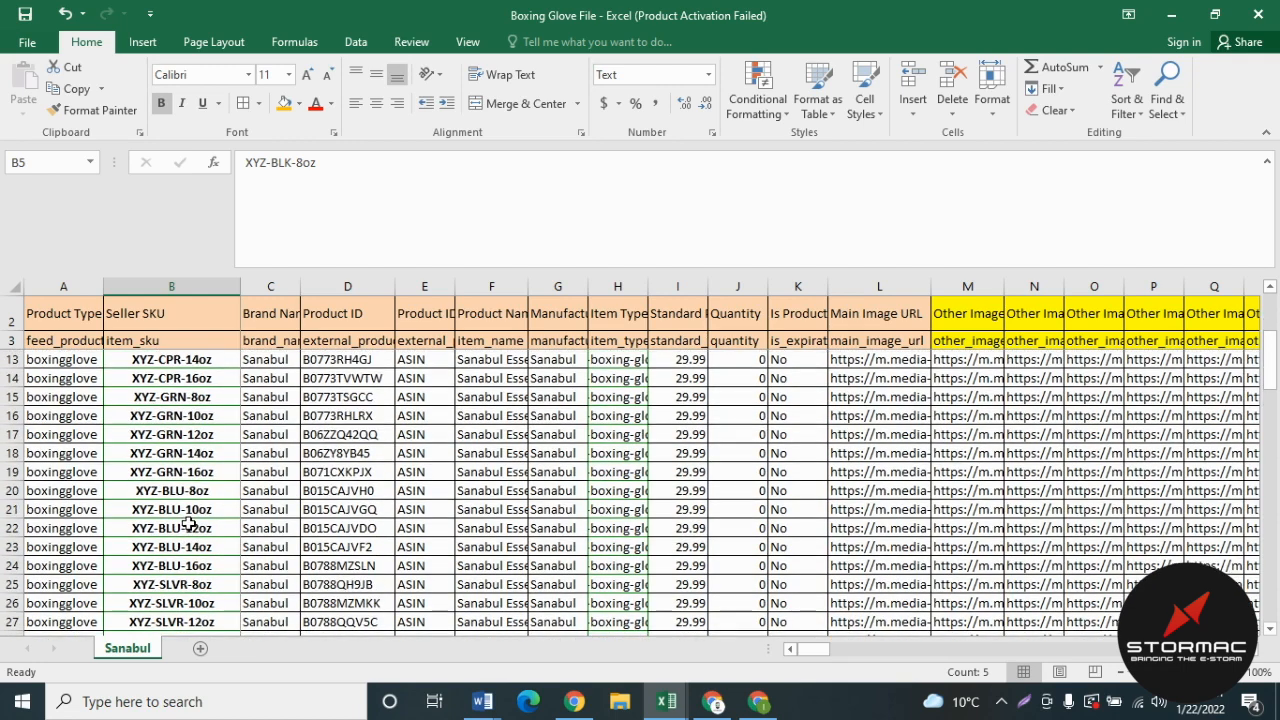
scroll(186, 558, "up", 3)
left_click(200, 414)
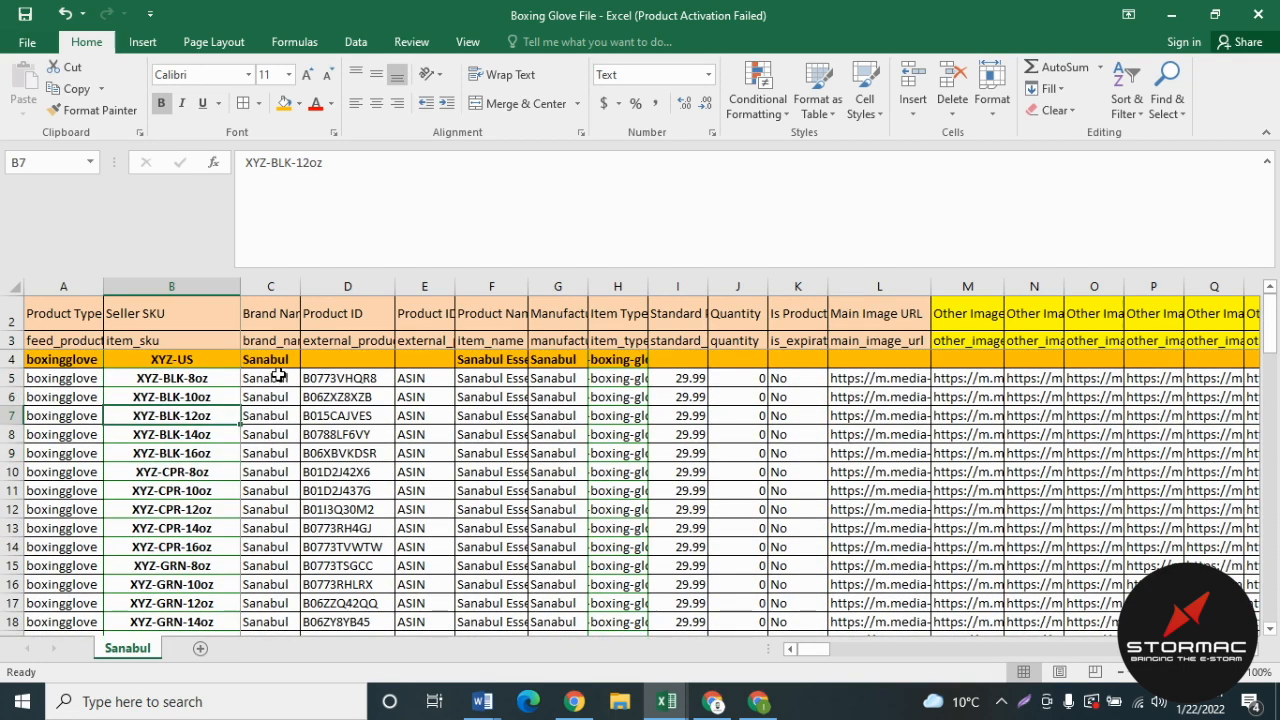
left_click(186, 378)
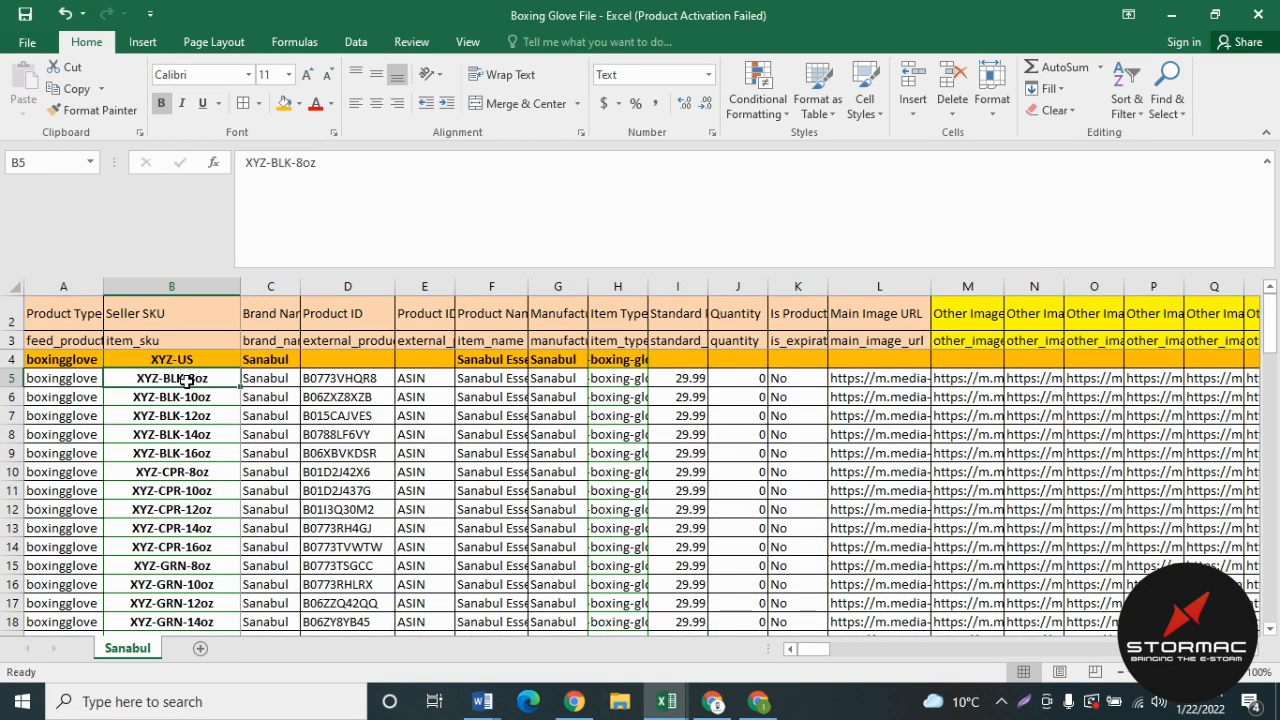
key("ctrl+shift+Down")
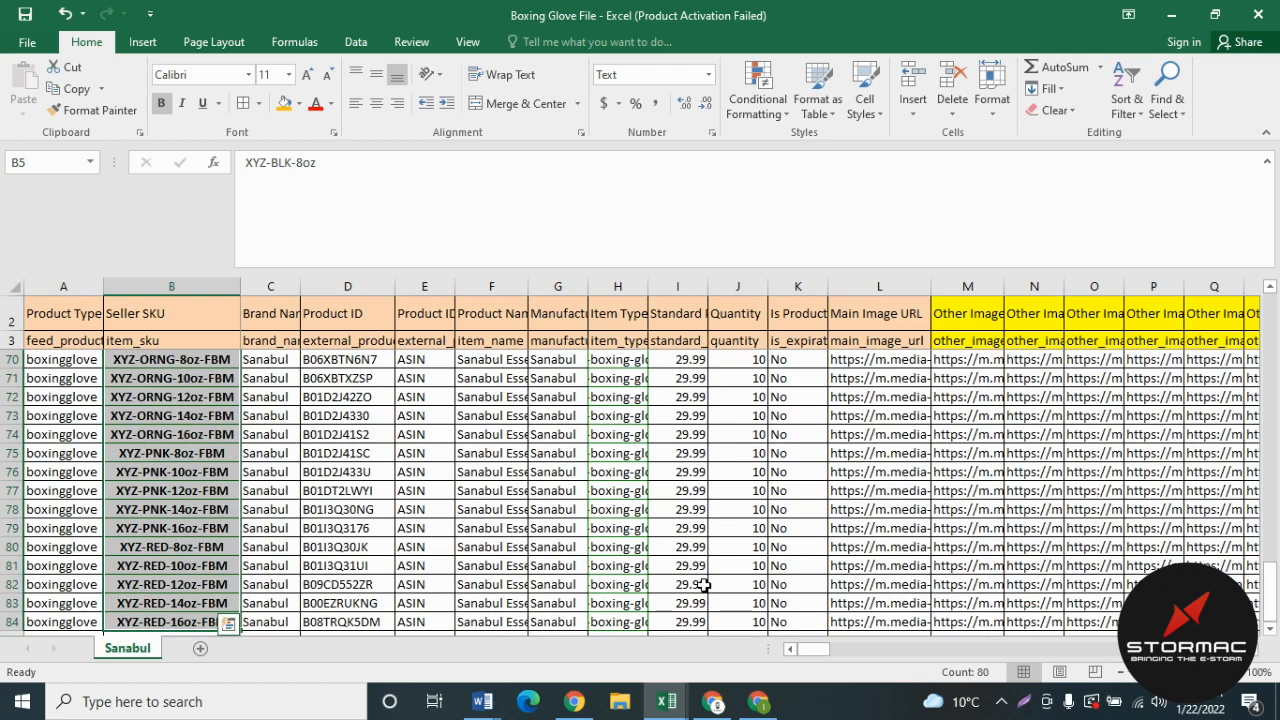
scroll(388, 471, "up", 20)
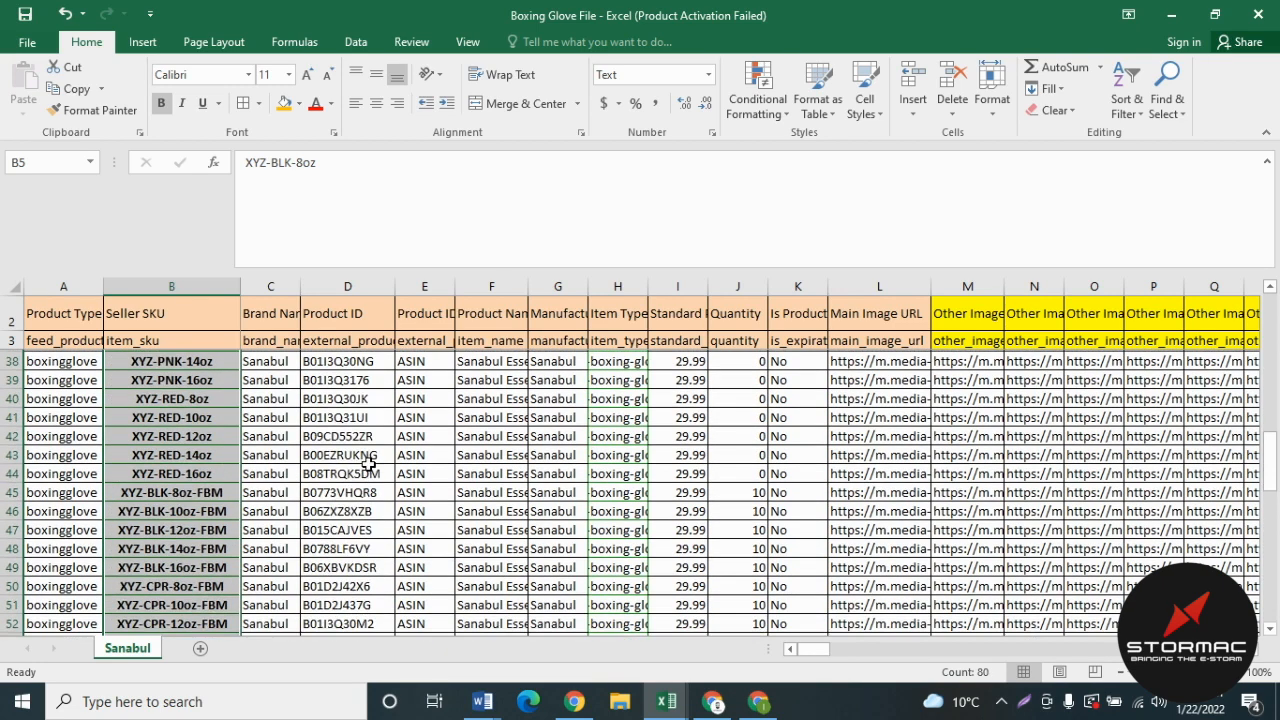
left_click(214, 414)
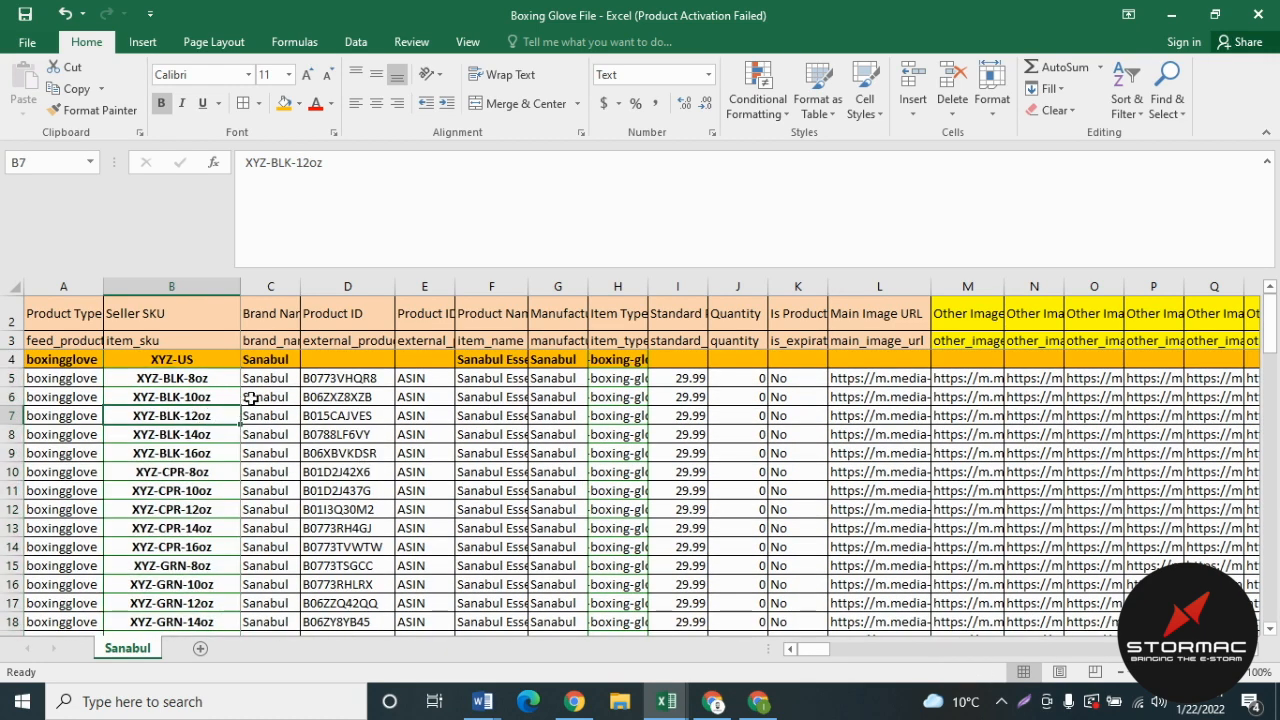
- Review the Brand Name and Product ID columns in Boxing Glove File against the Amazon listing in Chrome
left_click(256, 396)
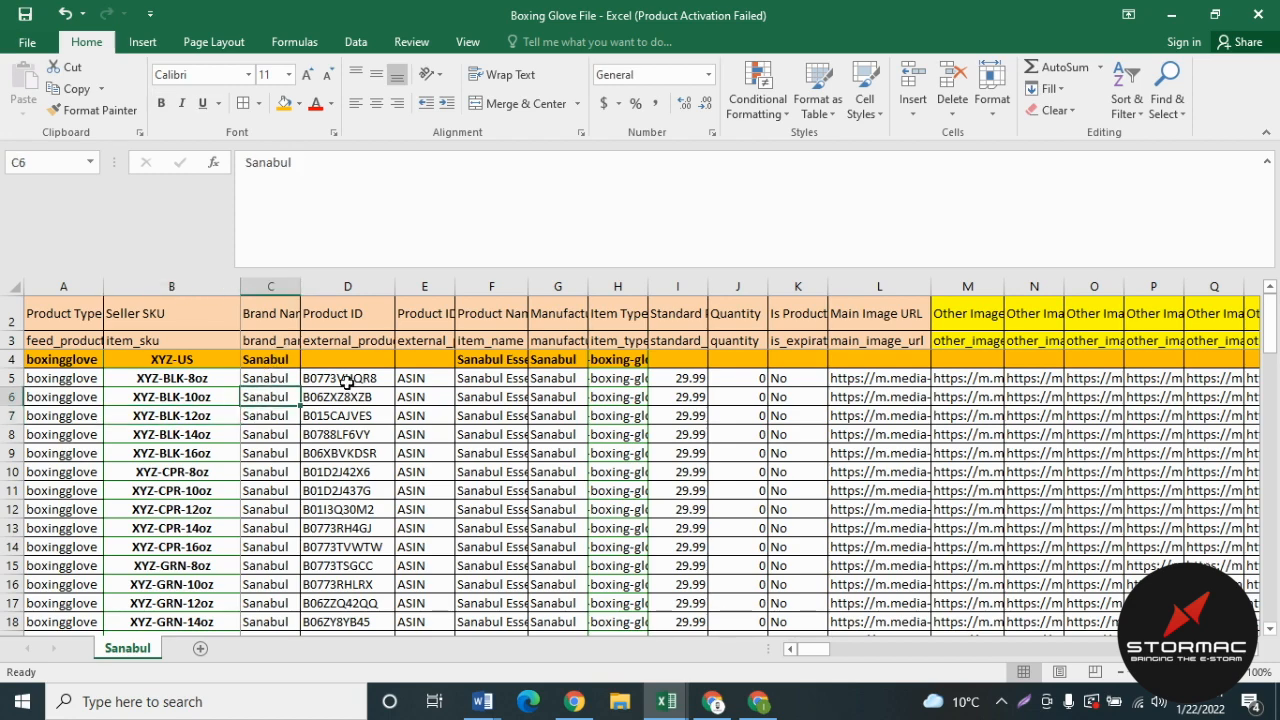
left_click(440, 345)
left_click(713, 701)
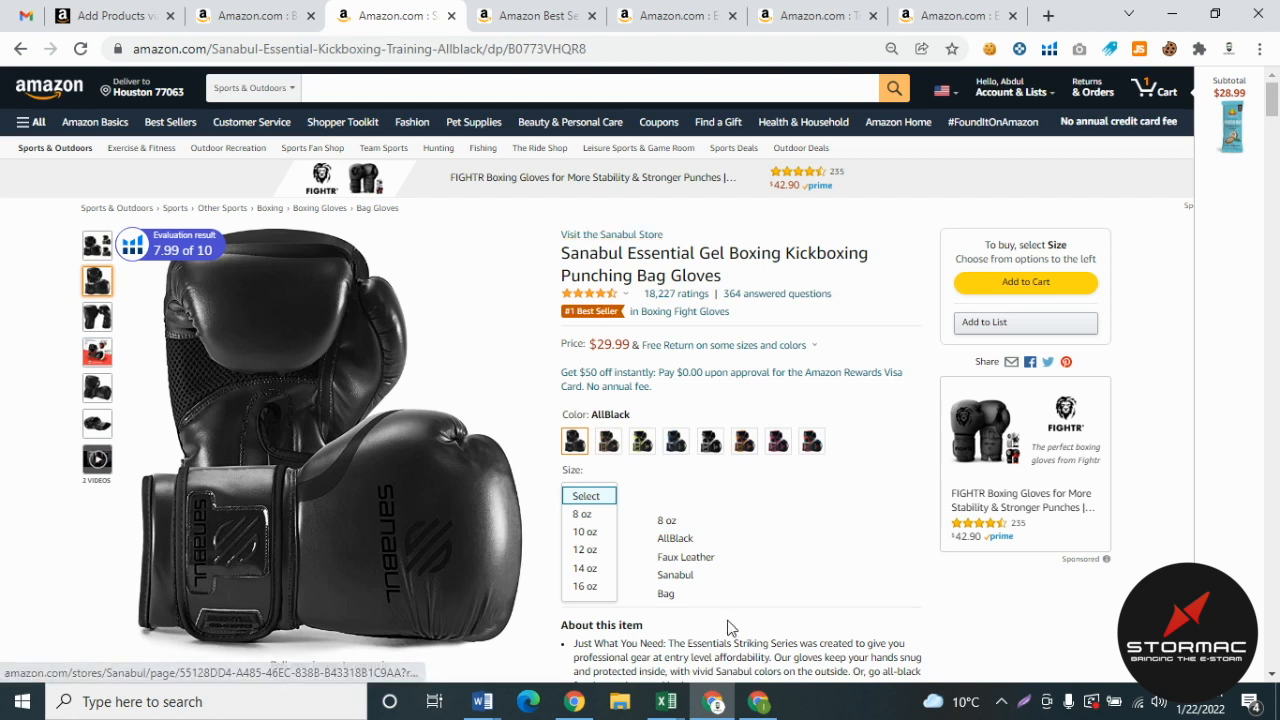
mouse_move(707, 710)
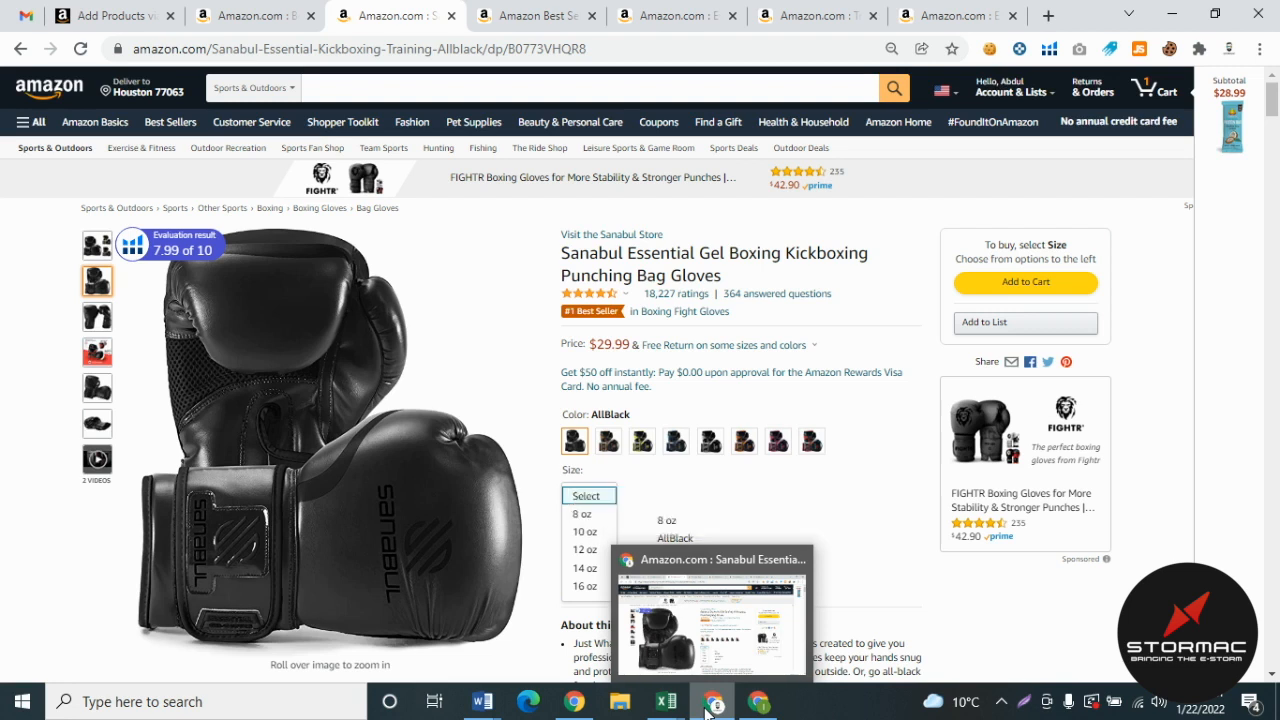
left_click(707, 710)
left_click(388, 508)
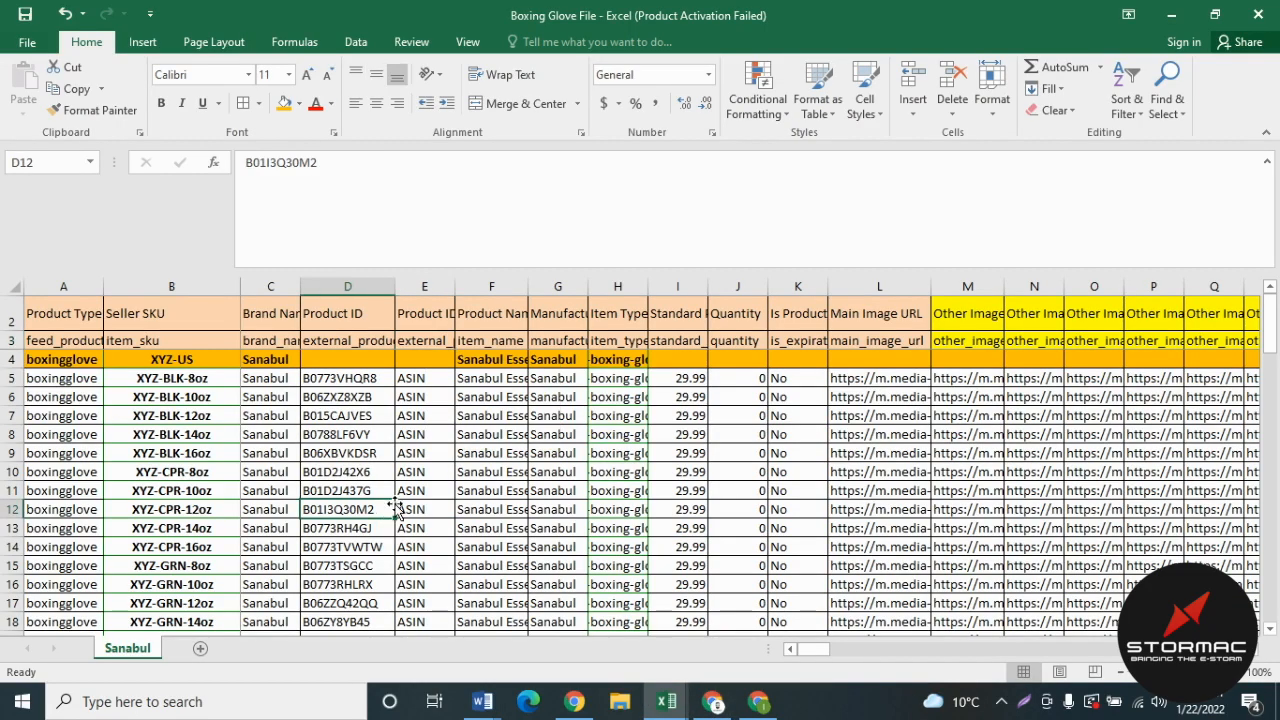
- Examine the Product ID Type and Product ID headers and their entries for the first black glove child
left_click(436, 379)
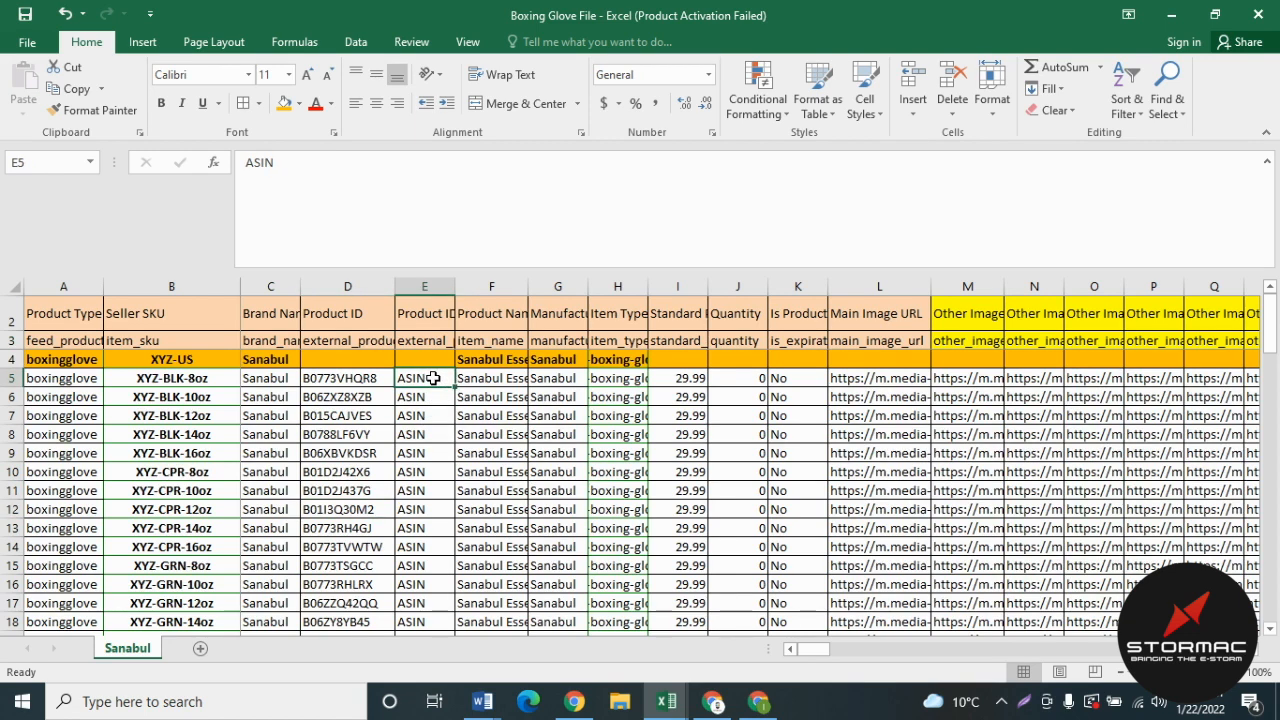
left_click(428, 342)
left_click(407, 380)
left_click(366, 380)
left_click(360, 341)
left_click(328, 388)
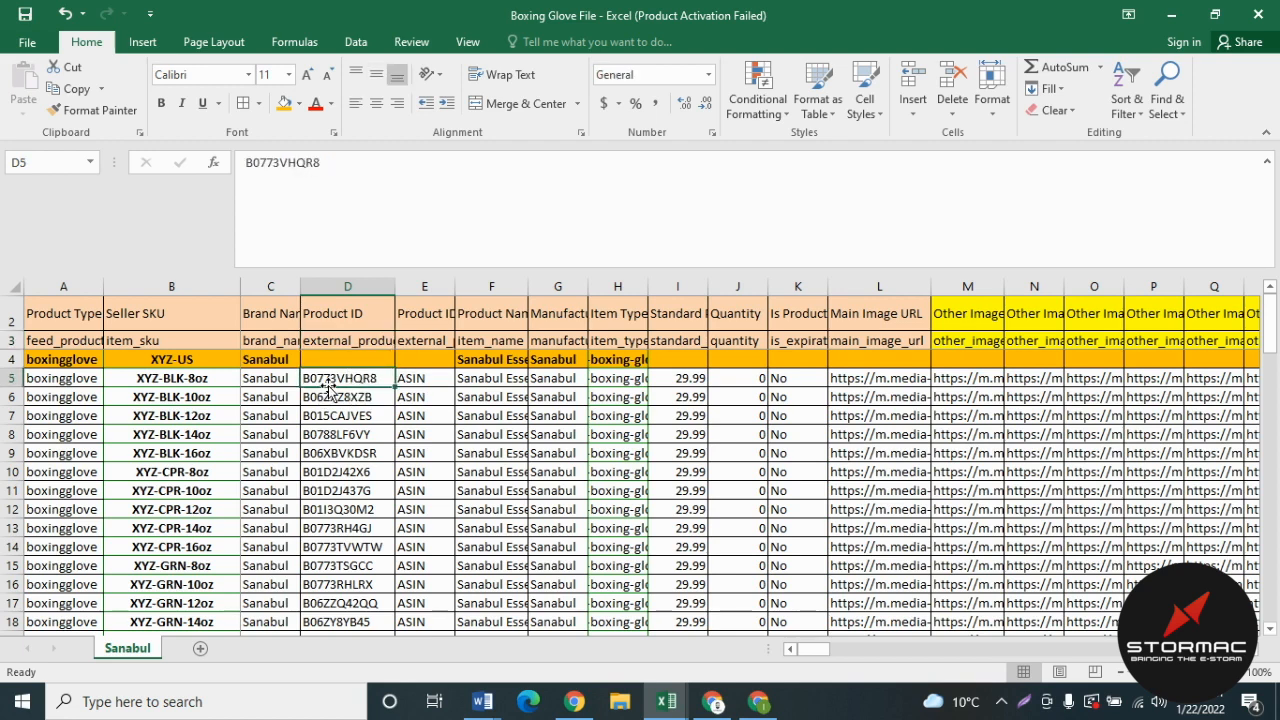
- Review the Product Name, Manufacturer, Item Type and Standard Price columns, checking each field name and a sample child entry
left_click(505, 341)
left_click(469, 384)
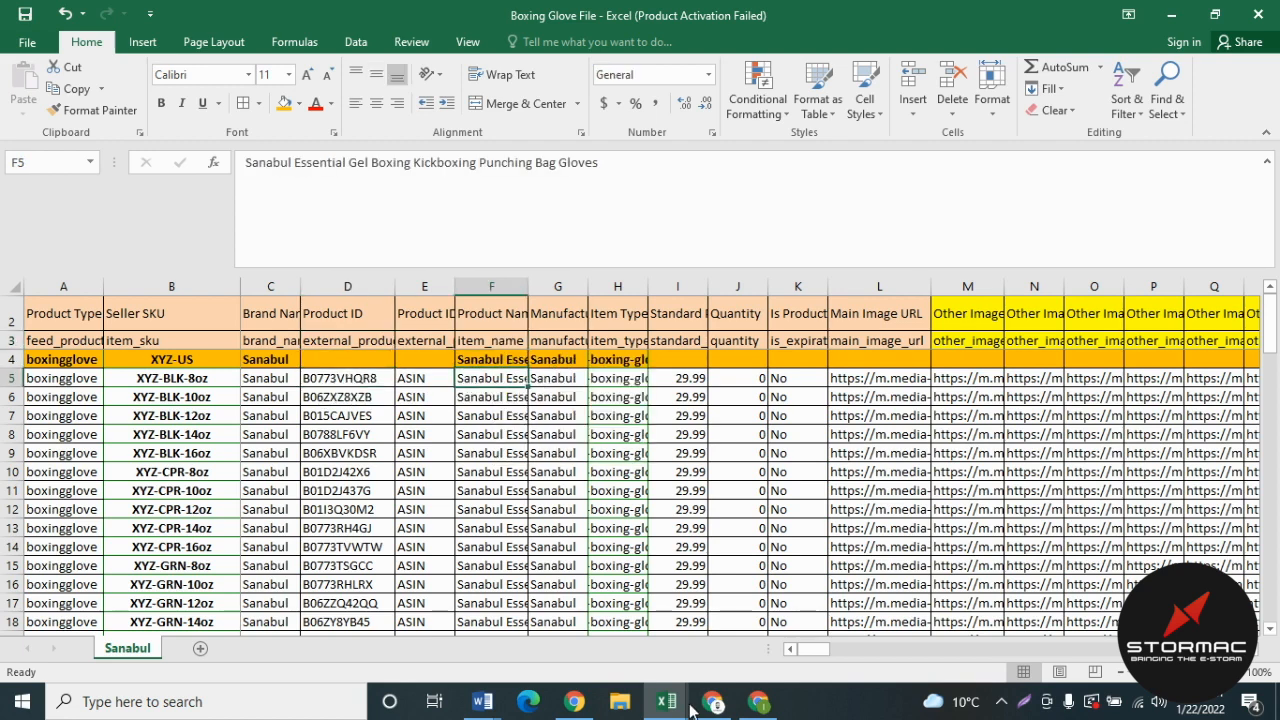
left_click(503, 340)
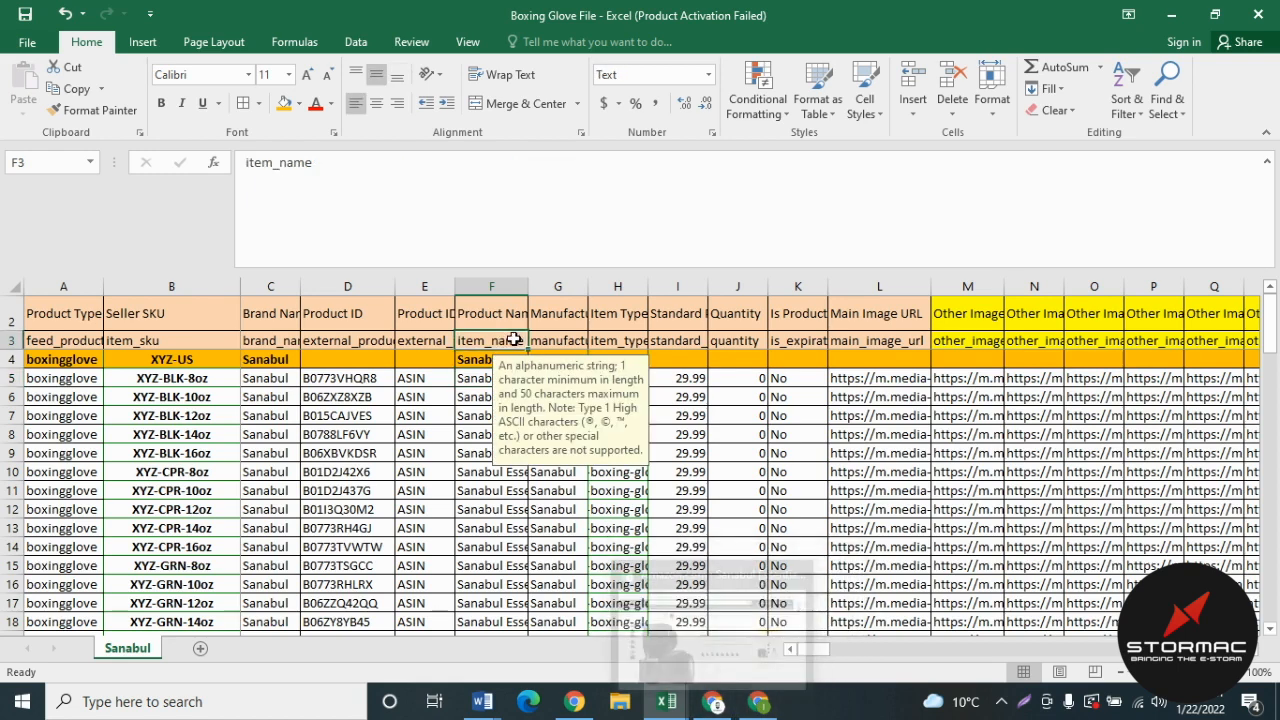
left_click(565, 341)
left_click(538, 418)
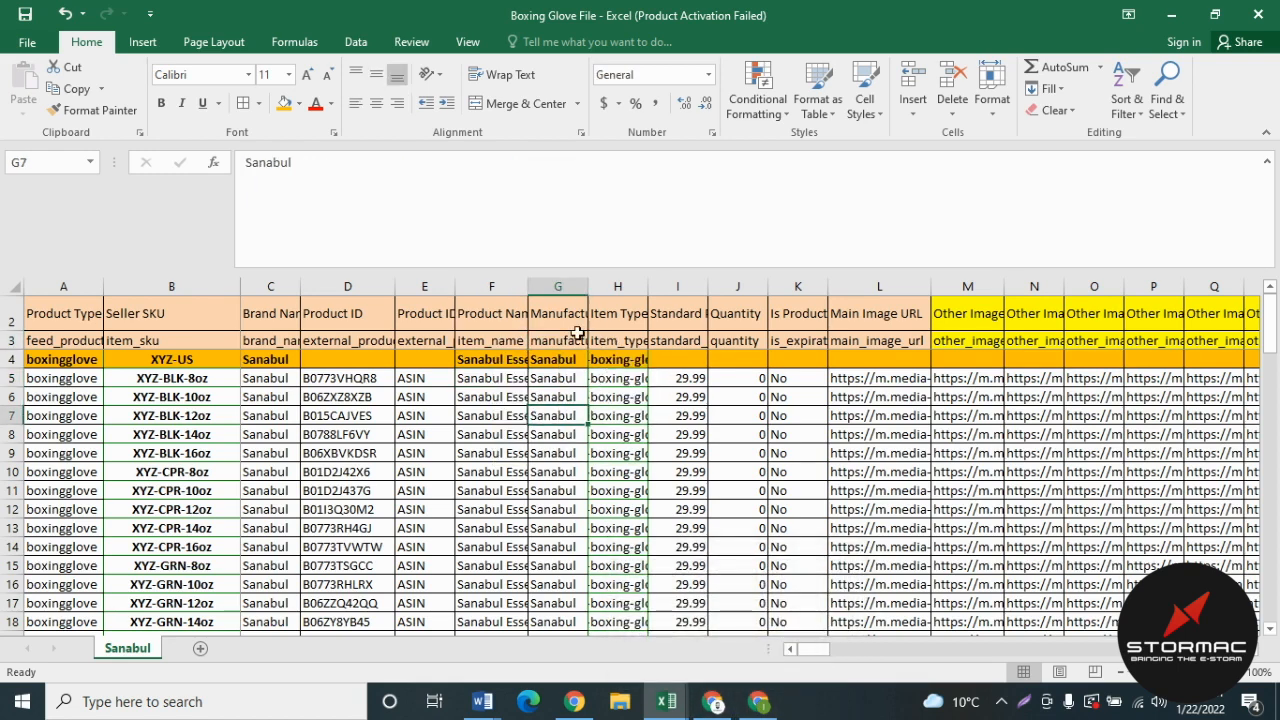
left_click(628, 342)
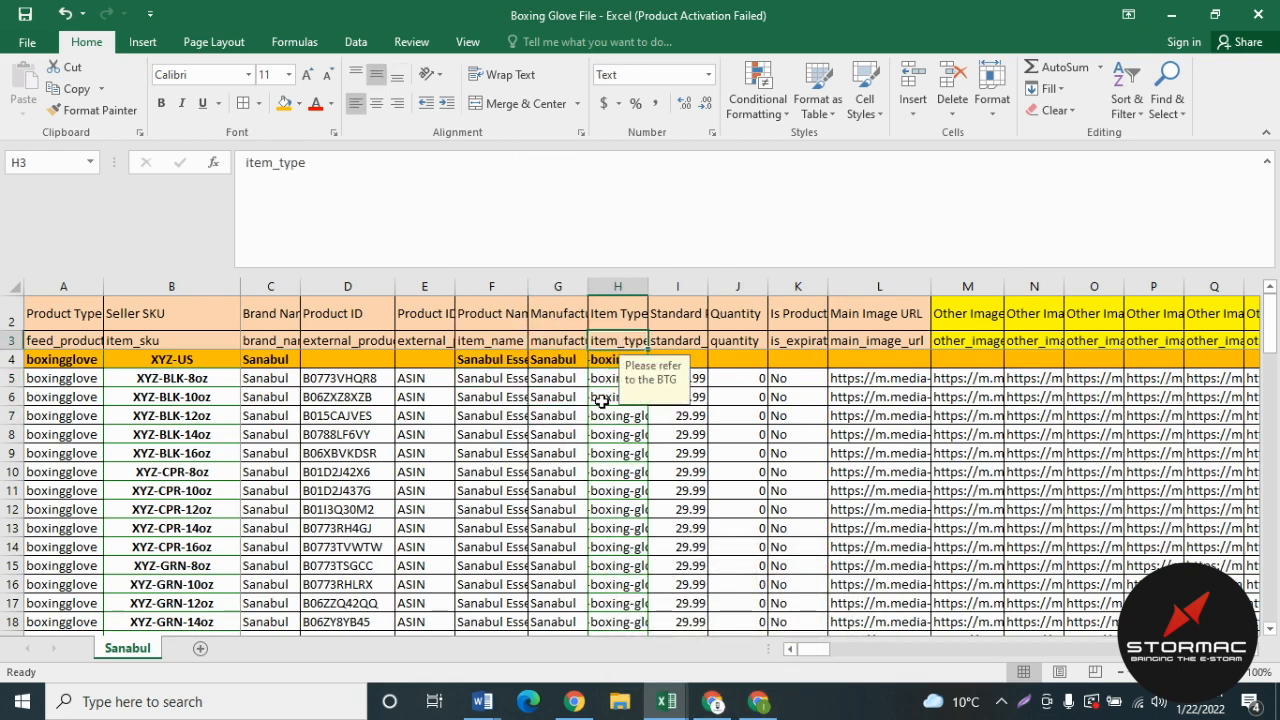
left_click(598, 413)
left_click(690, 398)
left_click(672, 338)
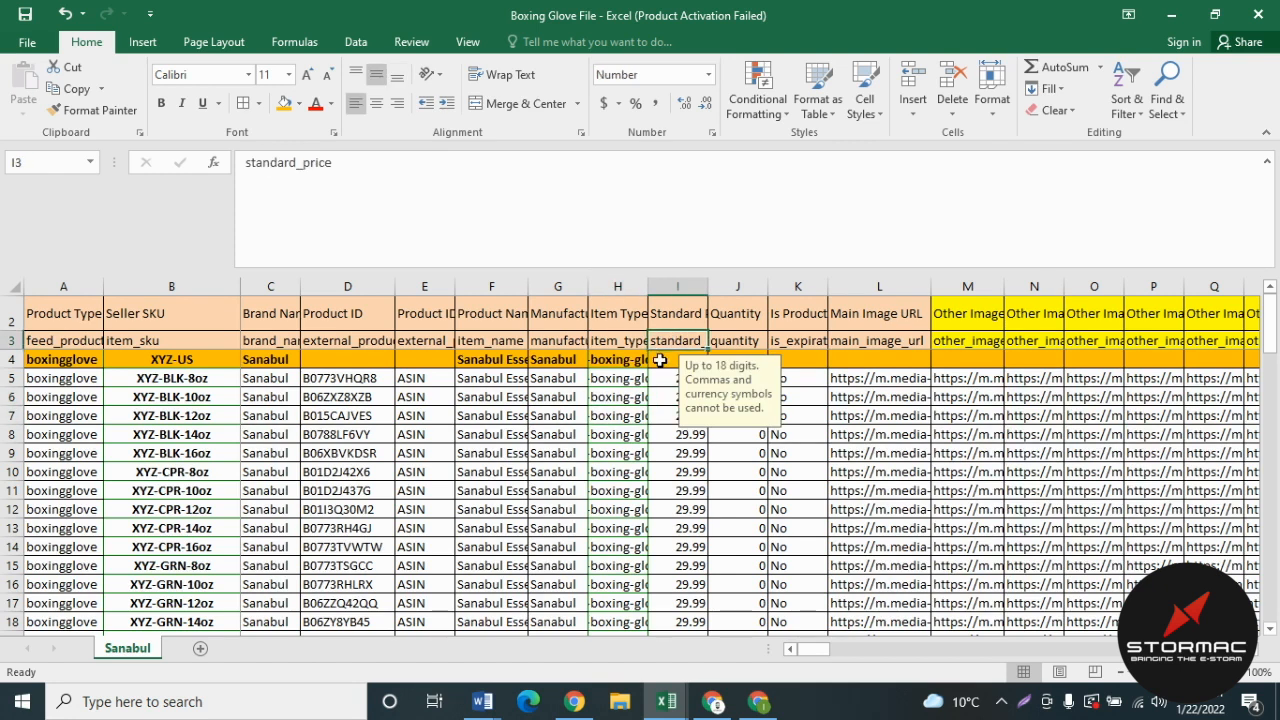
- Compare the parent row's Product ID, ID type and price cells with the Amazon listing in Chrome, then return to the Boxing Glove File workbook
left_click_drag(354, 359, 425, 360)
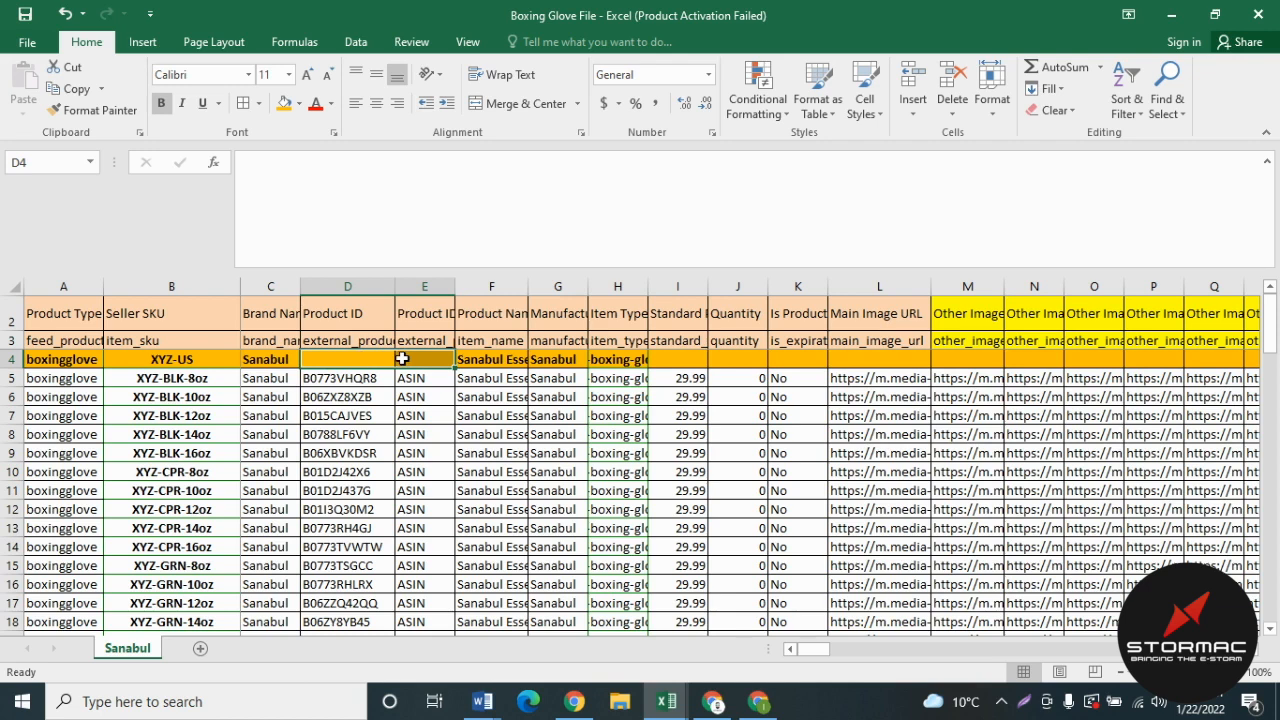
left_click(666, 358)
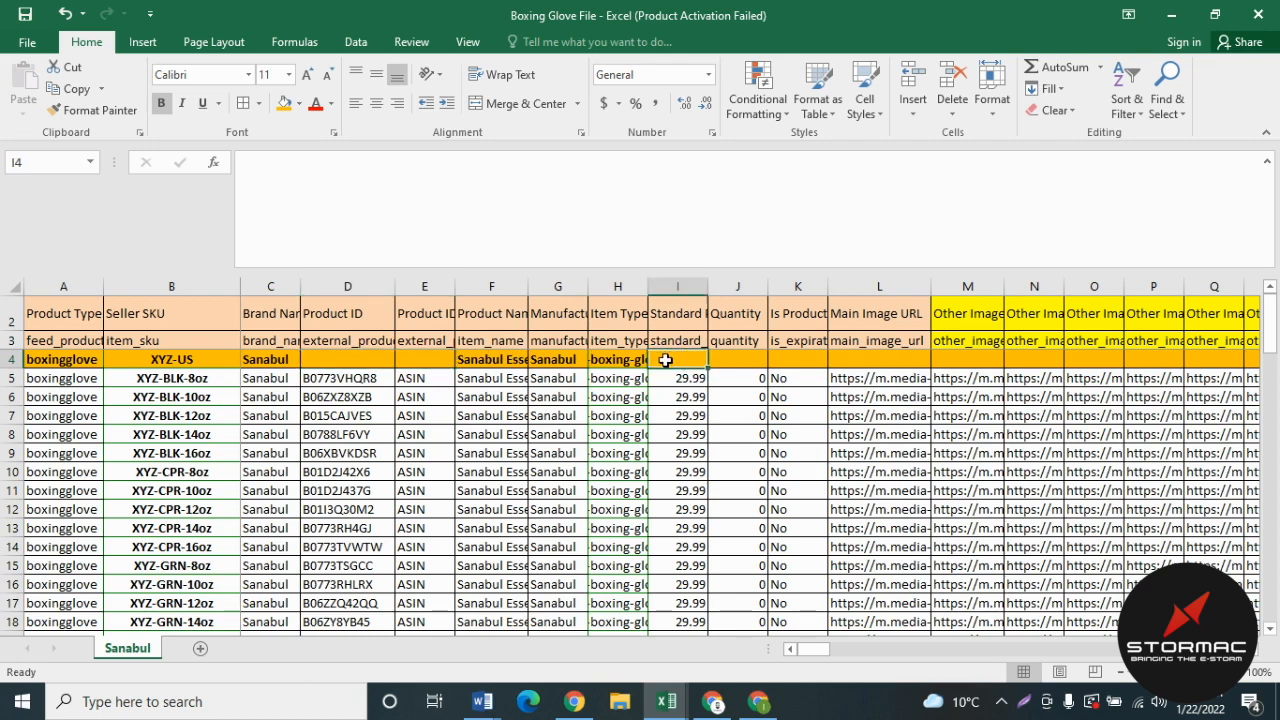
left_click(12, 359)
left_click(713, 703)
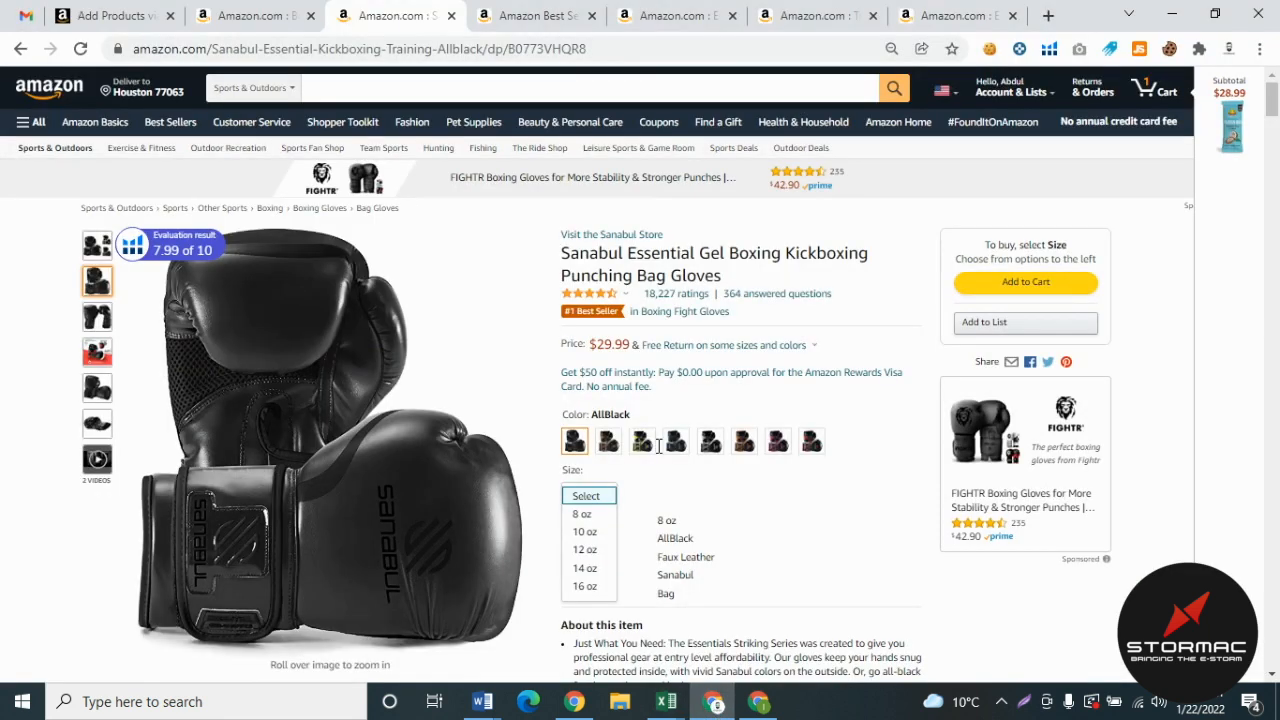
left_click(652, 500)
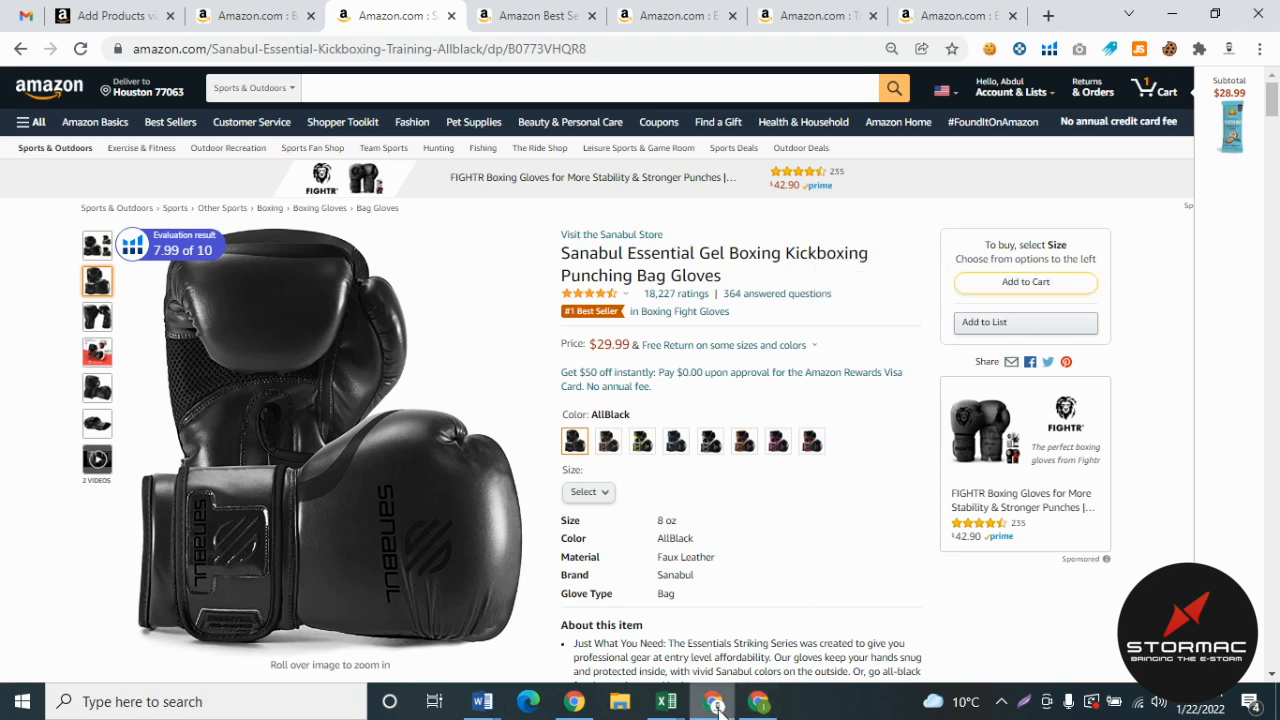
mouse_move(716, 710)
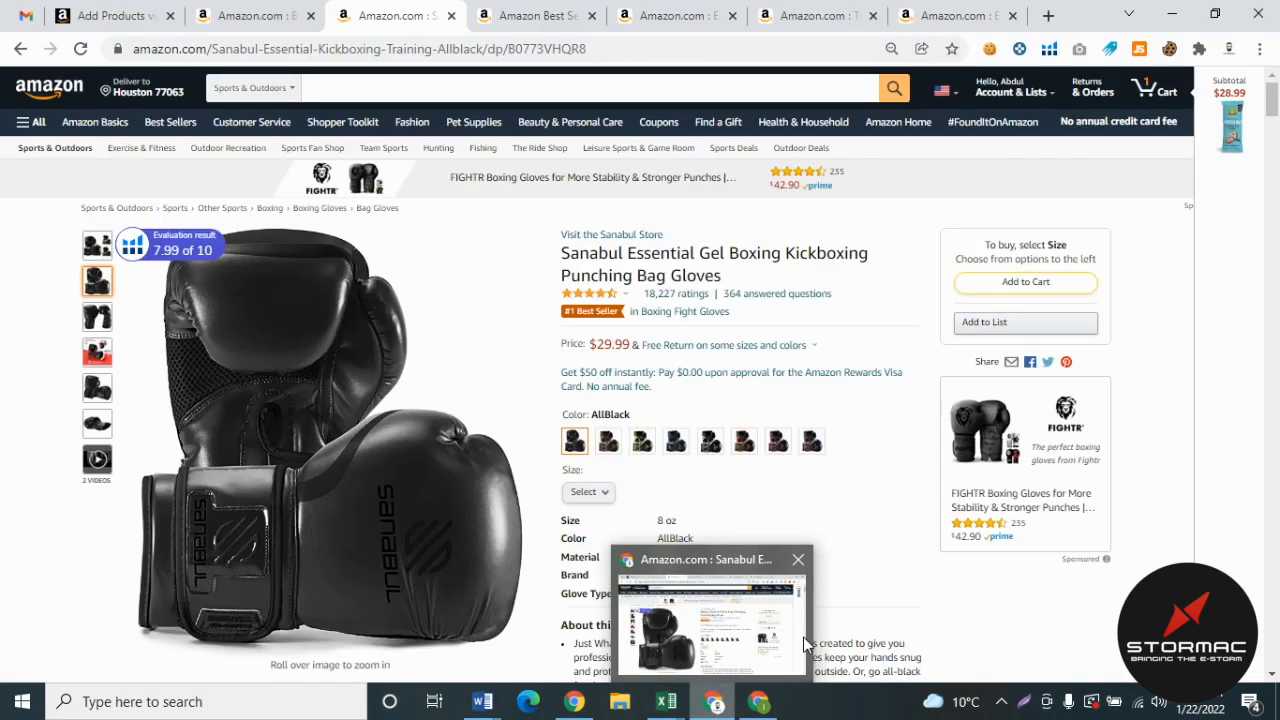
left_click(666, 701)
- Examine the Standard Price, Quantity and expiration-dated product columns for the parent row and its children
left_click(679, 434)
left_click(685, 364)
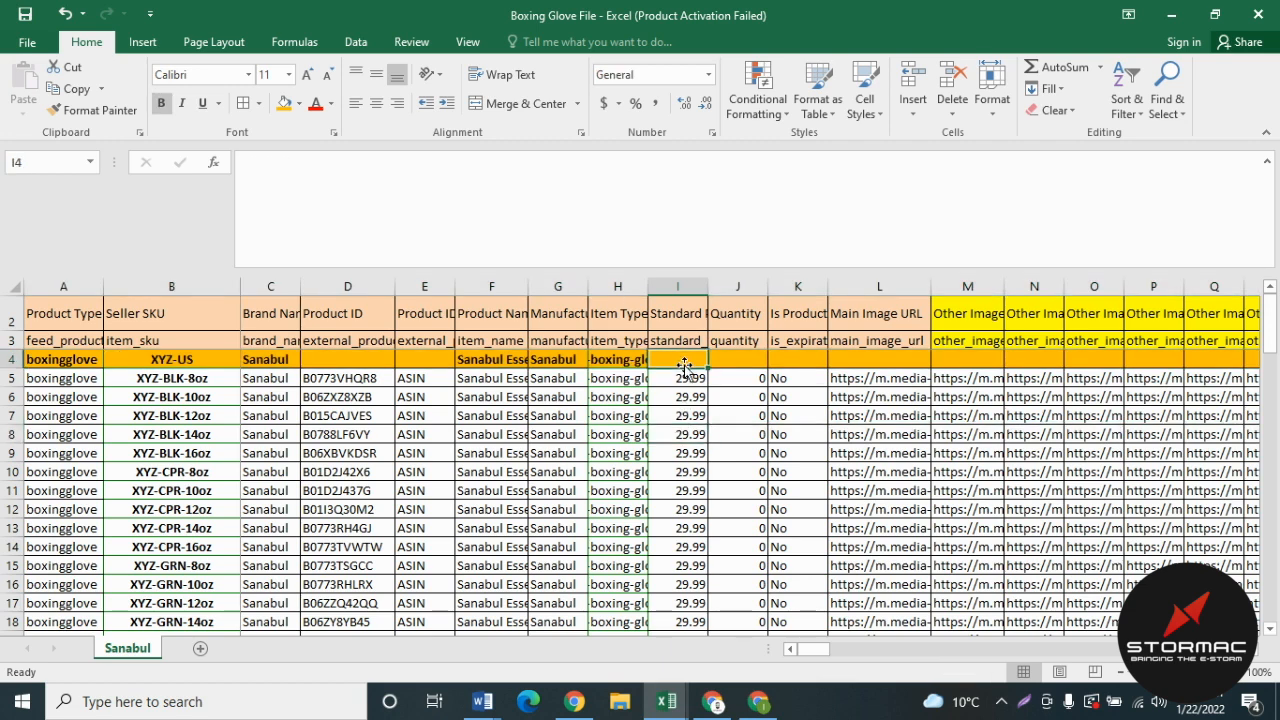
left_click(688, 338)
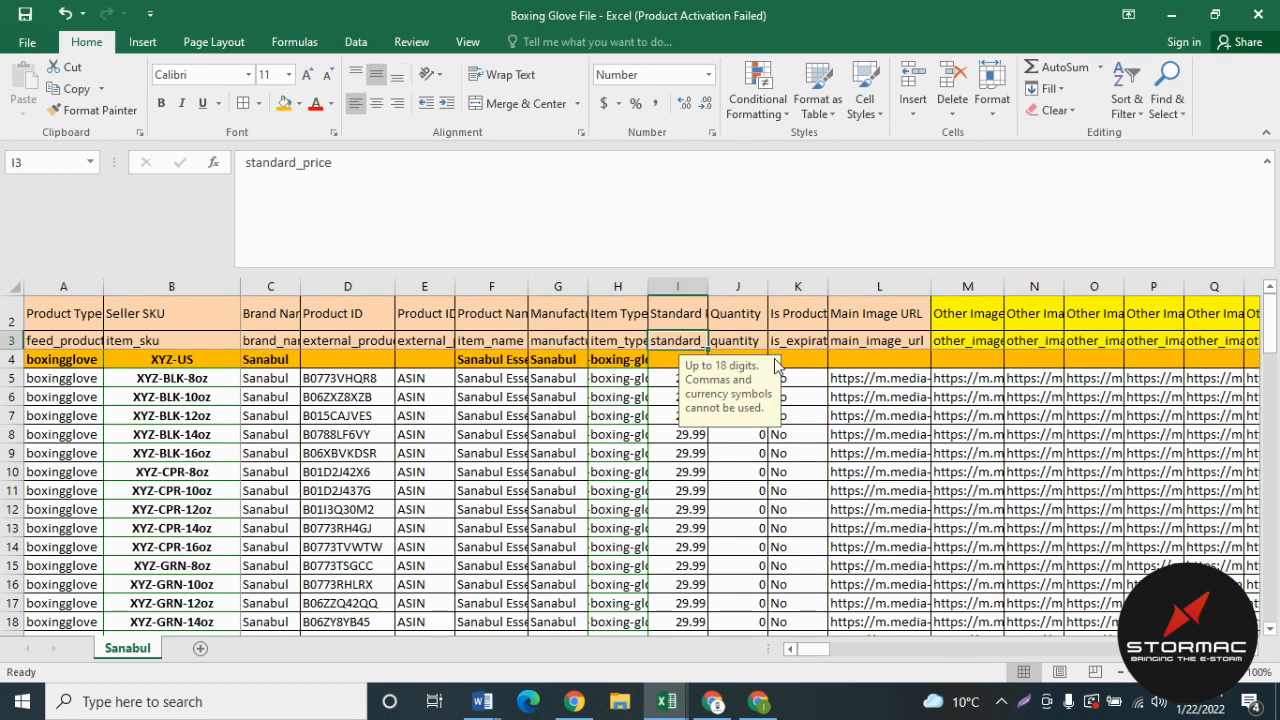
left_click(814, 417)
left_click(733, 363)
left_click(795, 362)
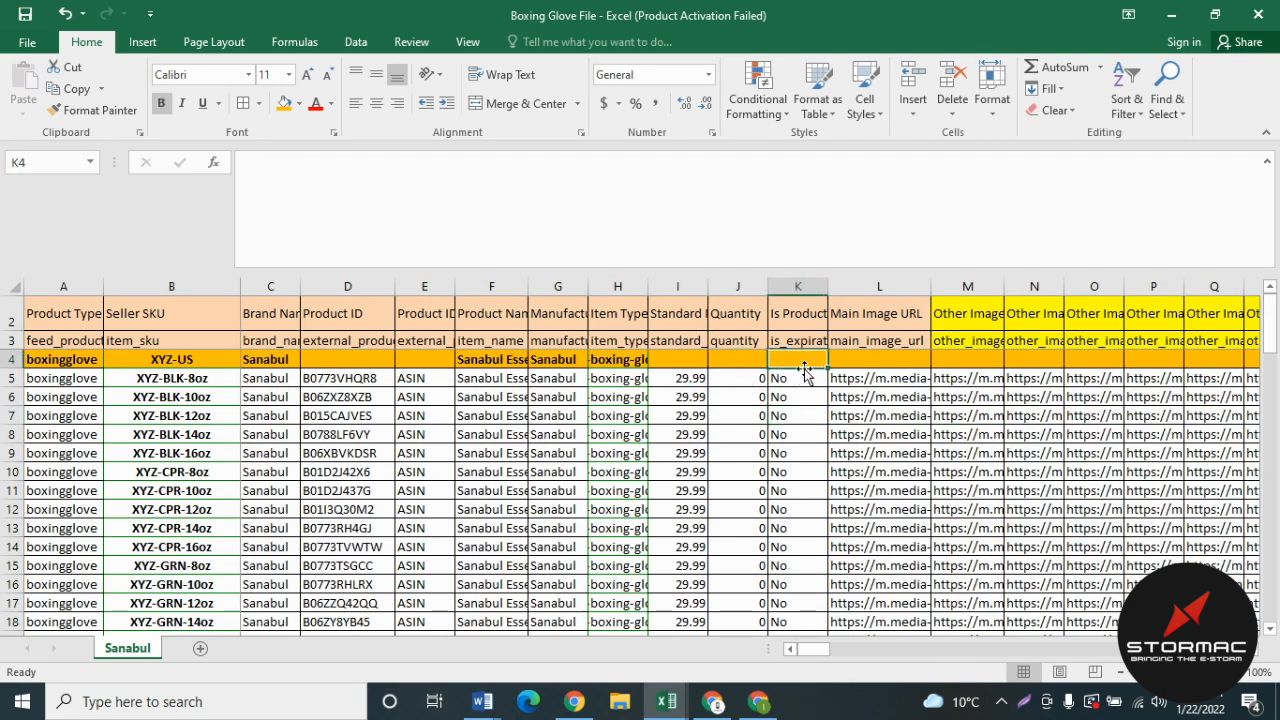
left_click(804, 342)
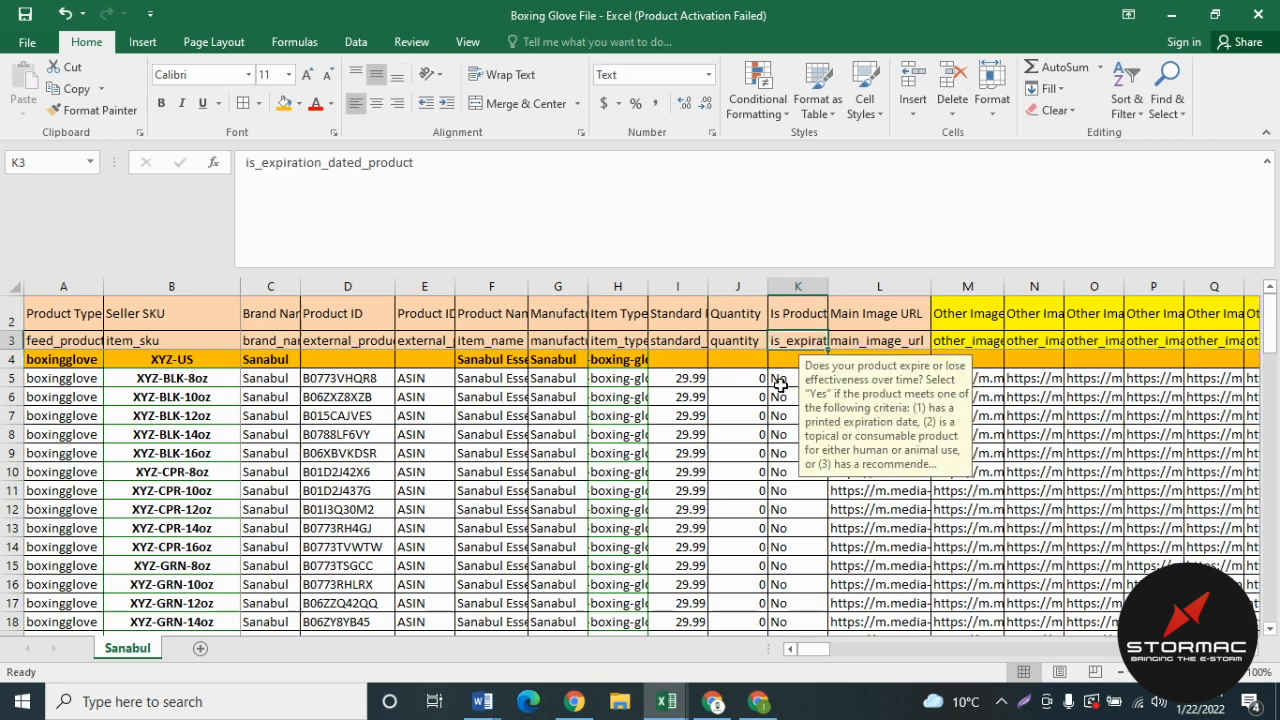
left_click(816, 395)
- Review the image URL columns of the first black glove child, from the main image through the swatch image and variation fields
left_click(879, 379)
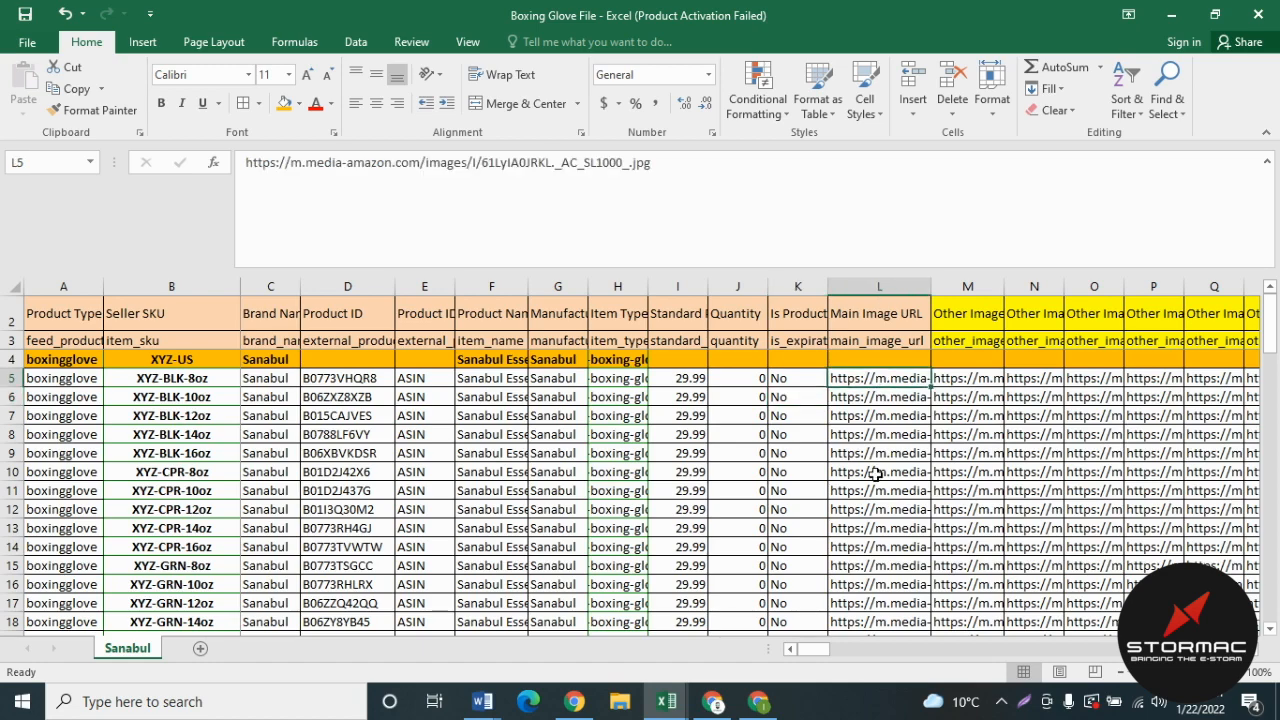
key("Right")
key("Right")
key("Right")
key("Right")
key("Right")
key("Right")
key("Right")
key("Right")
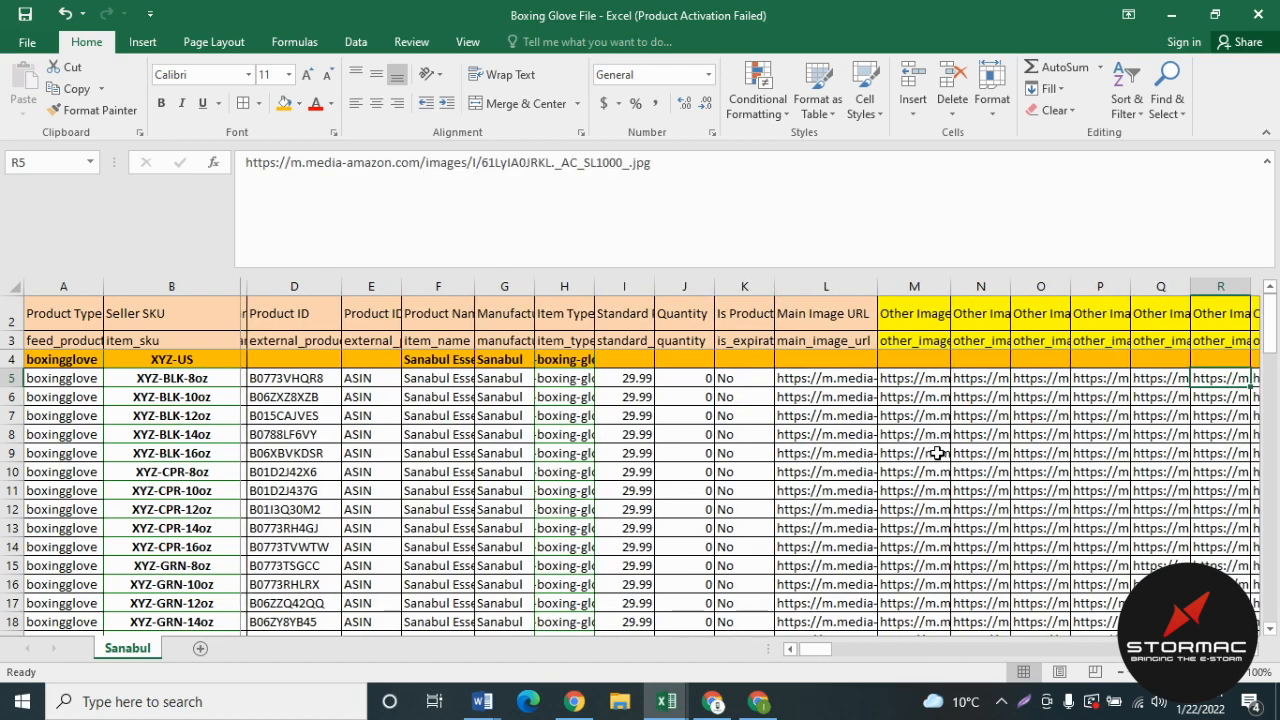
key("Right")
key("Right")
key("Right")
key("Right")
key("Right")
key("Right")
key("Right")
key("Right")
key("Right")
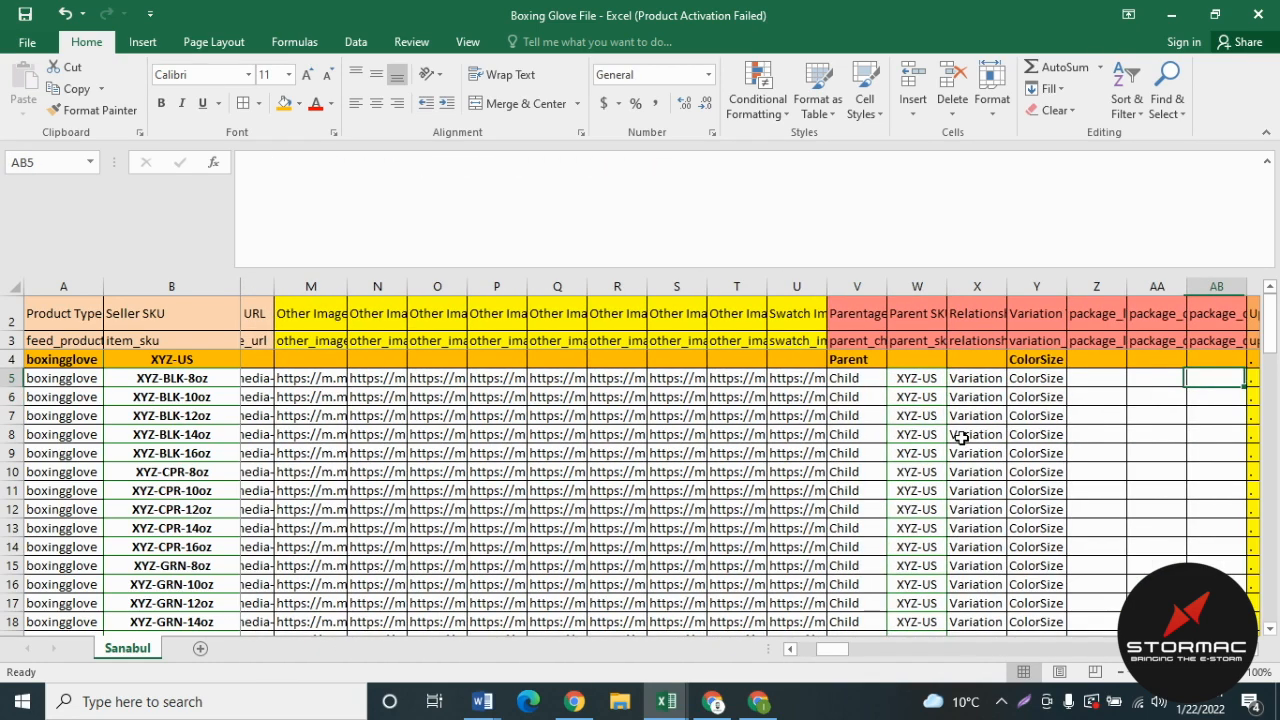
- Examine the Parentage column, comparing the parent row's entry with those of the black glove children
left_click(905, 438)
left_click(756, 339)
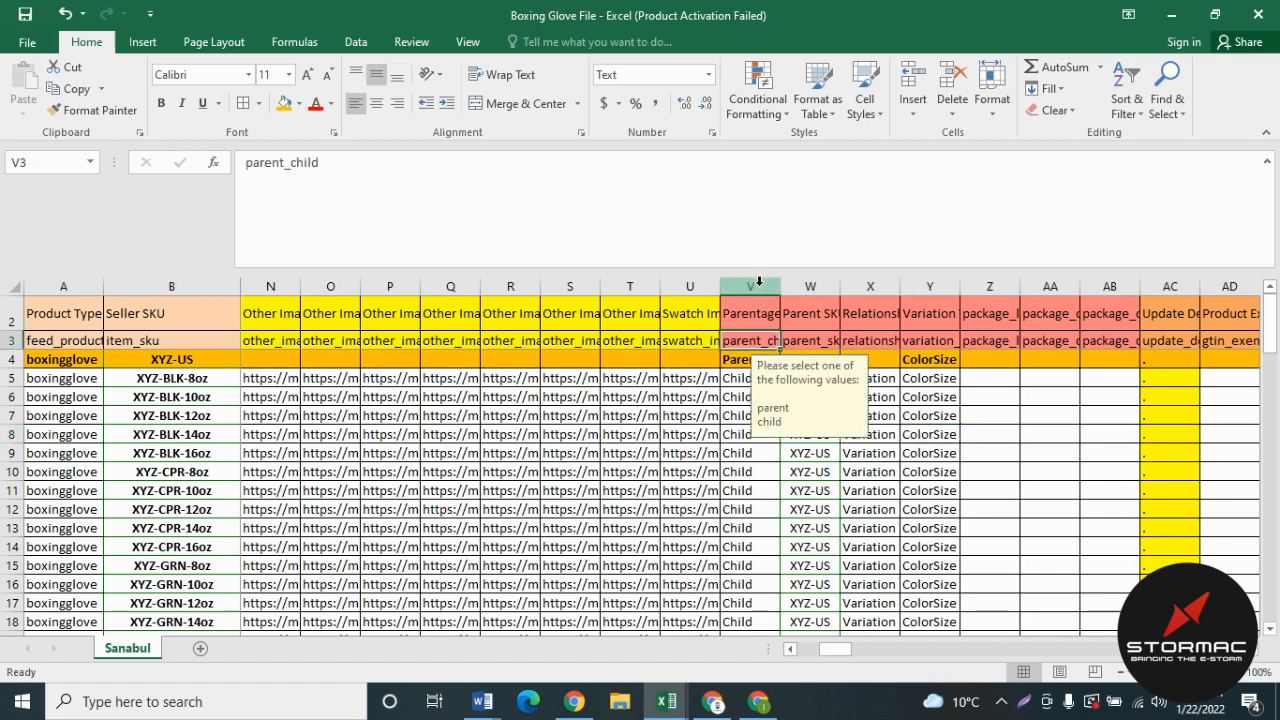
left_click(742, 362)
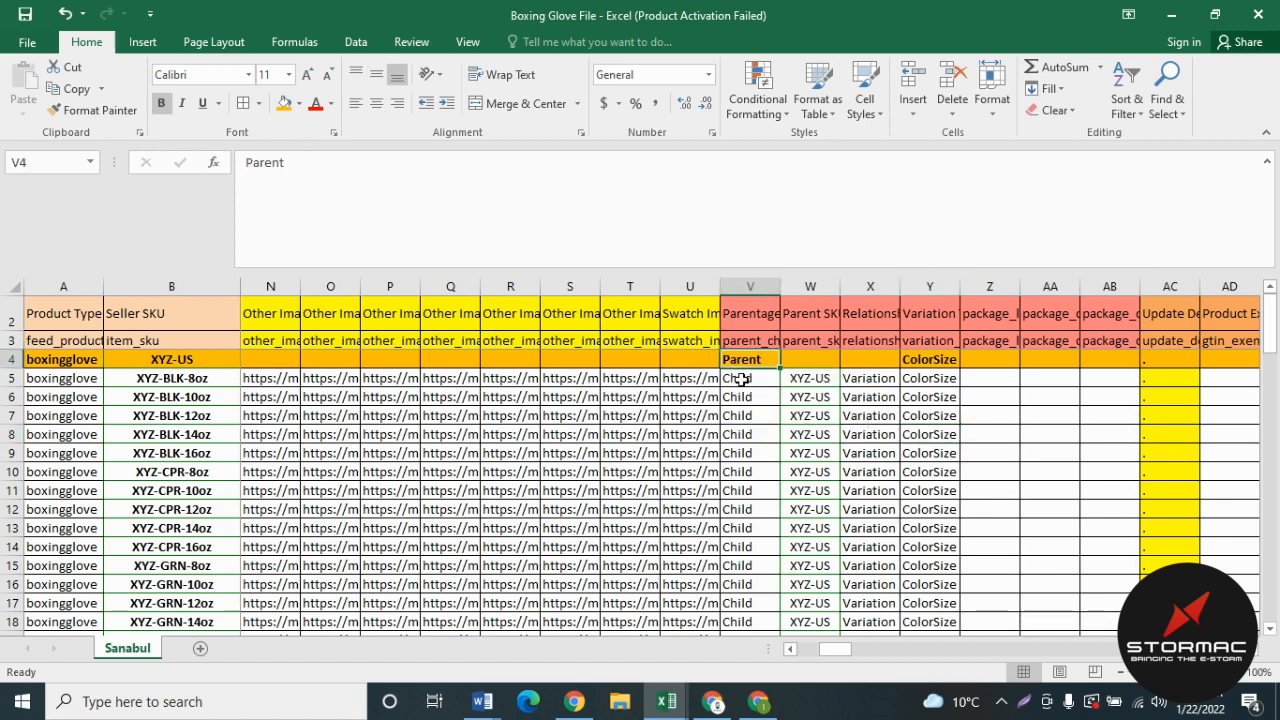
left_click_drag(742, 379, 748, 455)
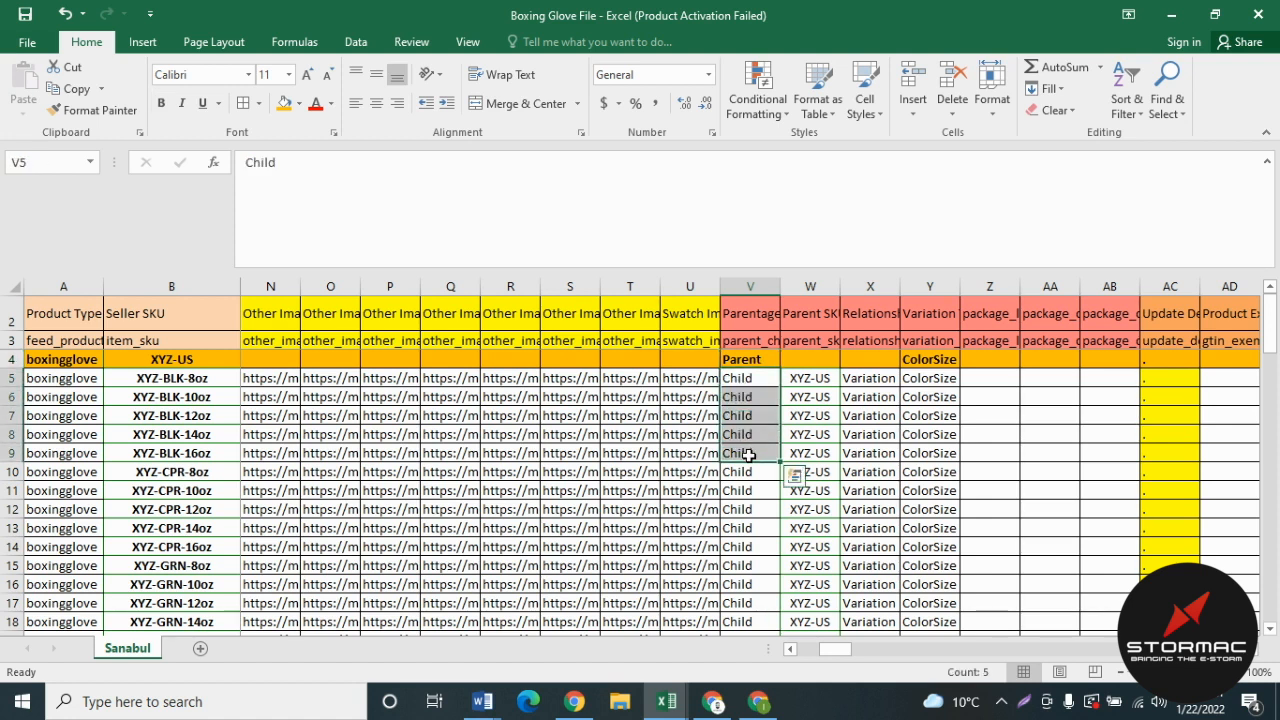
- Compare the children's Parent SKU entries with the parent's Seller SKU, and check the Relationship Type and Variation Theme columns
left_click(810, 341)
left_click(805, 416)
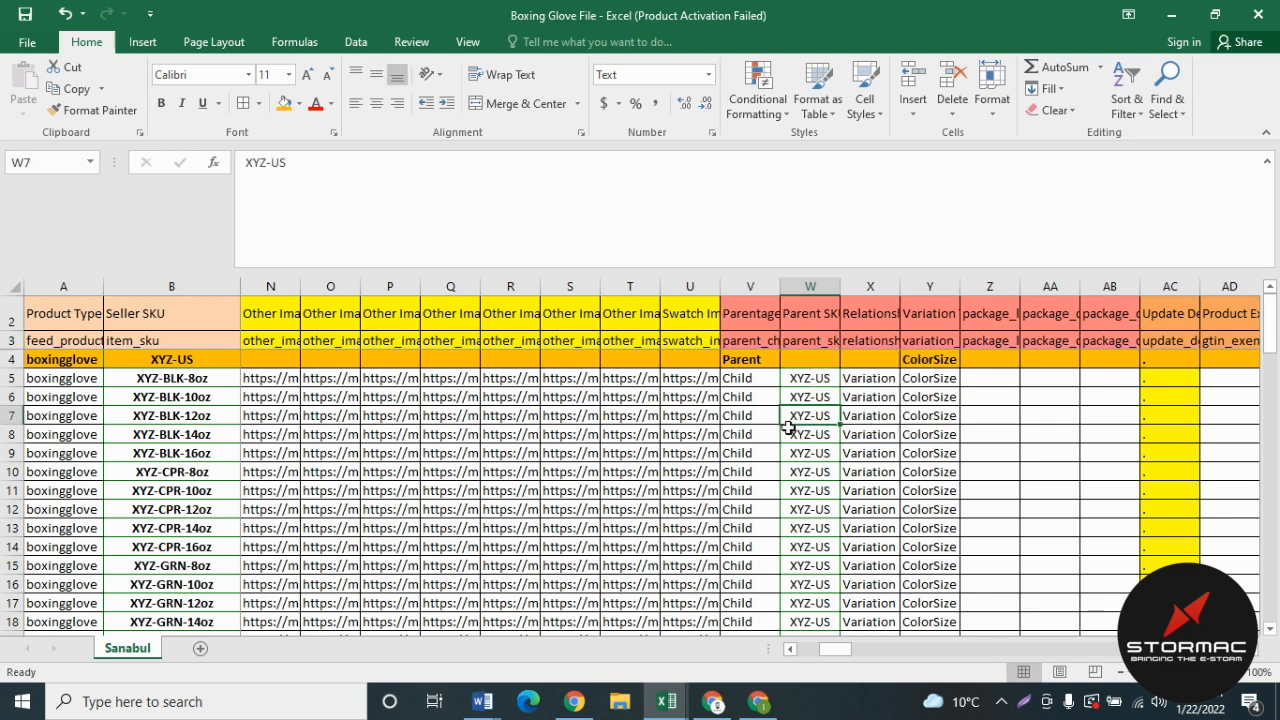
left_click(213, 364)
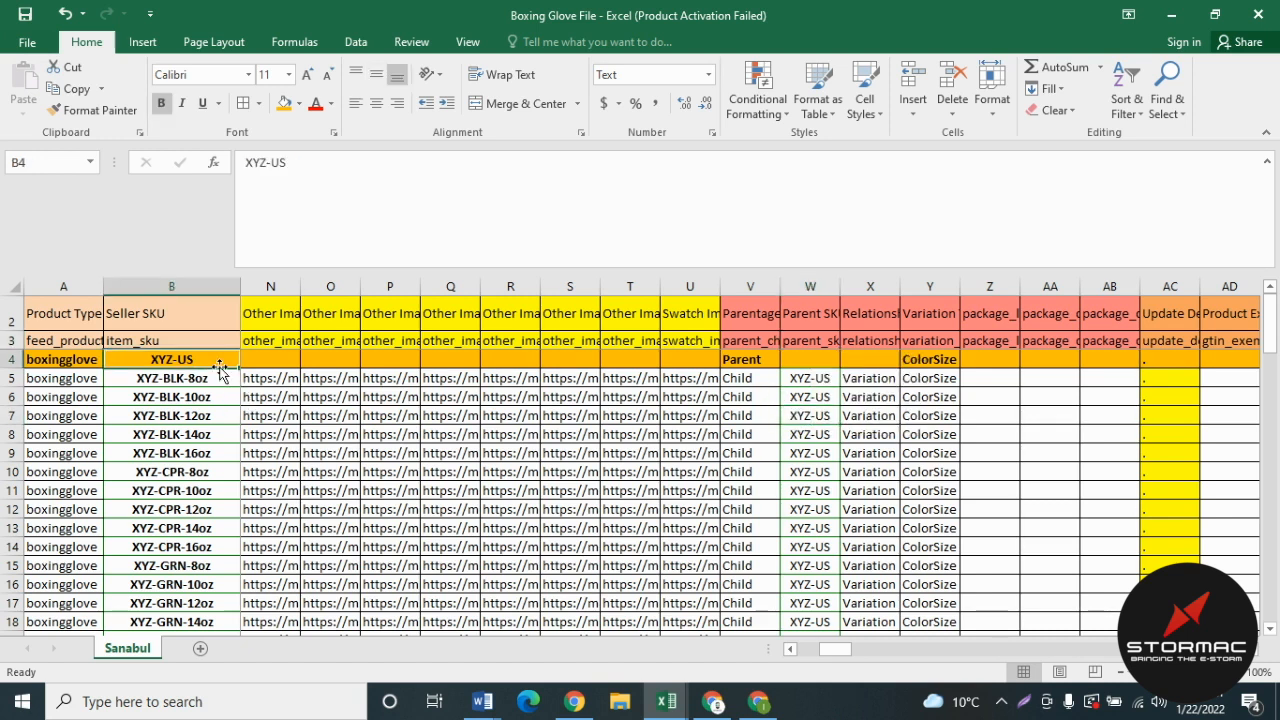
left_click(820, 399)
left_click(880, 400)
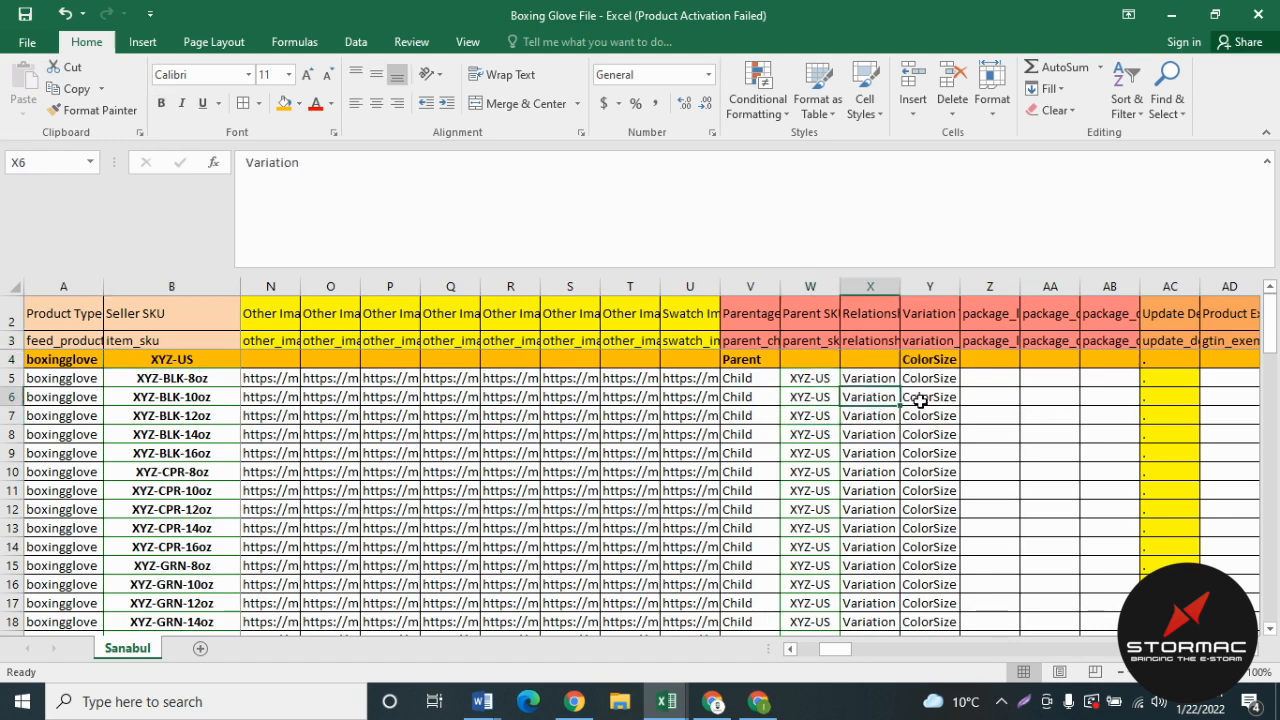
left_click(925, 399)
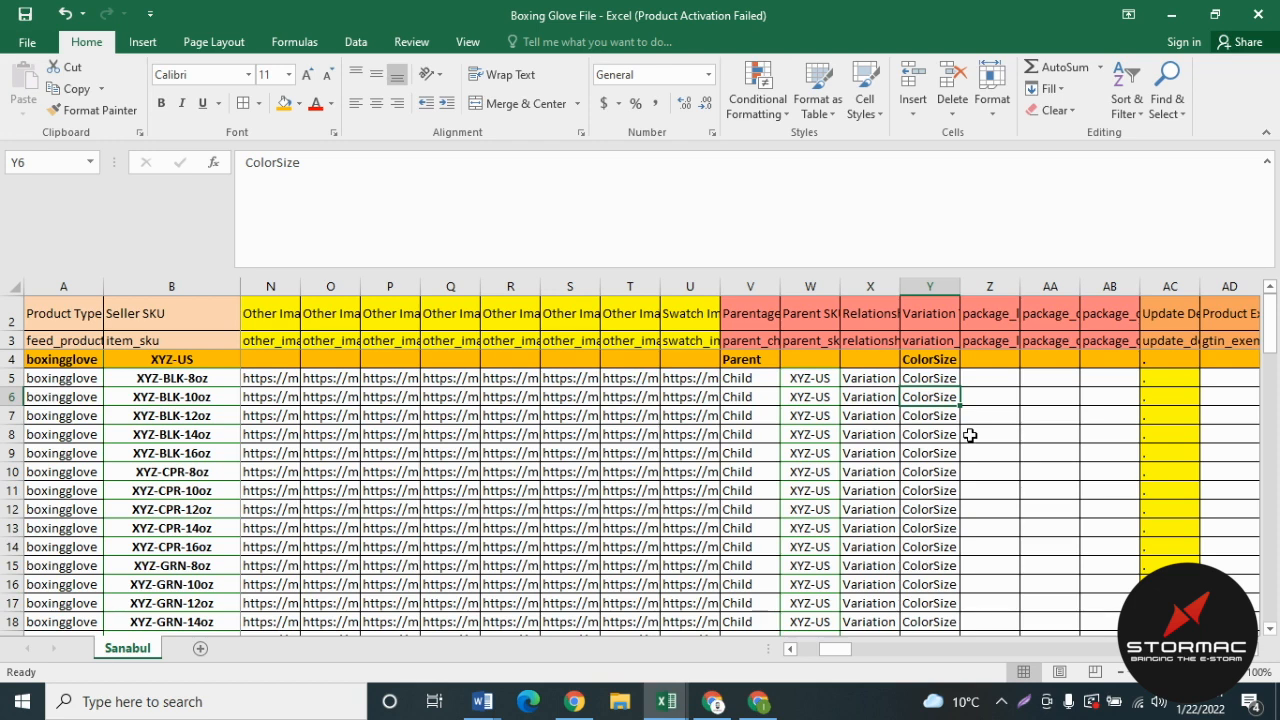
- Look through the package columns and read the allowed options for the Update Delete field
key("Right")
key("Right")
key("Right")
key("Right")
key("Right")
key("Right")
key("Right")
key("Right")
key("Right")
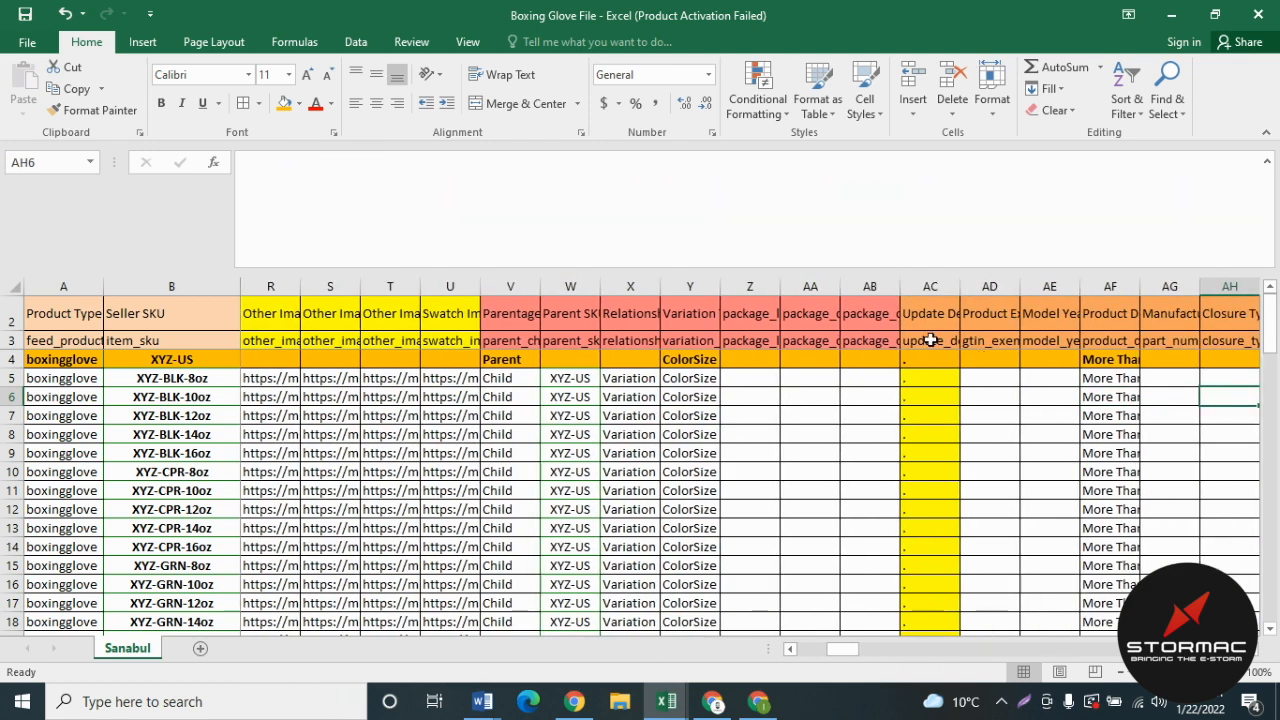
left_click(930, 340)
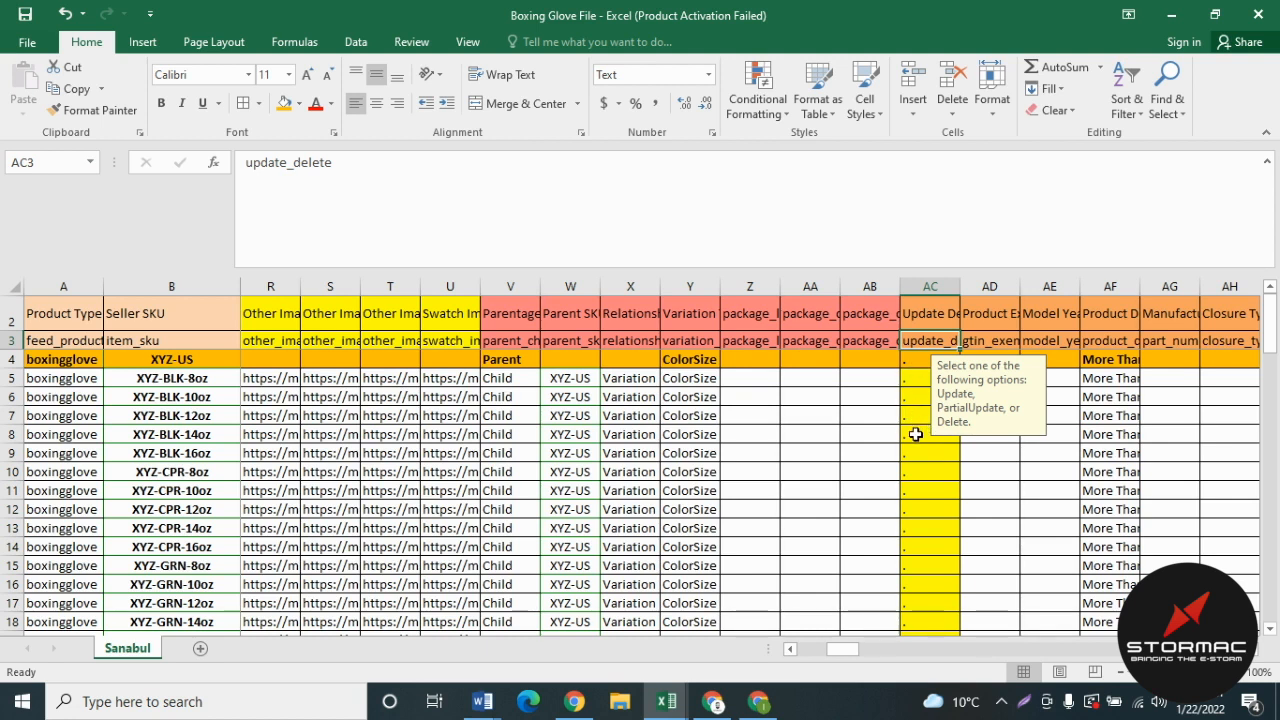
- Enter "Partial Update" in the Update Delete cell of the XYZ-BLK-8oz row, with both words capitalized
left_click(914, 380)
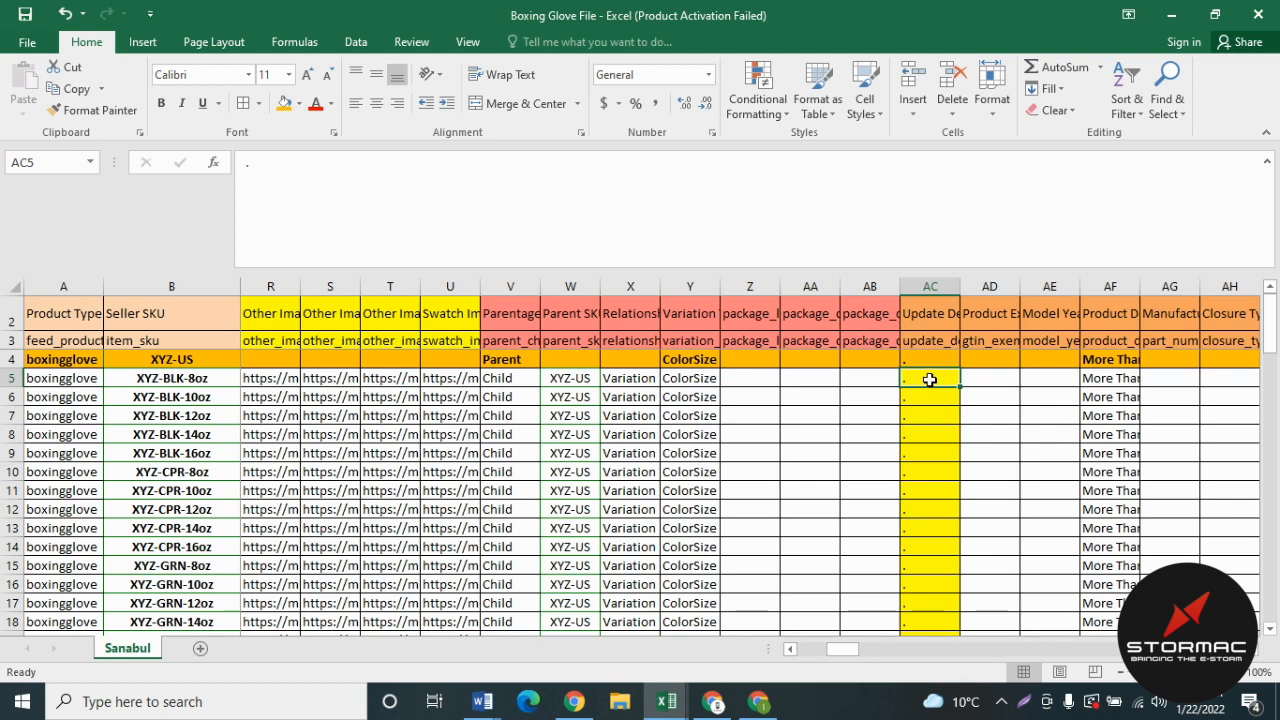
type("parti")
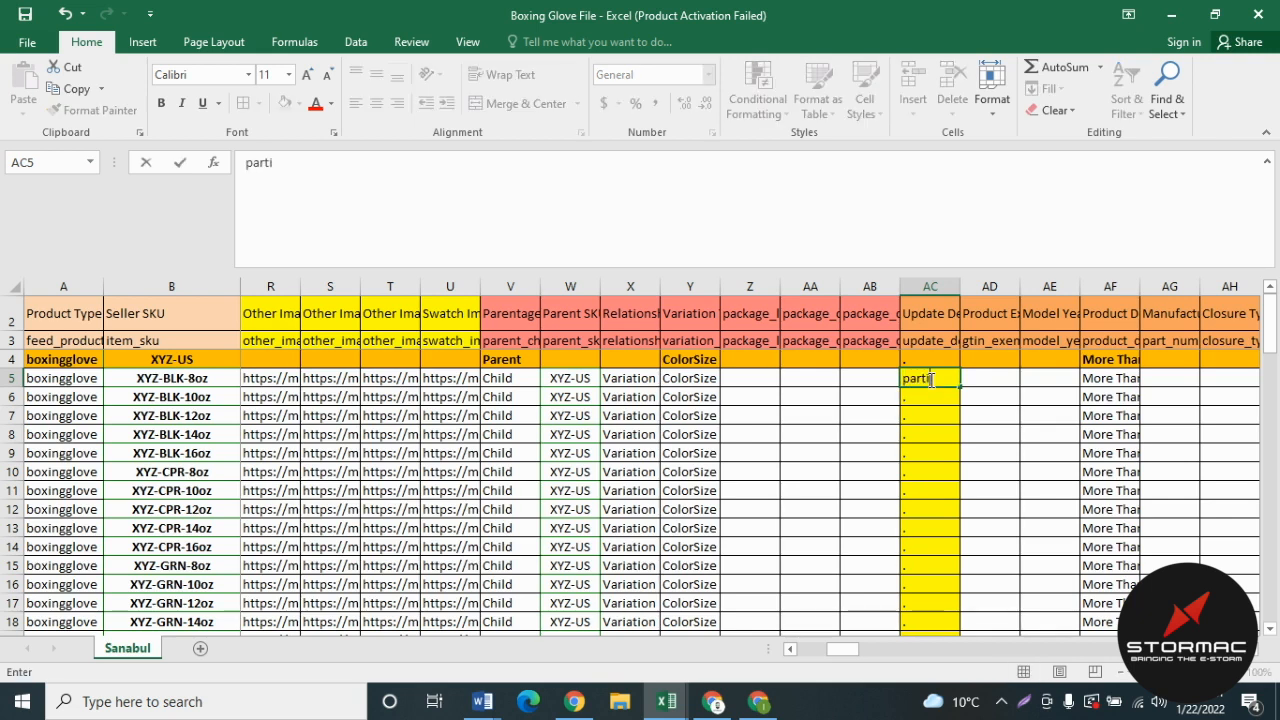
type("al Update")
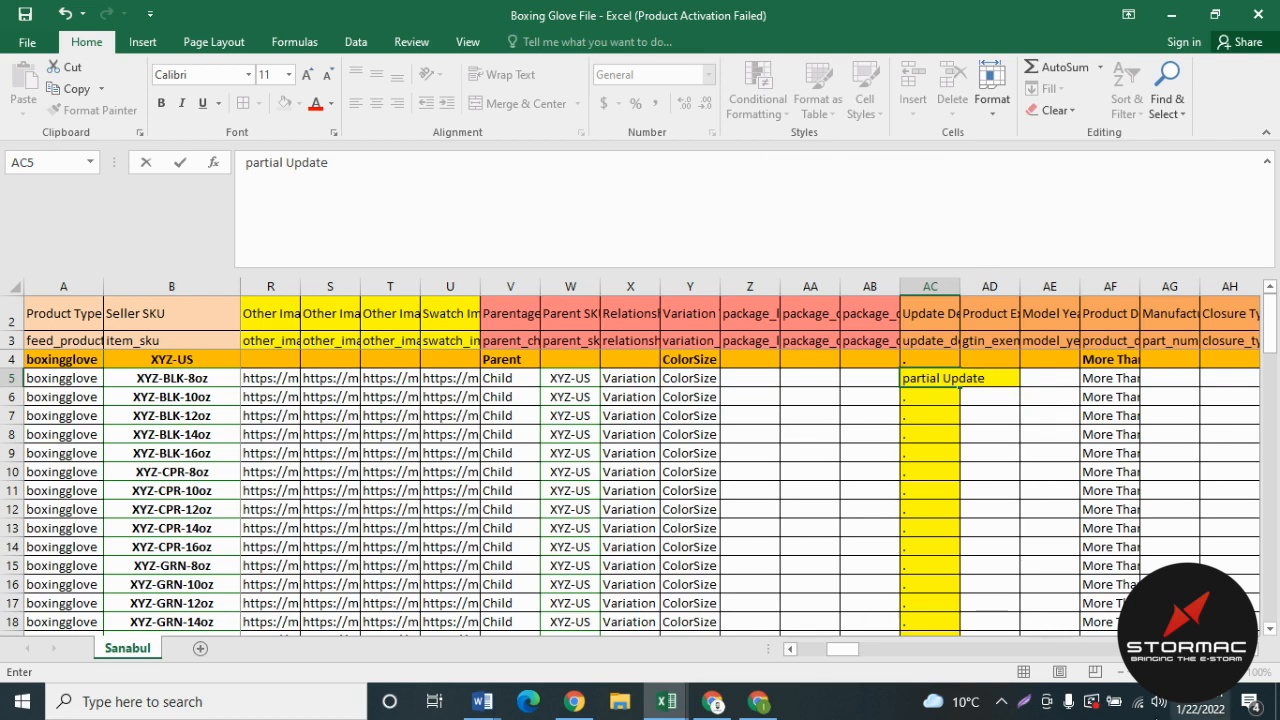
left_click_drag(952, 452, 942, 436)
left_click(911, 379)
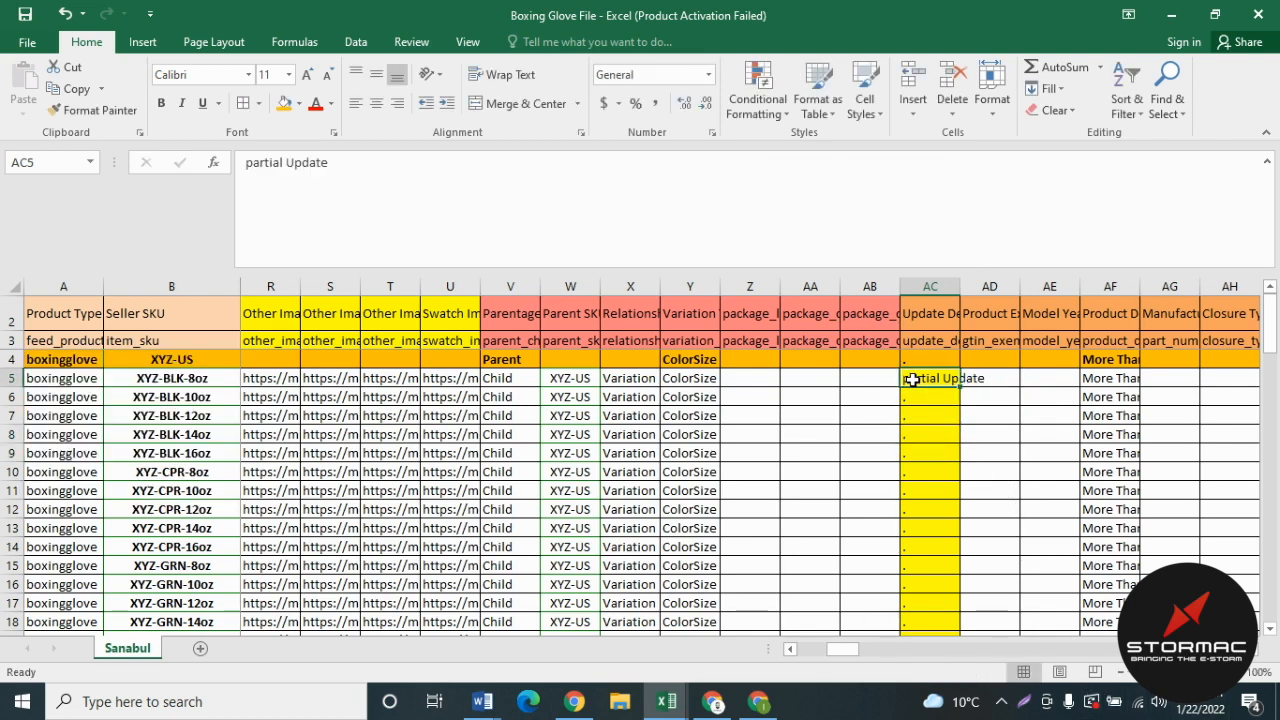
double_click(909, 378)
key("BackSpace")
type("P")
key("Return")
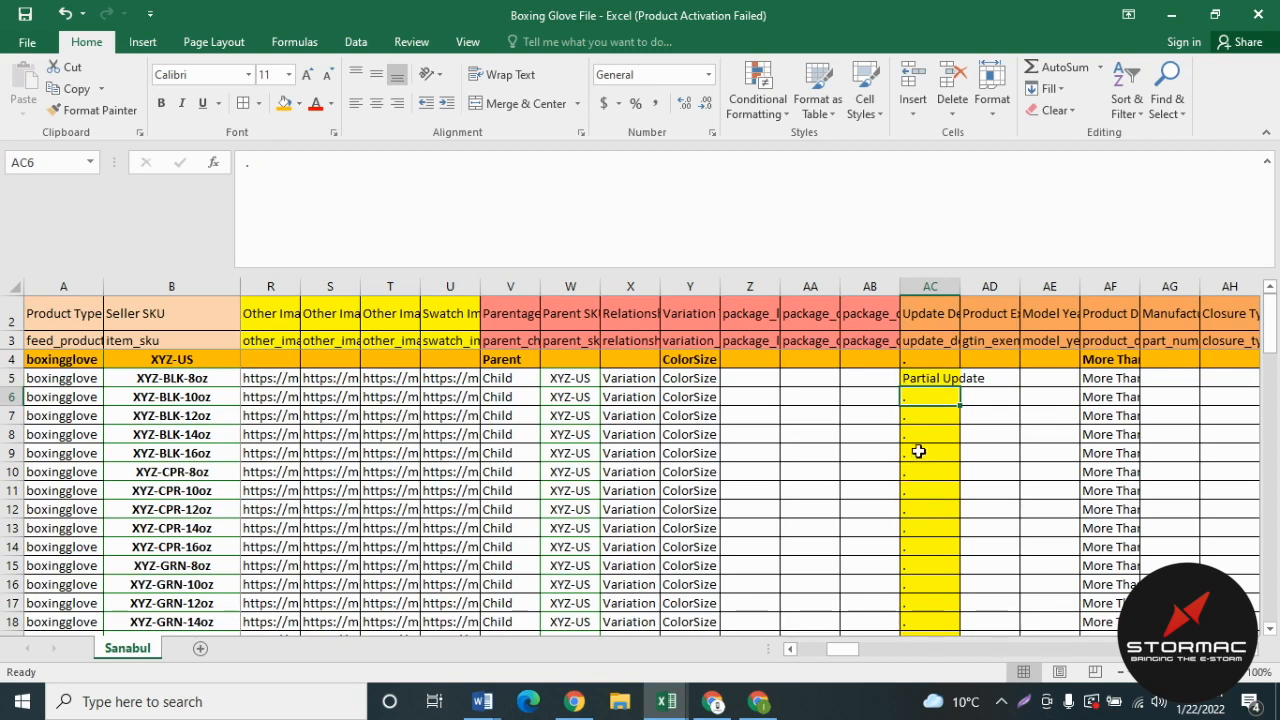
double_click(943, 378)
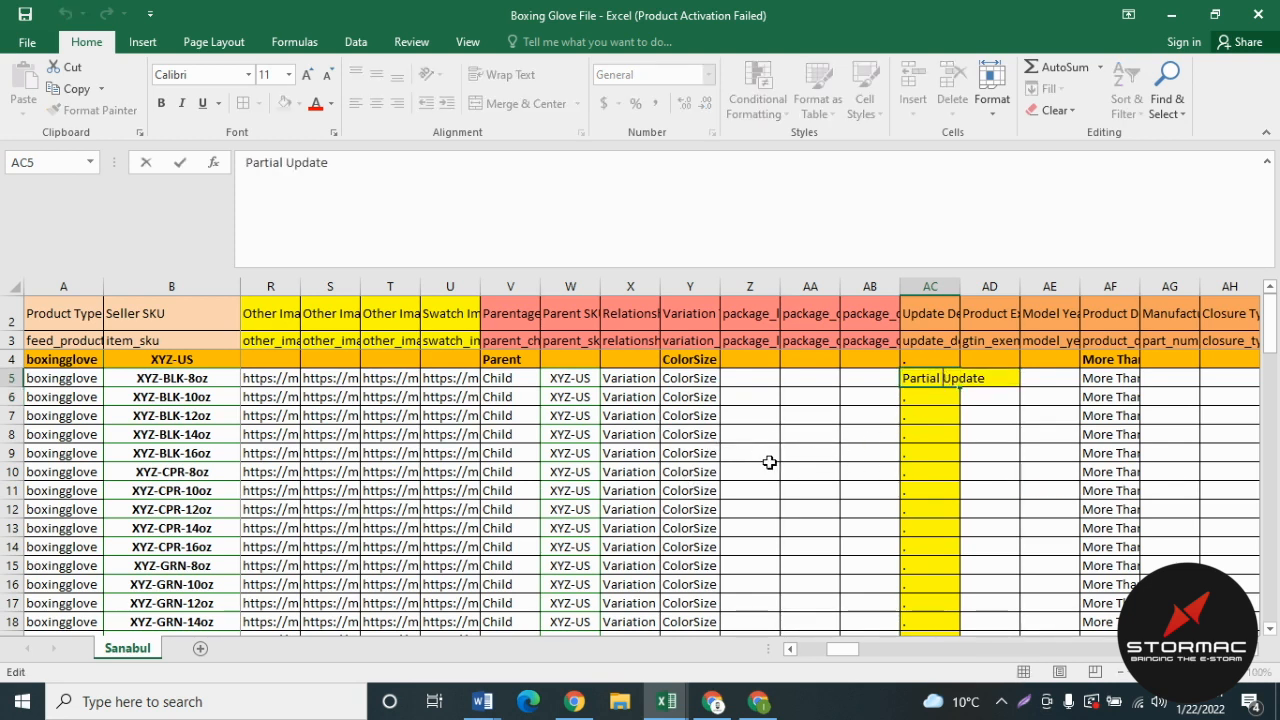
left_click(932, 436)
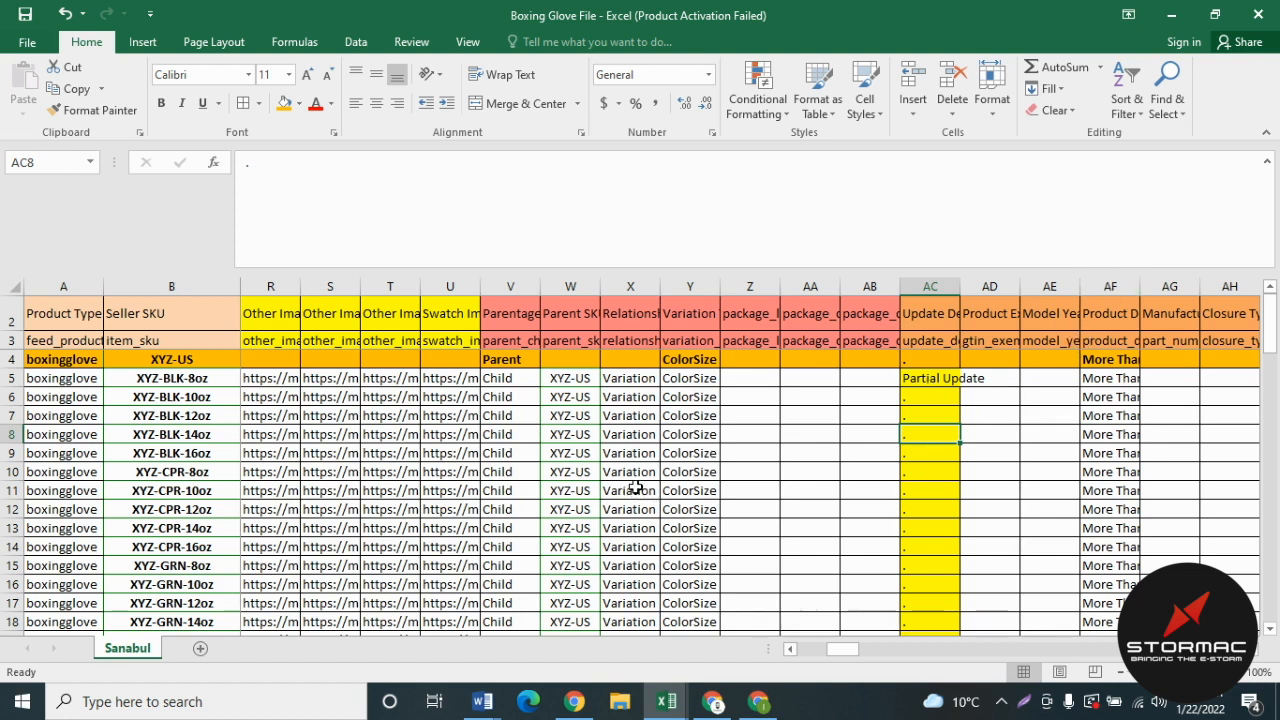
- Set the Update Delete cell of the XYZ-BLK-8oz row to "."
left_click(1110, 287)
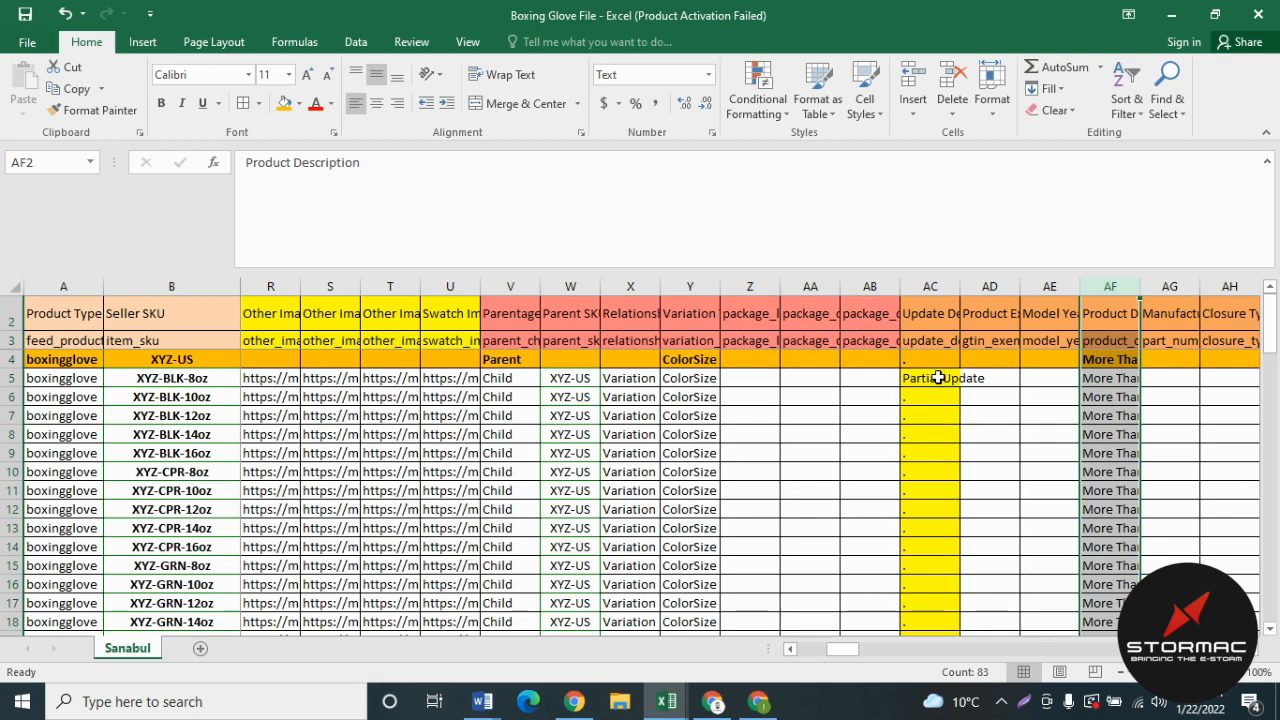
left_click(1100, 378)
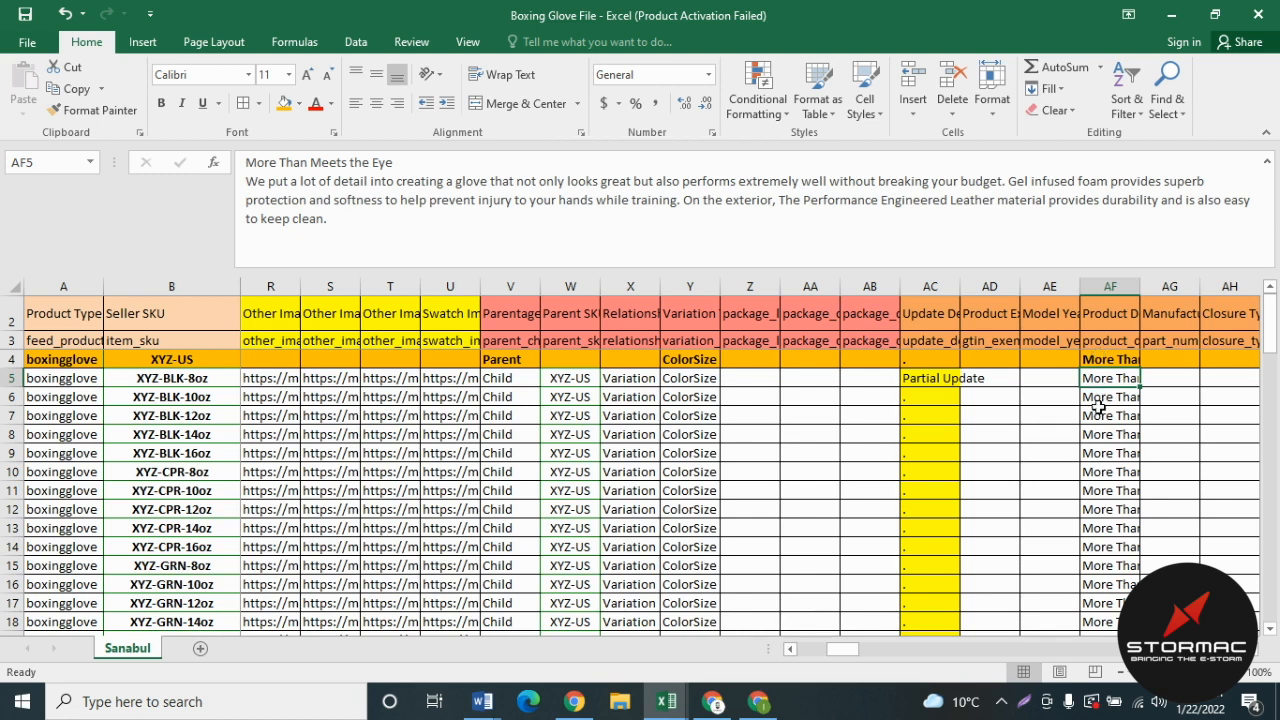
left_click(931, 380)
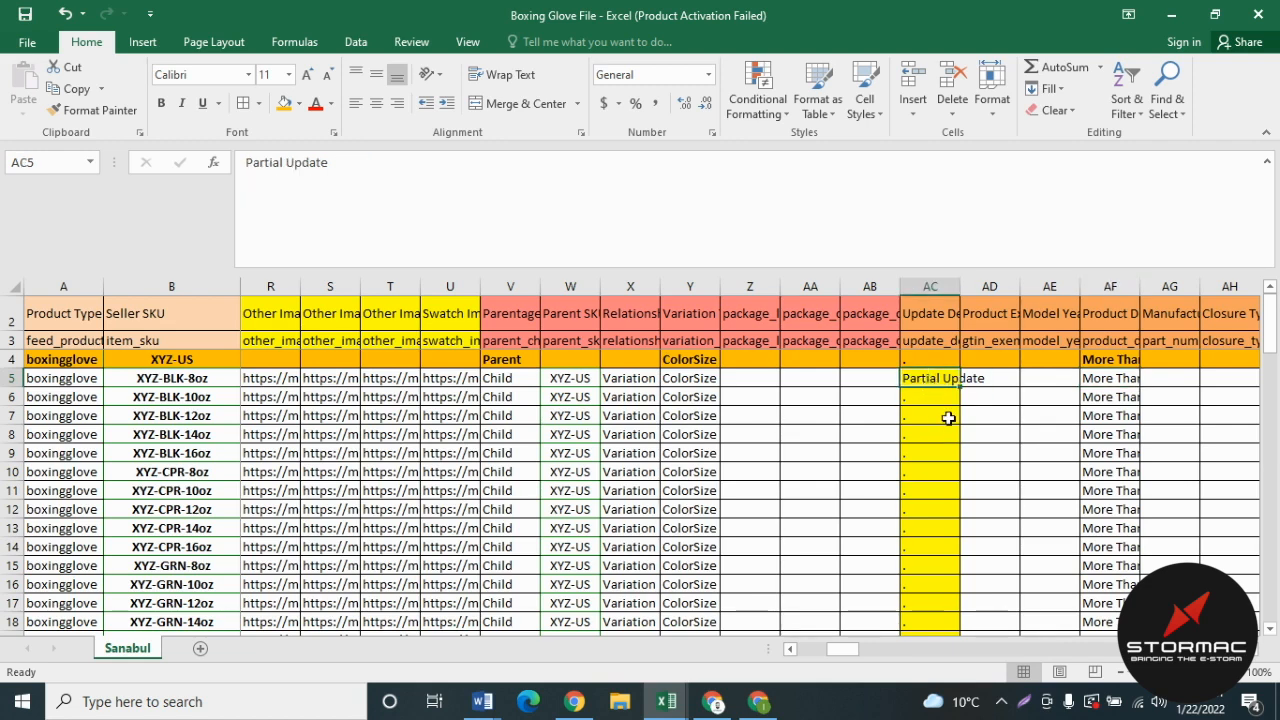
type(".")
left_click(948, 417)
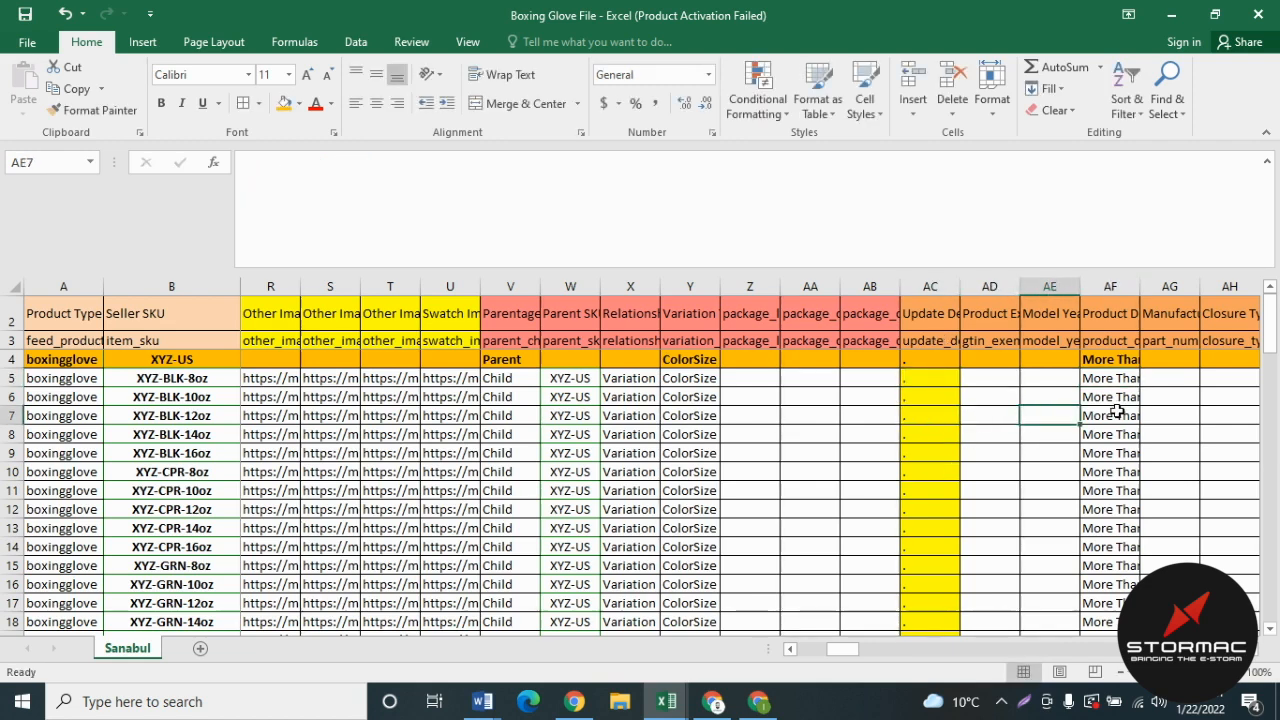
- Read the Product Description text in the XYZ-BLK-12oz child row and in the XYZ-US parent row
left_click(1090, 342)
left_click(1097, 412)
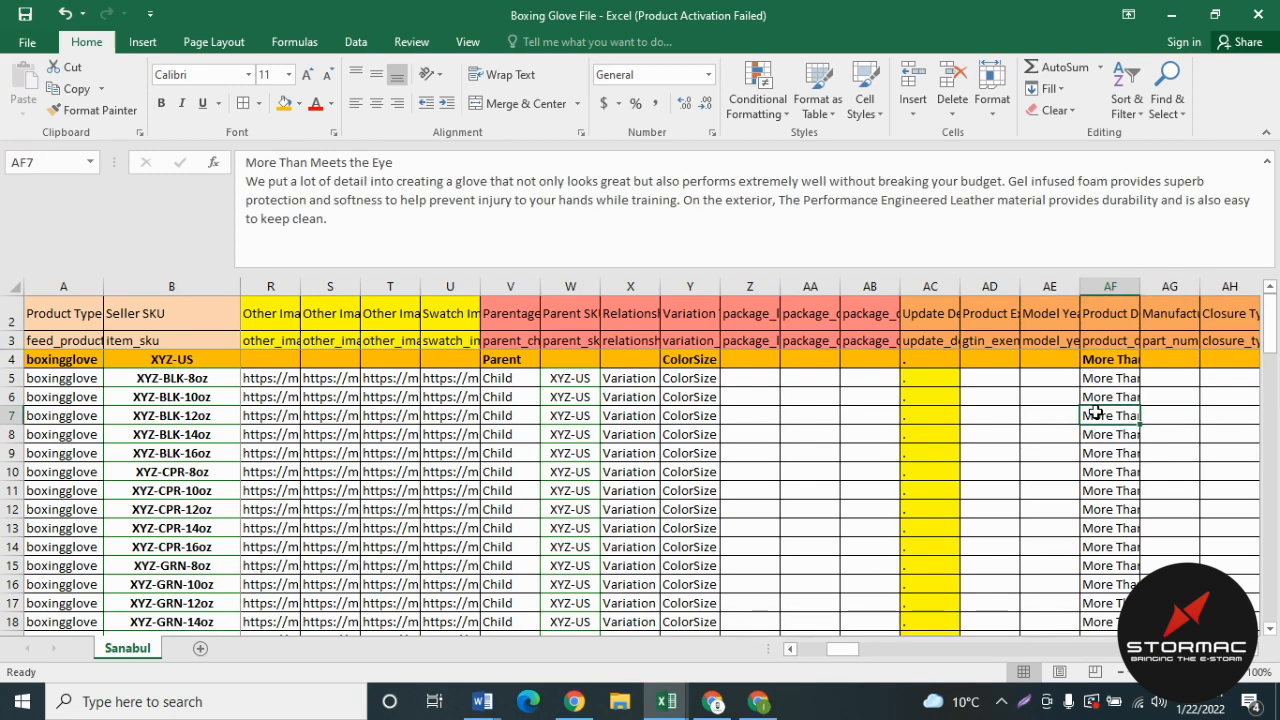
key("Up")
key("Up")
key("Up")
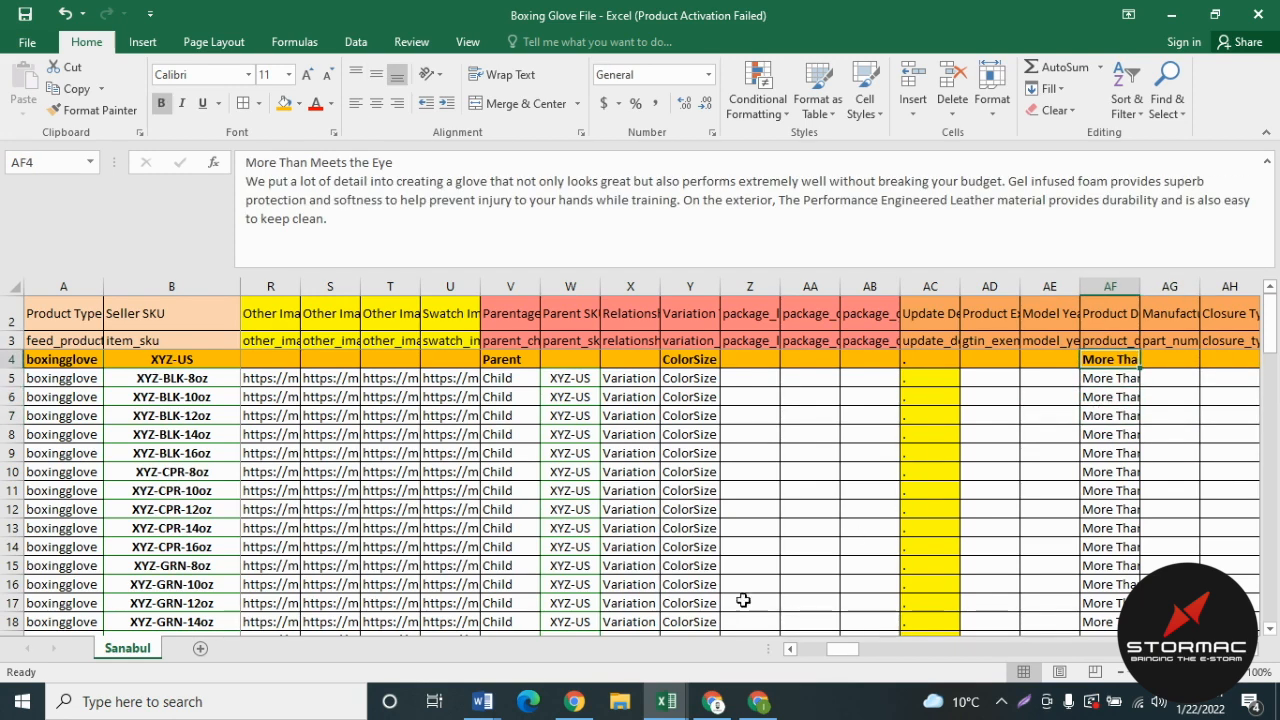
- Switch to the Sanabul glove listing on Amazon in Chrome and look through it down to its Product Description section
left_click(713, 701)
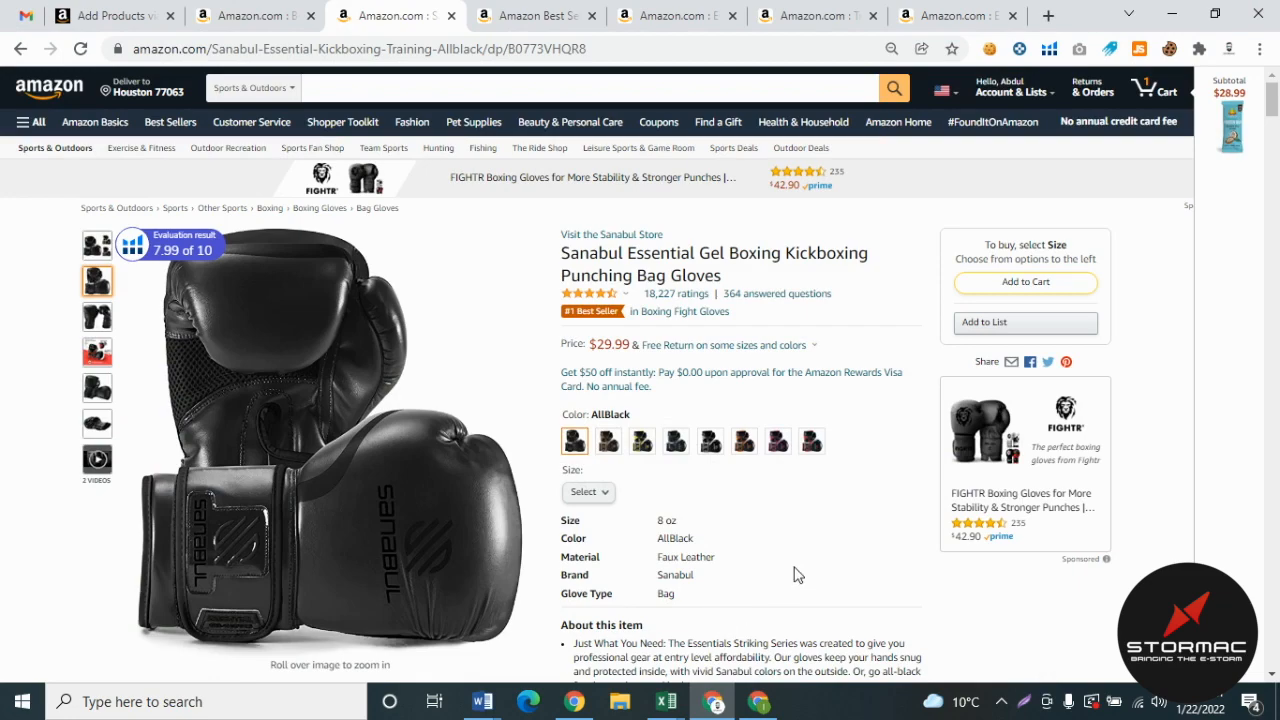
scroll(843, 514, "down", 20)
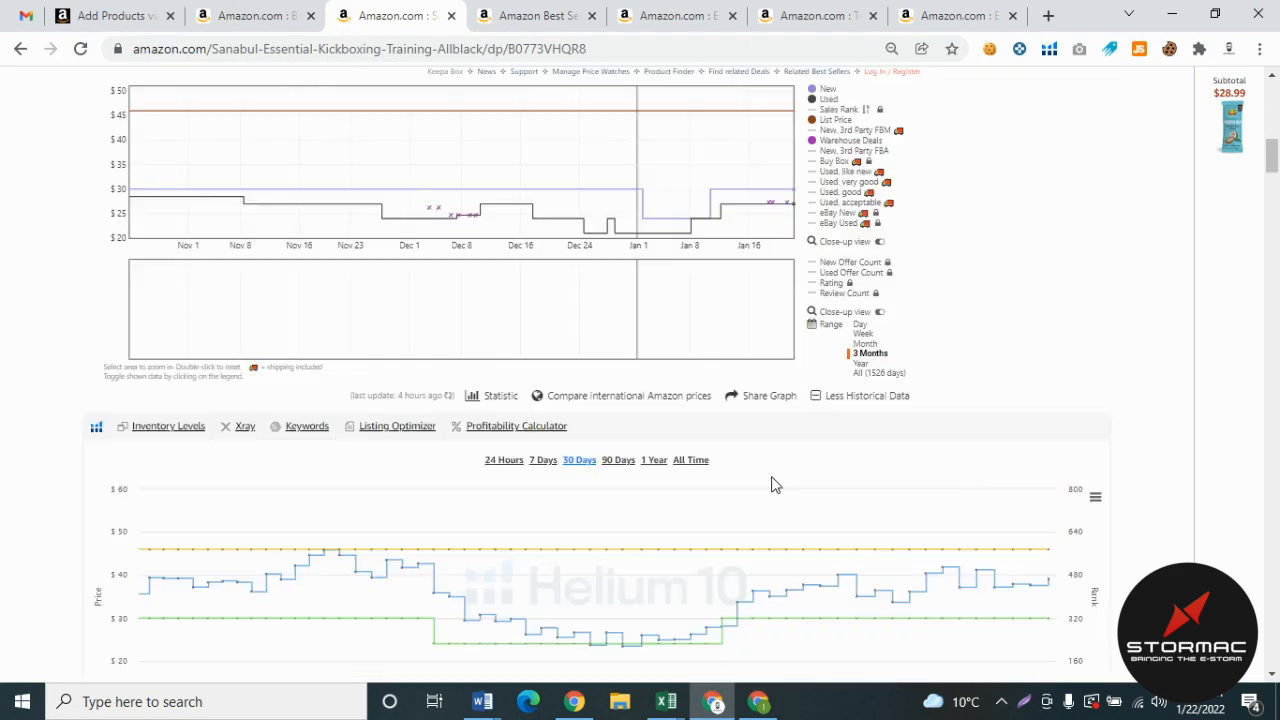
scroll(697, 443, "down", 5)
scroll(697, 443, "up", 3)
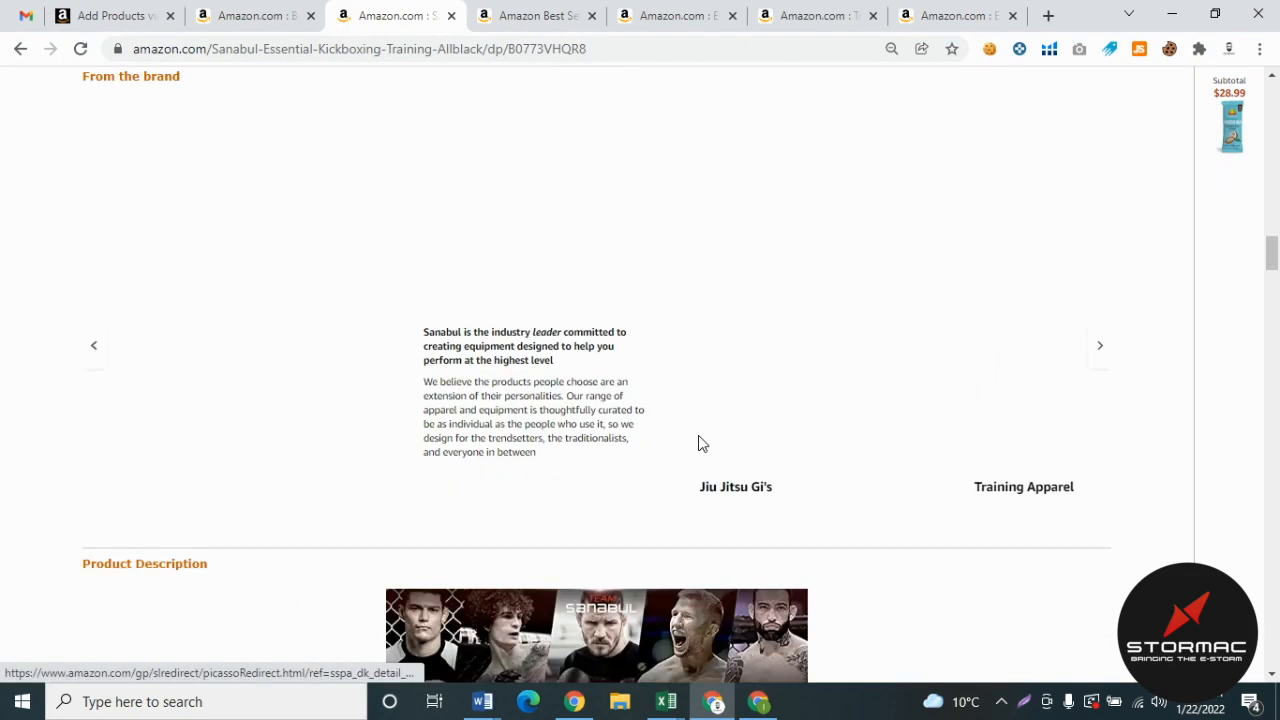
left_click(708, 706)
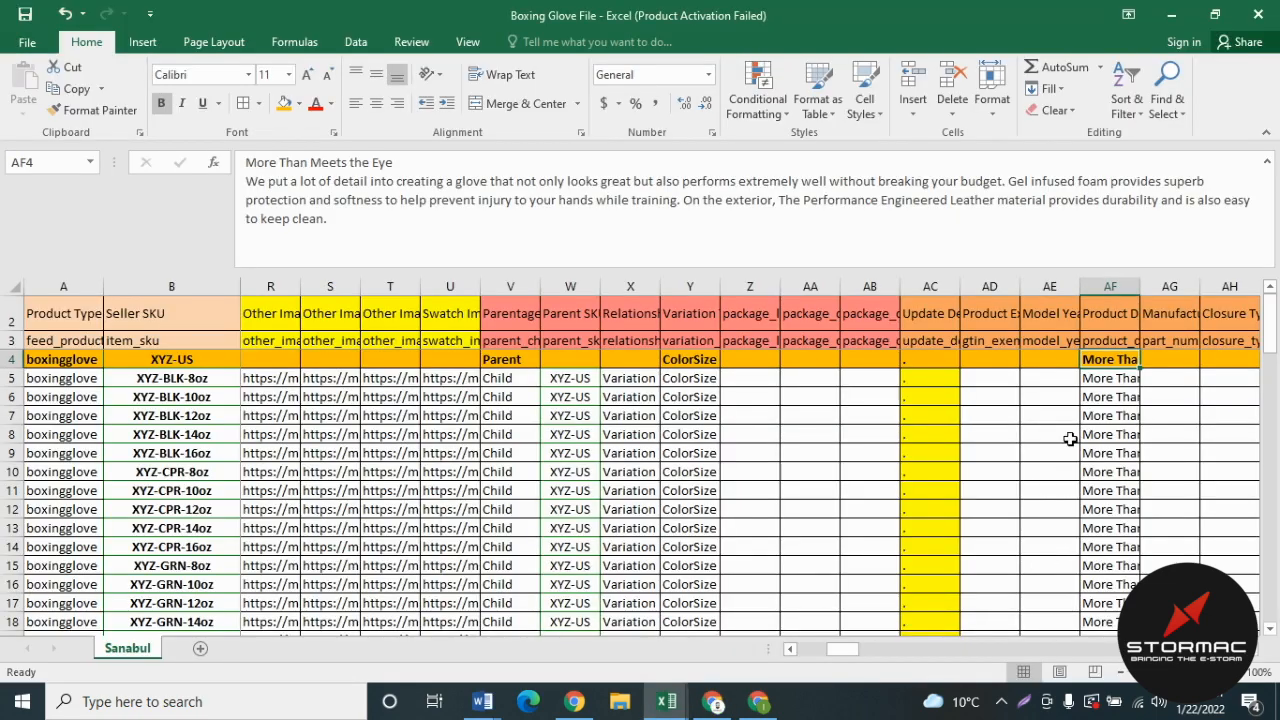
left_click(1108, 384)
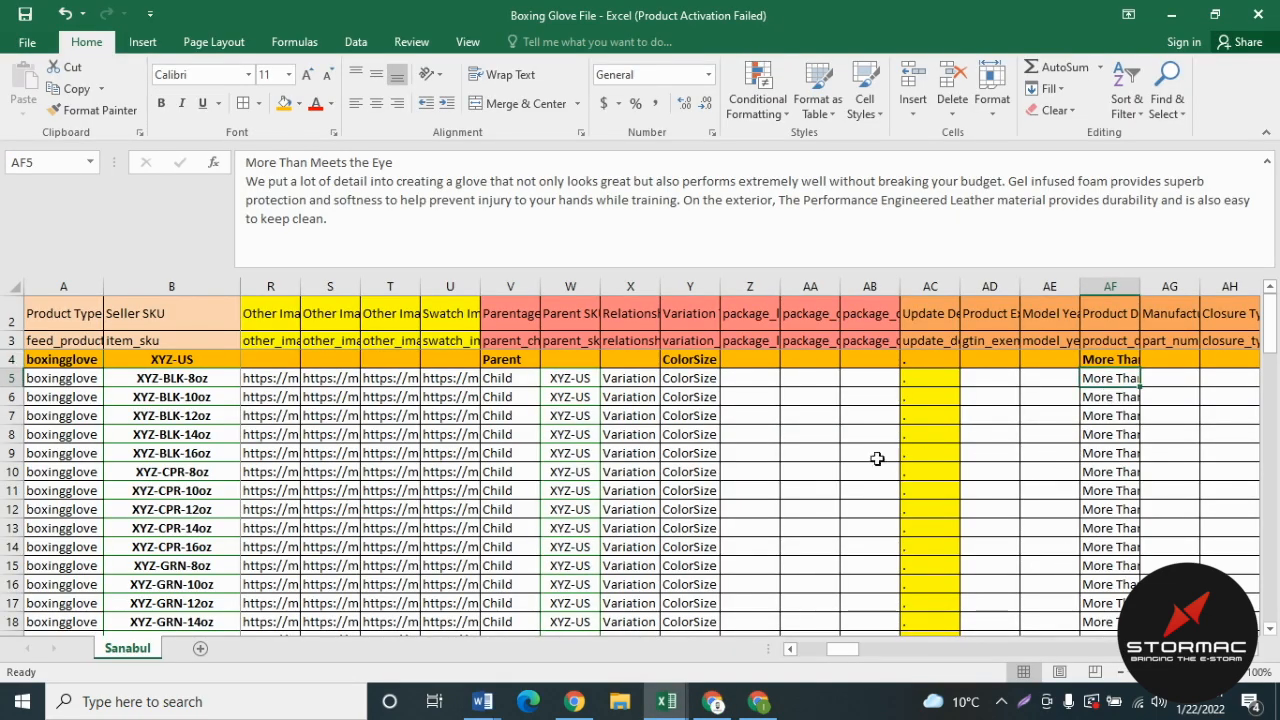
left_click(710, 706)
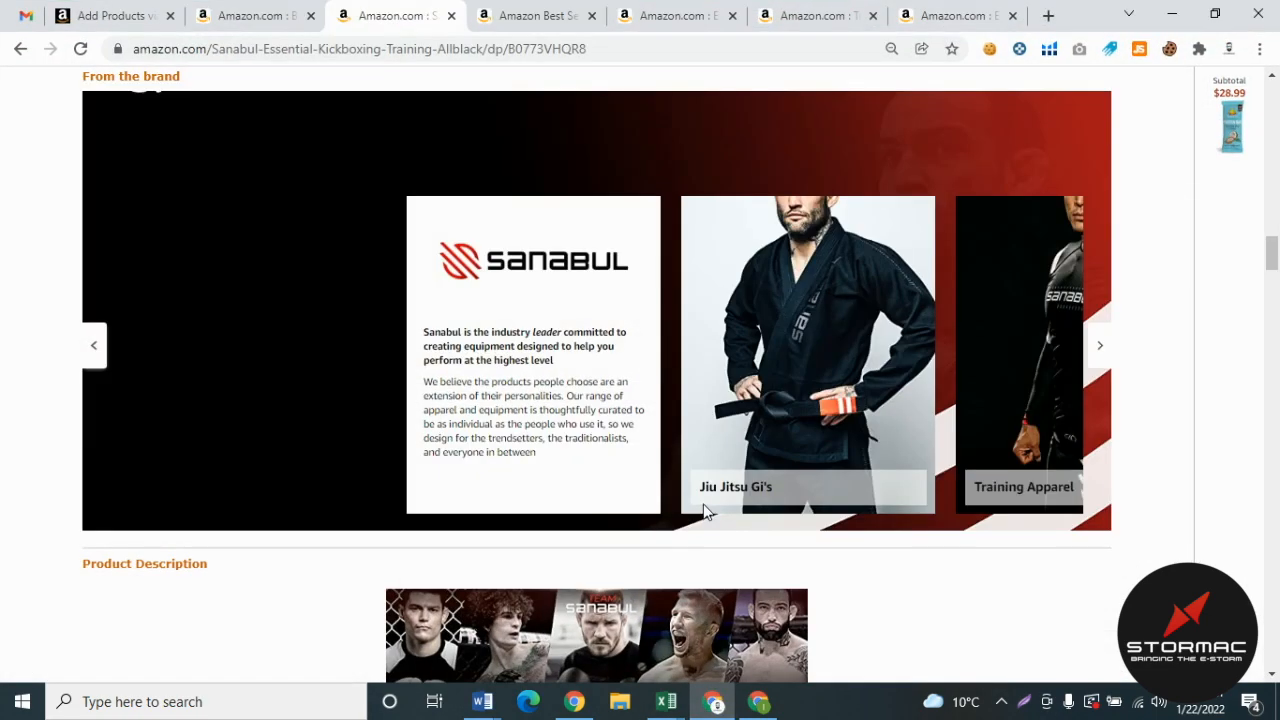
scroll(711, 432, "up", 10)
scroll(711, 429, "up", 15)
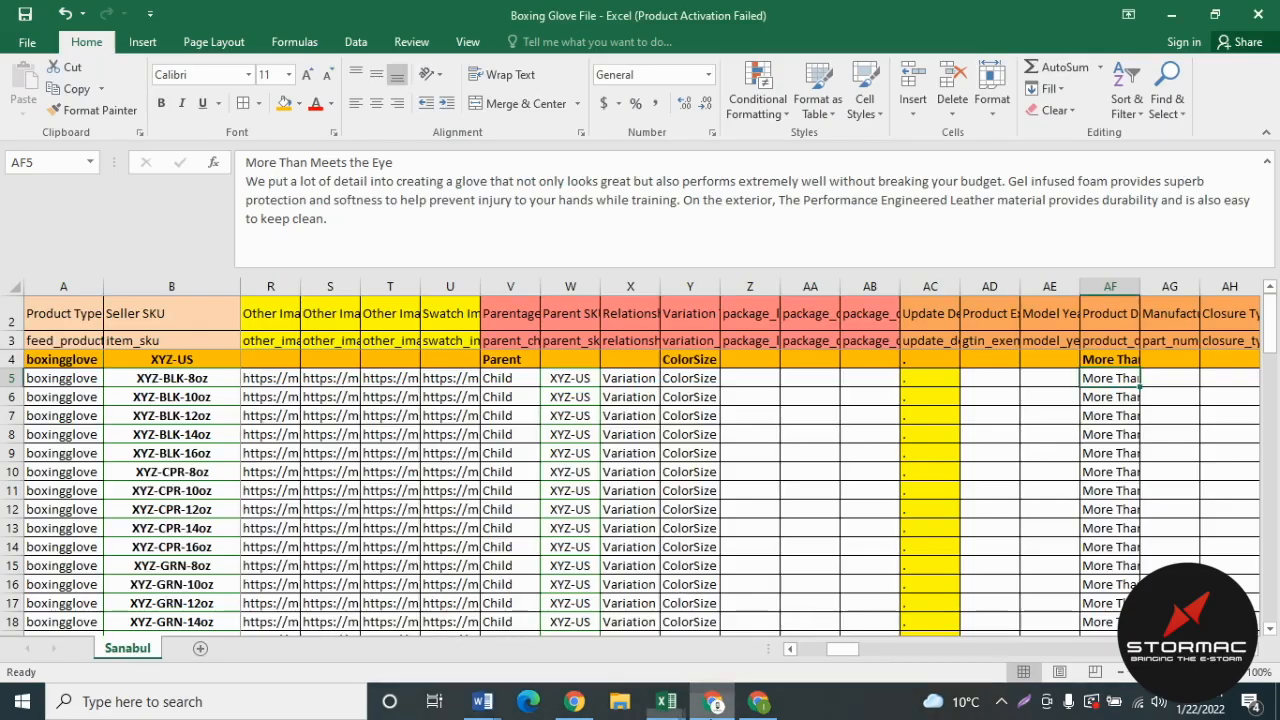
- Return to the Excel file and compare the Product Description entries of the parent row and the black glove children
left_click(713, 701)
left_click(1108, 397)
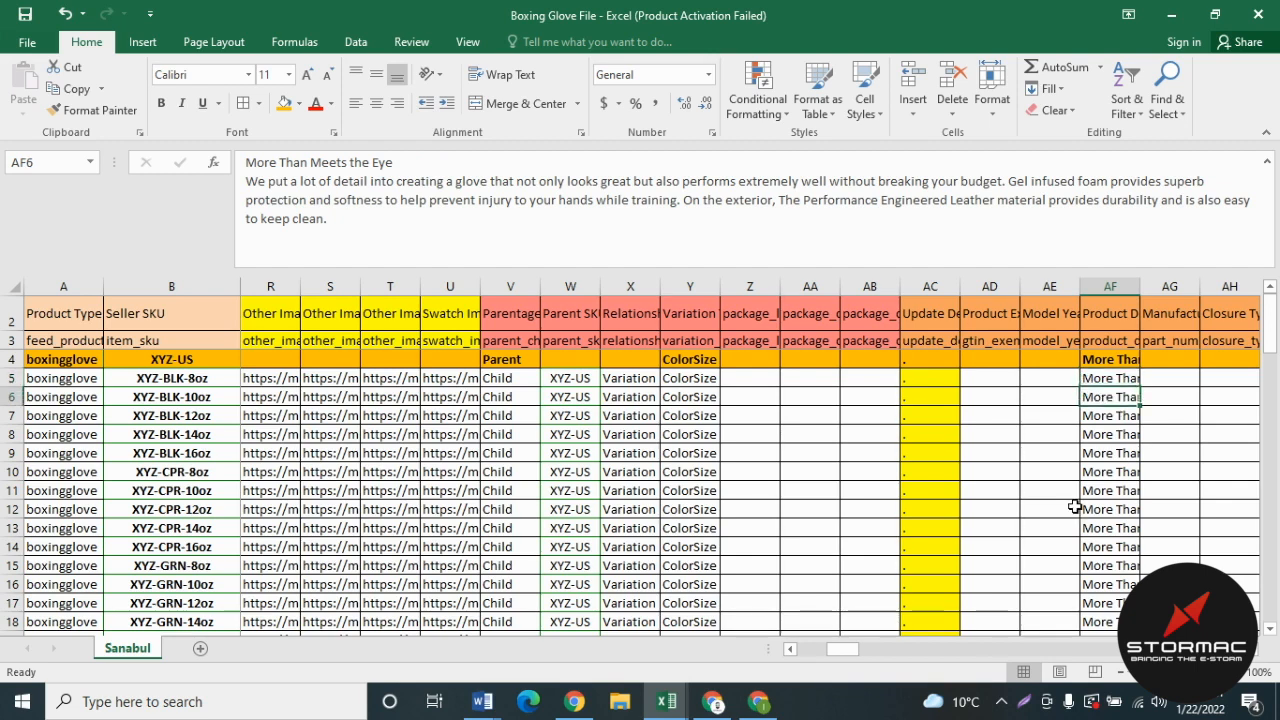
key("Right")
key("Right")
key("Left")
key("Left")
key("Left")
key("Right")
key("Up")
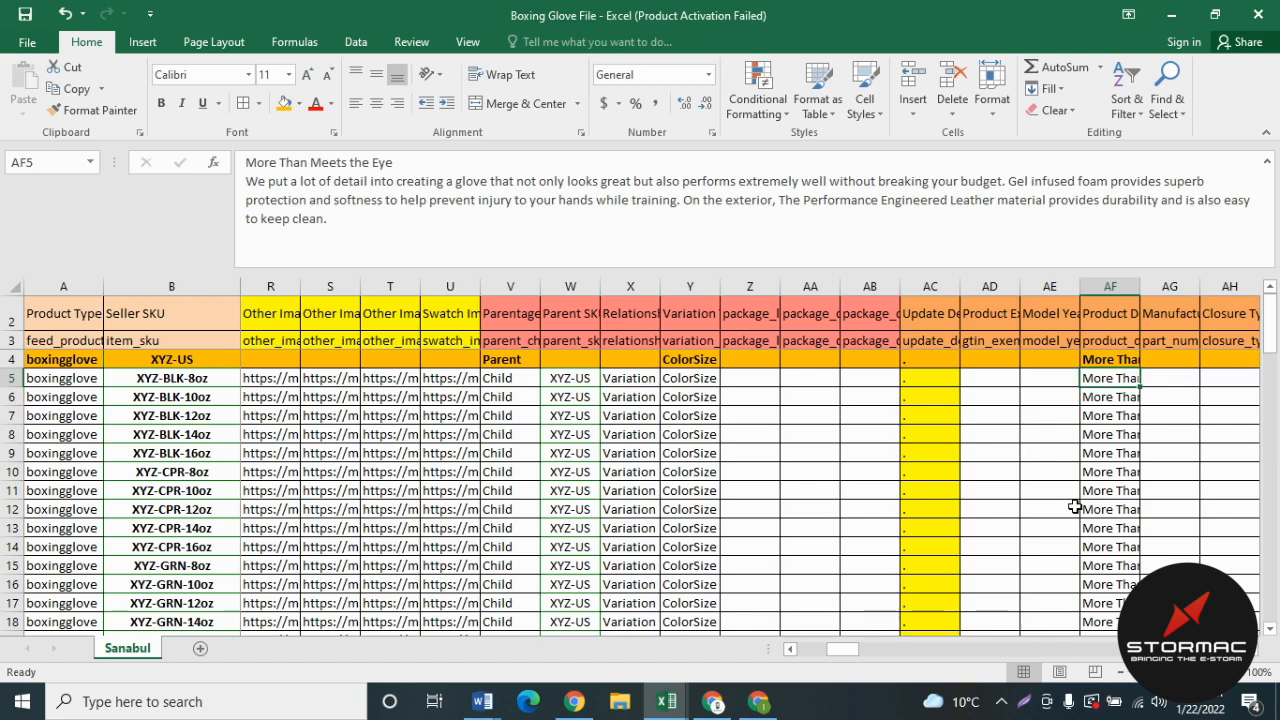
key("Down")
key("Down")
key("Down")
key("Down")
key("Up")
key("Up")
key("Up")
key("Up")
key("Up")
key("Down")
key("Down")
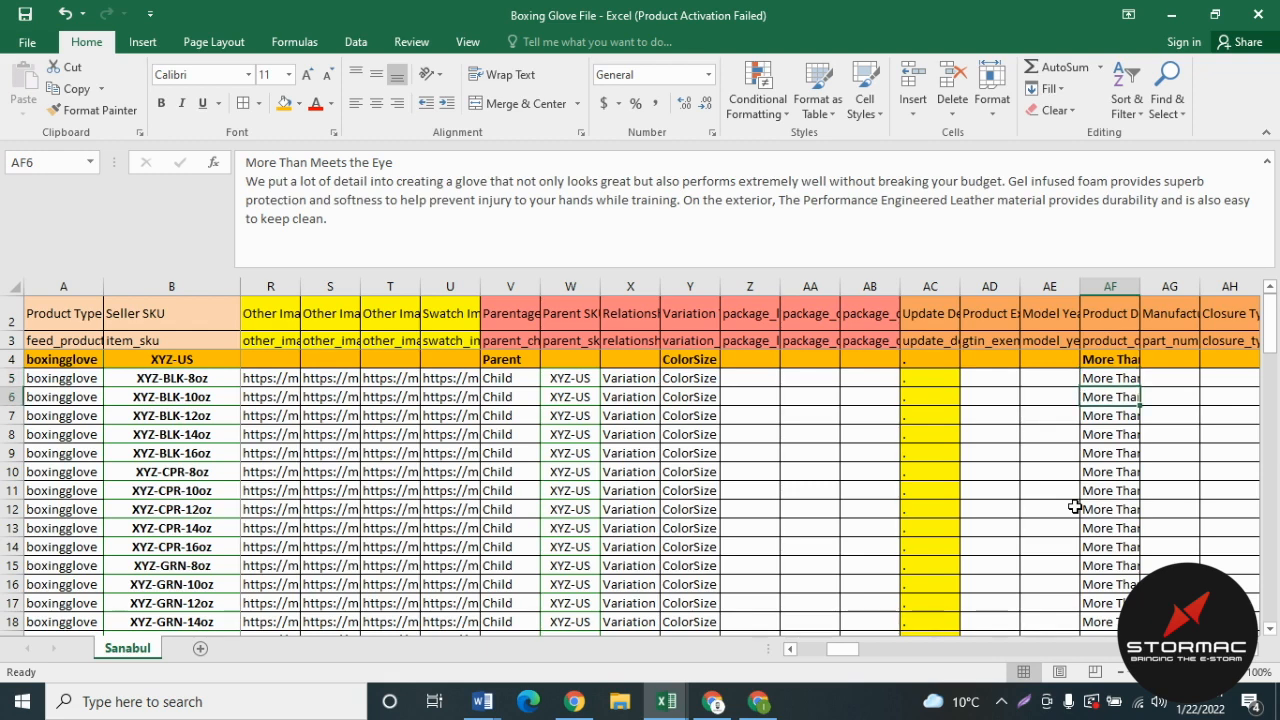
scroll(1074, 507, "right", 1)
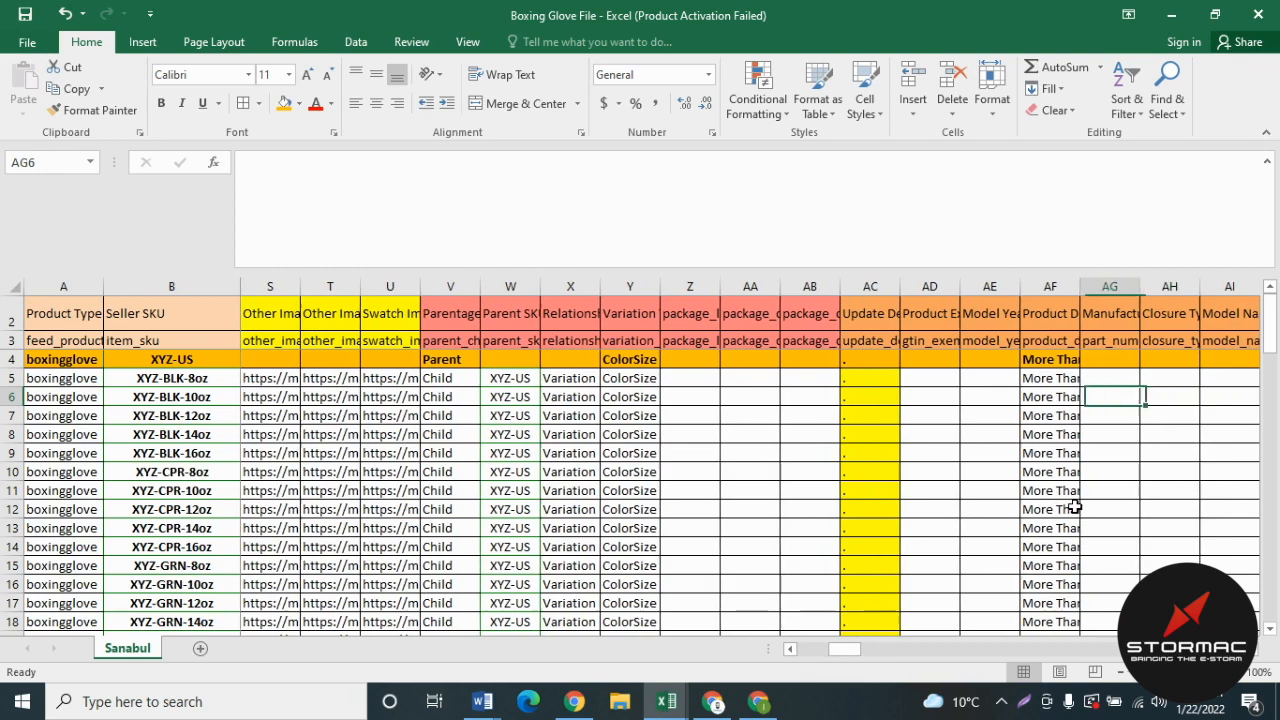
key("Up")
key("Up")
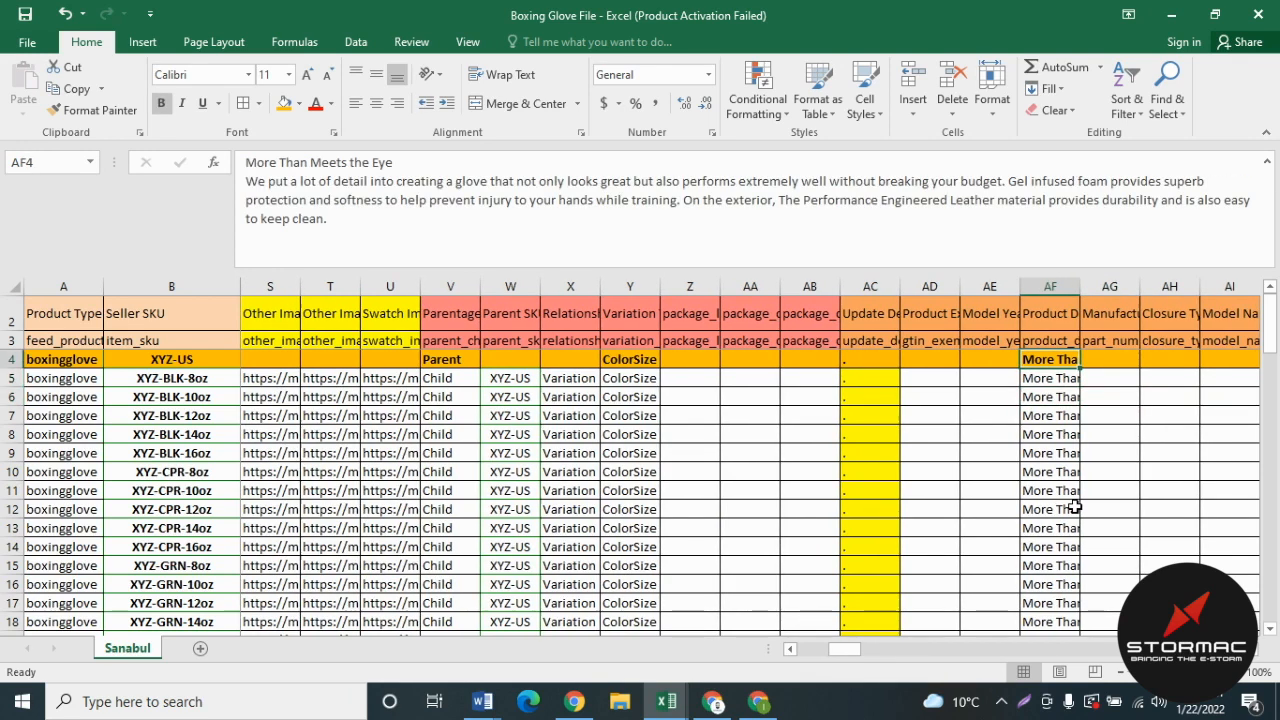
key("Down")
key("Down")
key("Down")
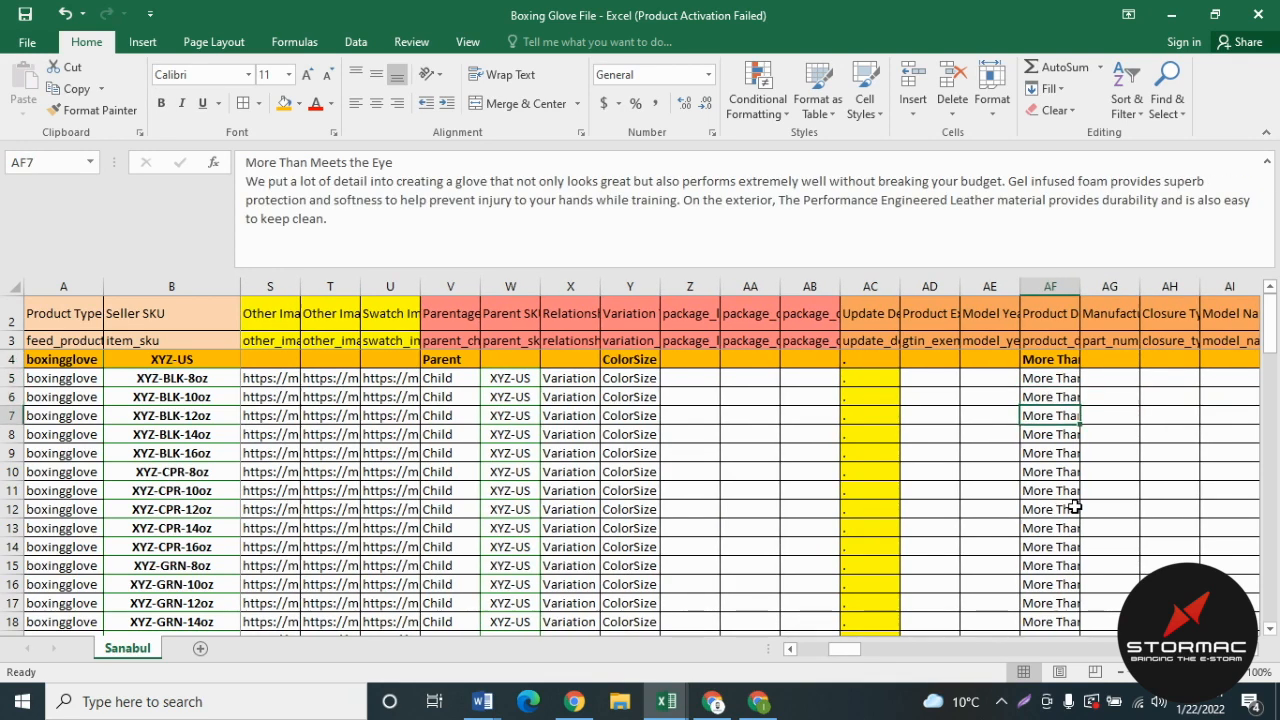
- Look across the columns after Product Description and read the parent row's first Key Product Features entry
key("Right")
key("Right")
key("Right")
key("Right")
key("Right")
key("Right")
key("Right")
key("Right")
key("Right")
key("Right")
key("Right")
key("Right")
key("Right")
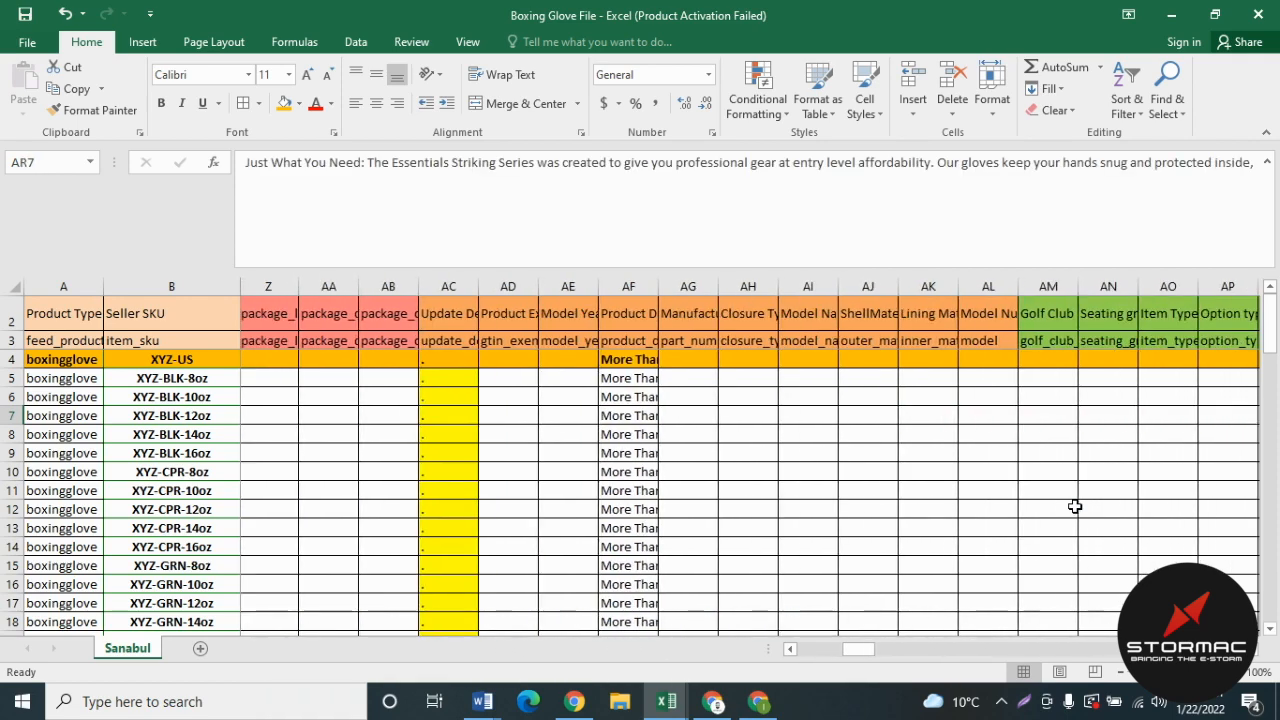
key("Right")
key("Right")
key("Right")
key("Right")
key("Right")
key("Right")
key("Left")
key("Left")
key("Left")
key("Left")
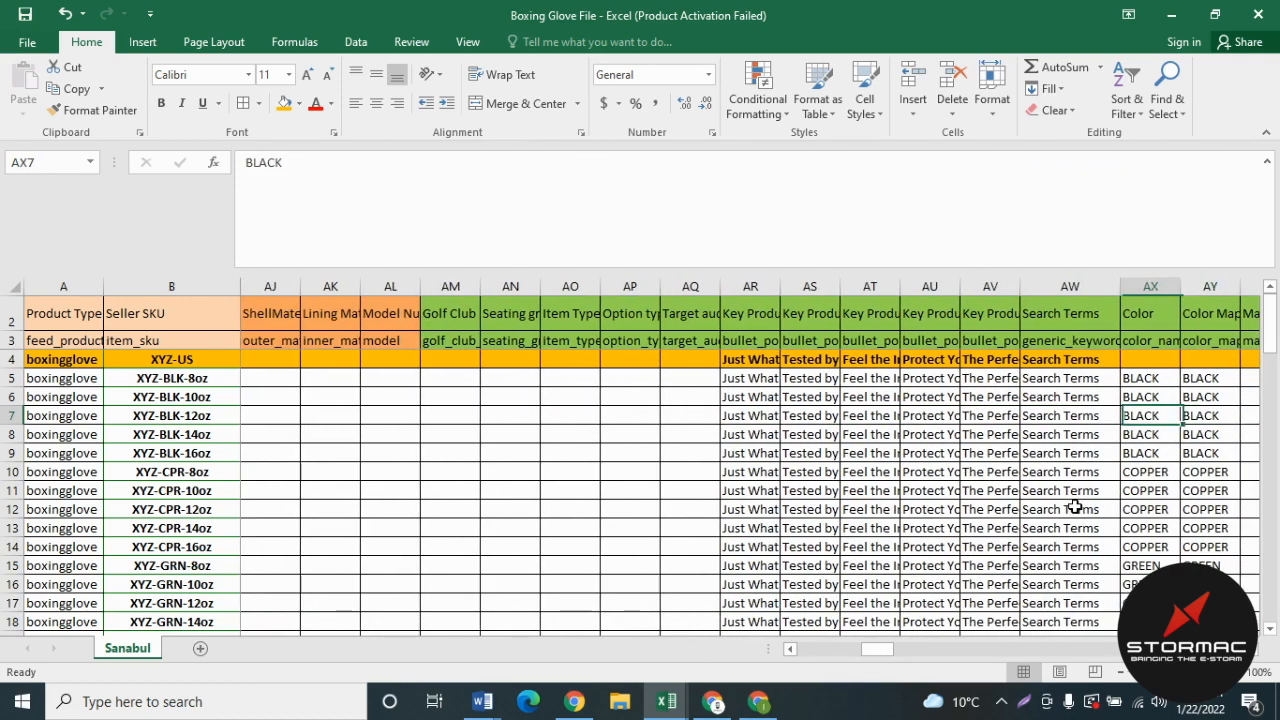
key("Left")
key("Left")
key("Up")
key("Up")
key("Left")
key("Up")
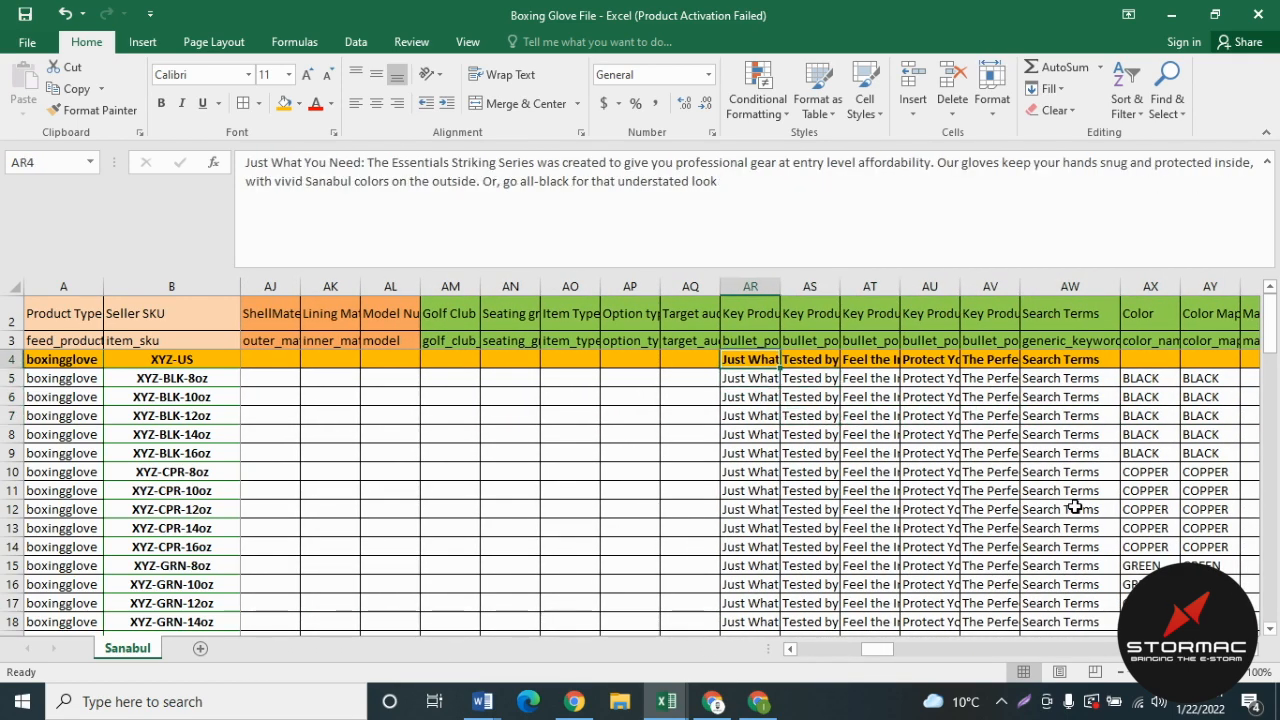
- Go through the five Key Product Features entries of the XYZ-BLK-8oz row and check the parent's and children's Search Terms
key("Down")
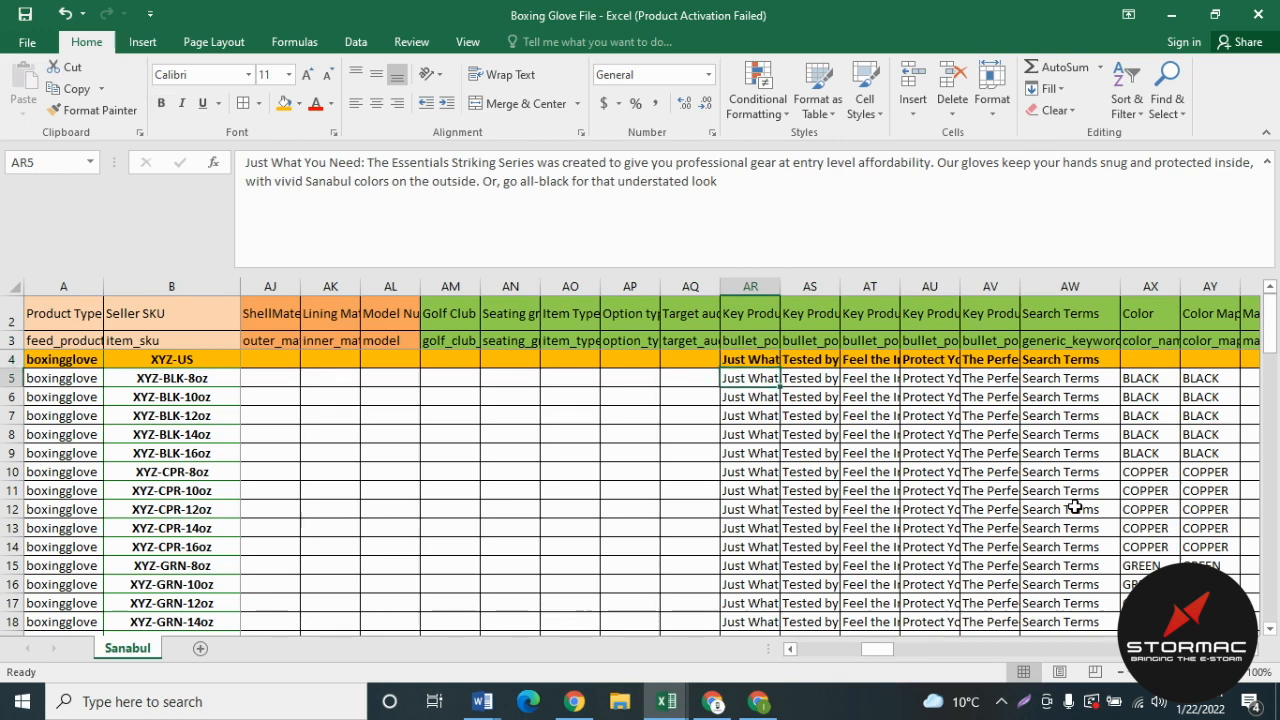
key("Right")
key("Right")
key("Right")
key("Right")
key("Right")
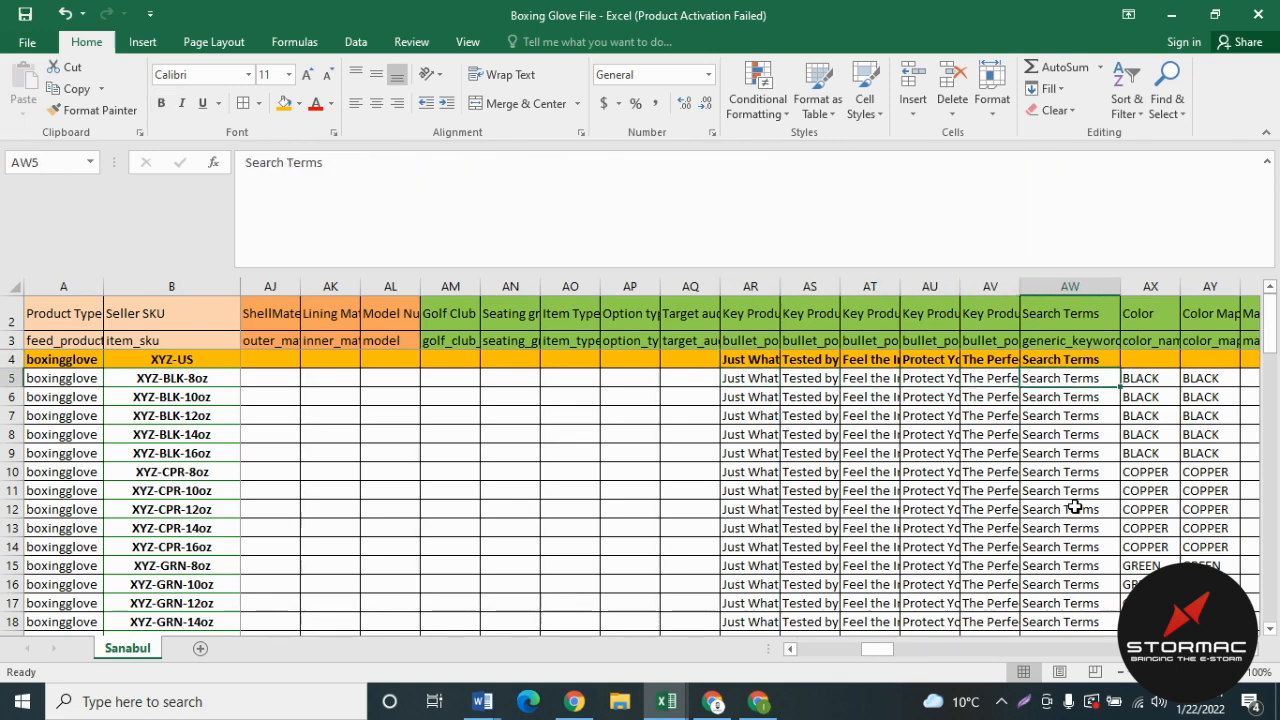
key("Up")
key("Up")
key("Down")
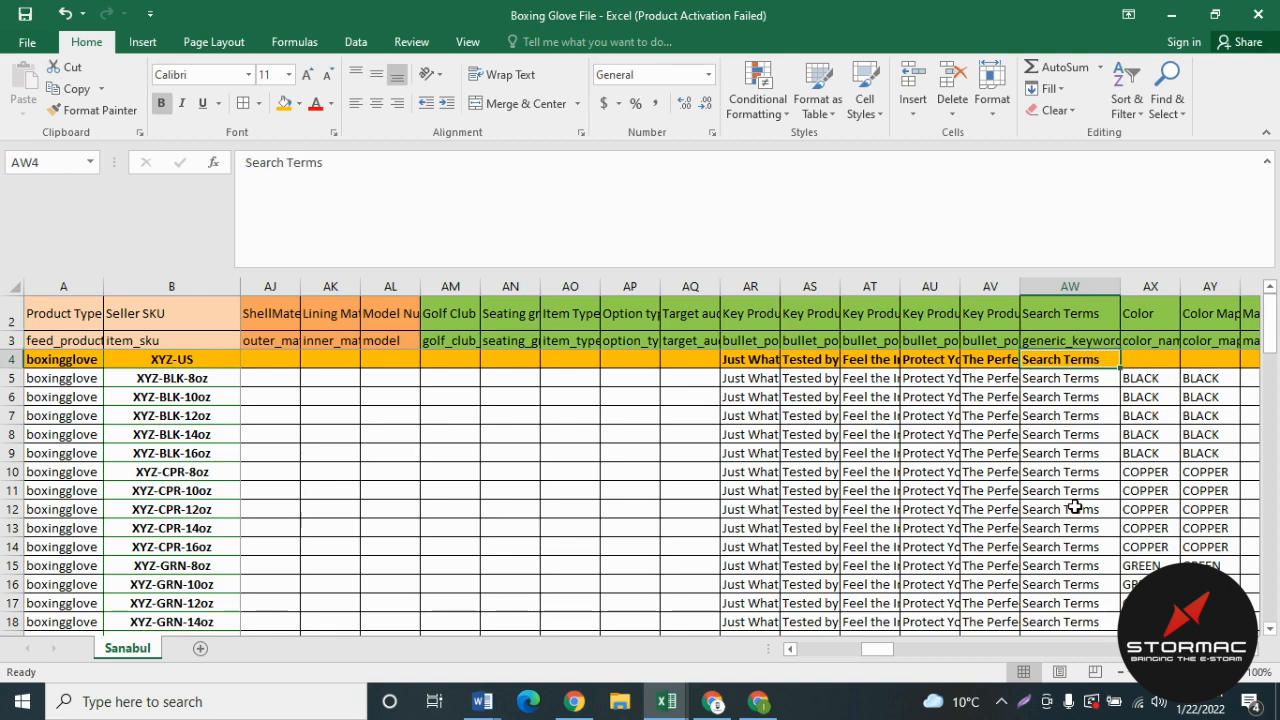
key("Down")
key("Down")
key("Down")
- Read the Color field's guidance note and check the Color entry of the XYZ-BLK-8oz row alongside the Color Map column
key("Right")
key("Right")
key("Right")
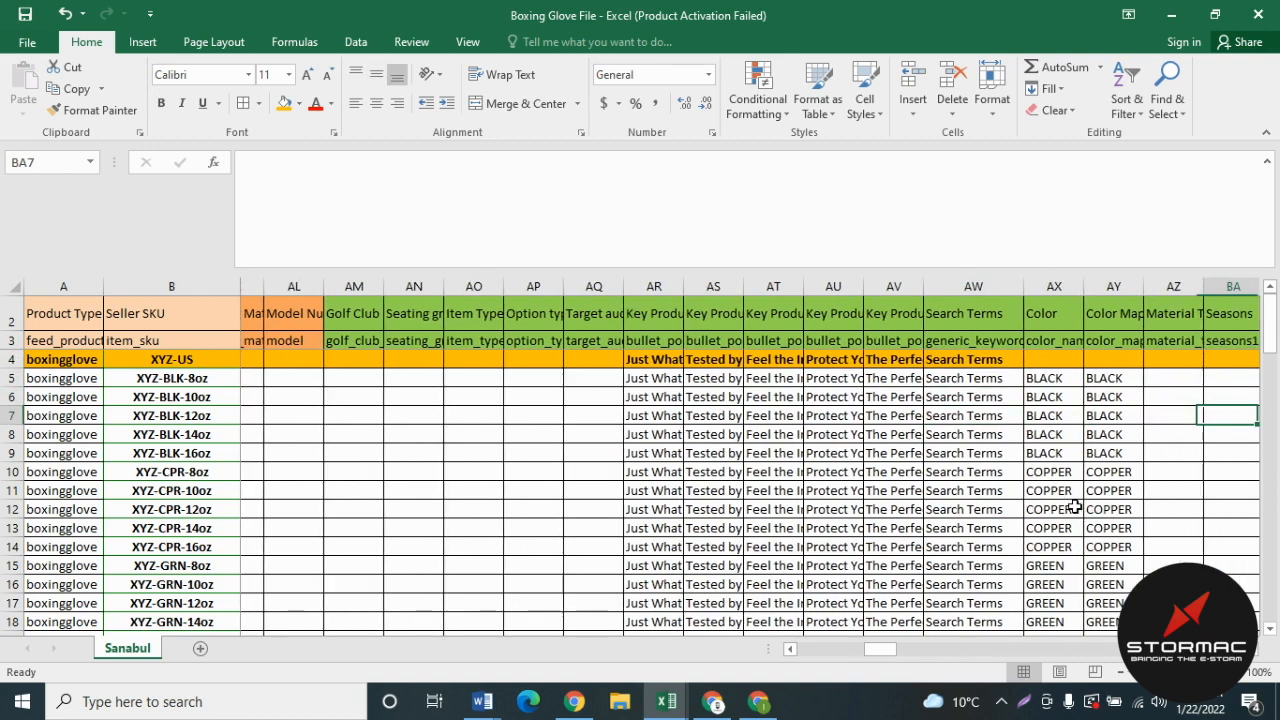
key("Left")
key("Left")
key("Up")
key("Up")
key("Up")
key("Up")
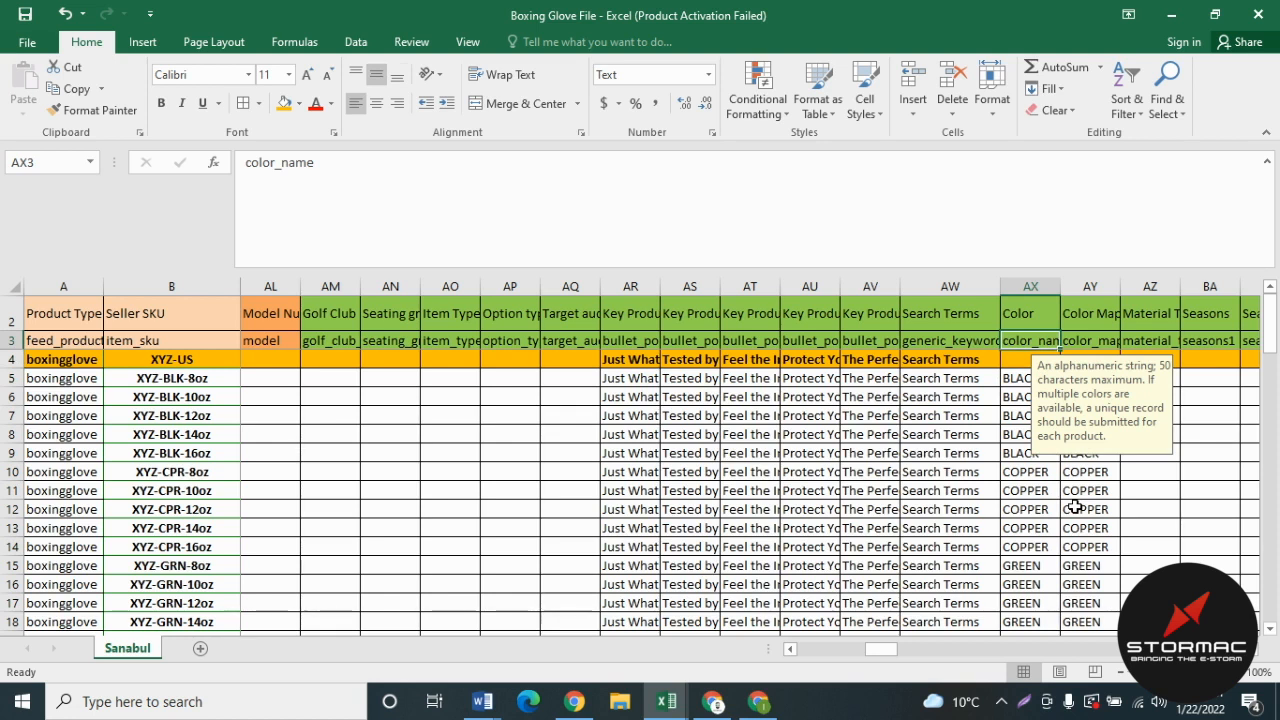
key("Down")
key("Down")
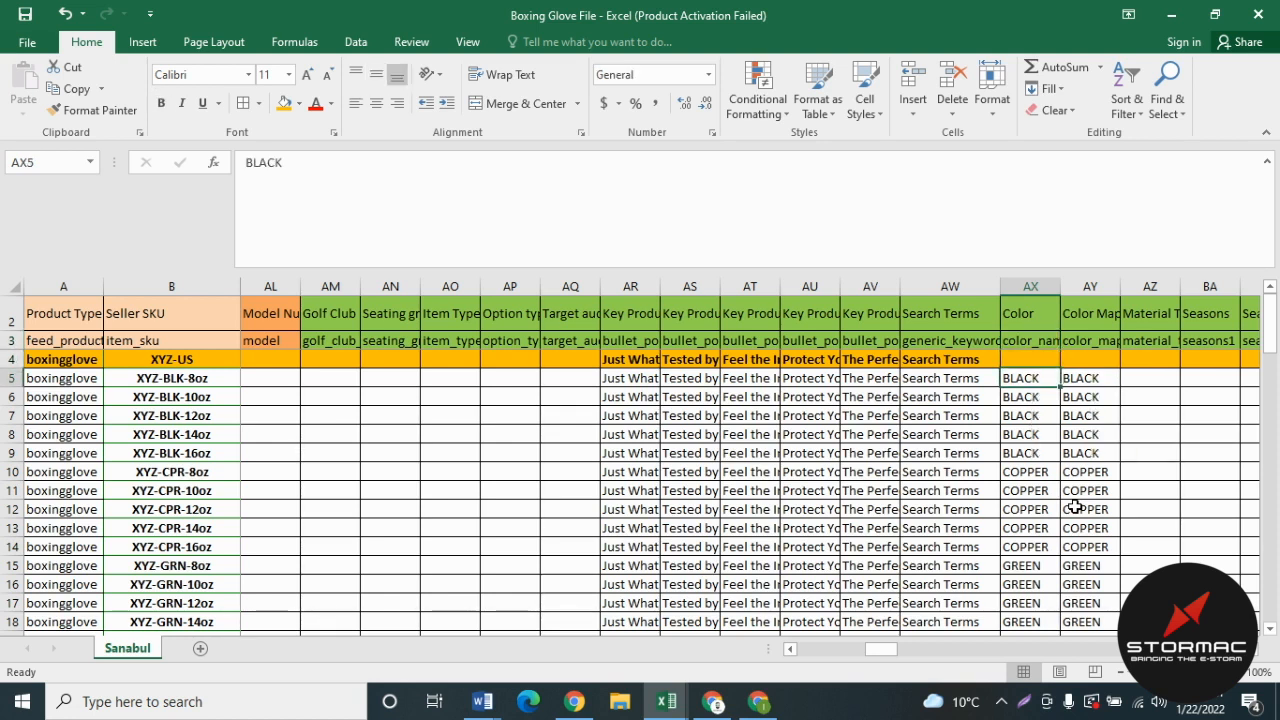
key("Up")
key("Up")
key("Right")
key("Left")
key("Down")
key("Down")
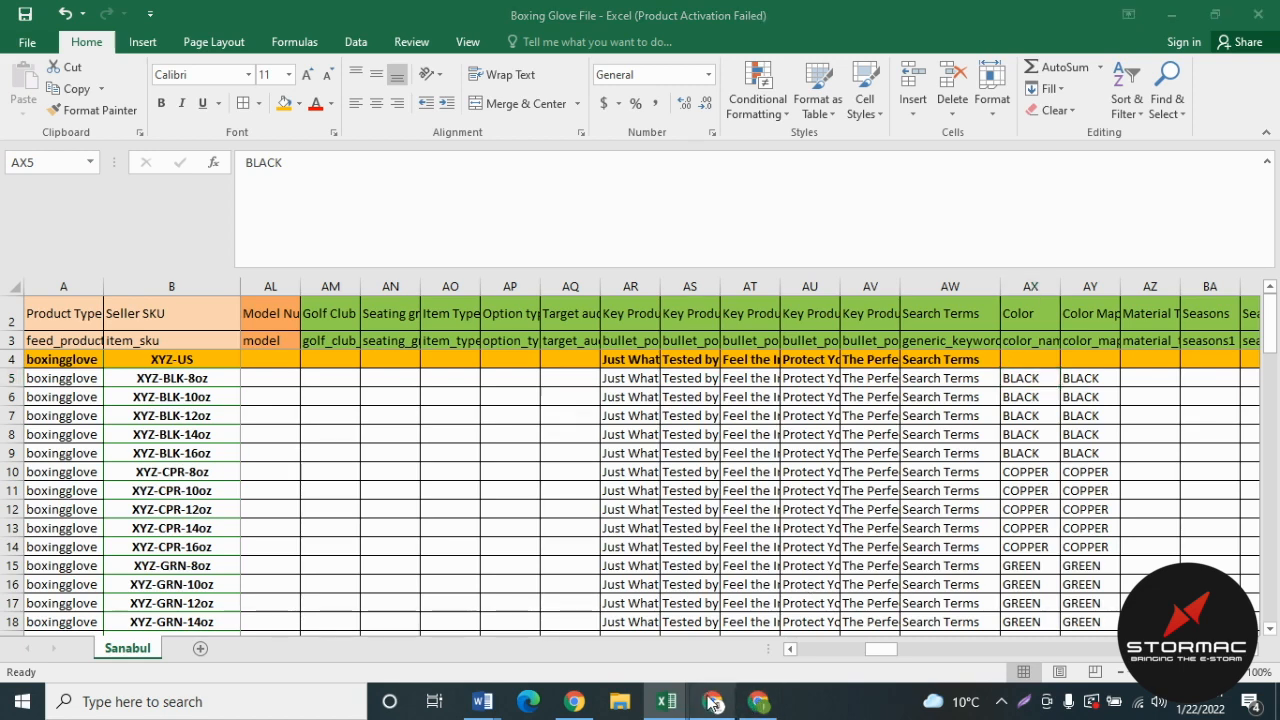
- Read the Color Map guidance note, and examine the color filter in Amazon's "Boxing gloves" search results in Chrome
left_click(703, 702)
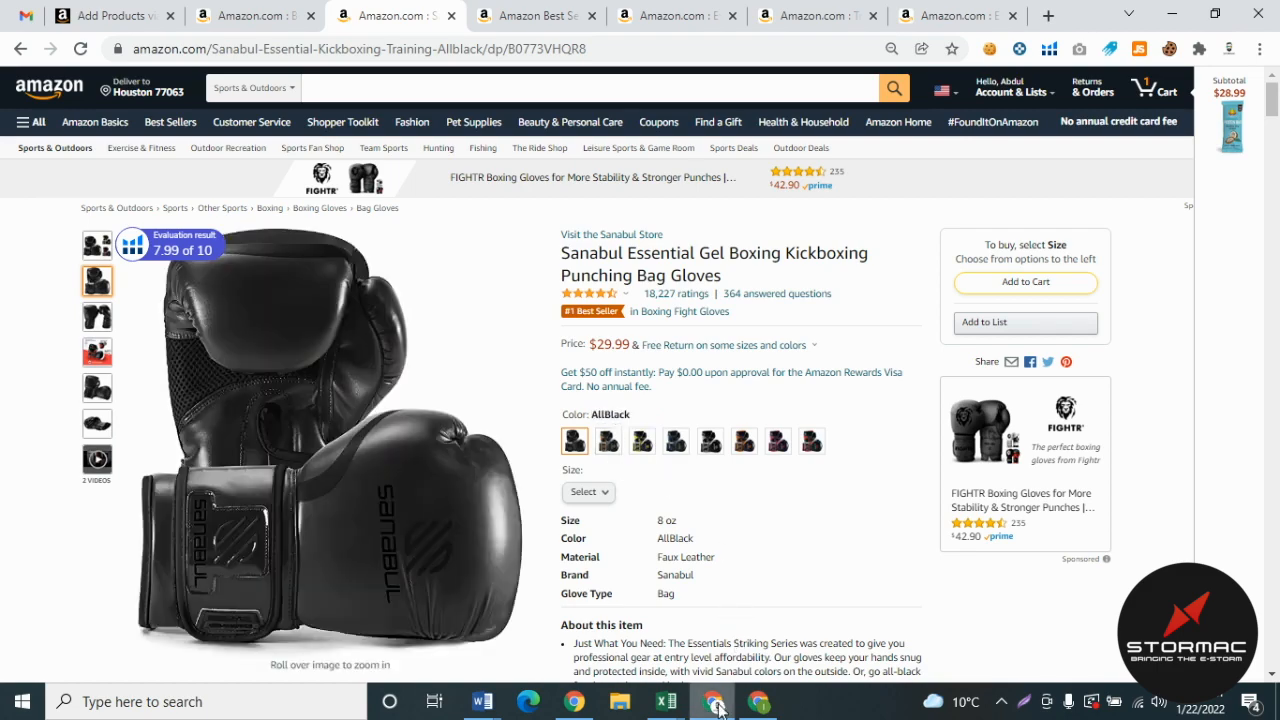
key("alt+Tab")
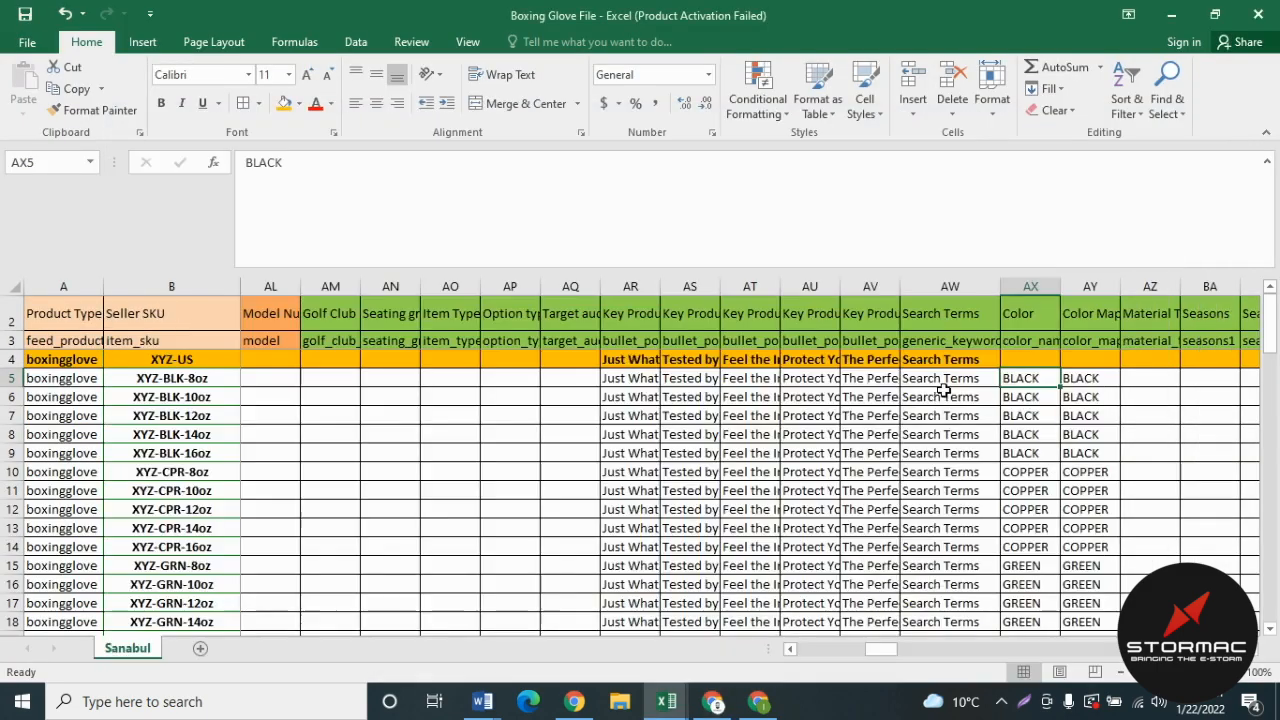
left_click(1093, 342)
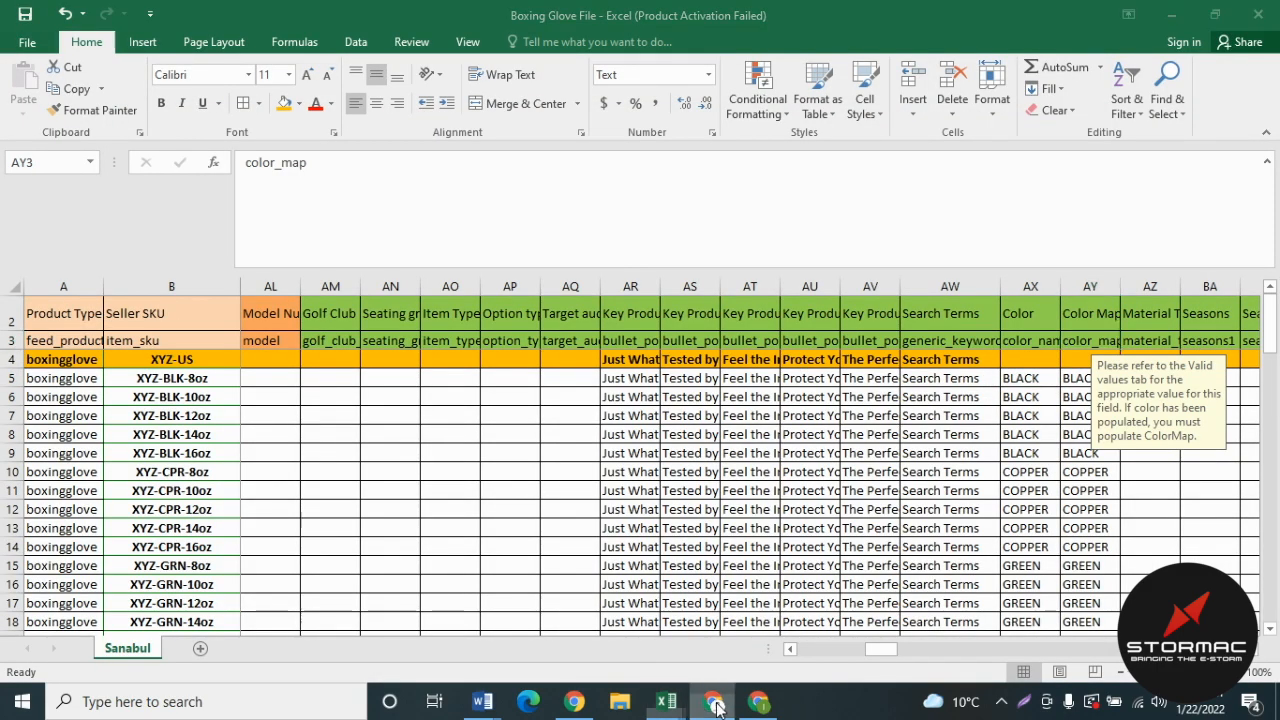
left_click(714, 703)
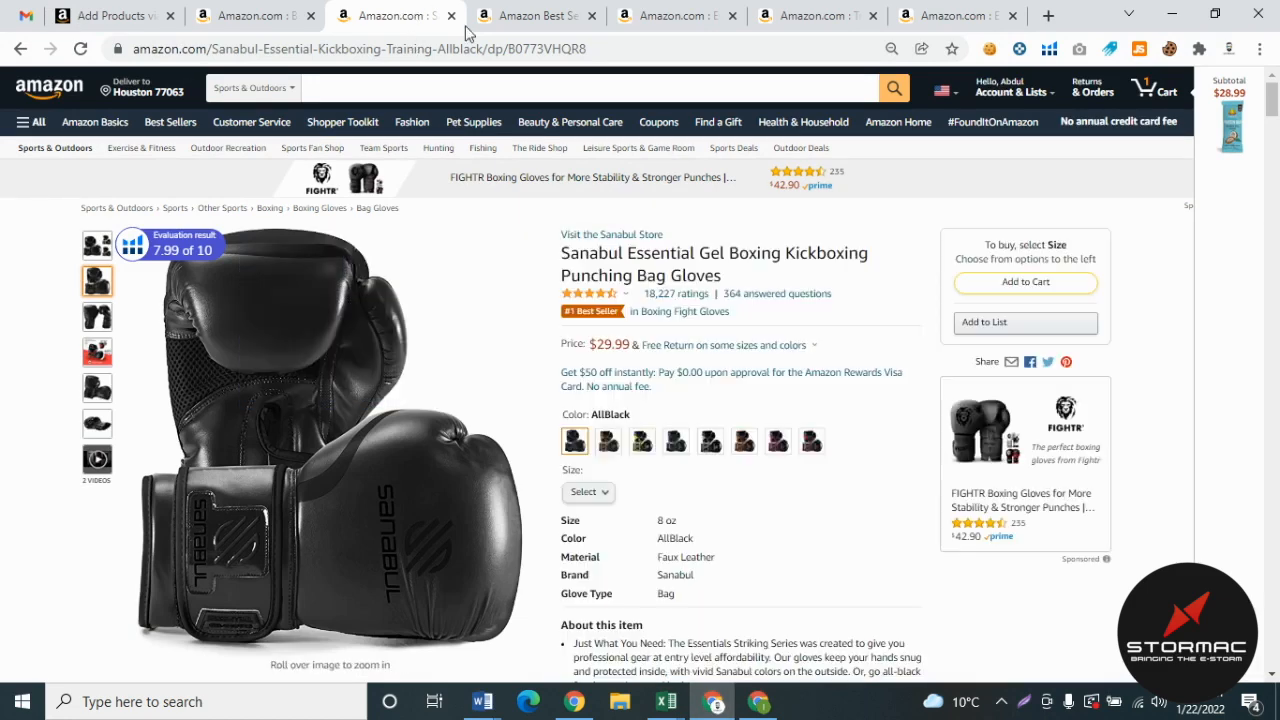
left_click(300, 14)
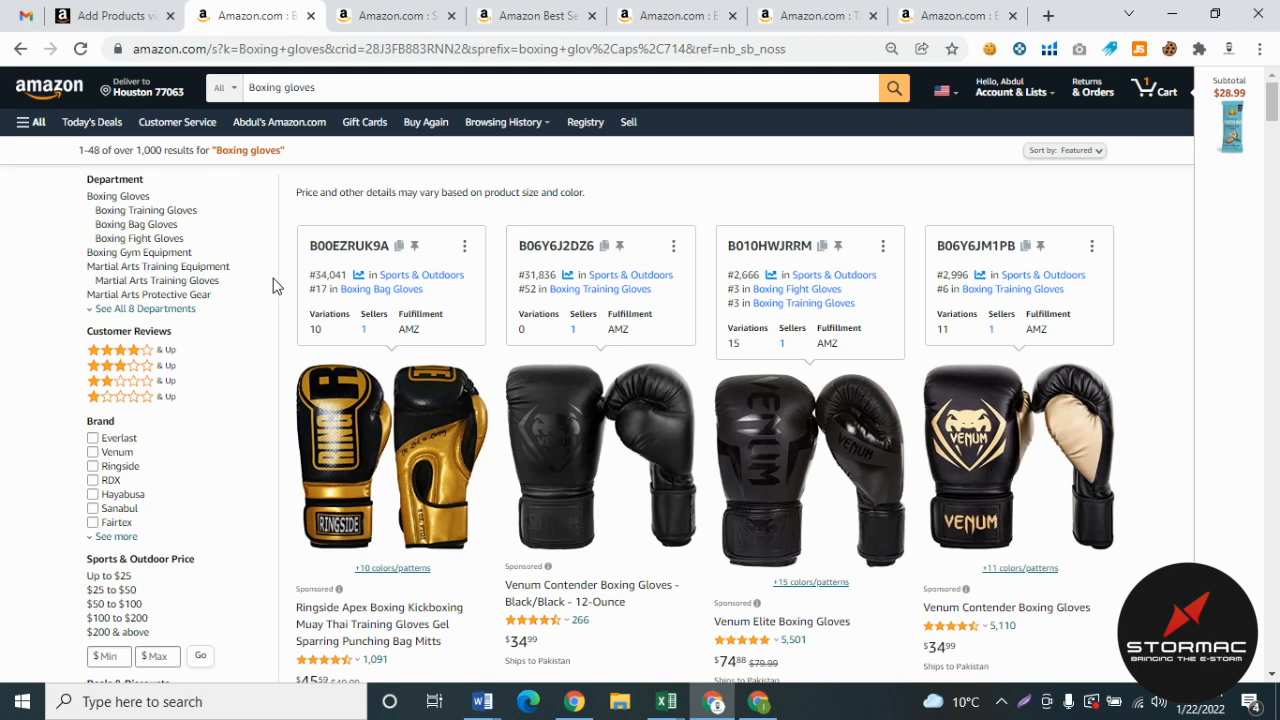
scroll(274, 286, "down", 4)
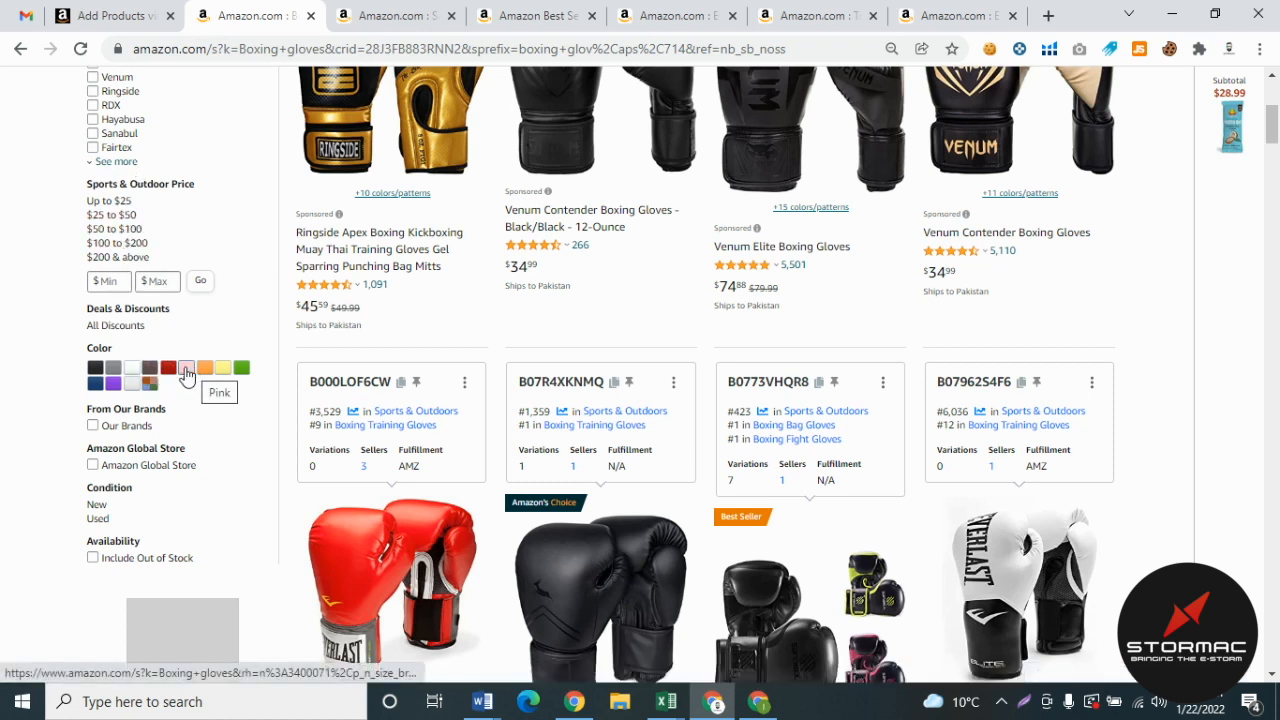
- Look over Amazon's color filter once more, then switch to the Boxing Glove File in Excel and check the XYZ-BLK-8oz row's Color Map entry
scroll(568, 334, "up", 3)
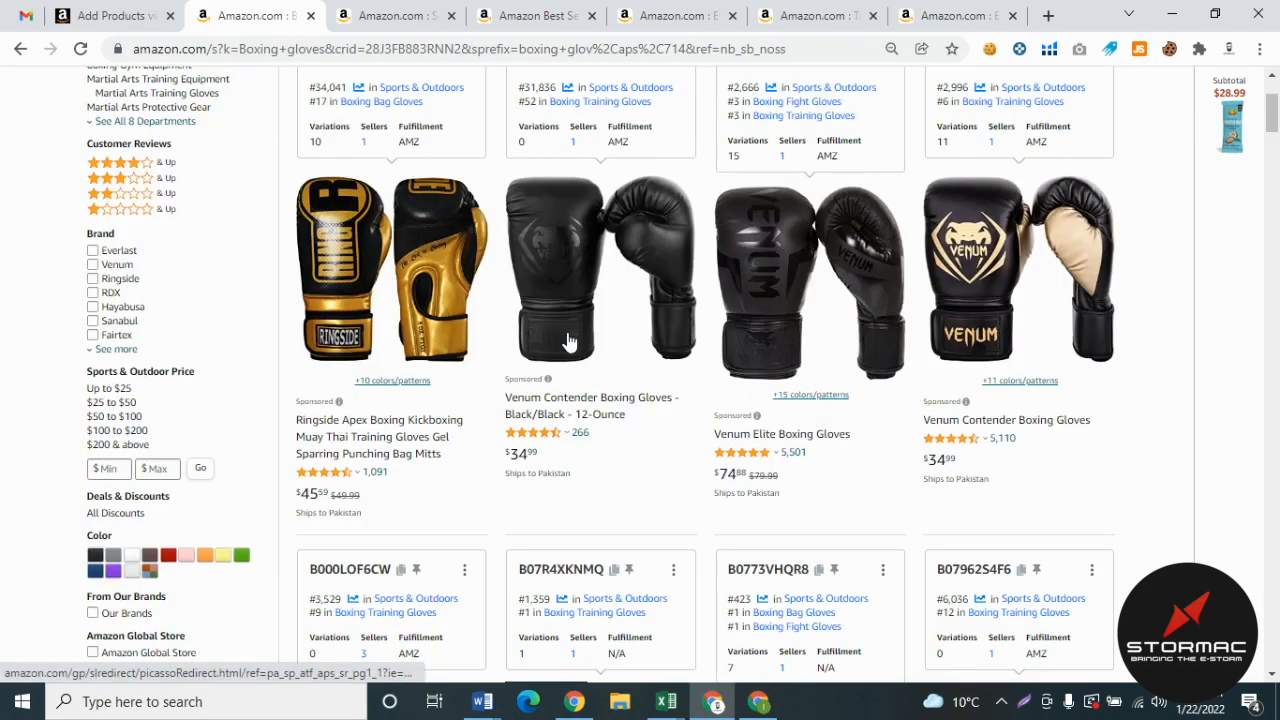
scroll(568, 342, "down", 2)
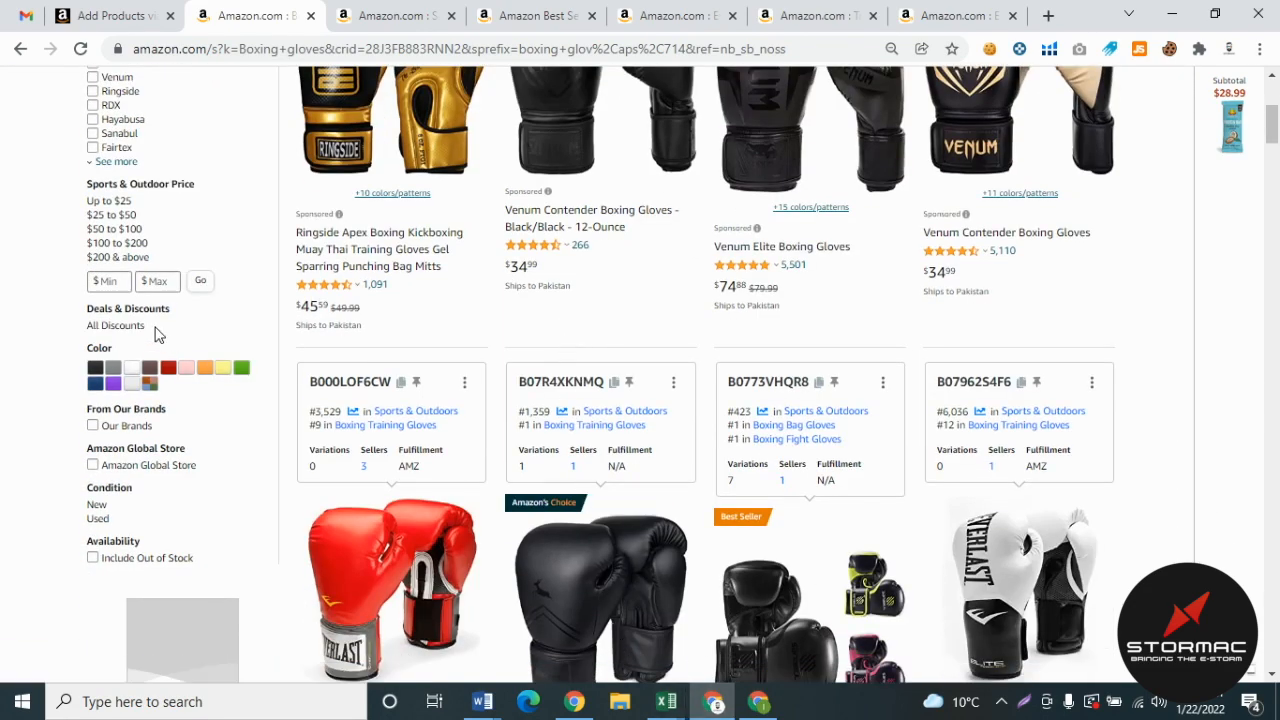
mouse_move(666, 701)
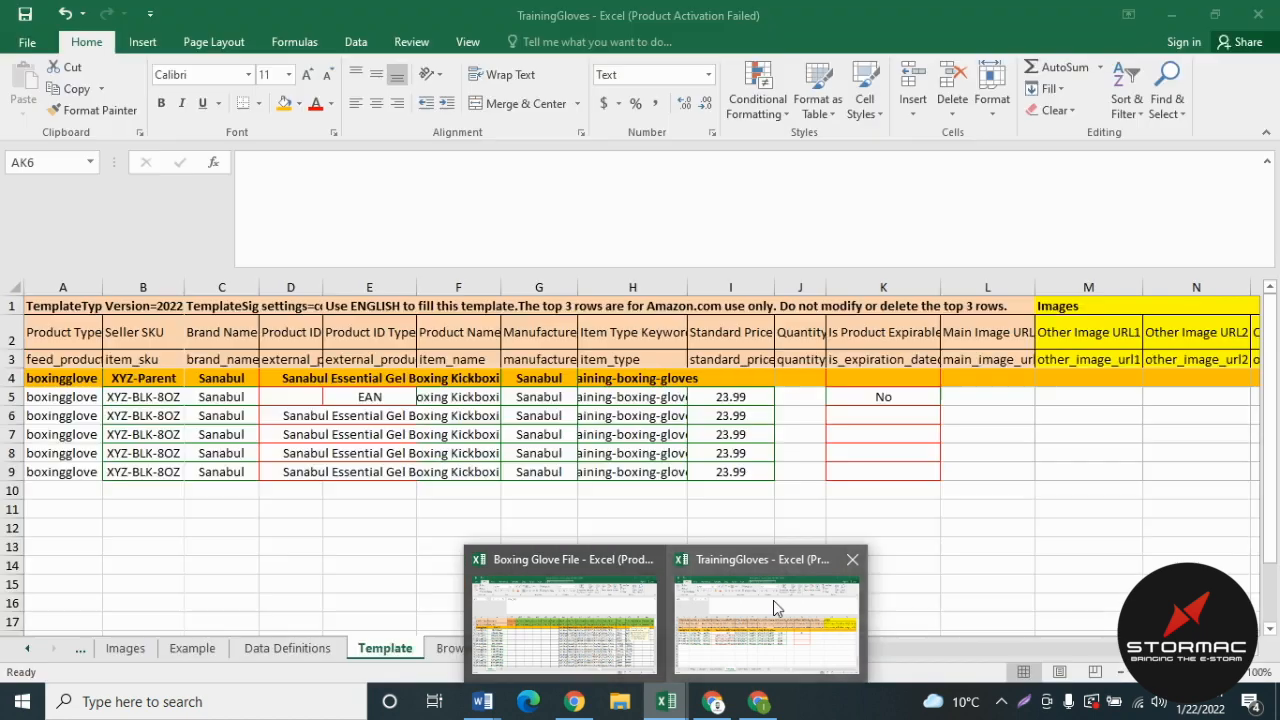
left_click(774, 599)
mouse_move(666, 701)
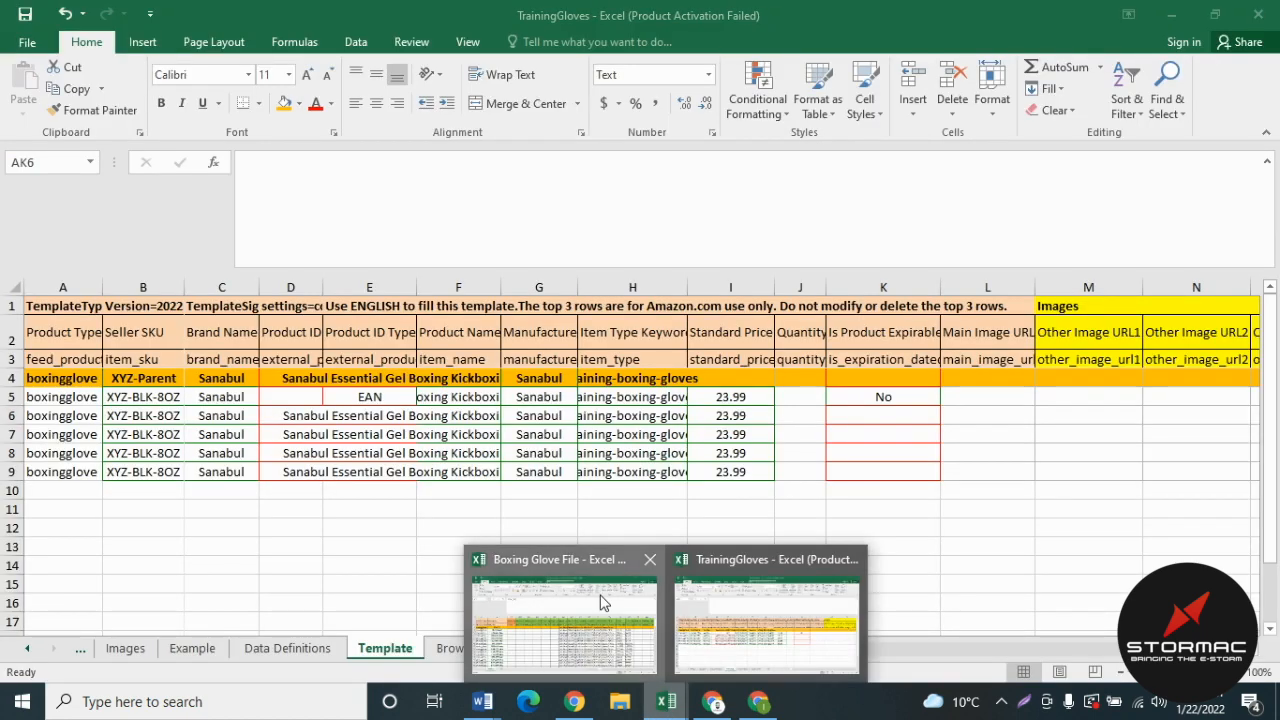
left_click(600, 600)
left_click(1032, 343)
left_click(1068, 344)
left_click(1090, 381)
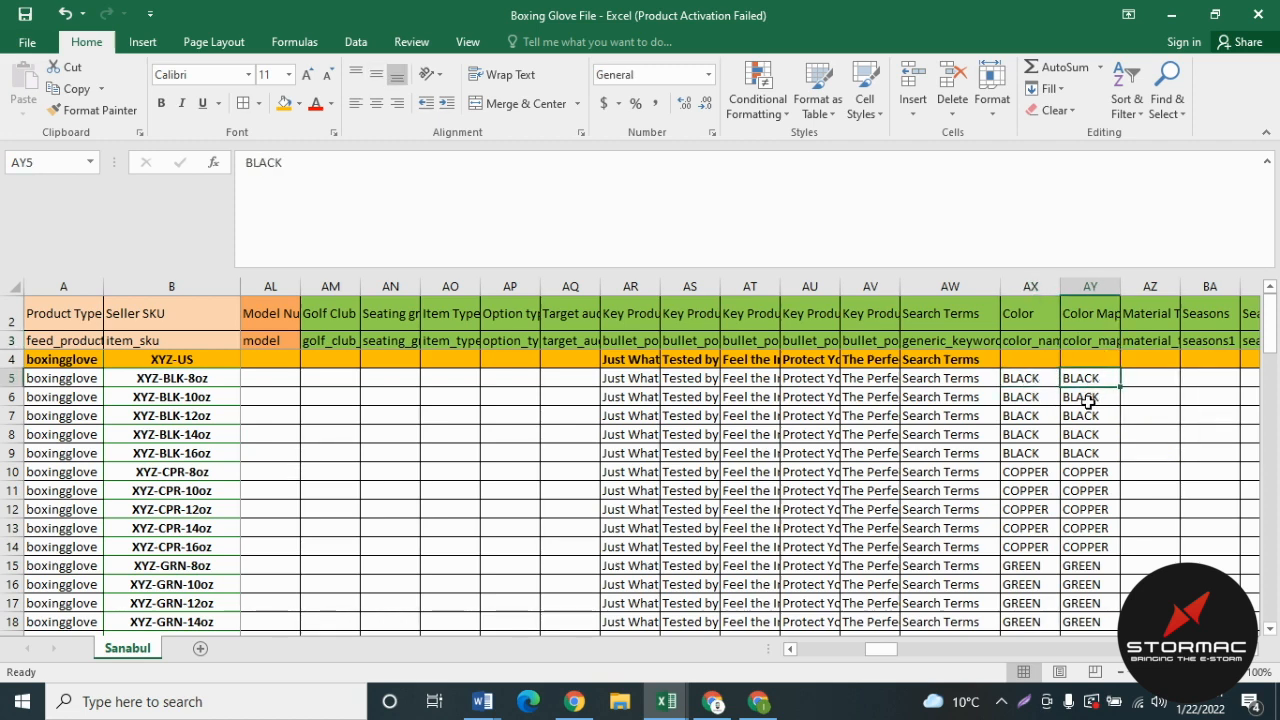
- Look across the XYZ-BLK-8oz row past the Material and Seasons columns and check its Size entry
key("Right")
key("Right")
key("Right")
key("Right")
key("Right")
key("Right")
key("Right")
key("Right")
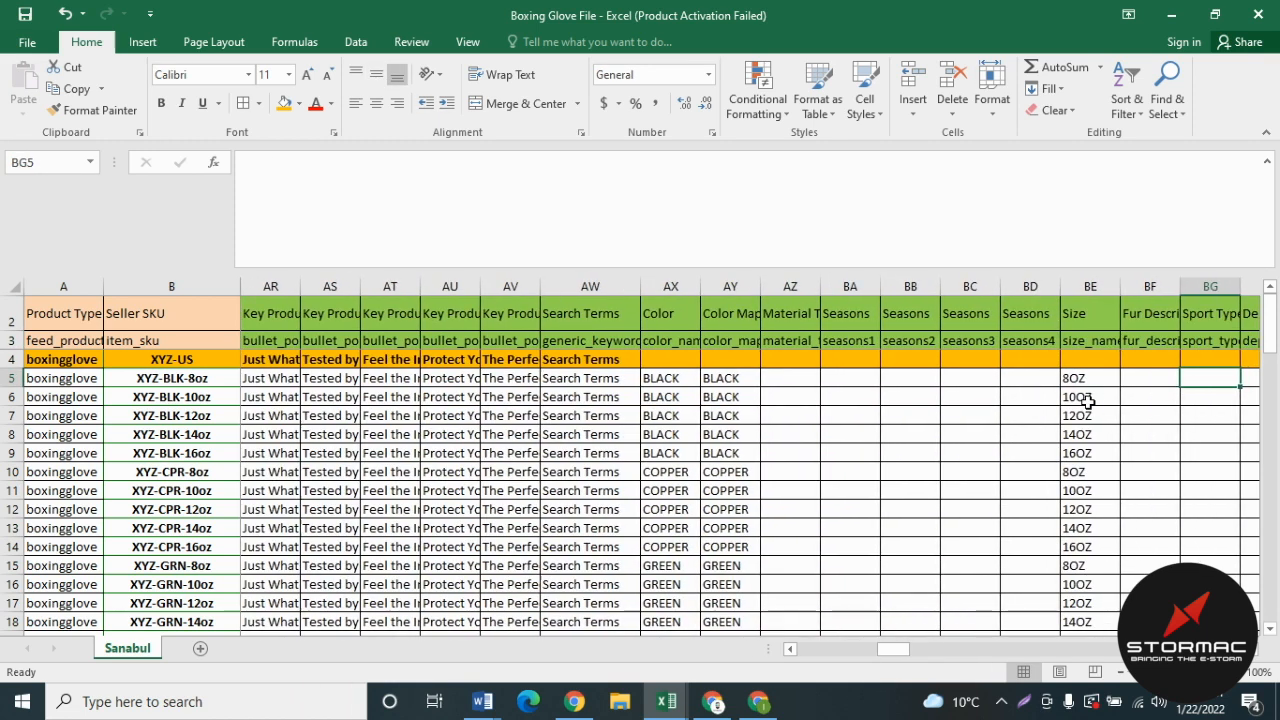
key("Left")
key("Left")
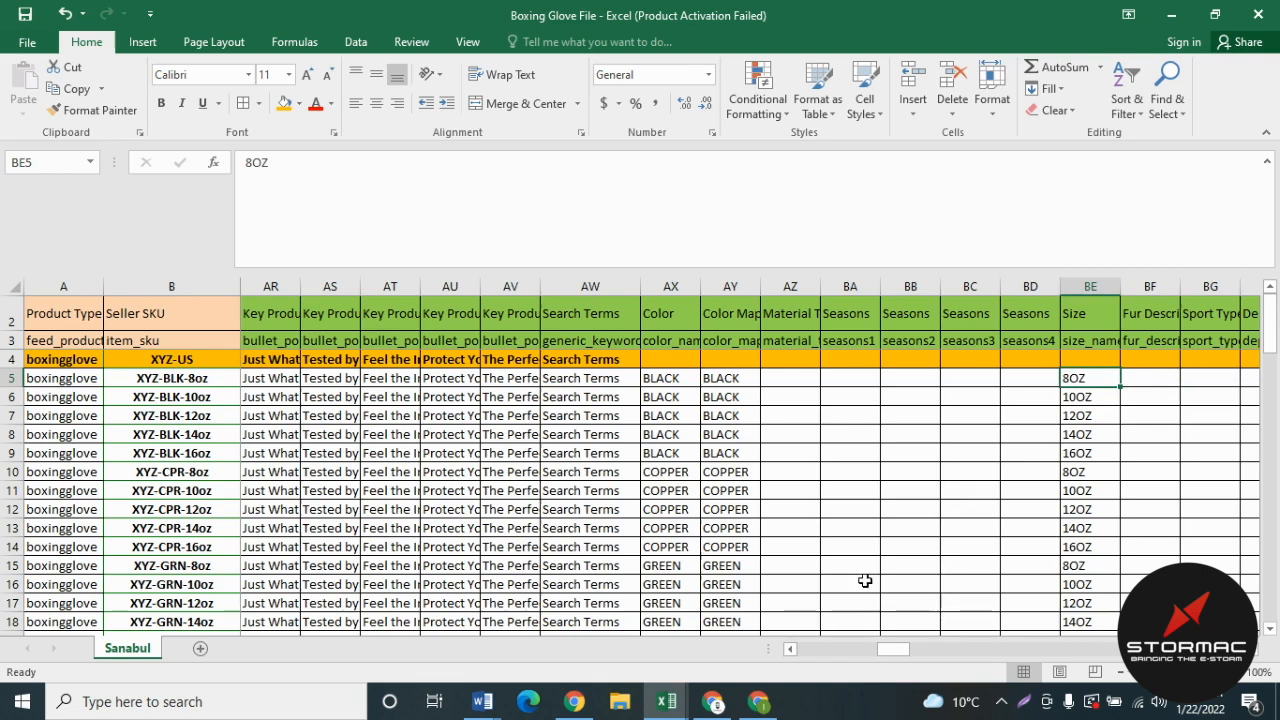
- Switch to Chrome, find the Sanabul Essential Gel boxing gloves listing and view its available size options
left_click(714, 701)
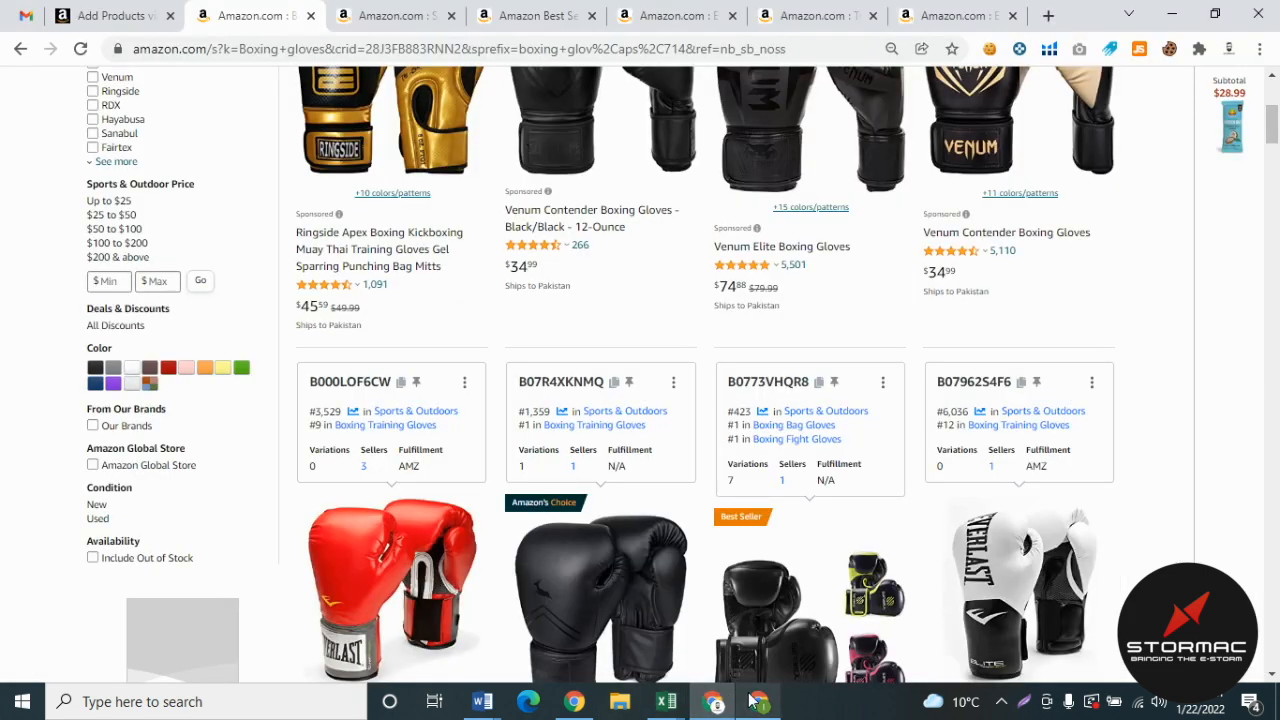
key("ctrl+Tab")
key("ctrl+Tab")
key("ctrl+Tab")
key("ctrl+Tab")
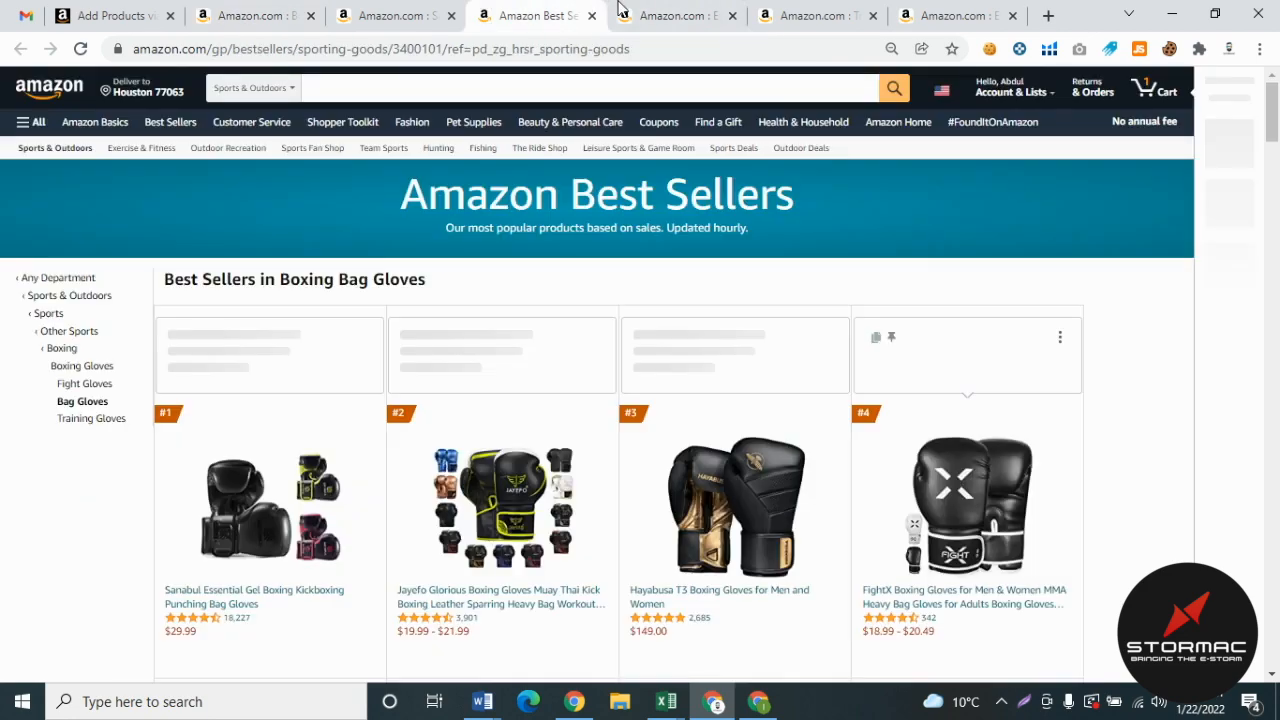
left_click(680, 12)
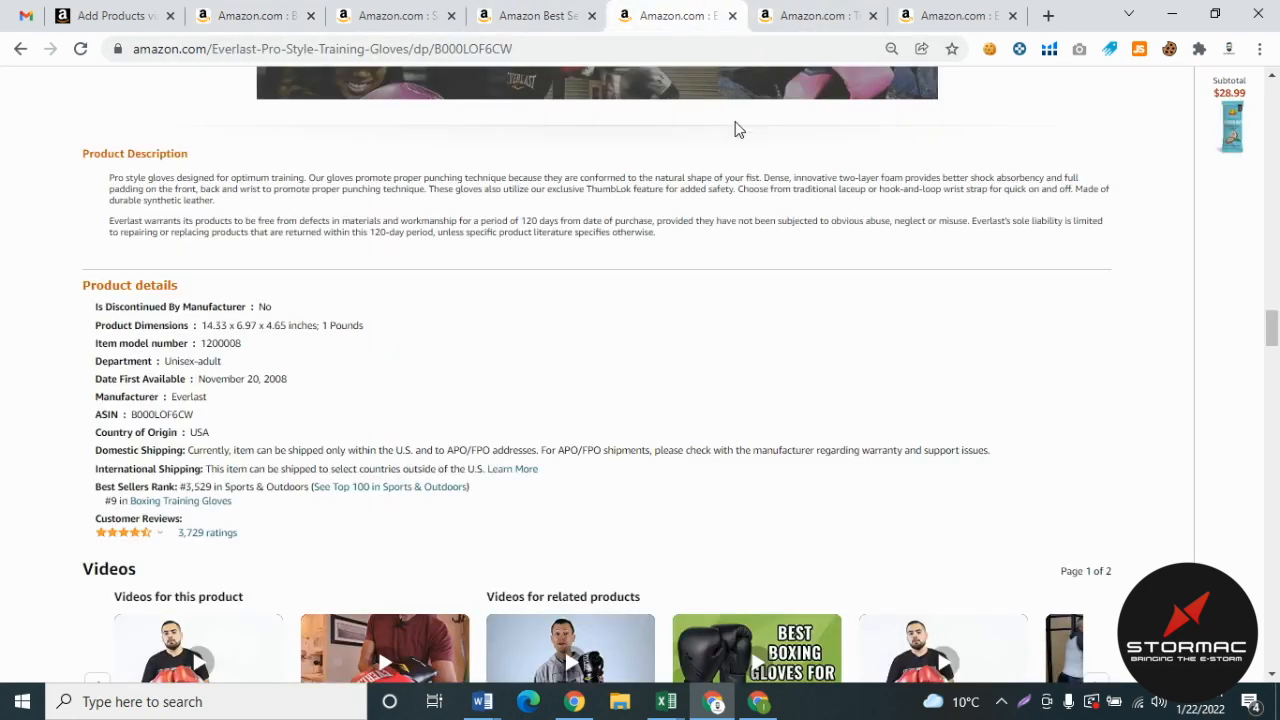
left_click_drag(1275, 252, 1239, 110)
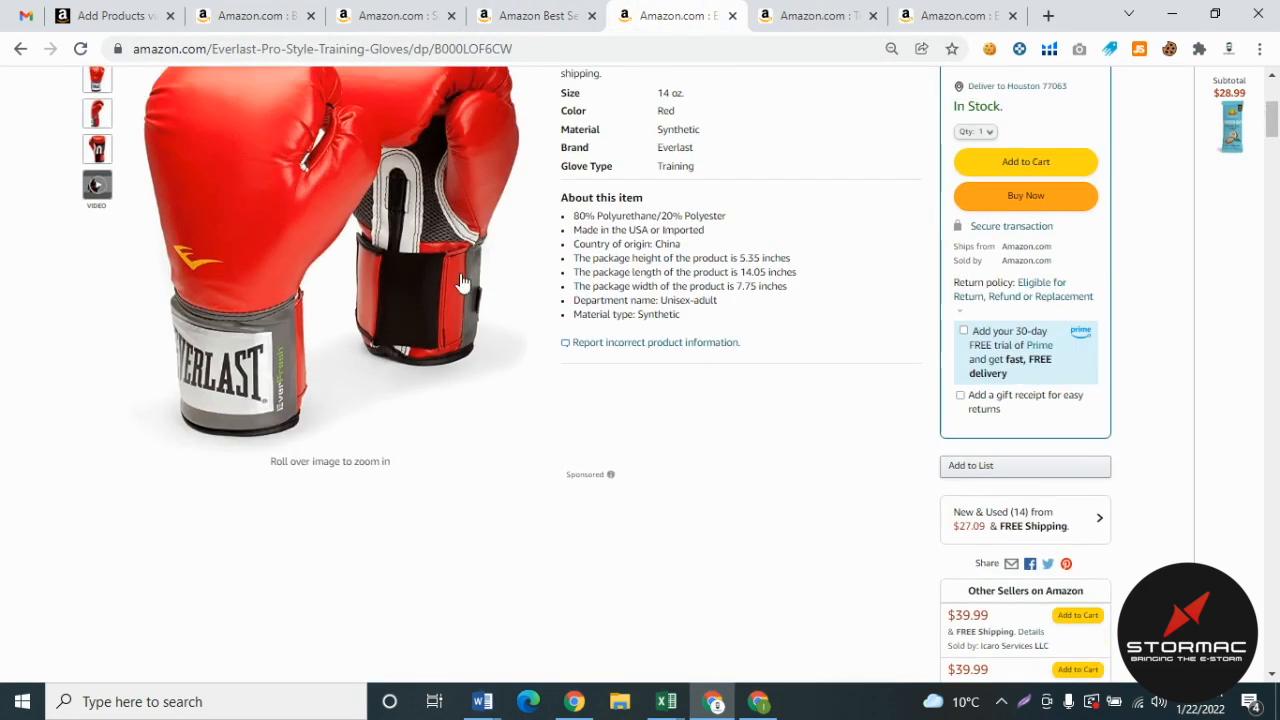
scroll(464, 280, "up", 4)
left_click(565, 10)
left_click(423, 10)
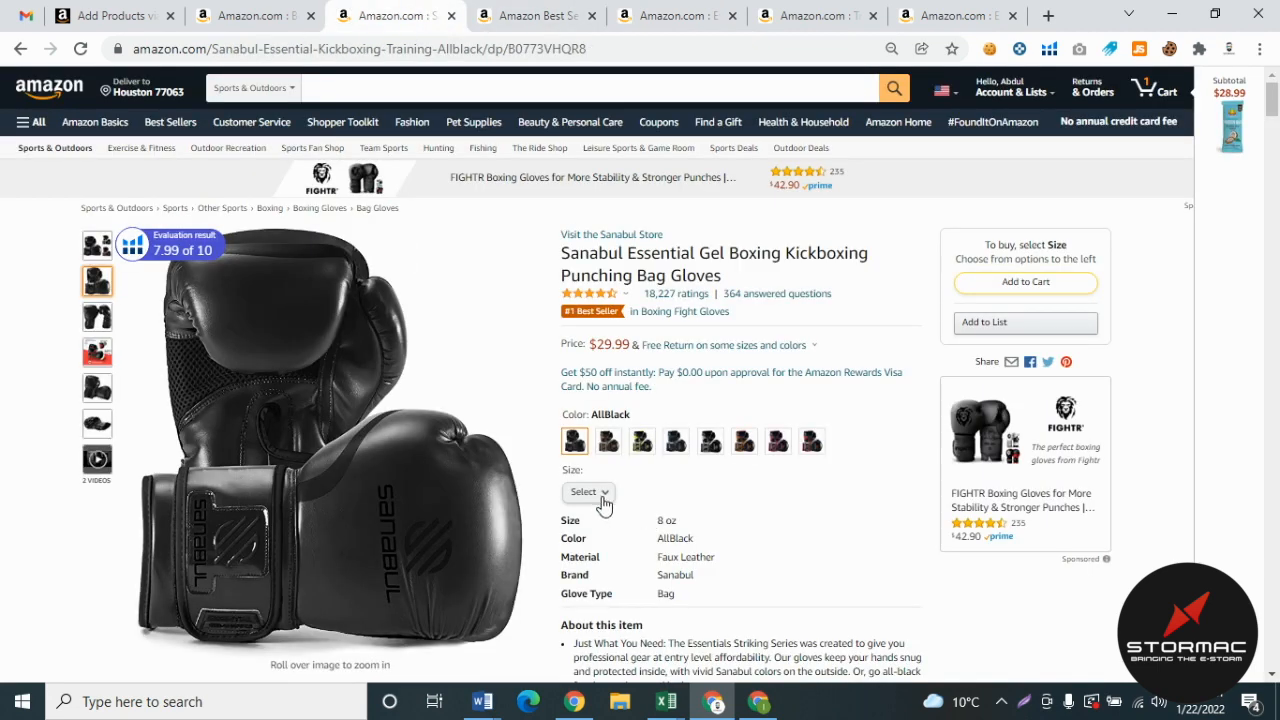
left_click(602, 496)
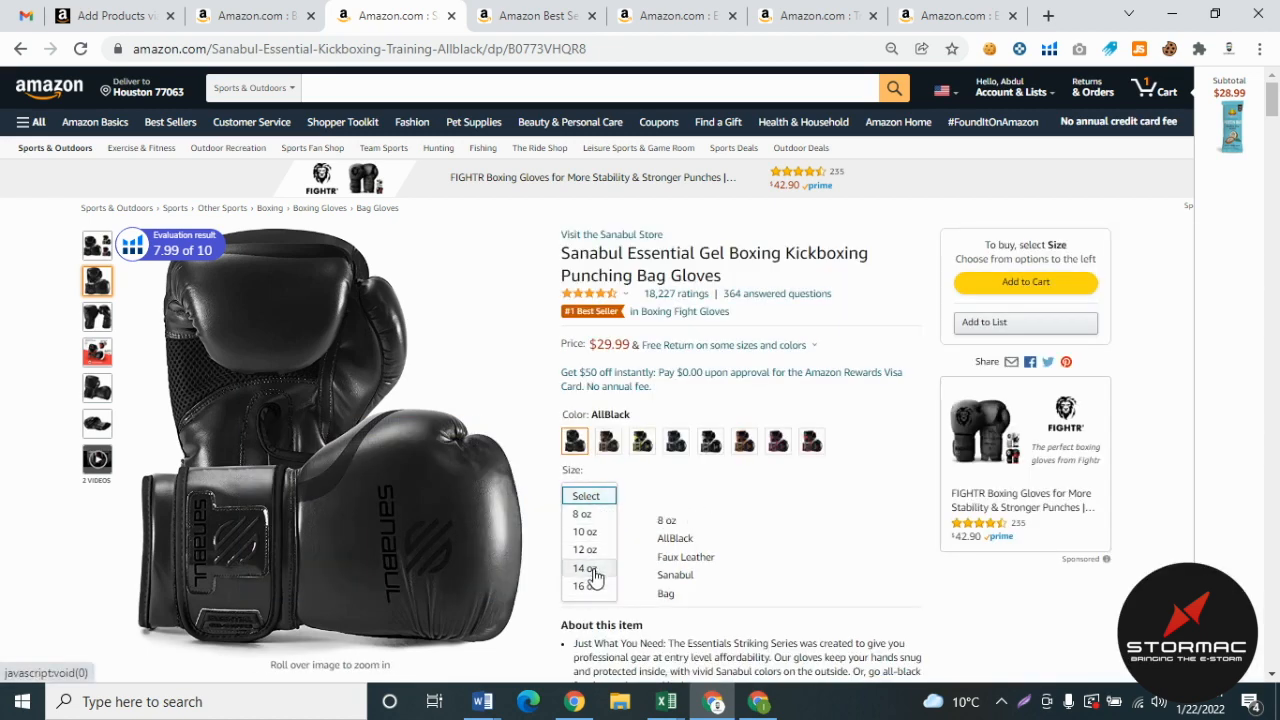
- Switch back to the Boxing Glove File in Excel and check the XYZ-BLK-8oz row's Size Map entry
left_click(671, 704)
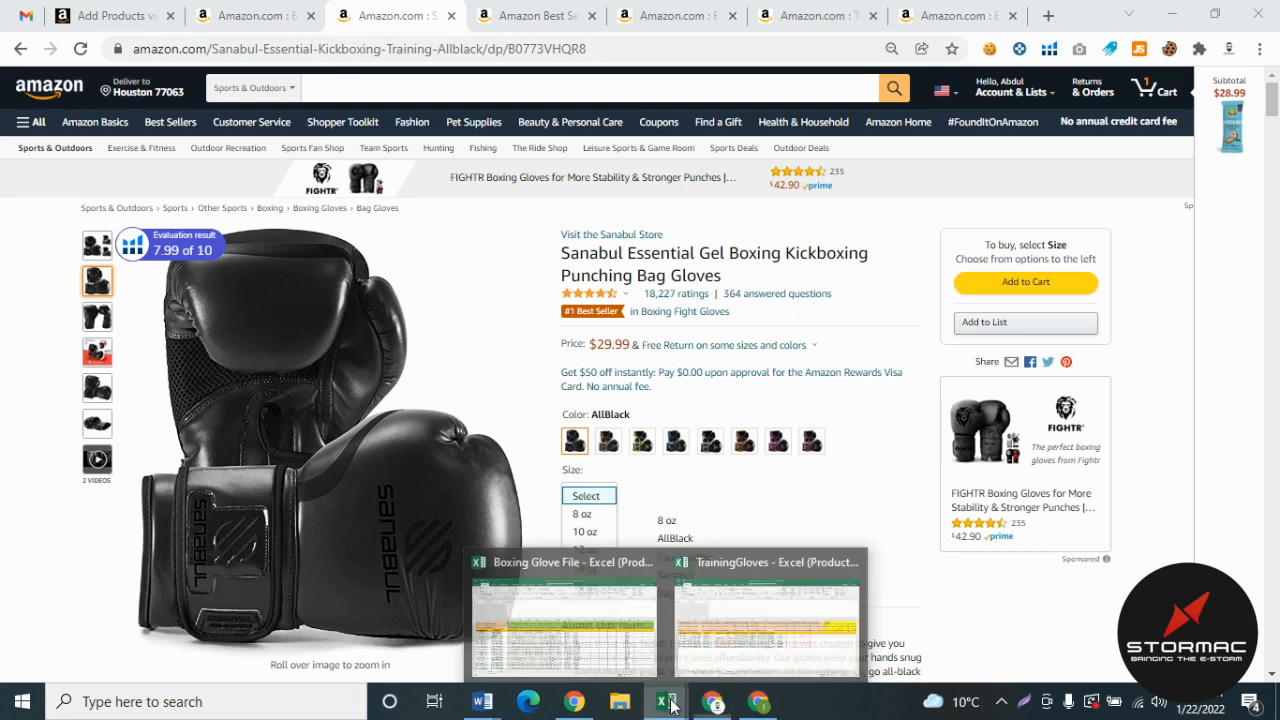
left_click(771, 625)
left_click(667, 702)
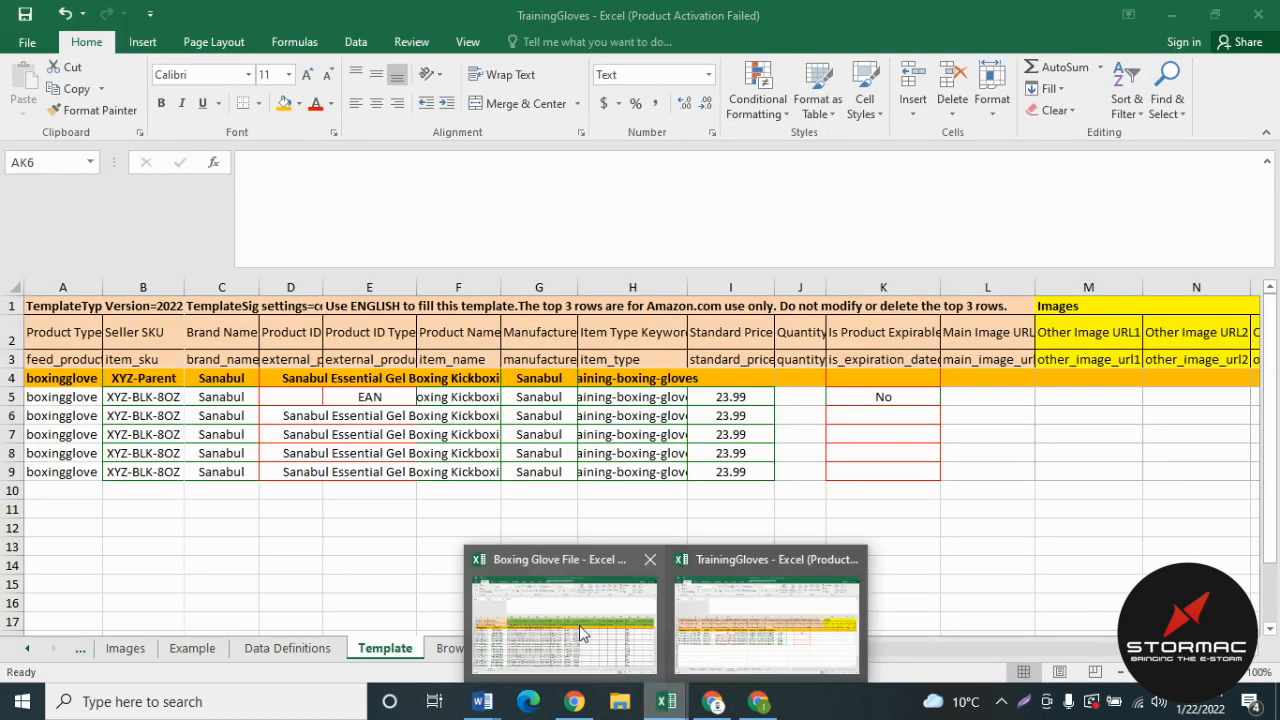
left_click(583, 633)
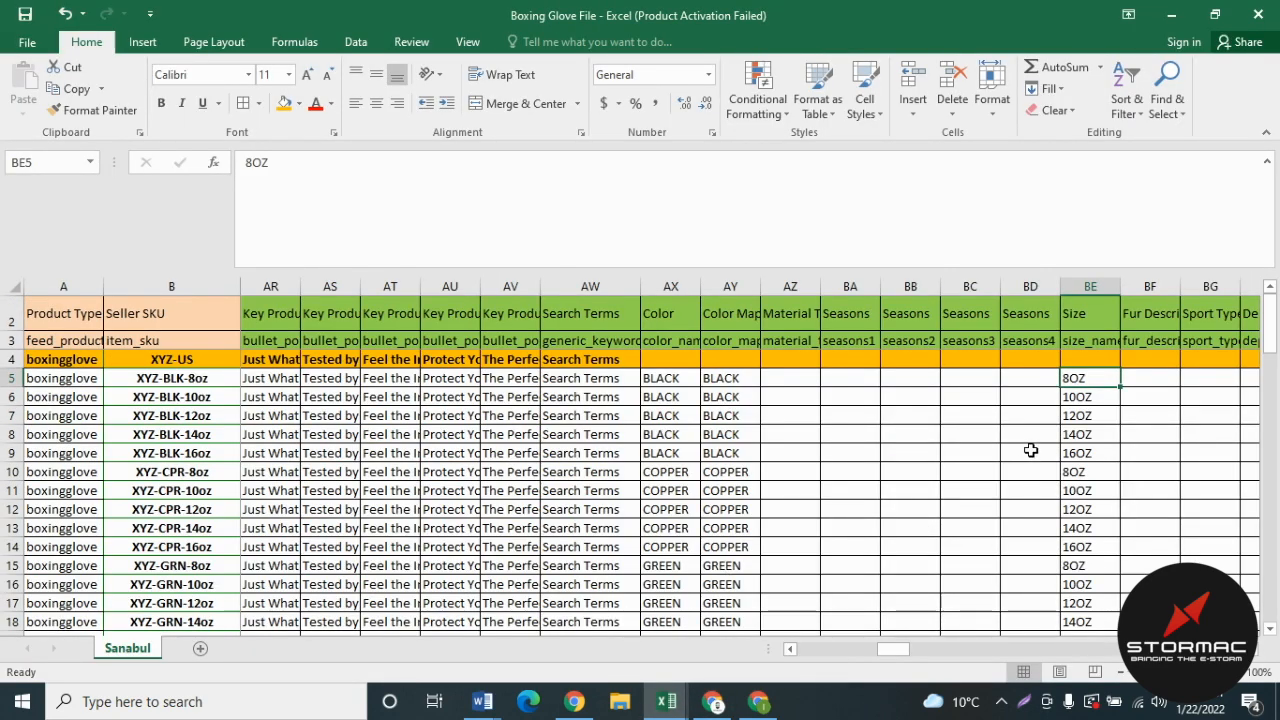
key("ctrl+Right")
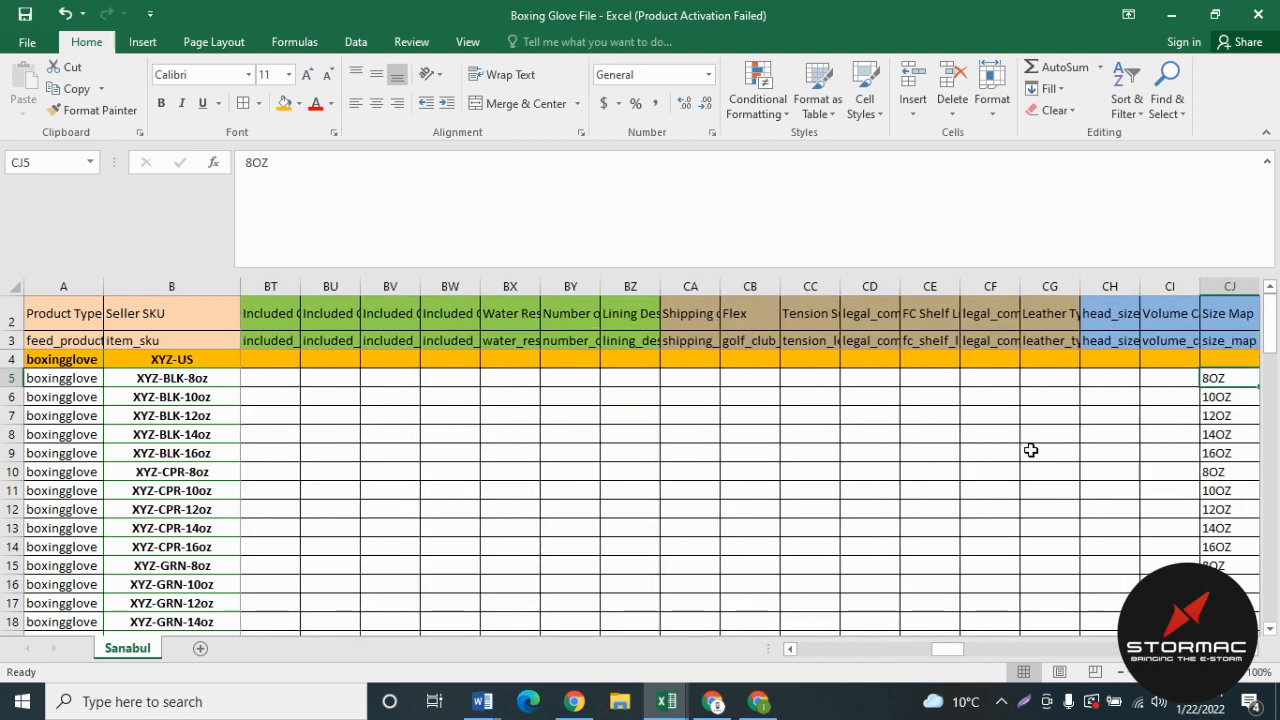
- Look across the item height, length and width columns through the package dimension columns
key("ctrl+Right")
key("ctrl+Right")
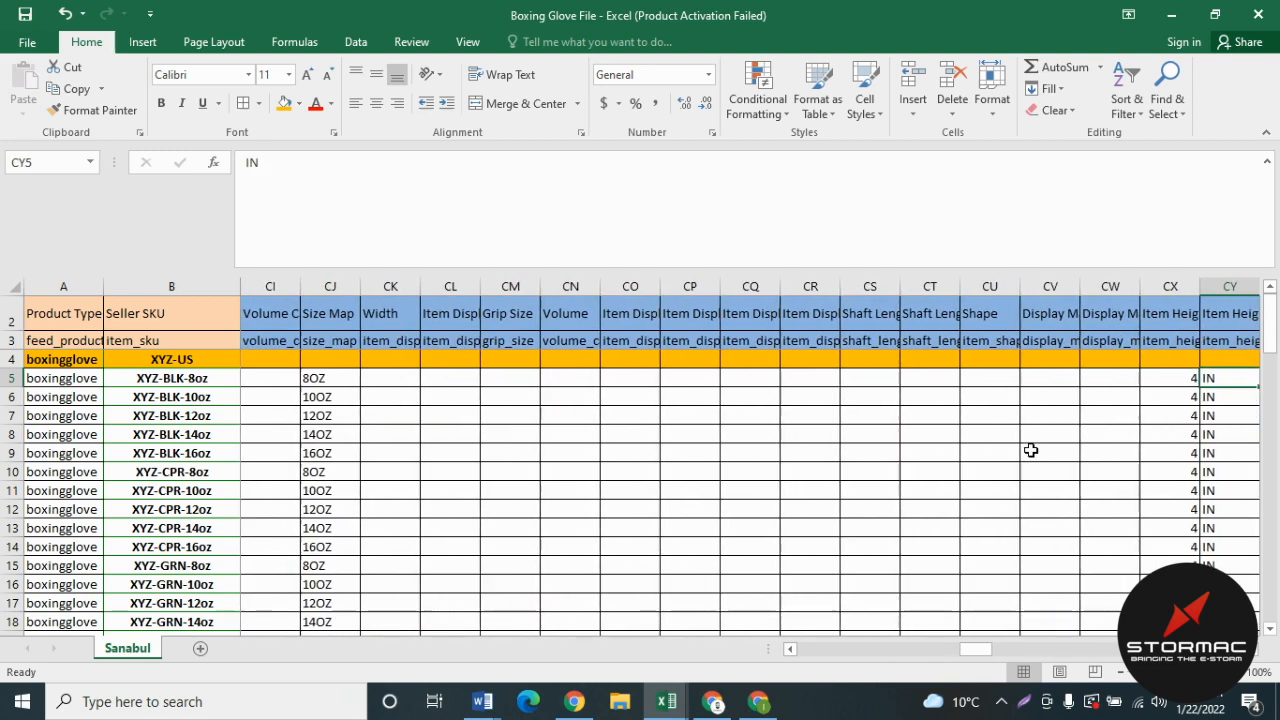
key("Right")
key("Right")
key("Right")
key("Right")
key("Right")
key("Right")
key("Right")
key("Right")
key("Right")
key("Right")
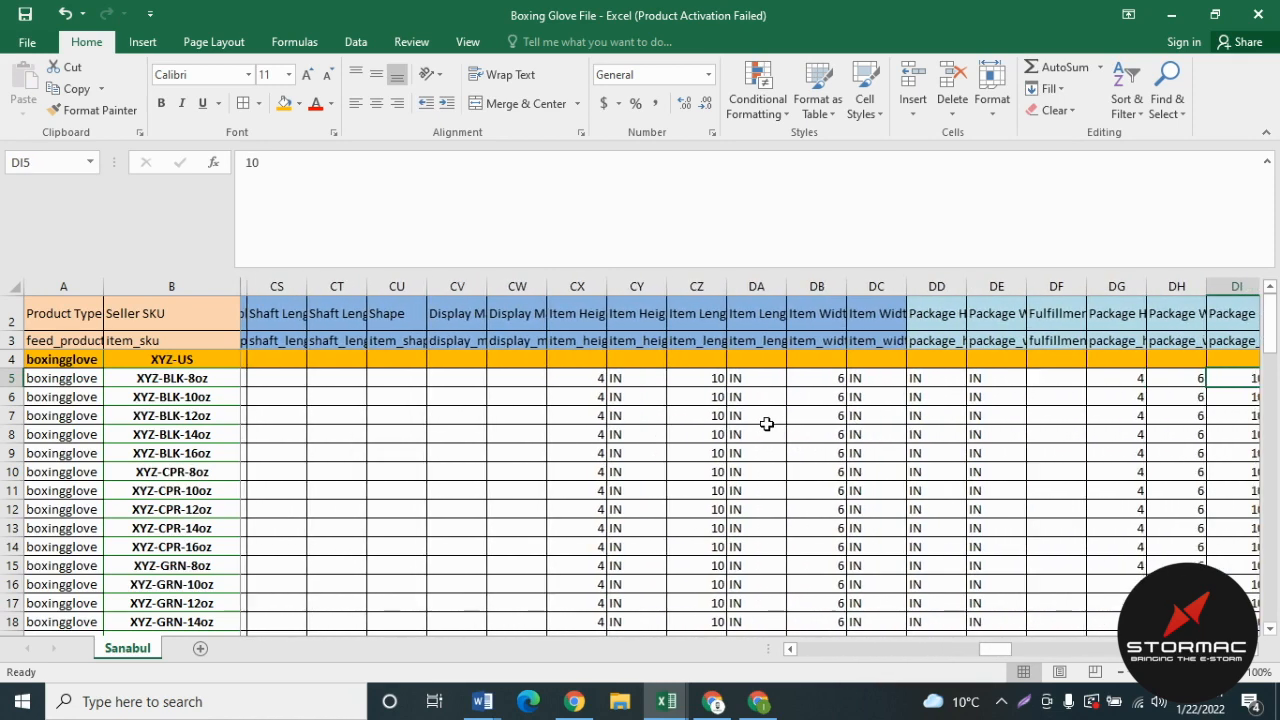
left_click(766, 422)
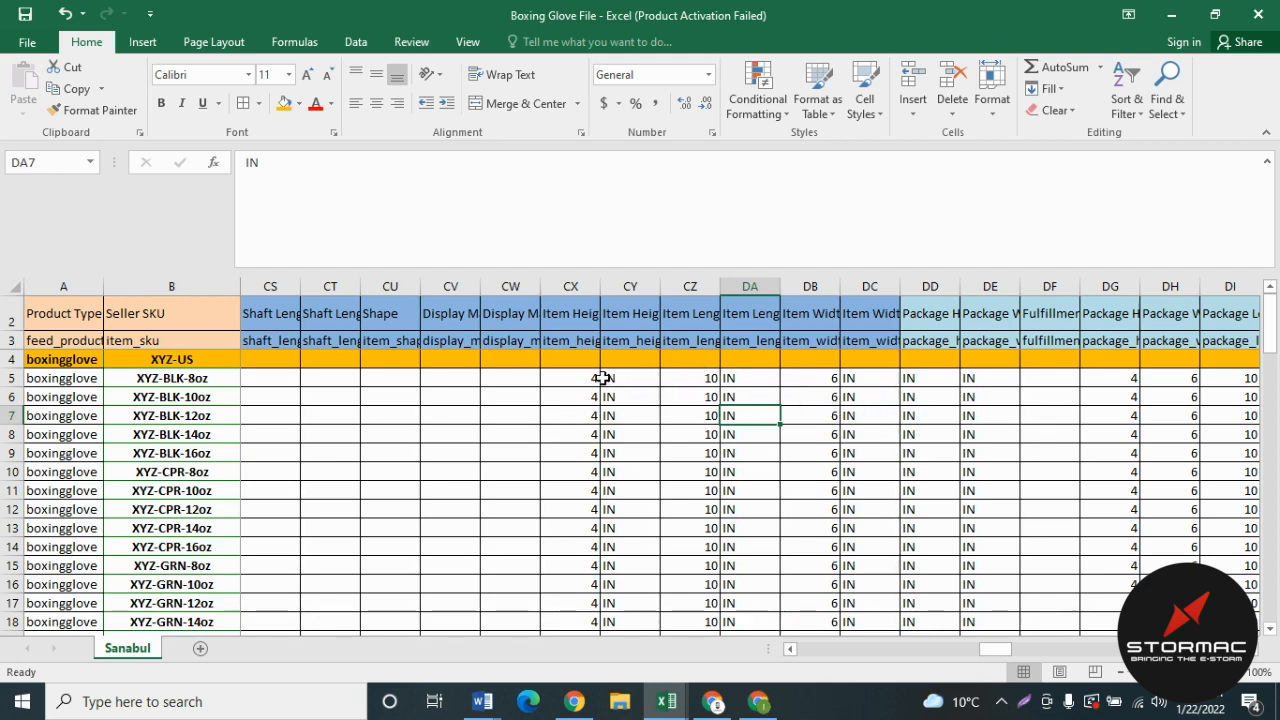
left_click(914, 376)
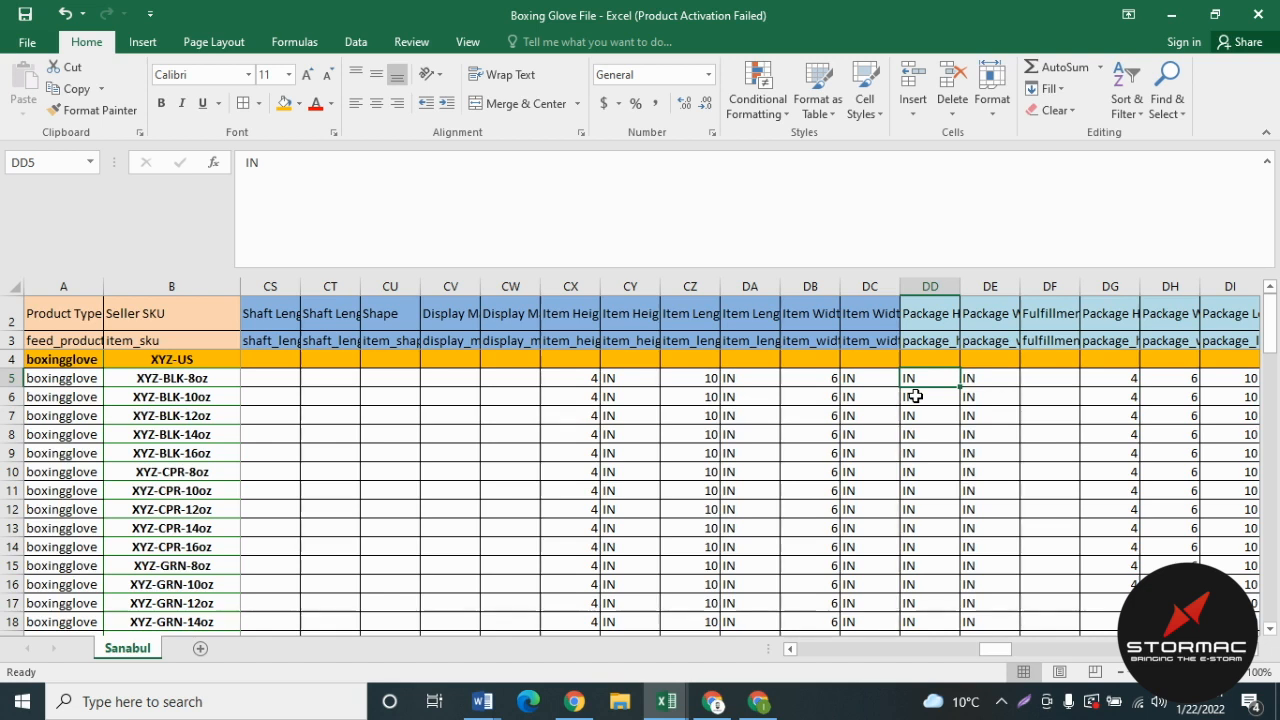
- Read the guidance notes on the item height, item width and item height unit of measure fields
left_click(893, 341)
left_click(624, 342)
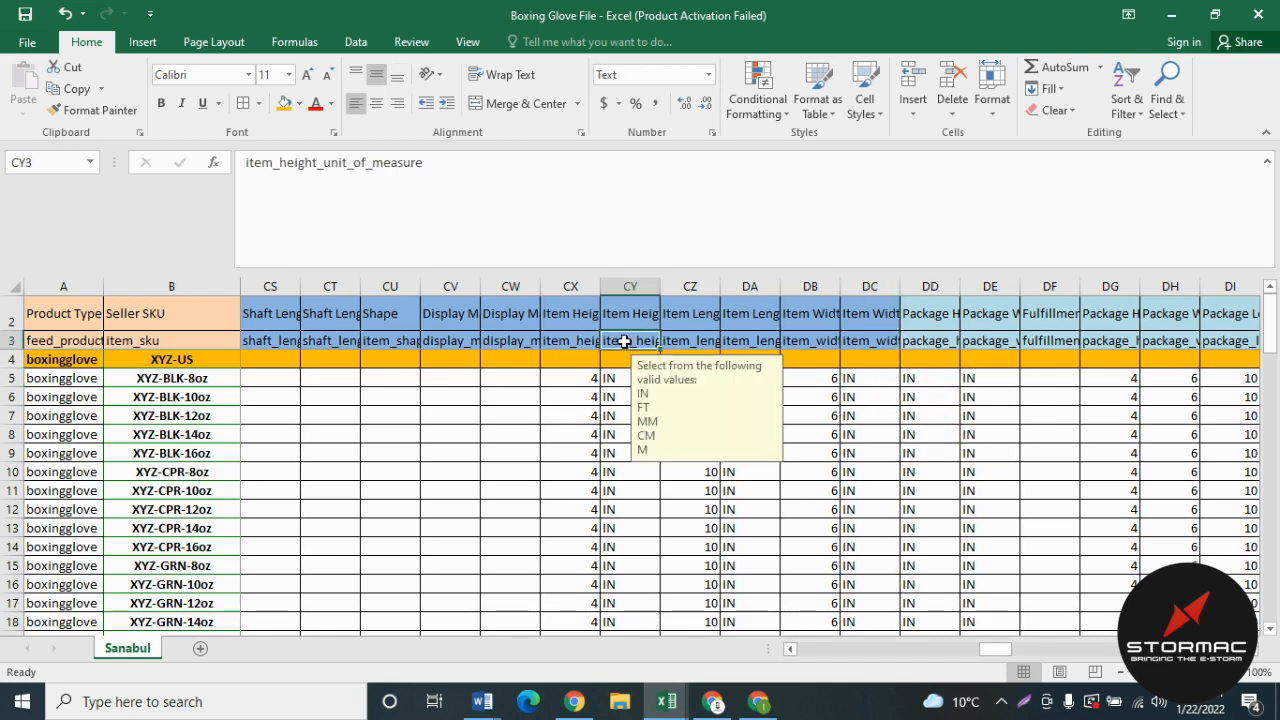
left_click(566, 340)
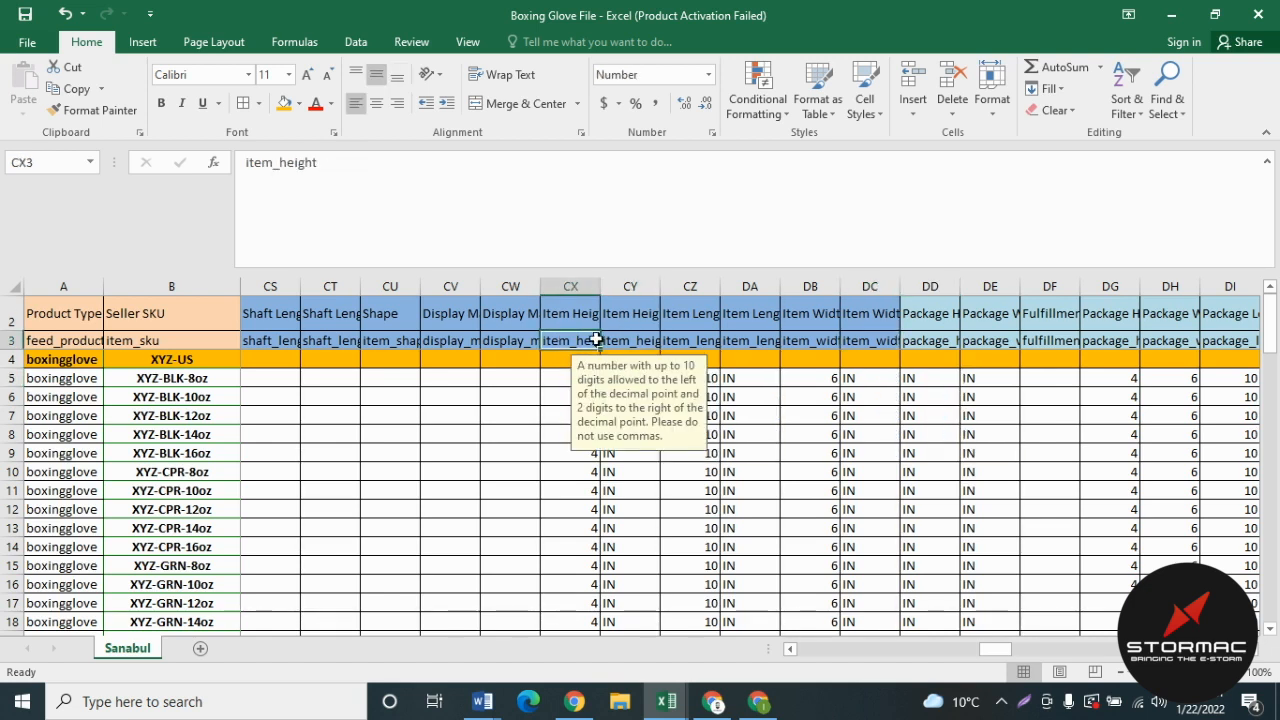
left_click(692, 340)
left_click(788, 343)
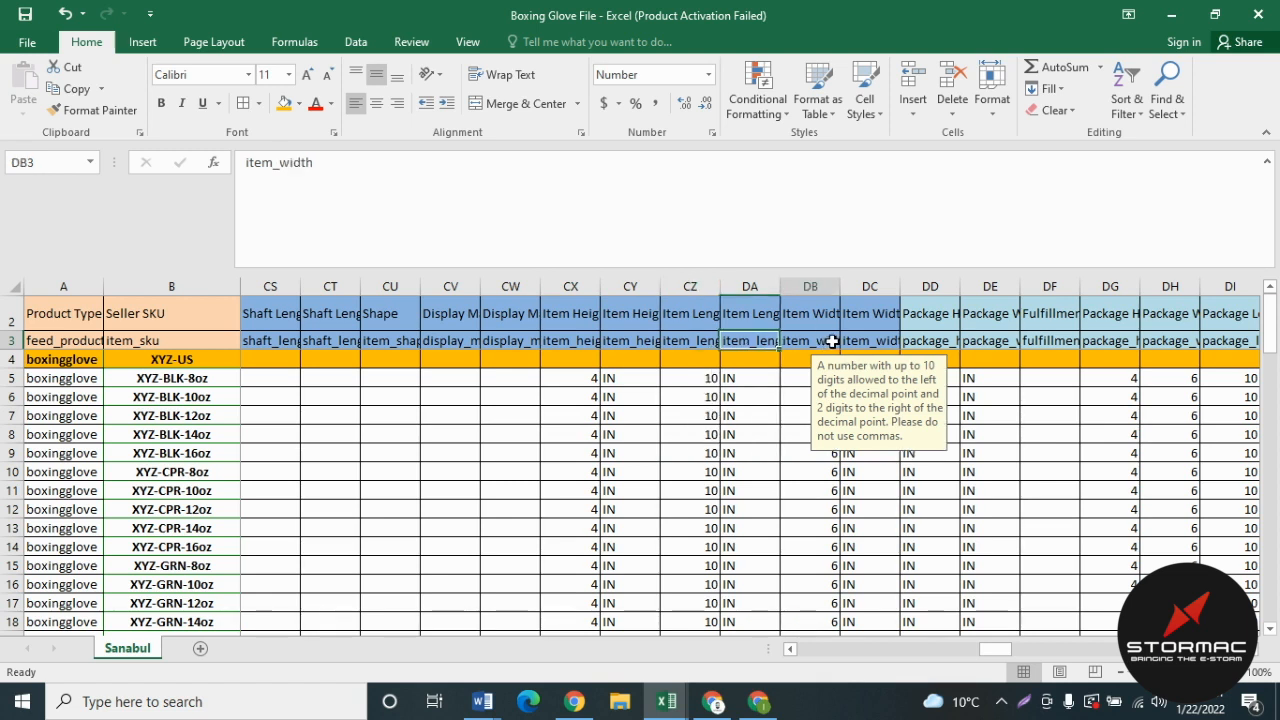
left_click(638, 345)
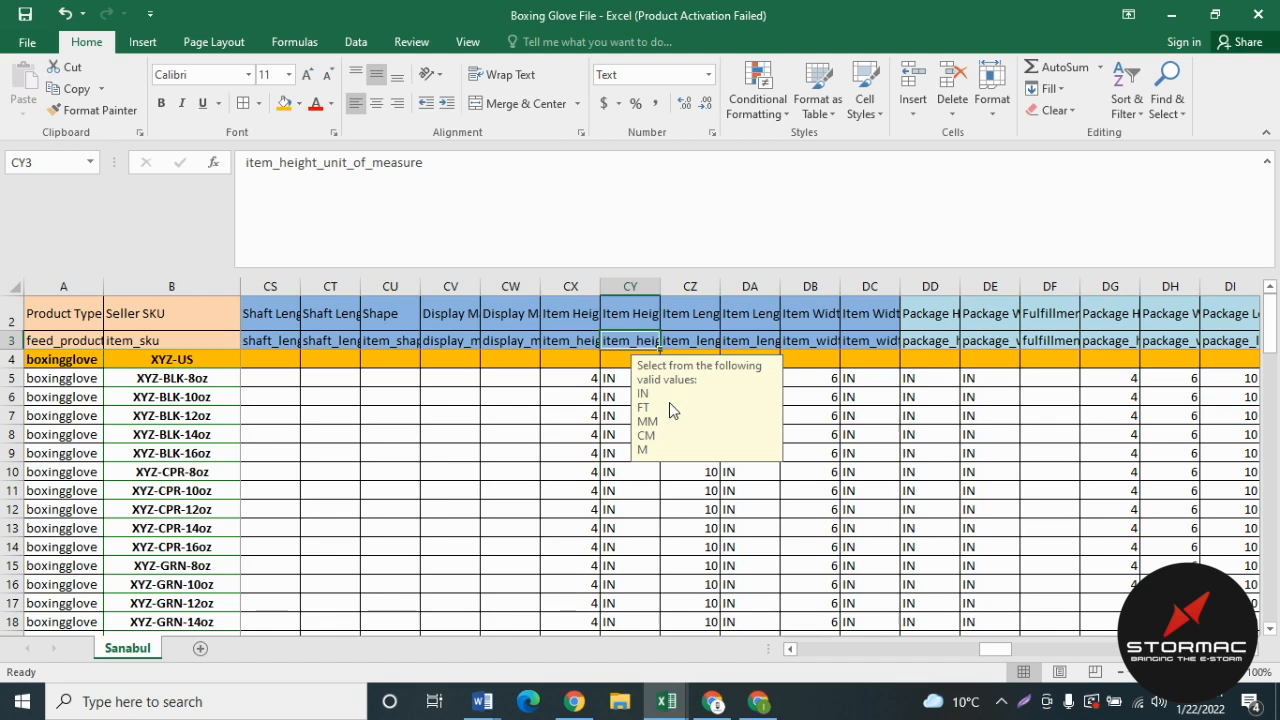
- Go through the item height, length and width entries and their units in the XYZ-BLK-8oz row
left_click(628, 472)
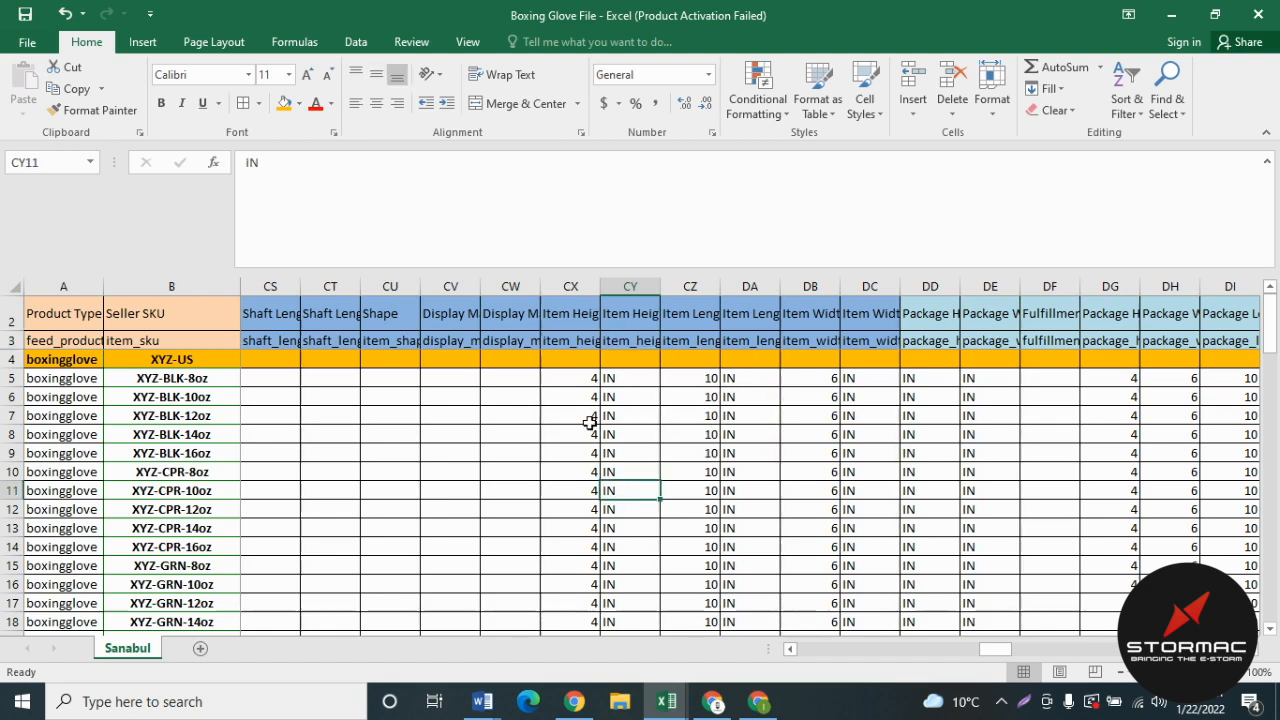
left_click(576, 380)
left_click(632, 378)
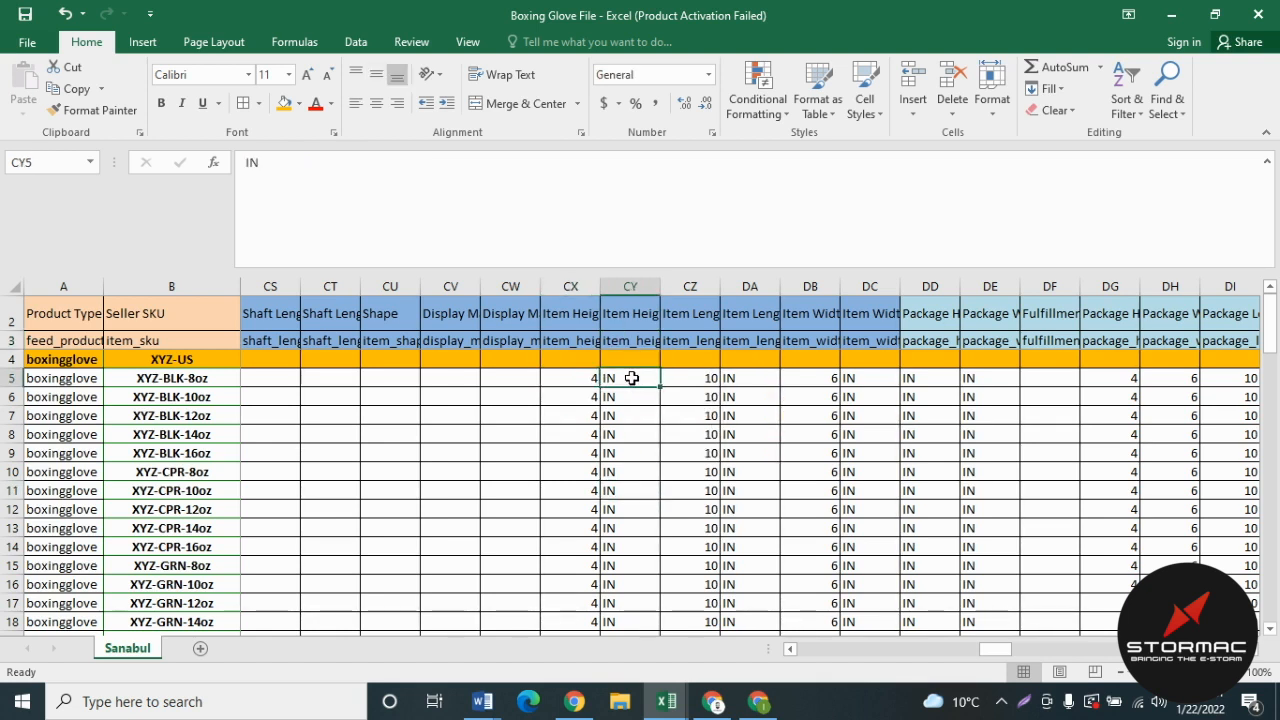
key("Right")
key("Right")
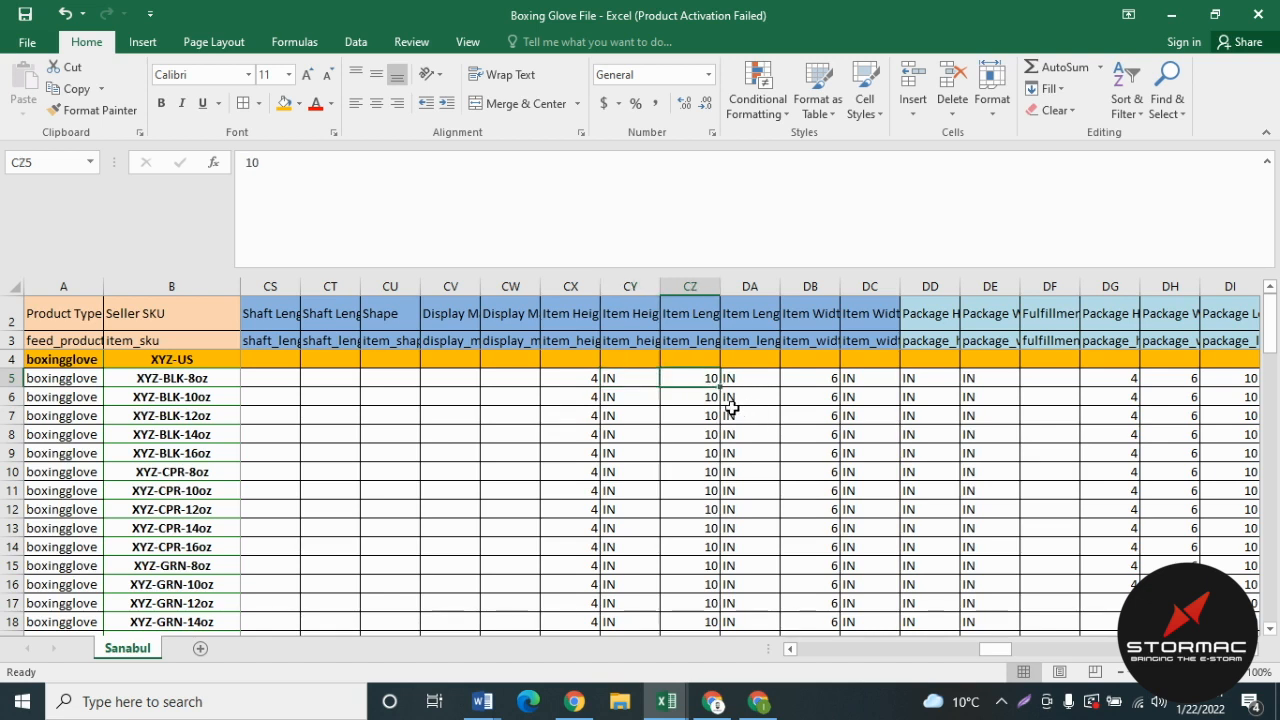
key("Right")
key("Right")
key("Right")
key("Right")
key("Right")
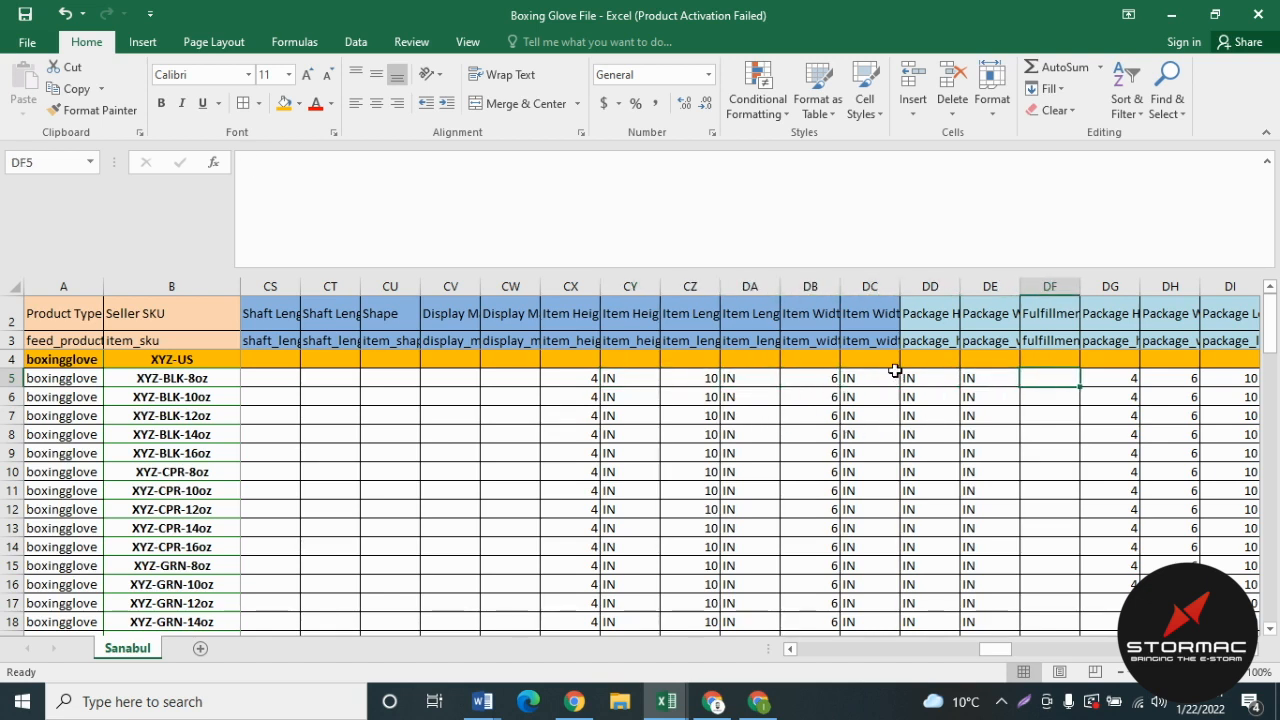
- Read the guidance notes on the package dimension fields, from package height unit of measure to package length
left_click(922, 349)
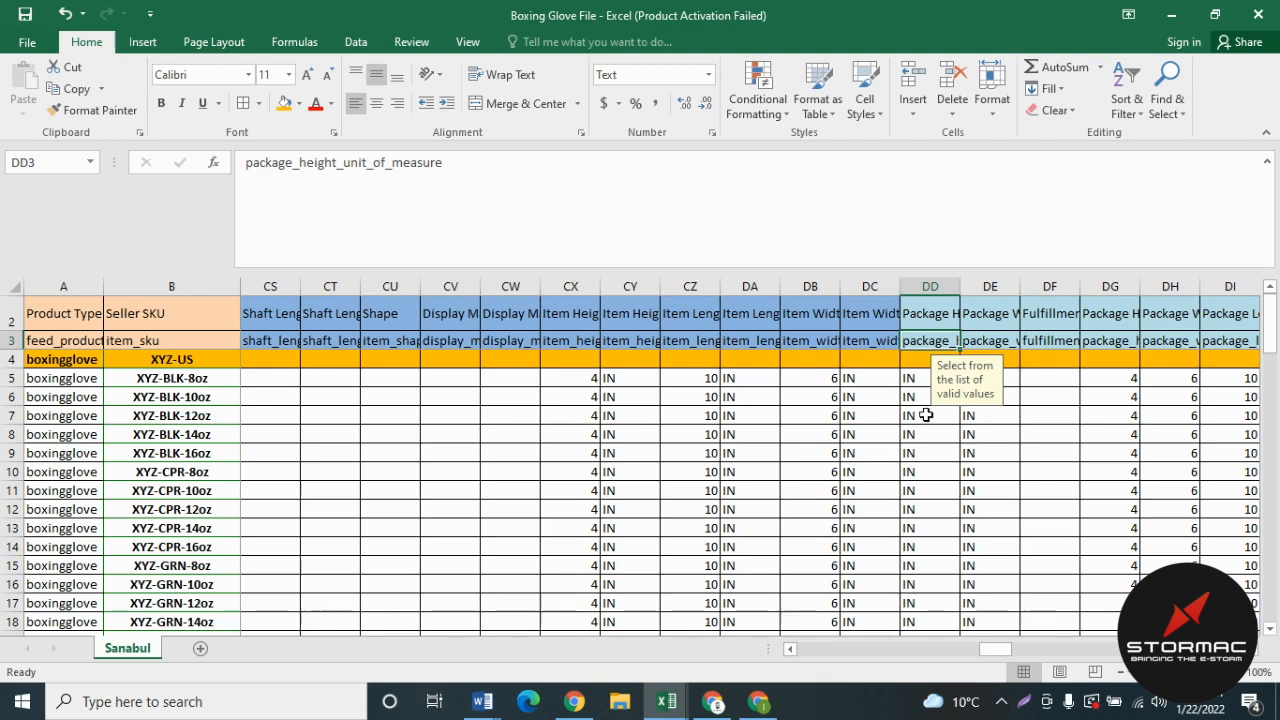
key("Right")
key("Right")
key("Right")
key("Right")
key("Right")
key("Right")
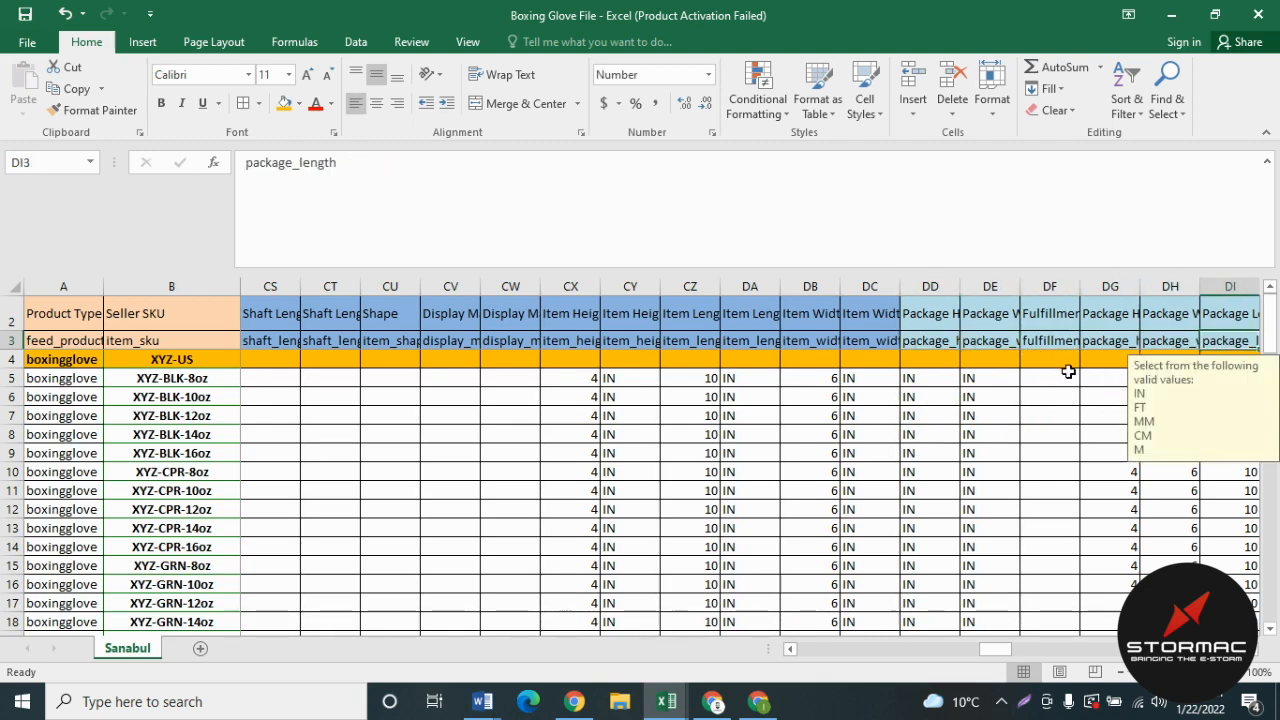
- Go through the package dimension and weight entries of the XYZ-BLK-8oz row up to the first legal compliance column
key("Left")
key("Left")
key("Down")
key("Down")
key("Right")
key("Right")
key("Right")
key("Right")
key("Right")
key("Right")
key("Right")
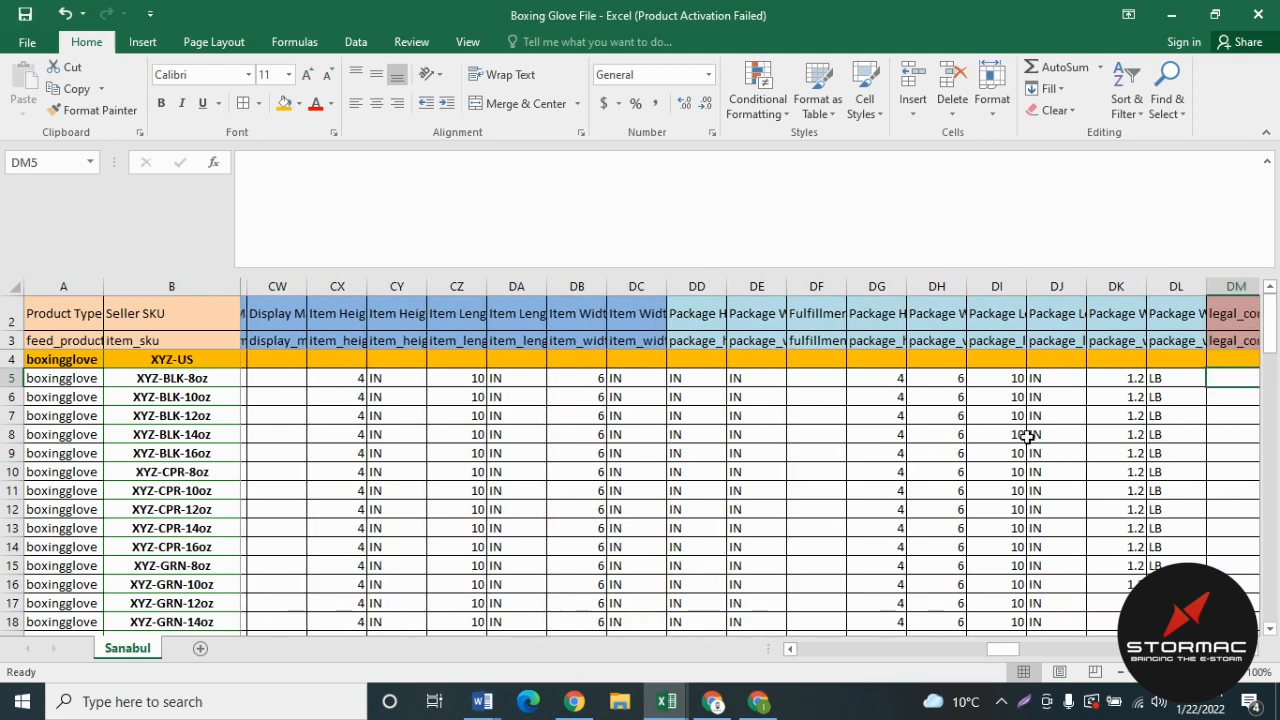
- Read the package weight and weight unit guidance notes and check both entries in the XYZ-BLK-8oz row
left_click(974, 345)
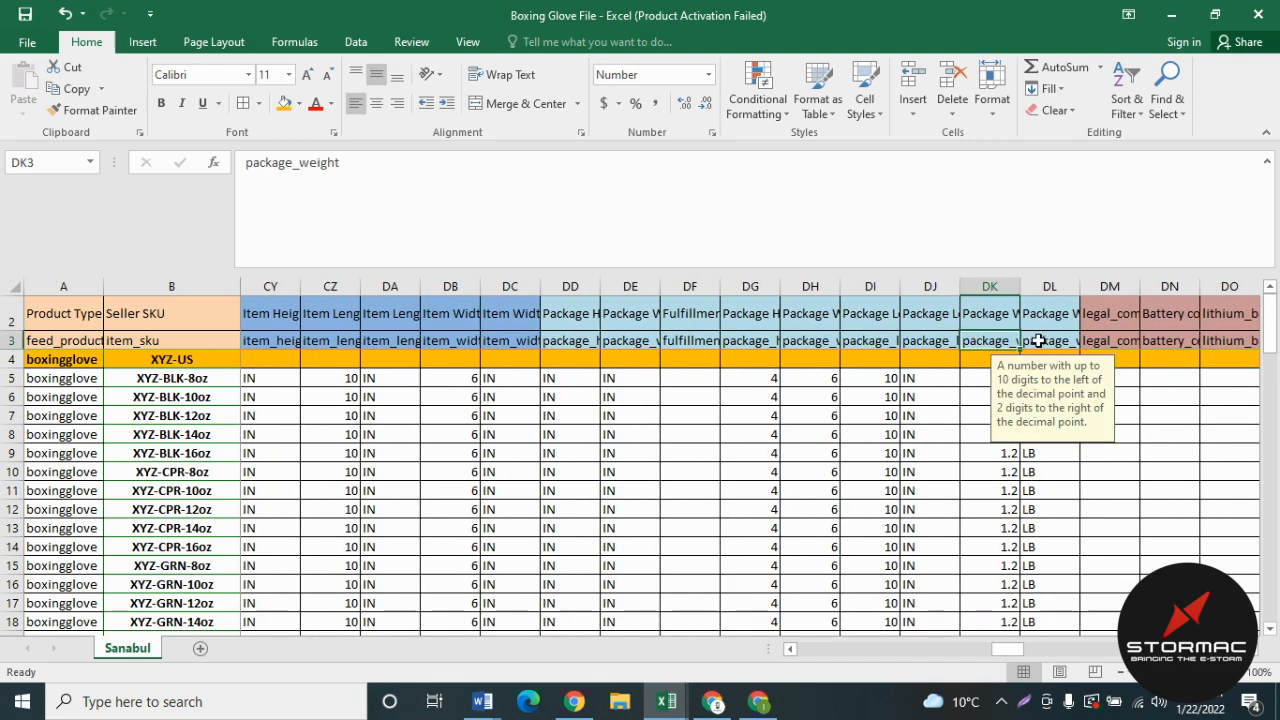
left_click(1038, 341)
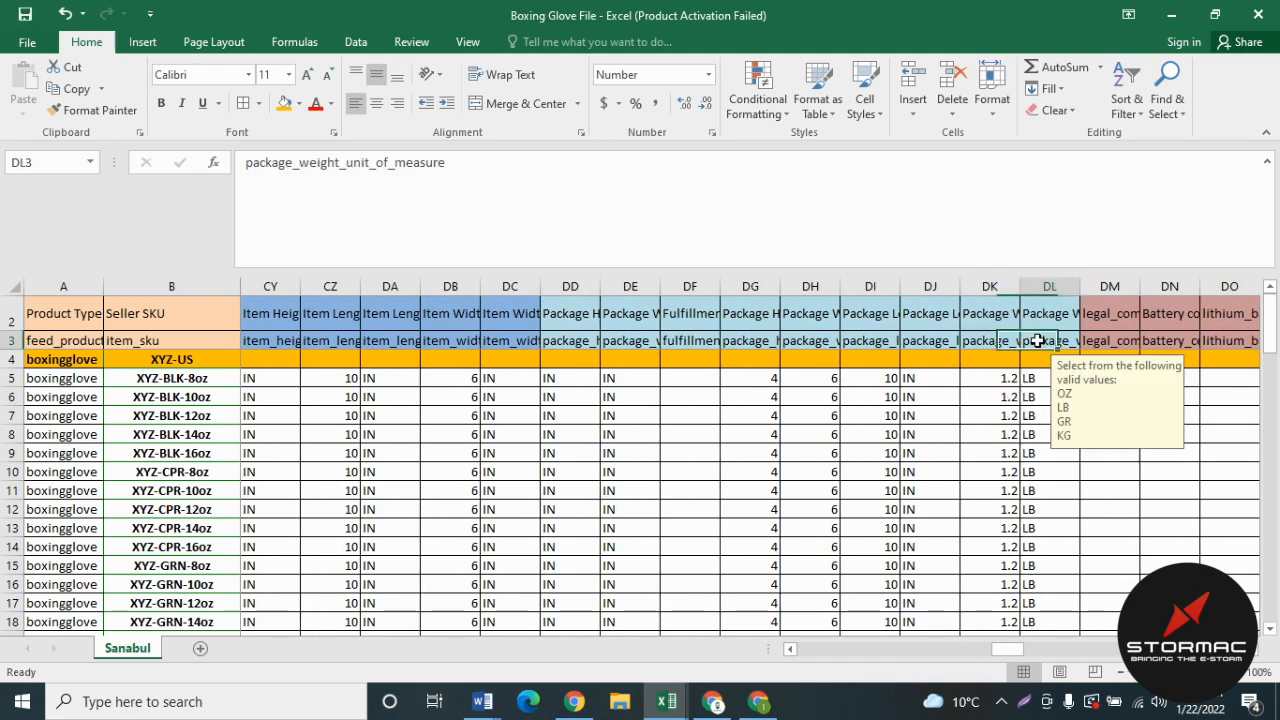
left_click(980, 385)
left_click(1046, 382)
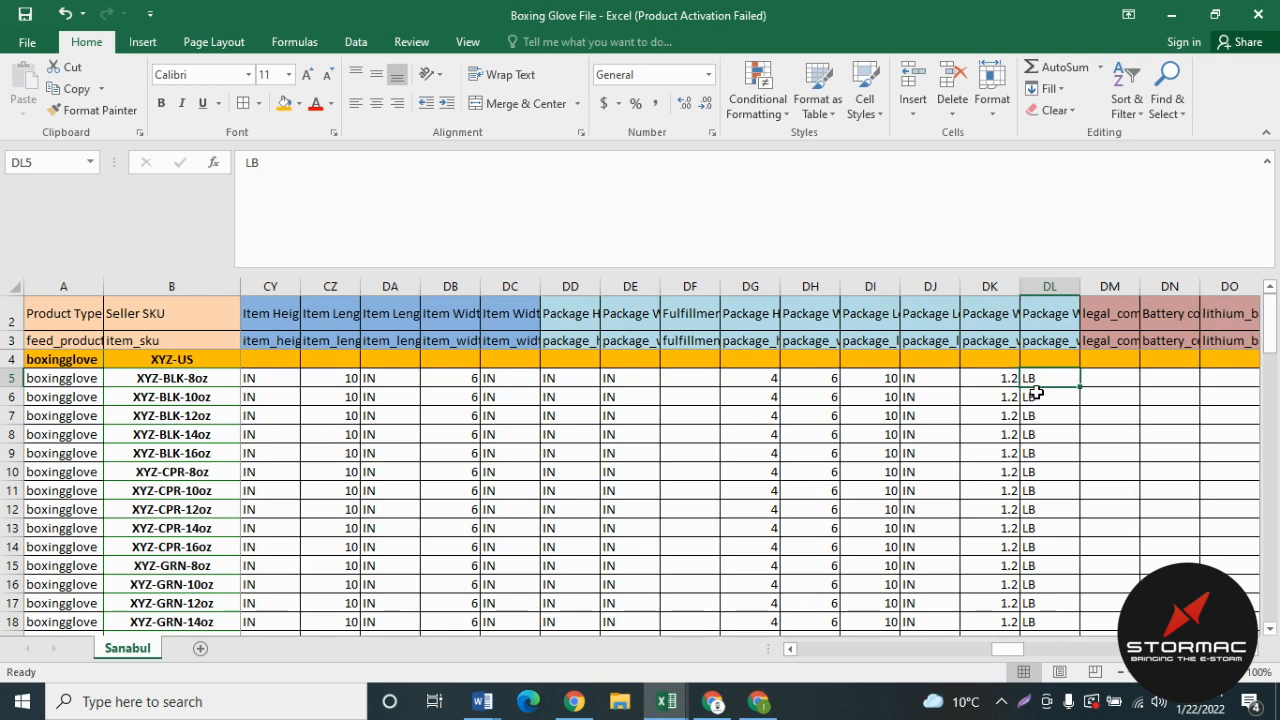
- Check the country of origin entry in the XYZ-BLK-8oz row and read the field's guidance note
key("Right")
key("Right")
key("Right")
key("Right")
key("Right")
key("Right")
key("Right")
key("Left")
key("Left")
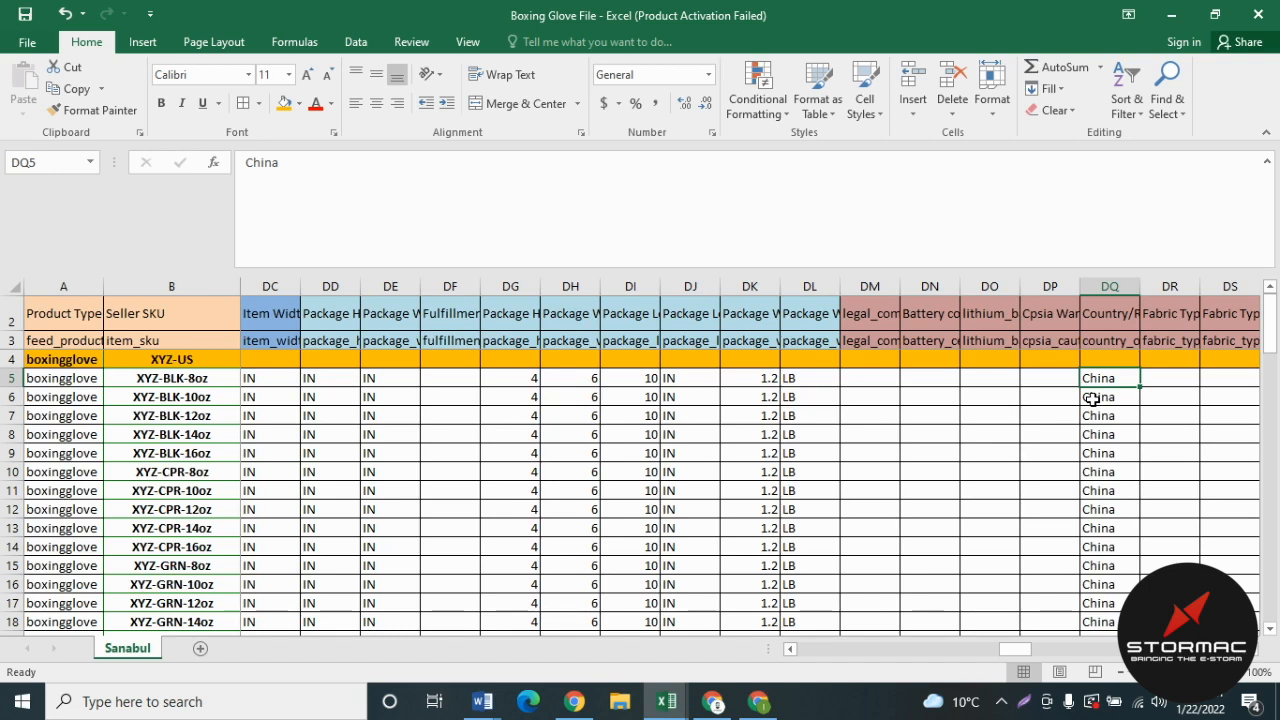
left_click(1104, 342)
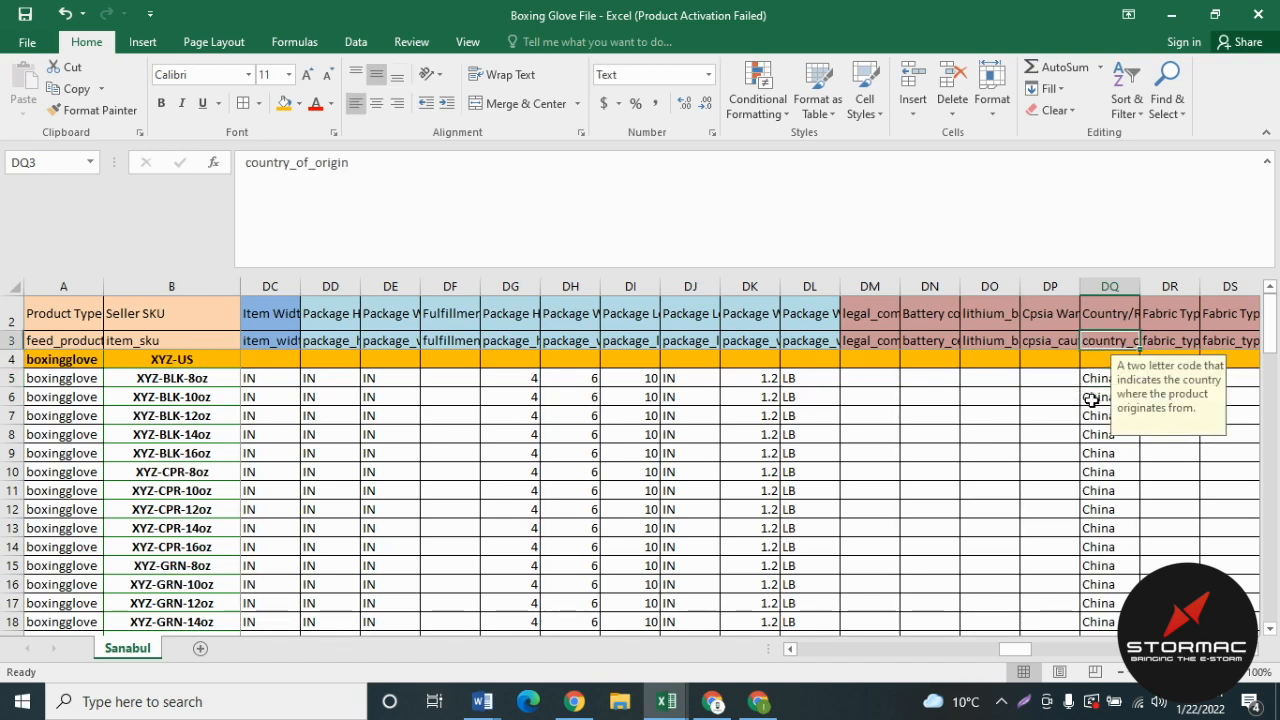
left_click(1100, 379)
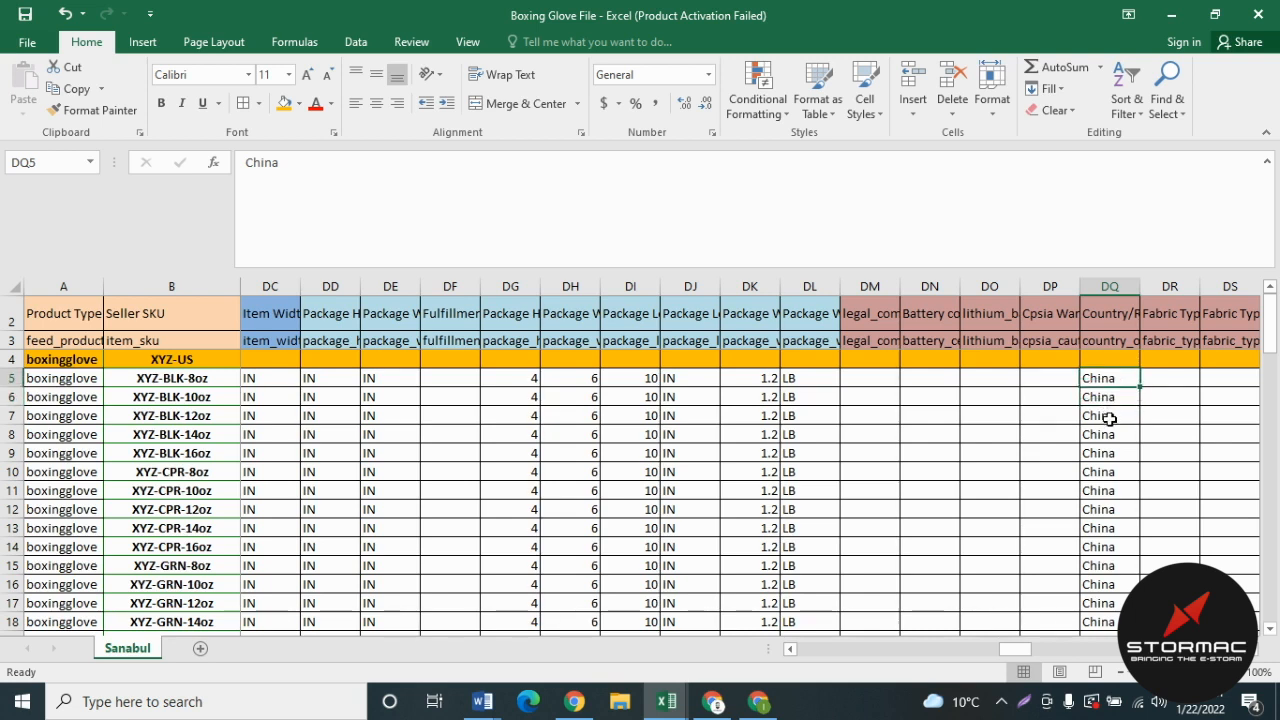
- Go through the compliance and offer columns of the XYZ-BLK-8oz row up to the currency entry
key("Right")
key("Right")
key("Right")
key("Right")
key("Right")
key("Right")
key("Right")
key("Right")
key("Right")
key("Right")
key("Right")
key("Right")
key("Right")
key("Right")
key("Right")
key("Right")
key("Right")
key("Right")
key("Right")
key("Right")
key("Right")
key("Right")
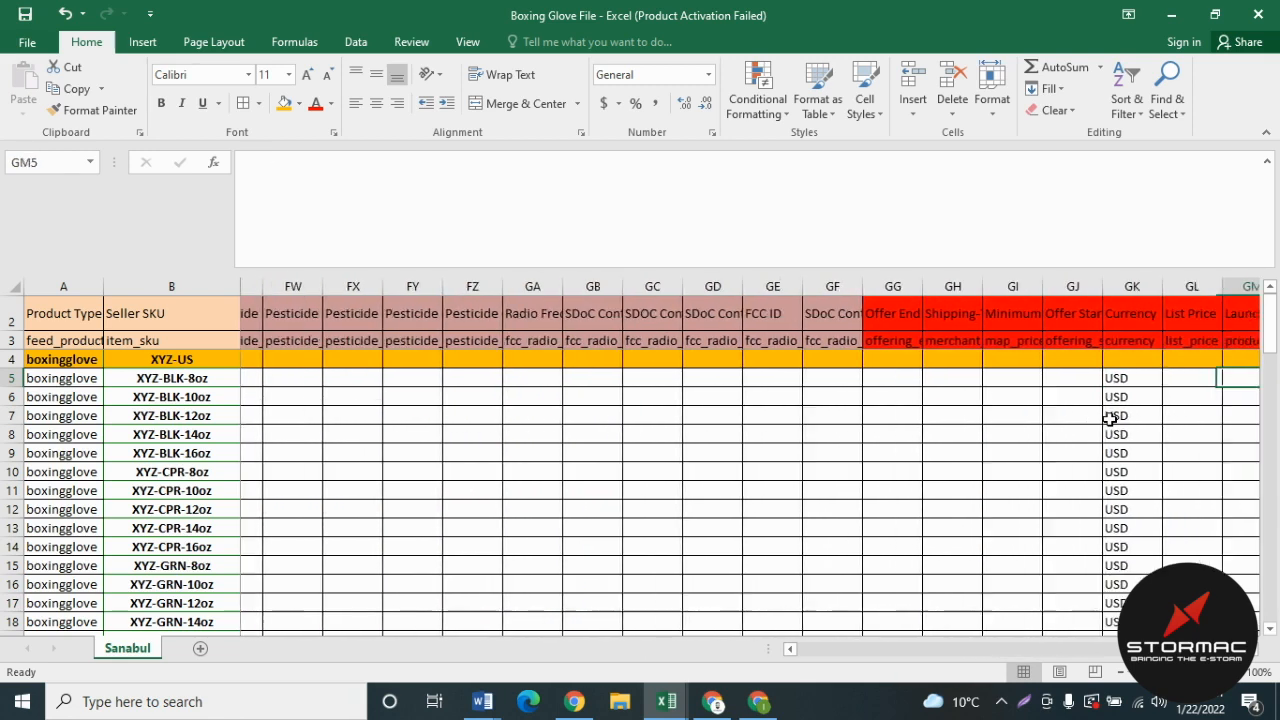
key("Left")
key("Left")
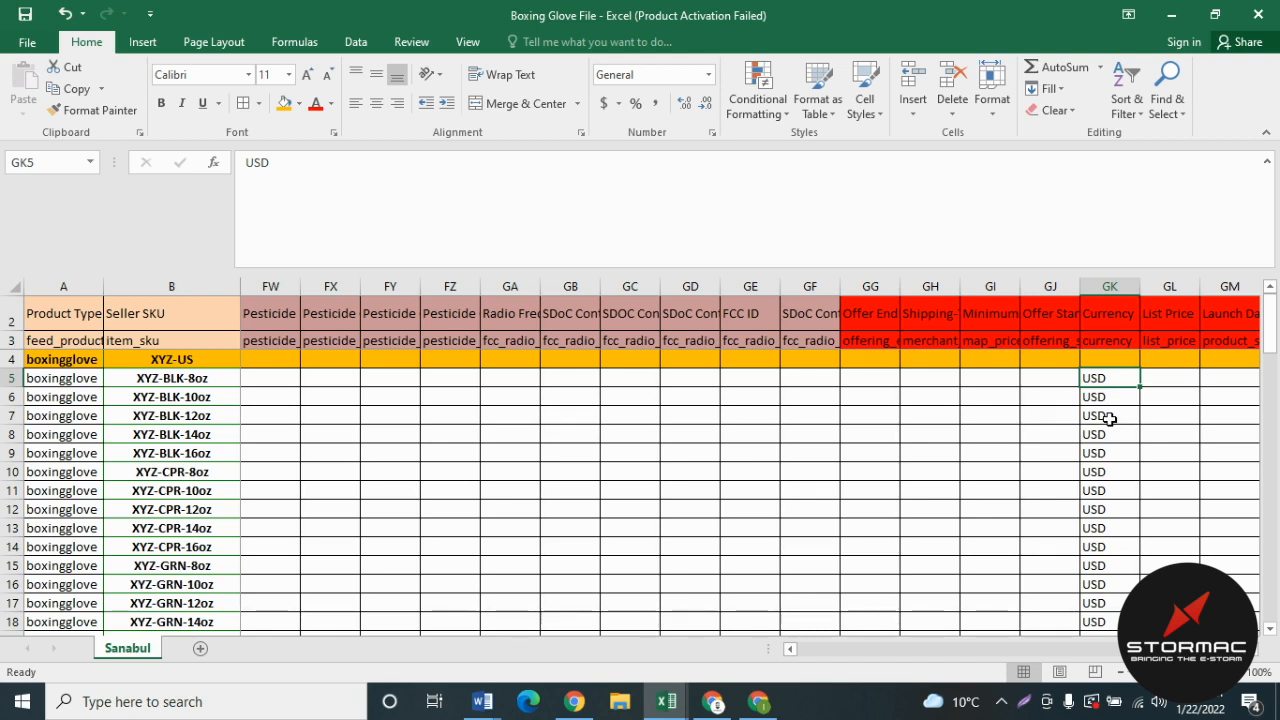
- Check the item condition entries for XYZ-BLK-8oz and the XYZ-US parent and read the condition type guidance note
key("Right")
key("Right")
key("Right")
key("Right")
key("Right")
key("Right")
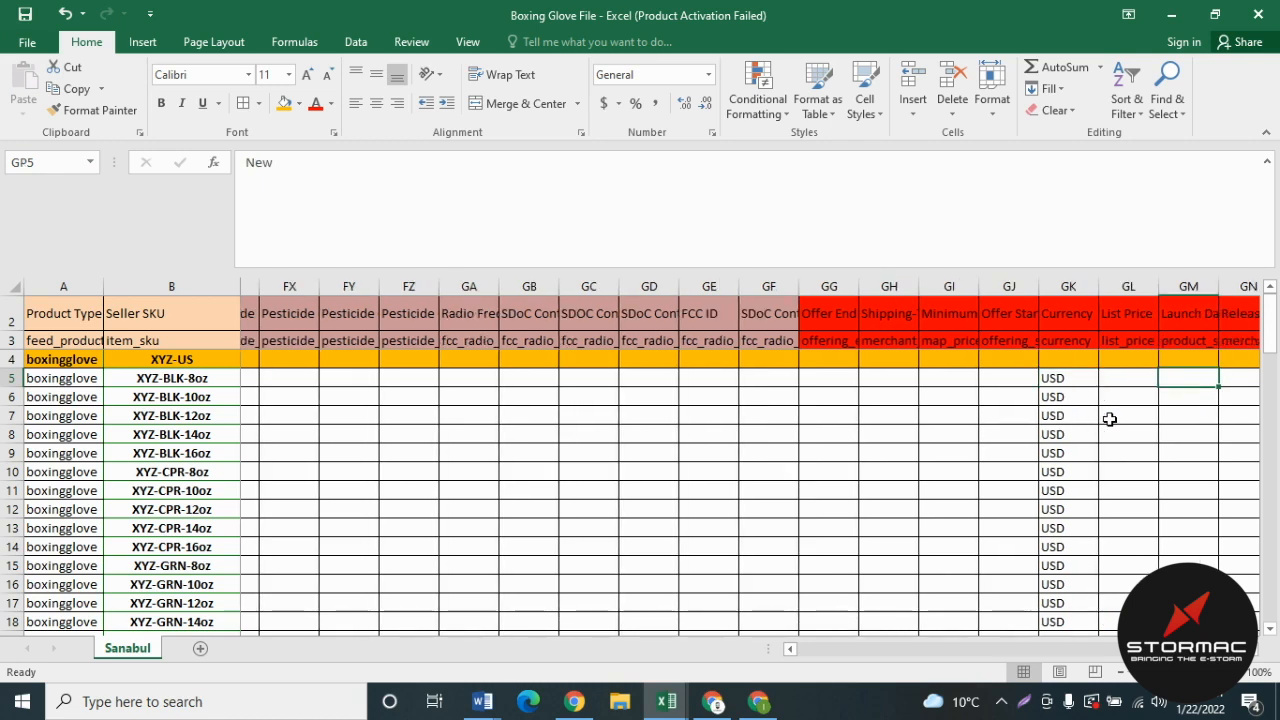
key("Left")
key("Up")
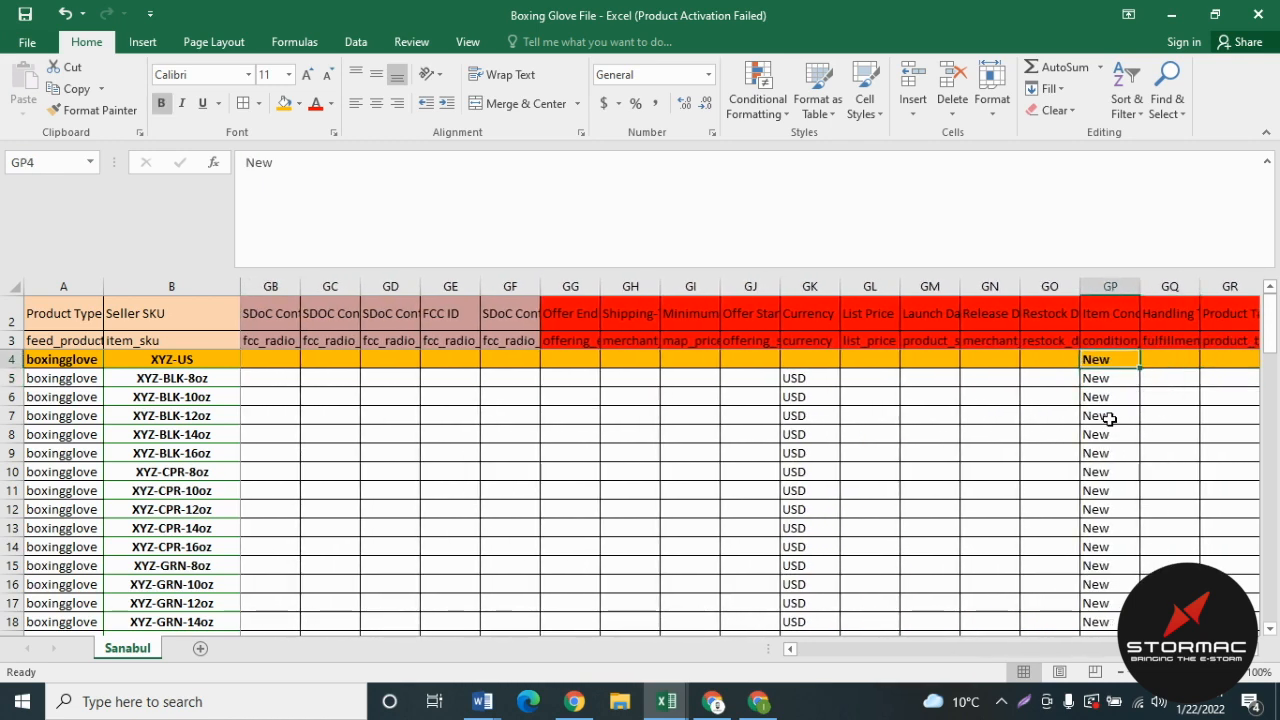
key("Up")
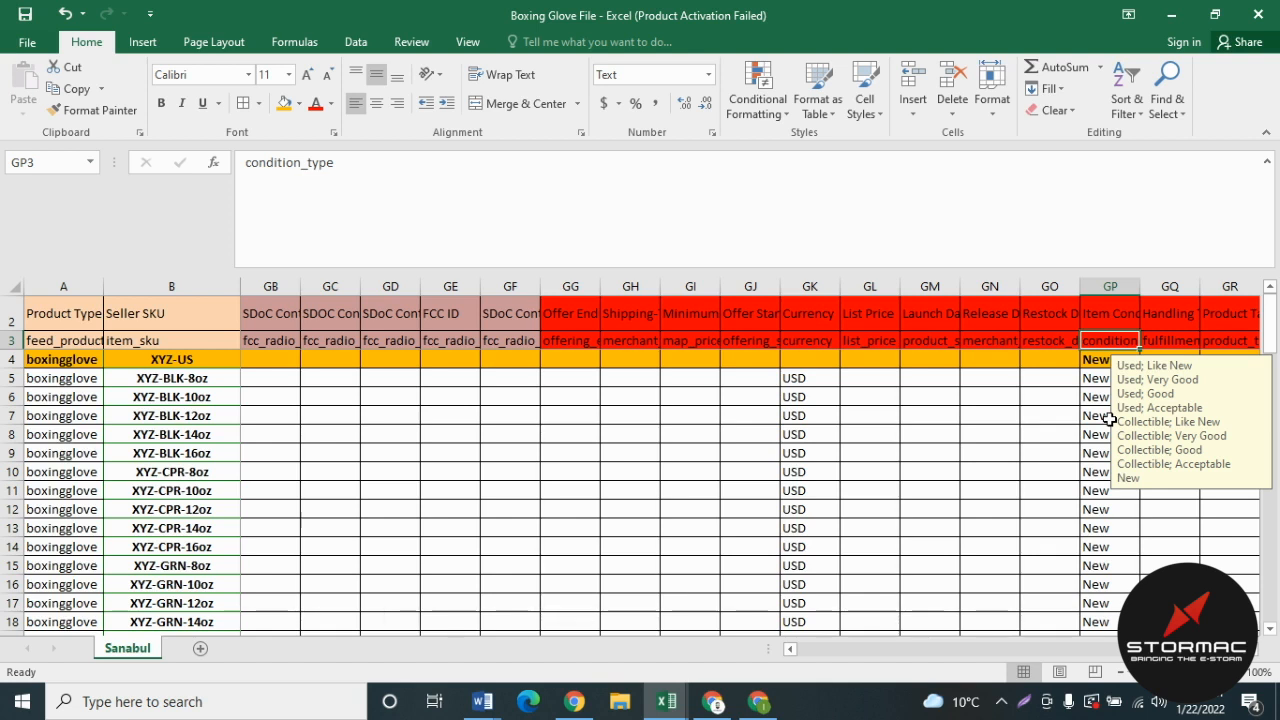
- Check the XYZ-BLK-8oz row beyond the item condition column through to the sheet's last column
key("Down")
key("Down")
key("Right")
key("Right")
key("ctrl+Right")
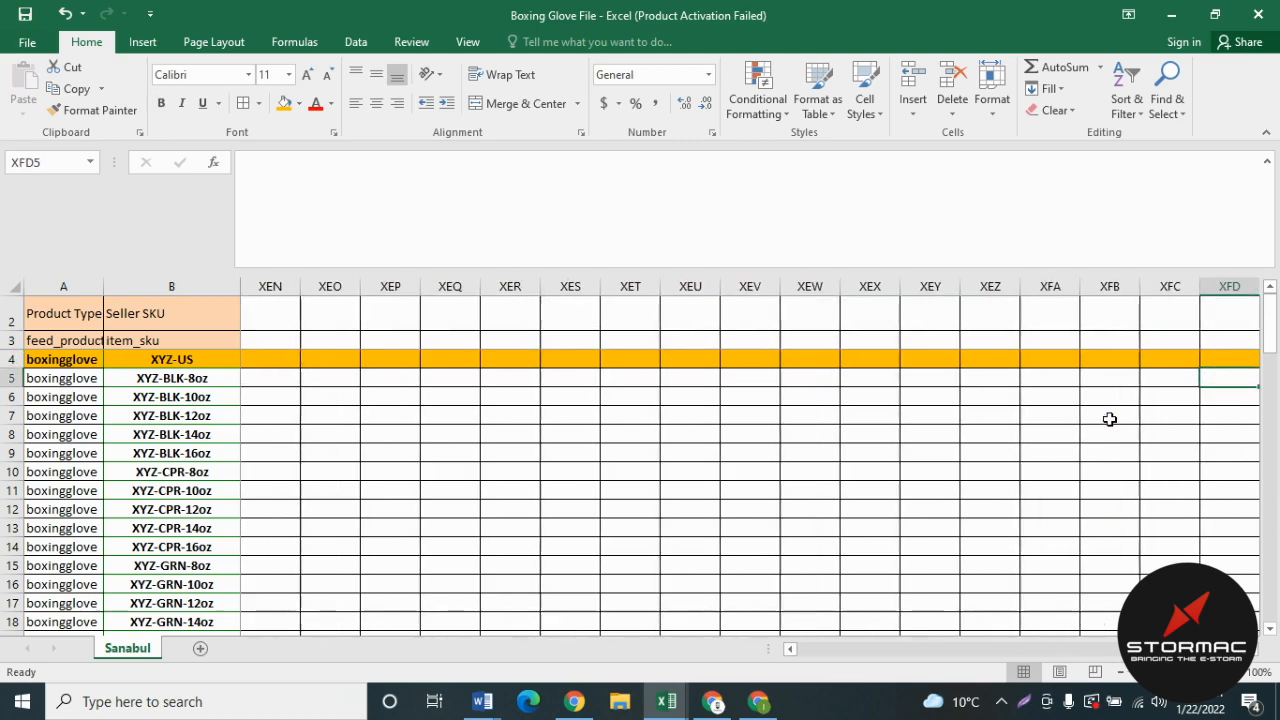
- Go back through the filled entries of the XYZ-BLK-8oz row to the first key product features bullet point
key("ctrl+Left")
key("ctrl+Left")
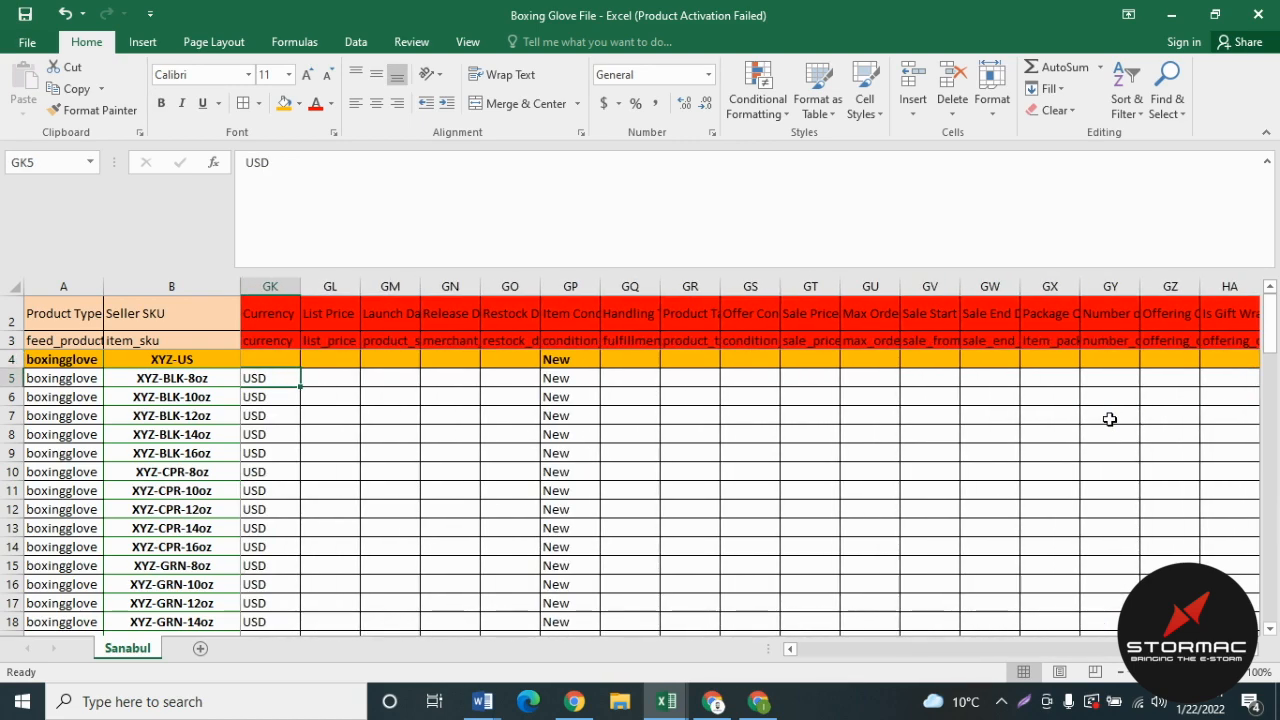
key("ctrl+Left")
key("ctrl+Left")
key("ctrl+Left")
key("ctrl+Left")
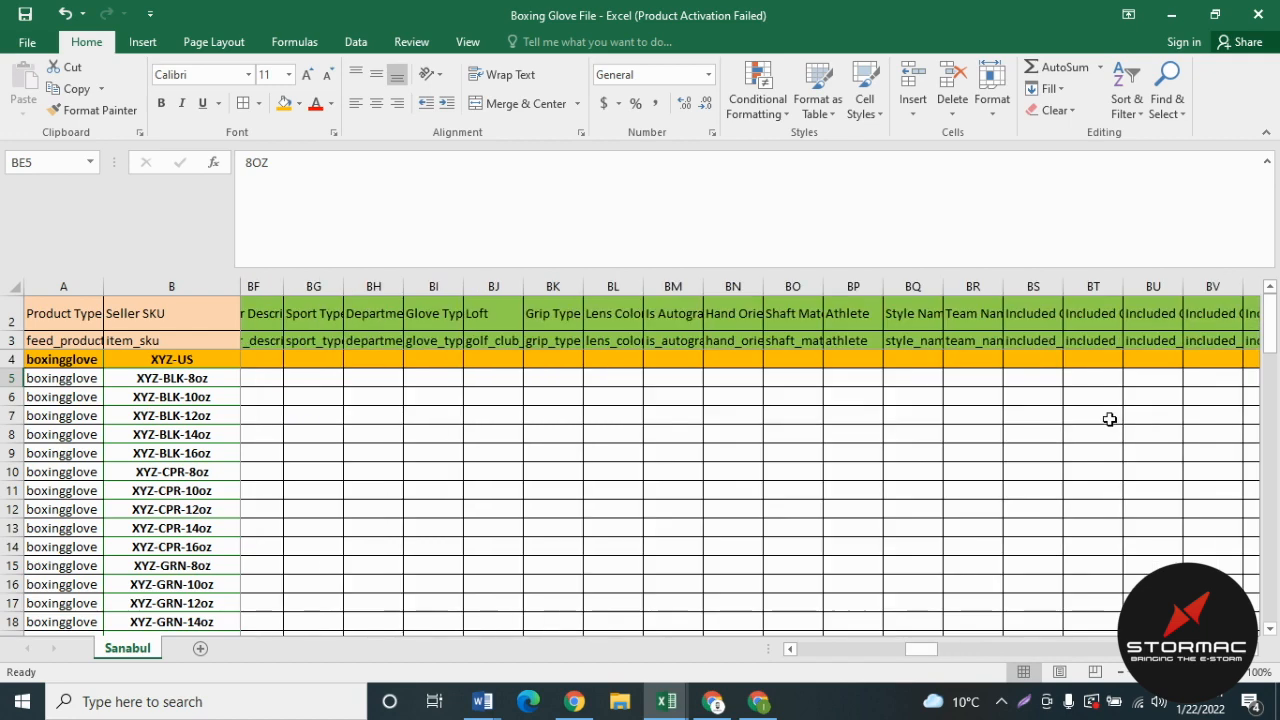
key("ctrl+Left")
key("ctrl+Left")
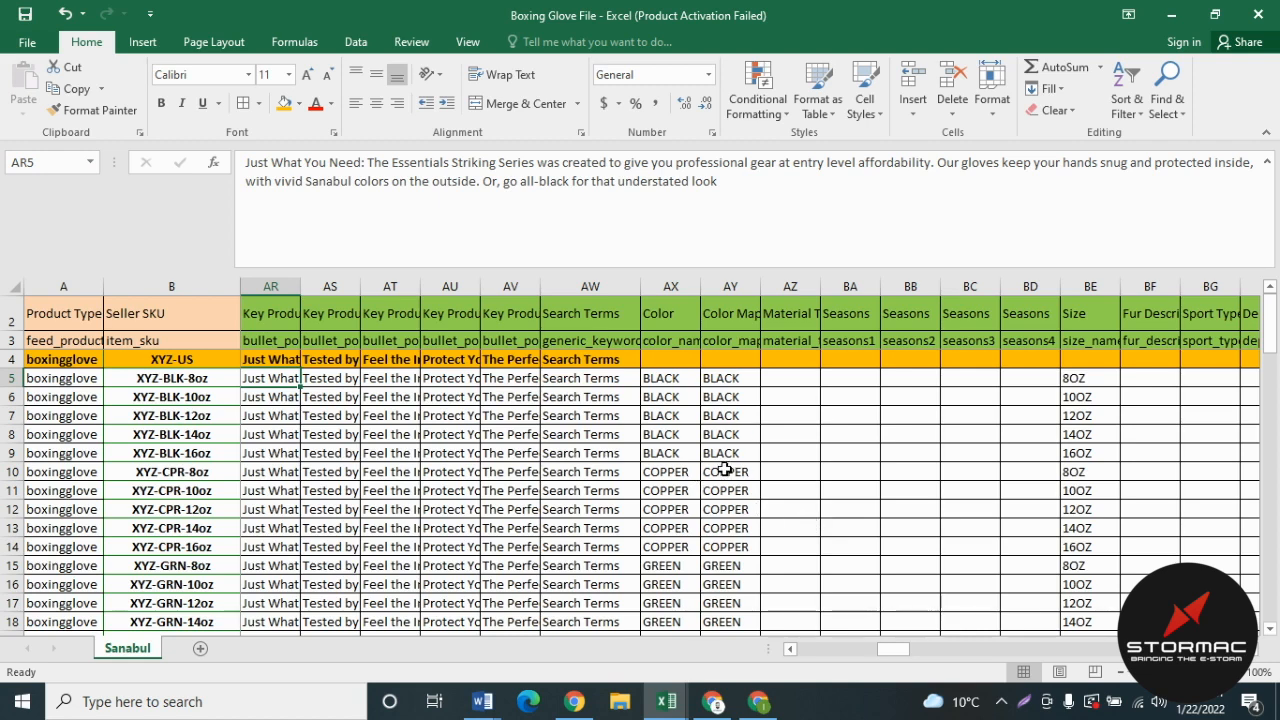
- Look over the Data Definitions and Valid Values sheets of the TrainingGloves workbook and return to the Boxing Glove File workbook
left_click(669, 707)
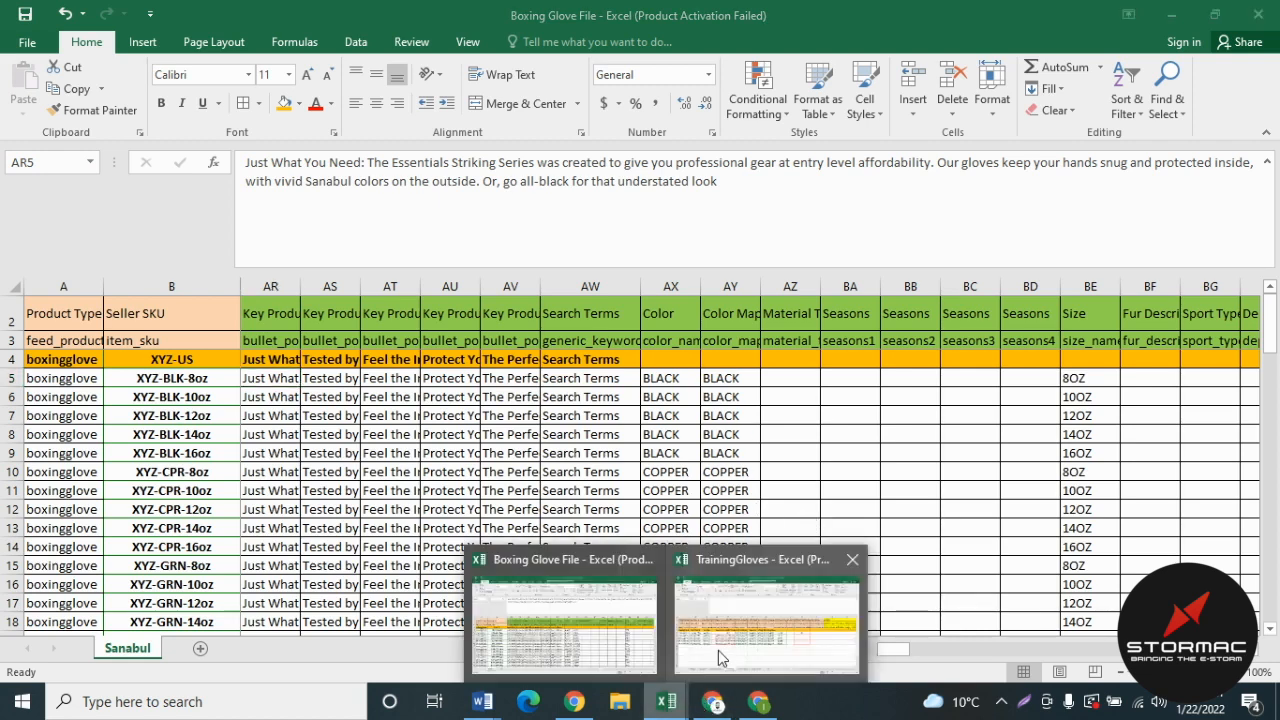
left_click(718, 650)
left_click(308, 652)
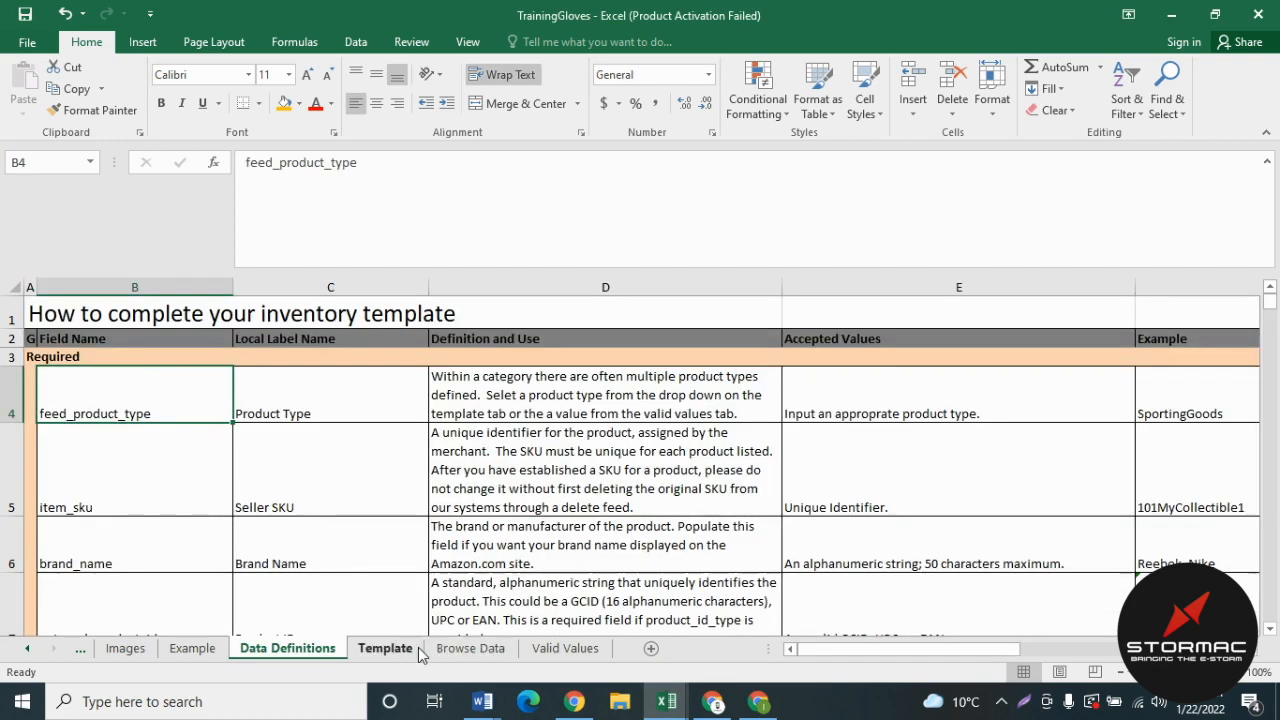
scroll(203, 496, "down", 2)
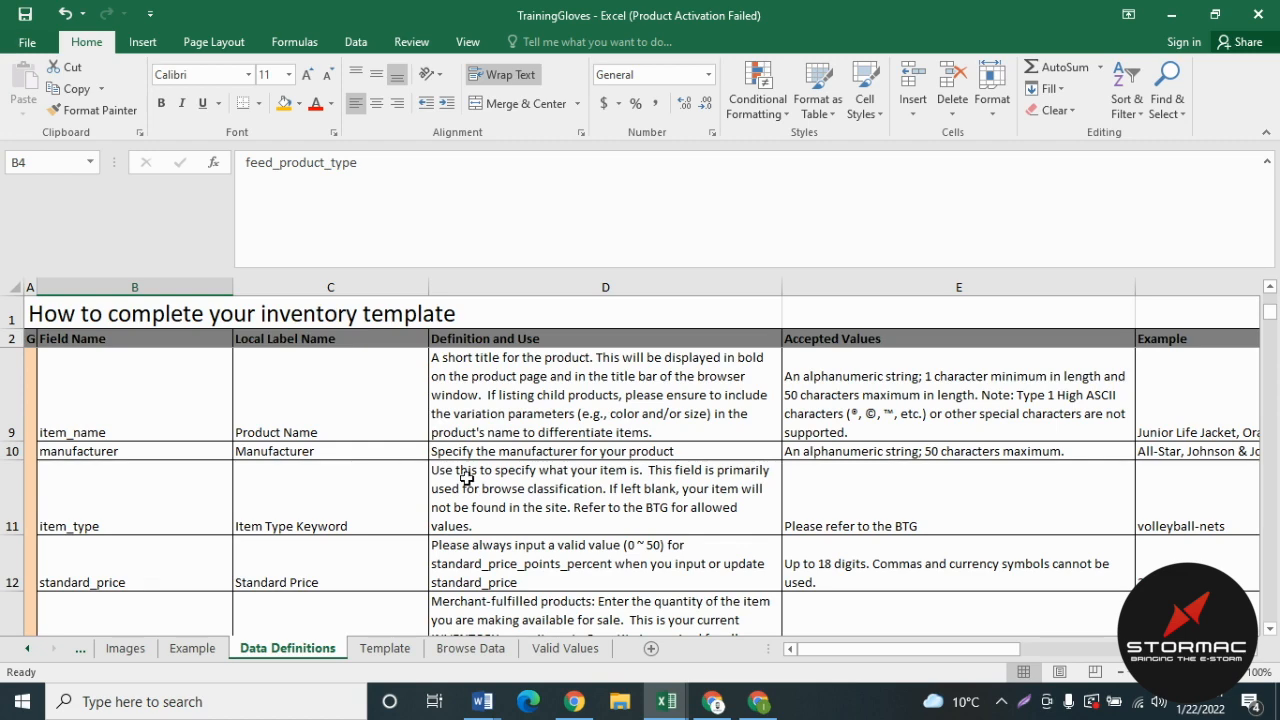
left_click(563, 648)
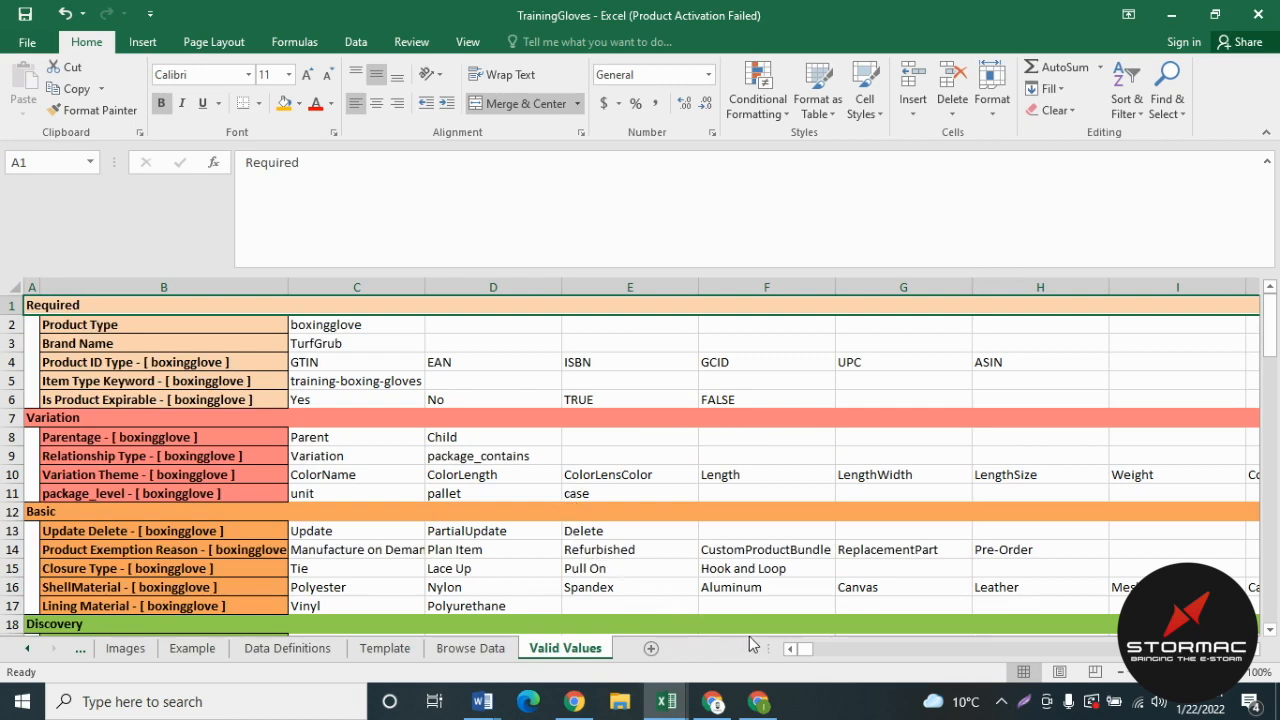
mouse_move(667, 703)
left_click(598, 640)
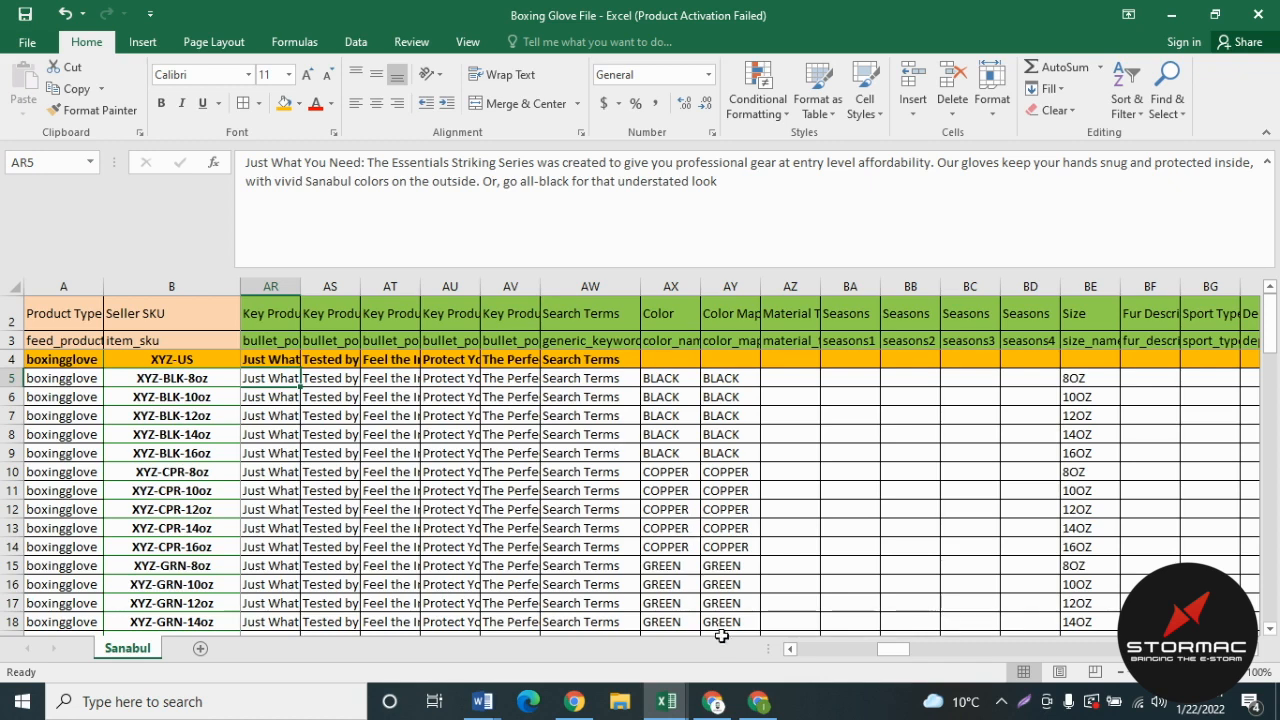
- Switch to Chrome and open the Upload your Inventory File page in Seller Central
left_click(713, 703)
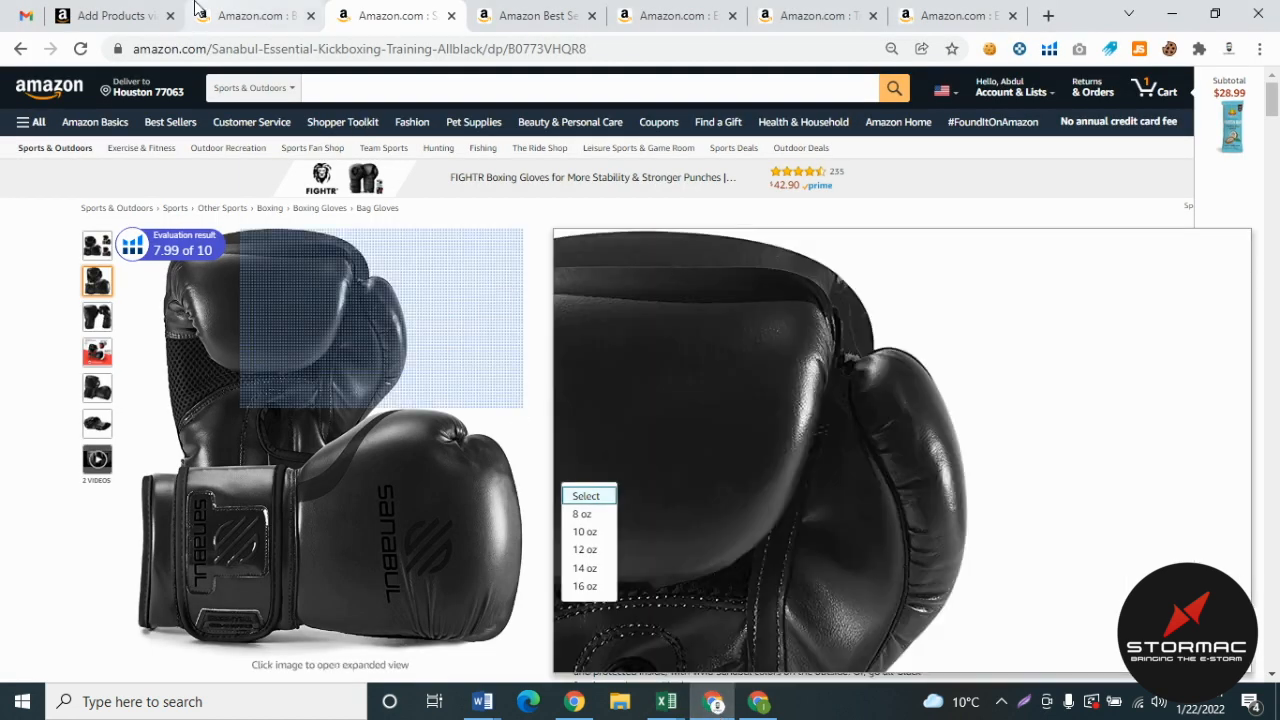
left_click(113, 12)
scroll(255, 250, "up", 5)
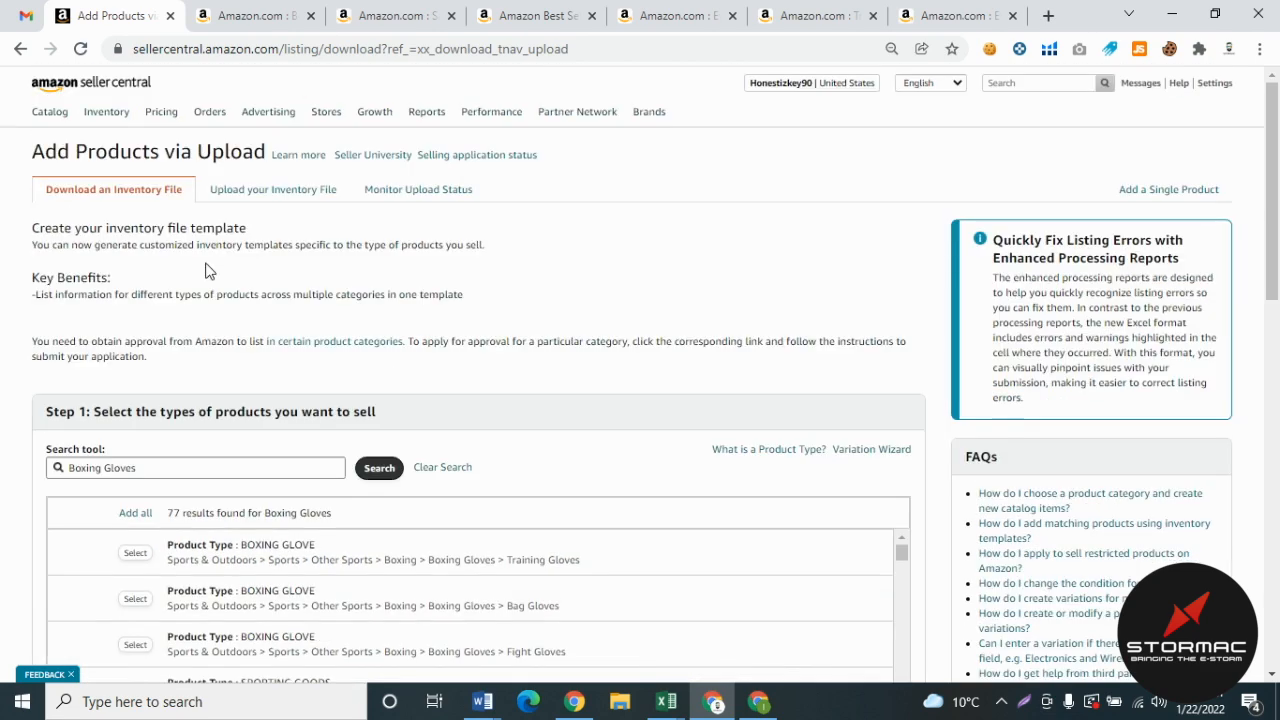
left_click(252, 196)
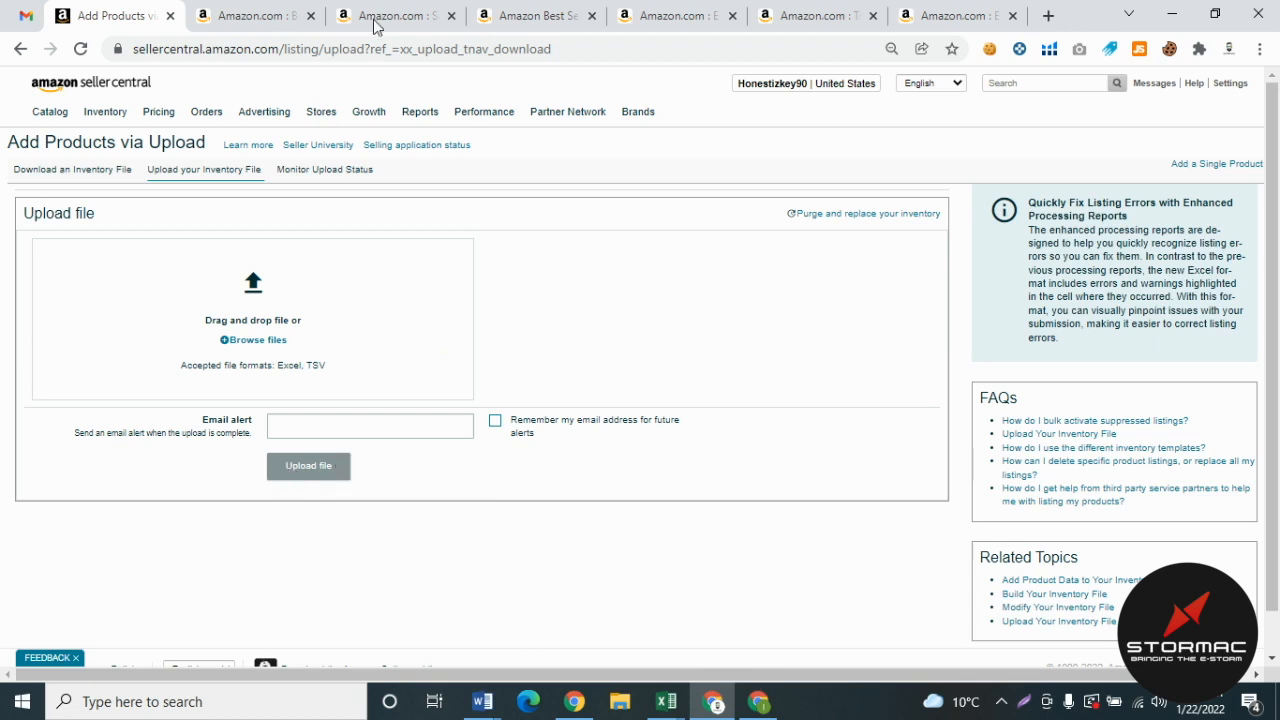
- View the Amazon boxing gloves search results and the Sanabul Essential Gel boxing gloves product page
left_click(298, 12)
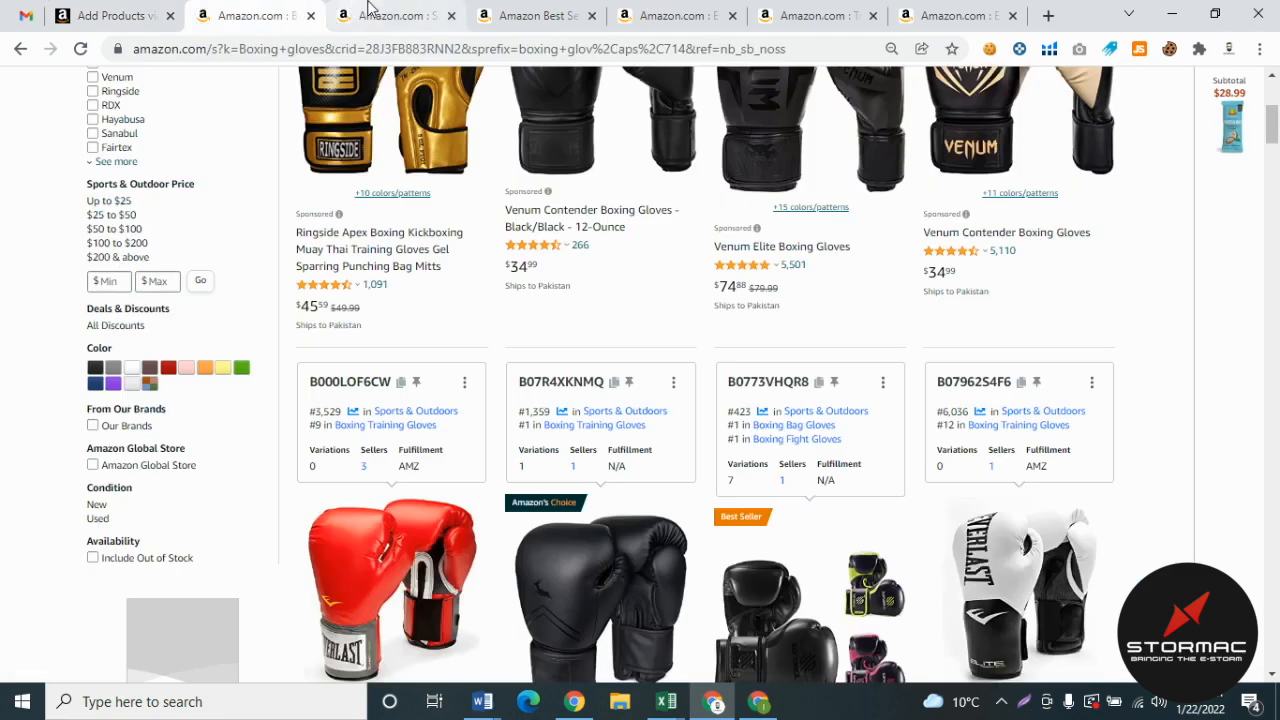
left_click(398, 12)
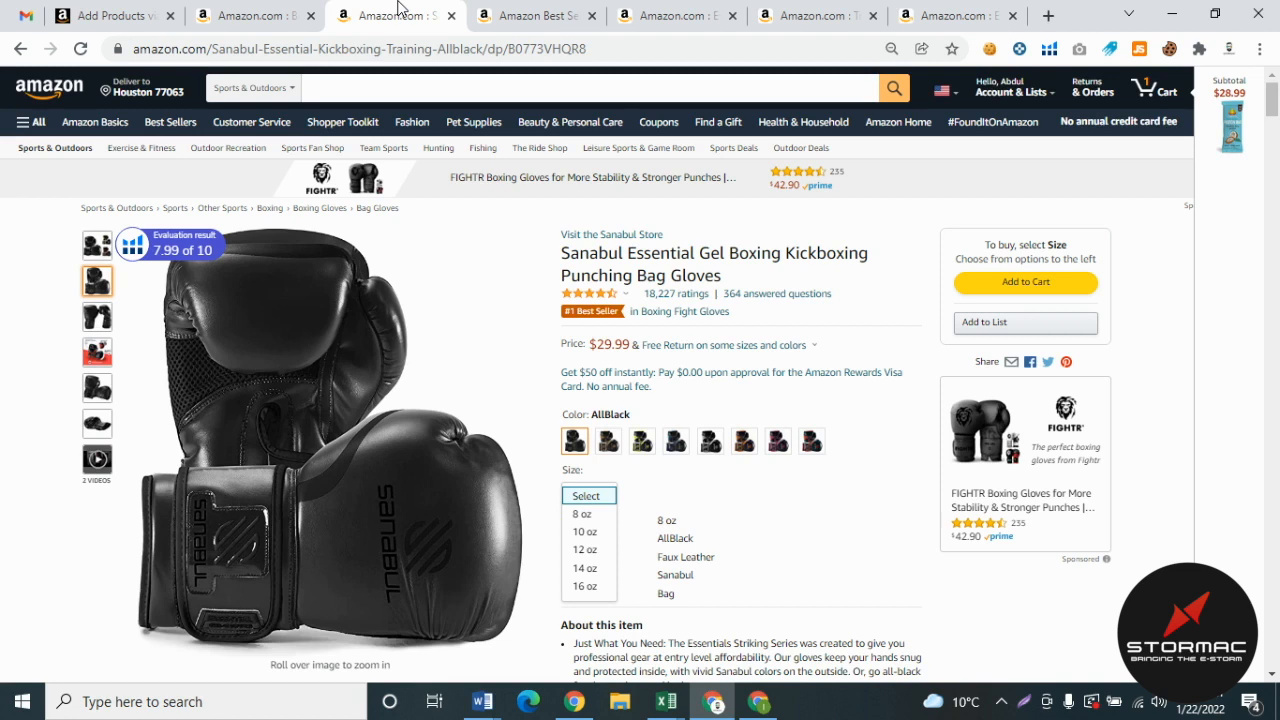